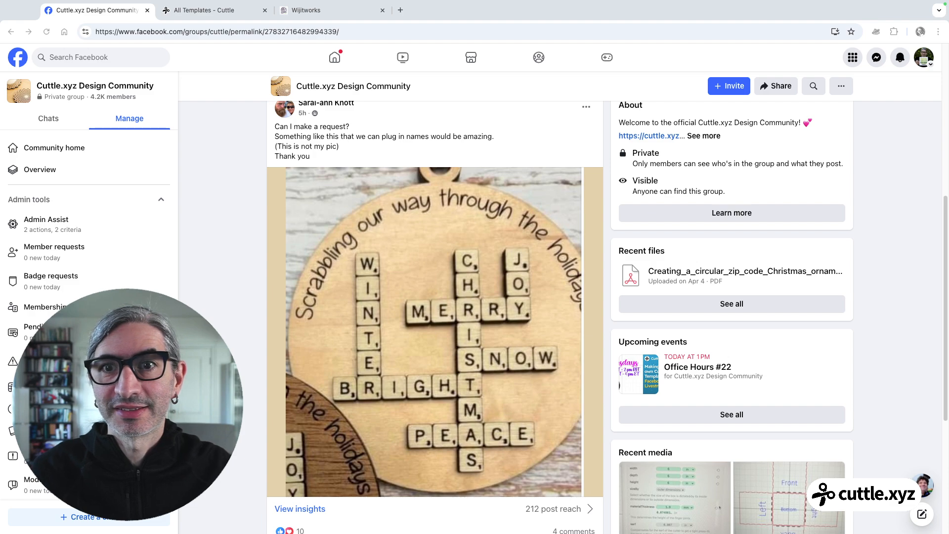
Examine the Facebook group post requesting a personalized letter-tile ornament, including its reference photo and the comments
{"action": "left_click", "coordinate": [705, 7]}
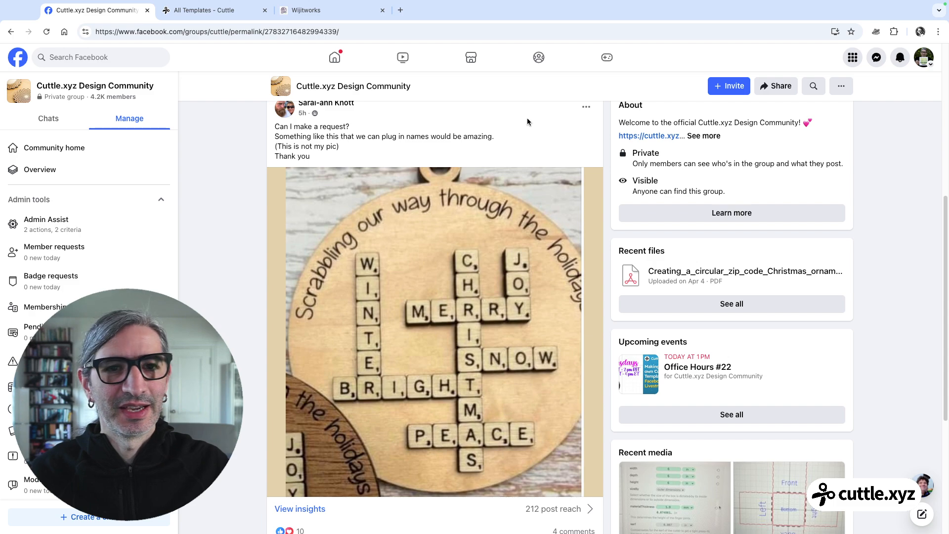
{"action": "scroll", "coordinate": [418, 268], "scroll_direction": "down", "scroll_amount": 1}
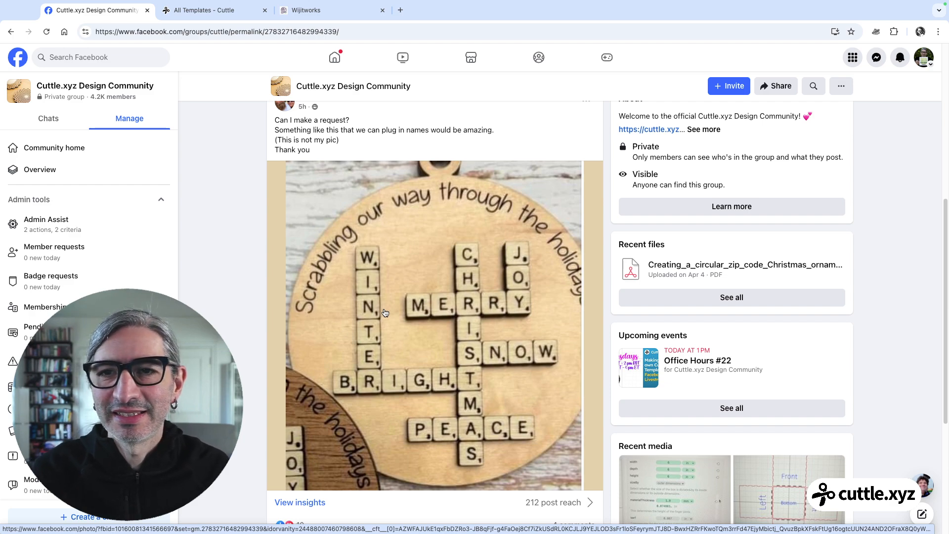
{"action": "scroll", "coordinate": [390, 316], "scroll_direction": "down", "scroll_amount": 4}
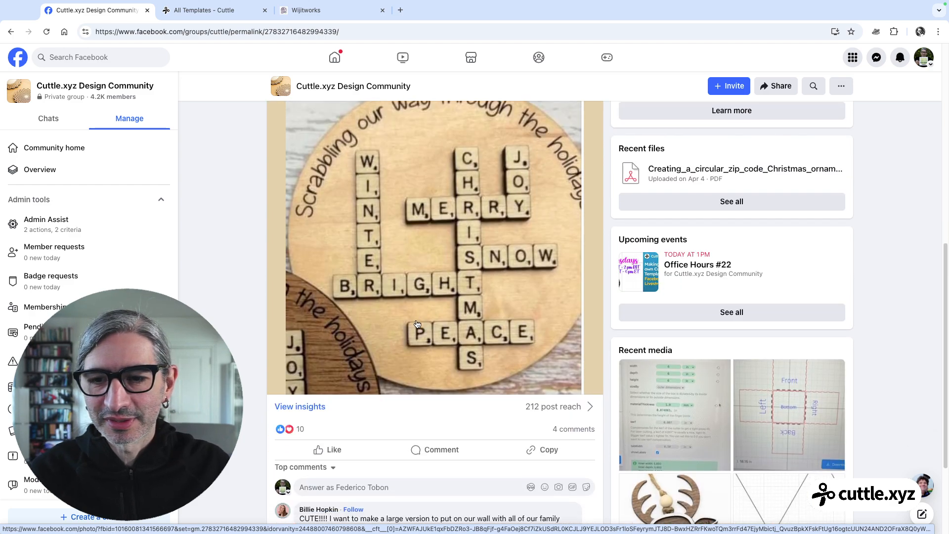
{"action": "scroll", "coordinate": [417, 324], "scroll_direction": "down", "scroll_amount": 1}
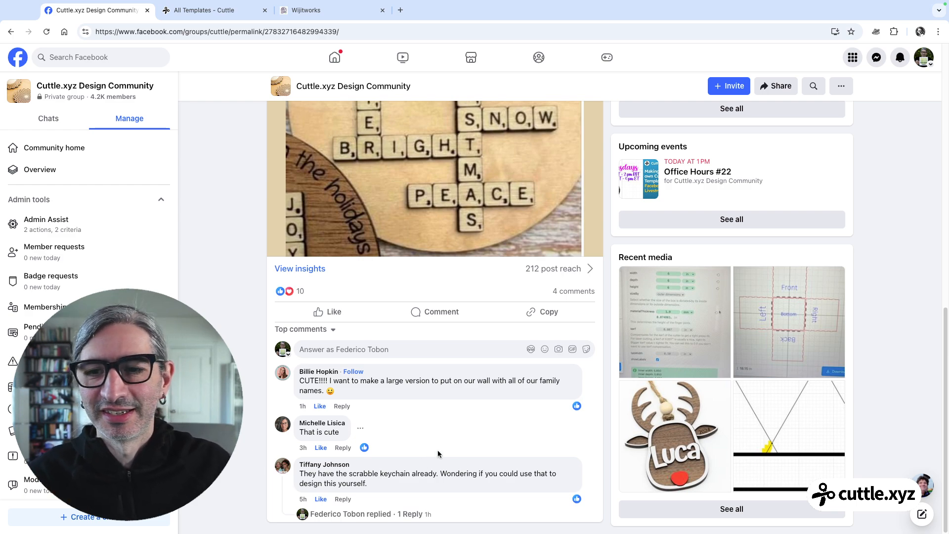
{"action": "scroll", "coordinate": [437, 454], "scroll_direction": "up", "scroll_amount": 4}
{"action": "scroll", "coordinate": [437, 453], "scroll_direction": "up", "scroll_amount": 1}
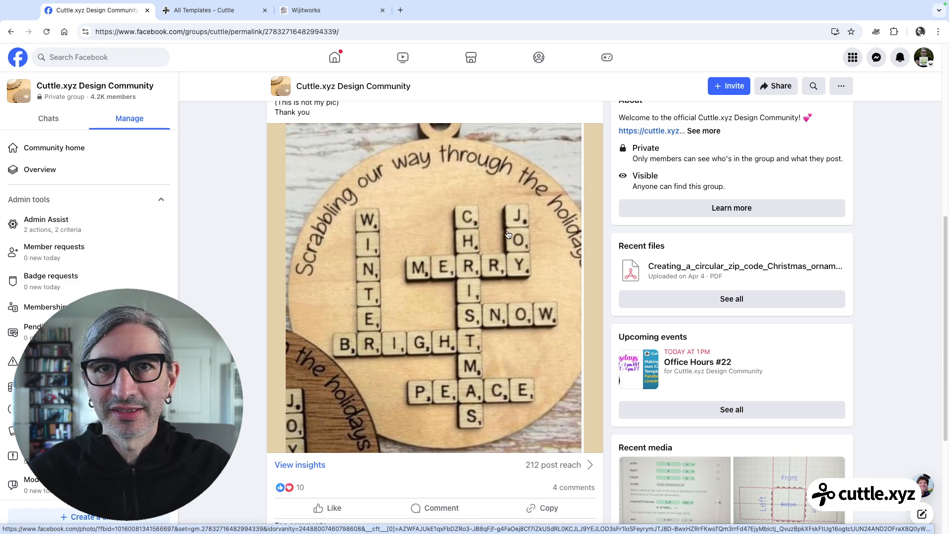
{"action": "scroll", "coordinate": [506, 238], "scroll_direction": "down", "scroll_amount": 4}
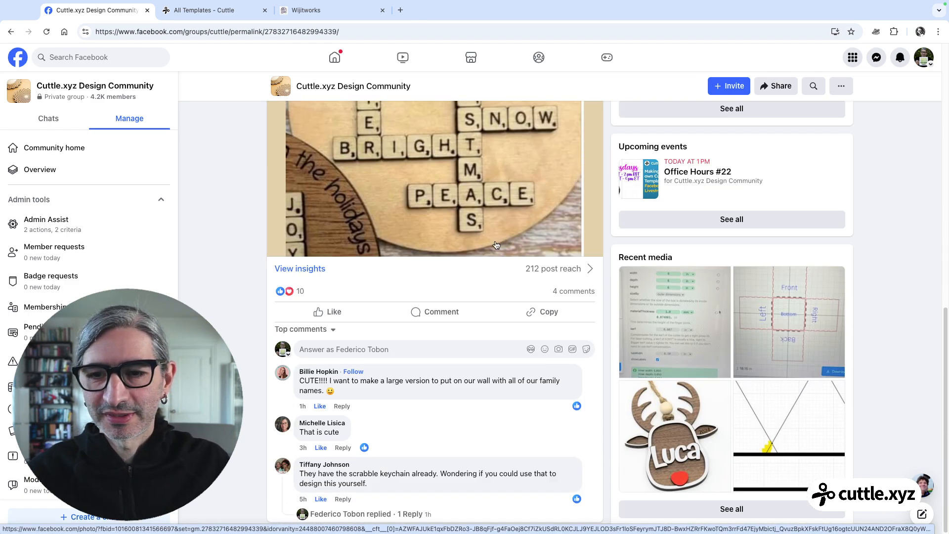
{"action": "left_click_drag", "start_coordinate": [370, 380], "coordinate": [559, 383]}
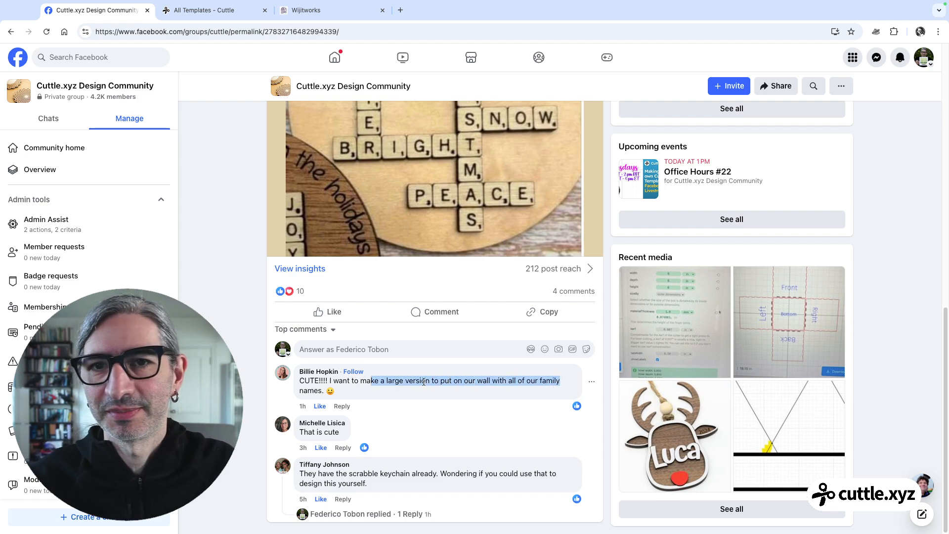
{"action": "scroll", "coordinate": [447, 298], "scroll_direction": "up", "scroll_amount": 4}
{"action": "scroll", "coordinate": [447, 299], "scroll_direction": "up", "scroll_amount": 2}
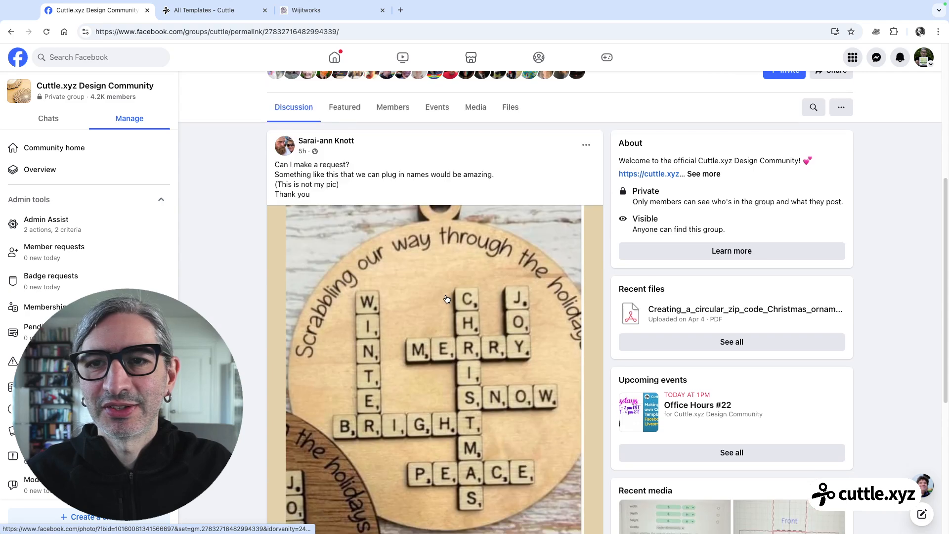
{"action": "scroll", "coordinate": [446, 299], "scroll_direction": "down", "scroll_amount": 1}
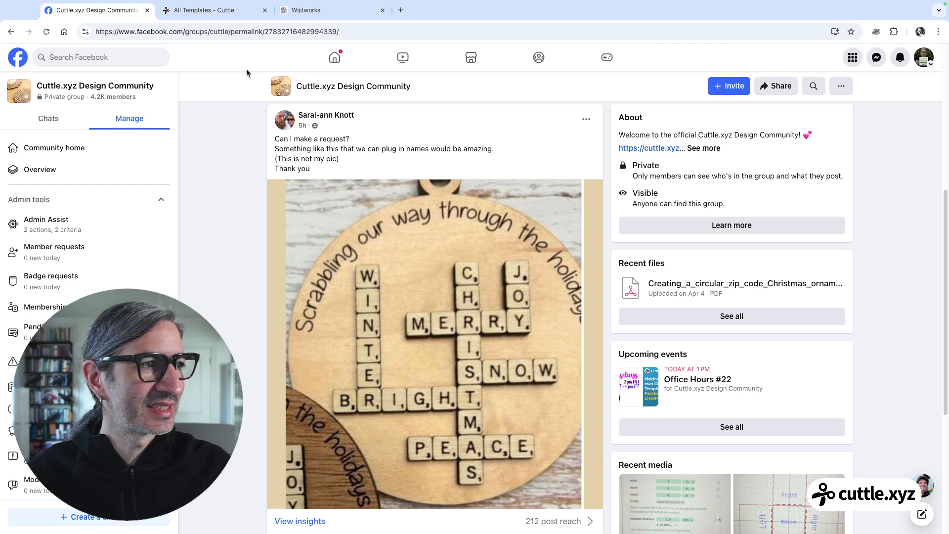
Switch to the Cuttle templates and open the Letter Tile Keychain template from the Keychains category
{"action": "left_click", "coordinate": [234, 14]}
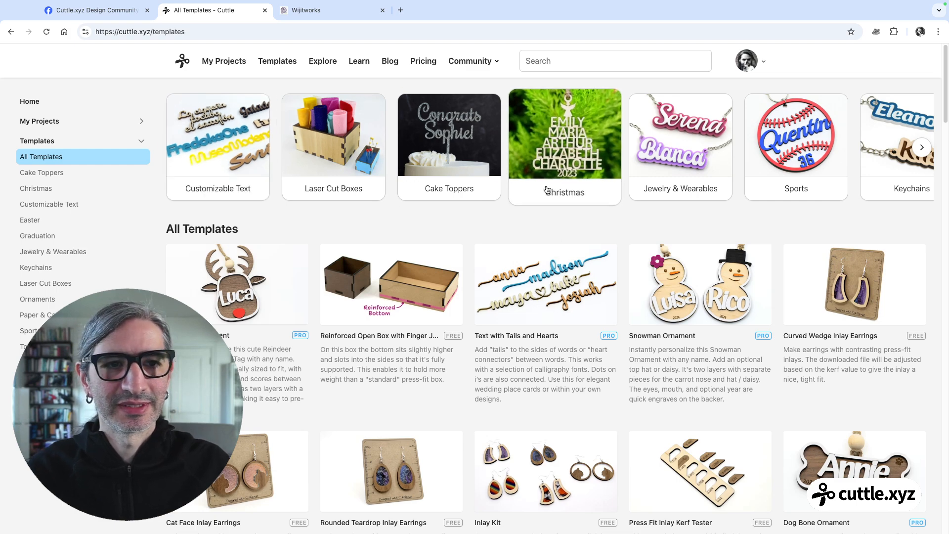
{"action": "left_click", "coordinate": [920, 148]}
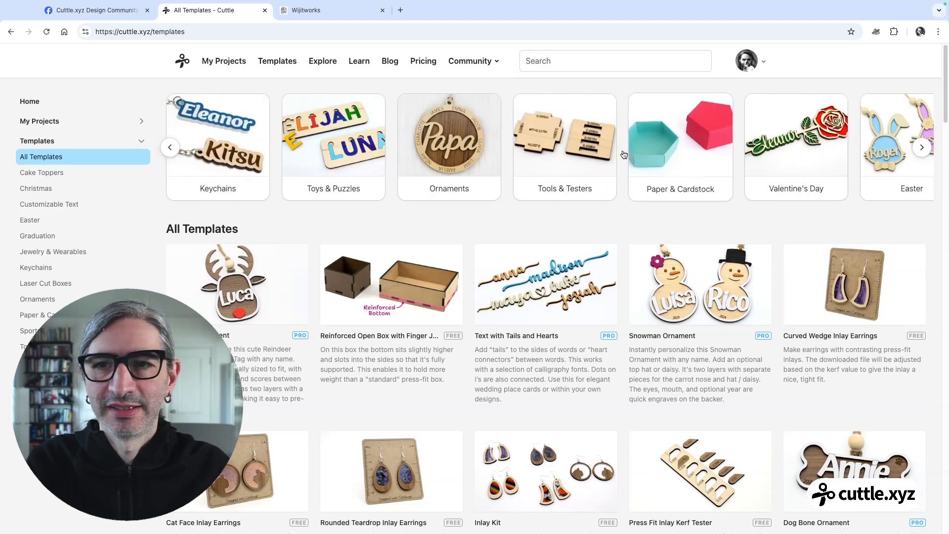
{"action": "left_click", "coordinate": [231, 129]}
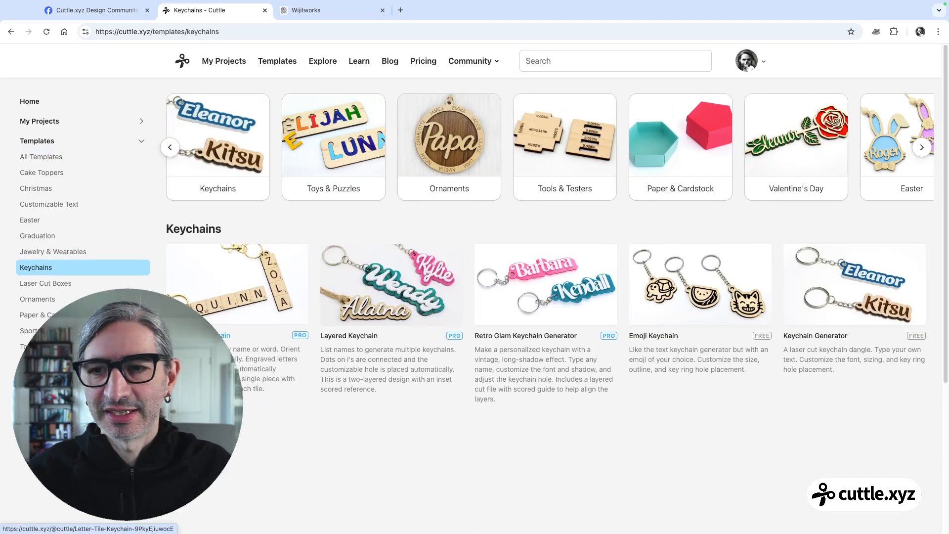
{"action": "left_click", "coordinate": [205, 314]}
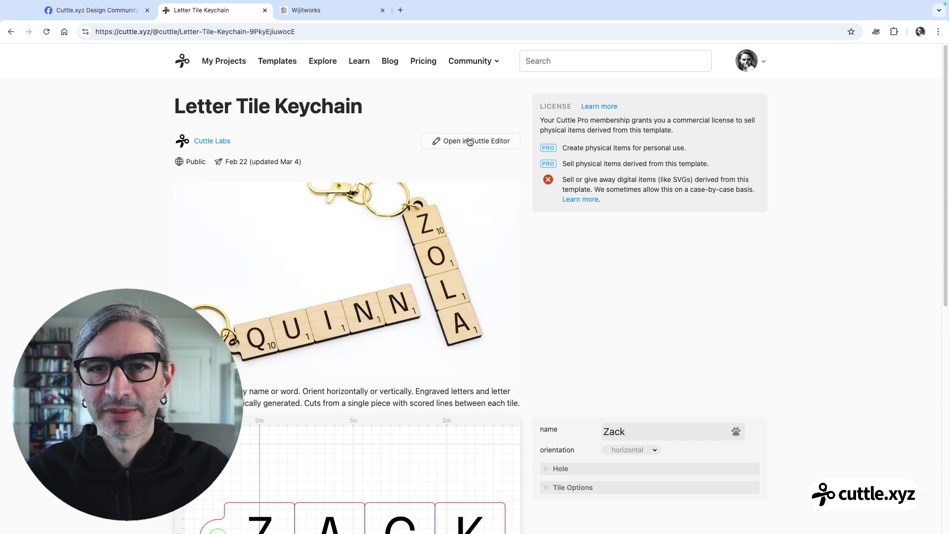
Open the Letter Tile Keychain template in the Cuttle editor and make an editable copy of the project
{"action": "key", "text": "super+Tab"}
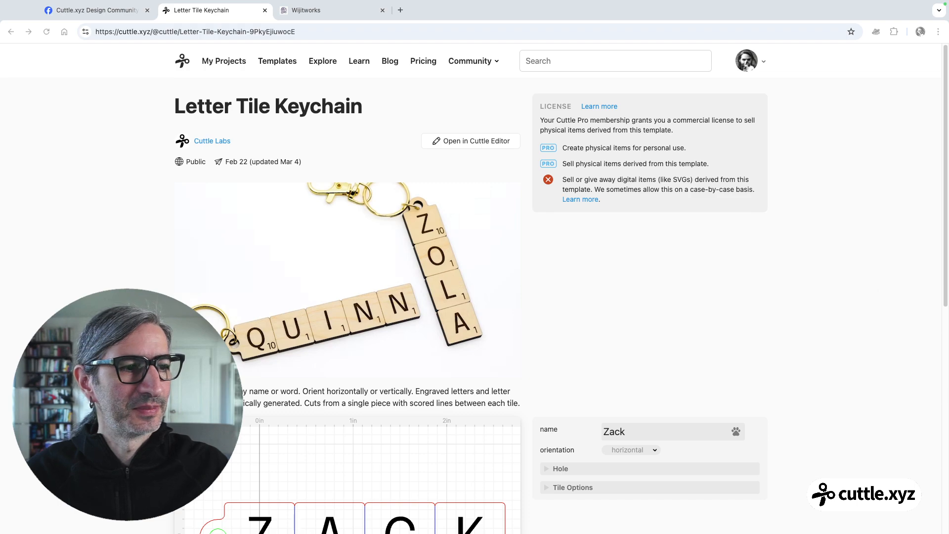
{"action": "left_click", "coordinate": [450, 167]}
{"action": "left_click", "coordinate": [466, 142]}
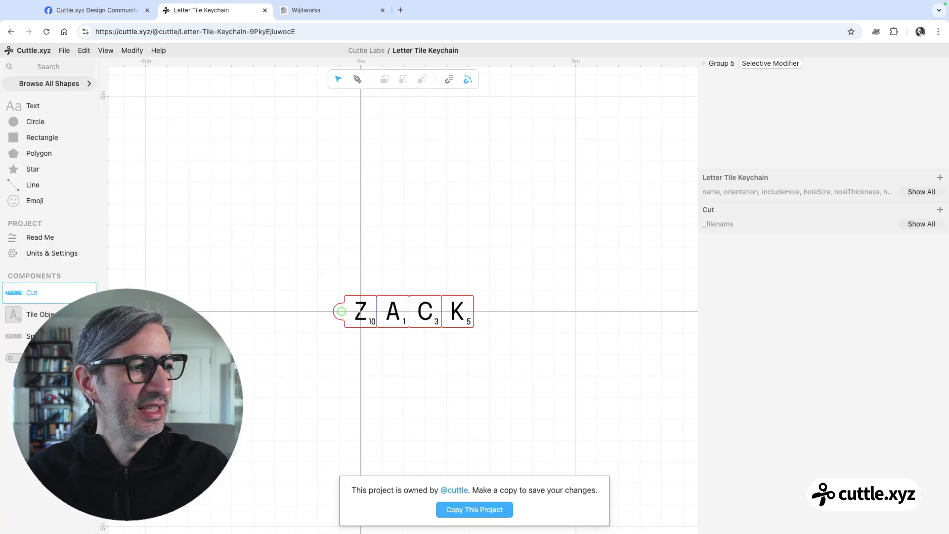
{"action": "left_click", "coordinate": [475, 509]}
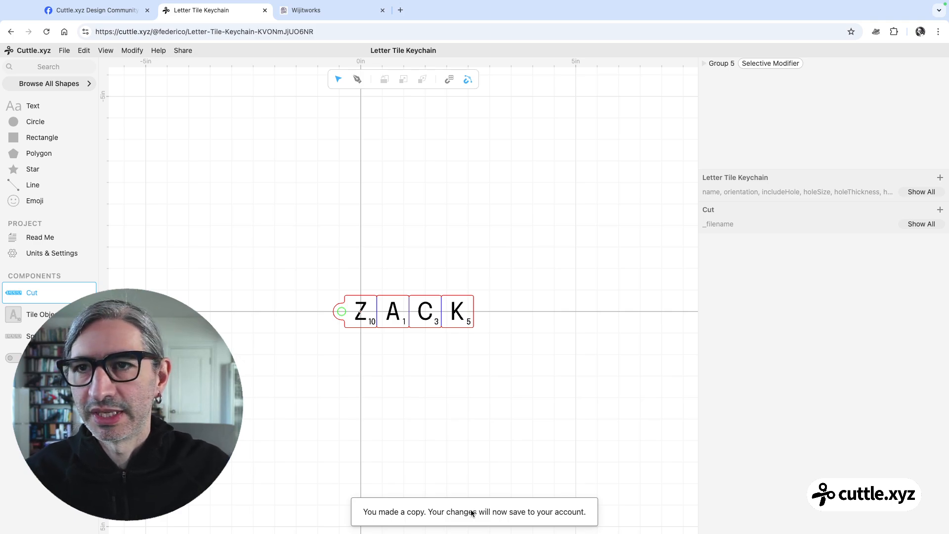
{"action": "scroll", "coordinate": [500, 400], "scroll_direction": "up", "scroll_amount": 2}
{"action": "scroll", "coordinate": [468, 358], "scroll_direction": "up", "scroll_amount": 3}
{"action": "left_click_drag", "start_coordinate": [459, 345], "coordinate": [510, 339]}
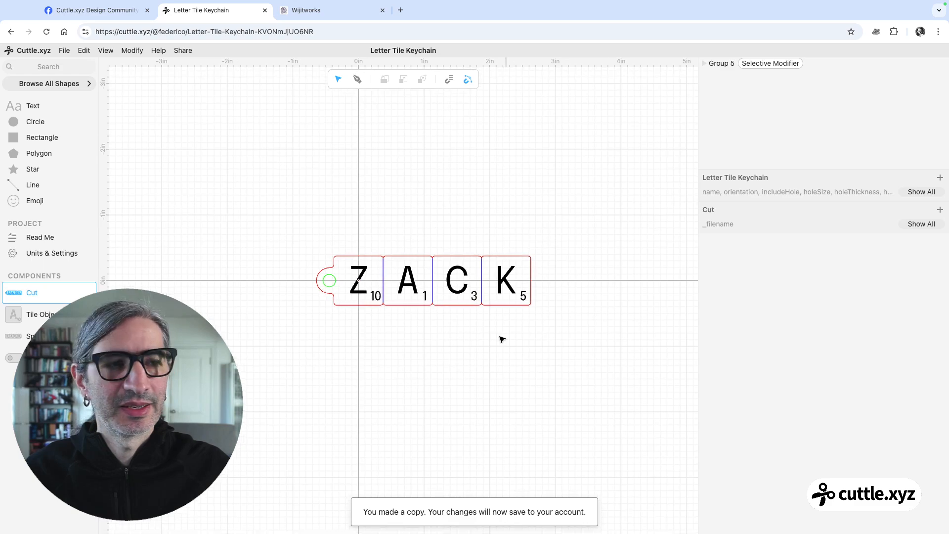
Rename the copied project as Letter Tile Ornament
{"action": "left_click", "coordinate": [420, 50]}
{"action": "double_click", "coordinate": [413, 52]}
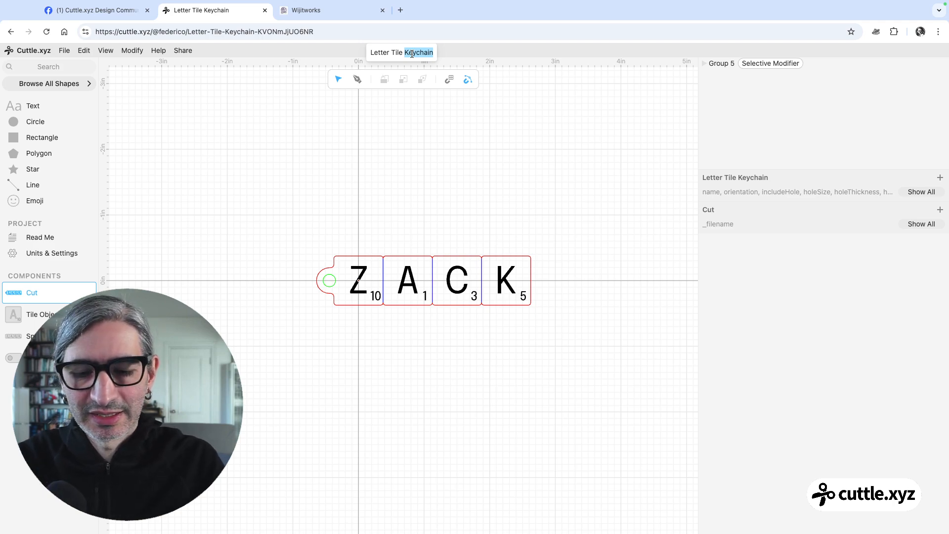
{"action": "type", "text": "O"}
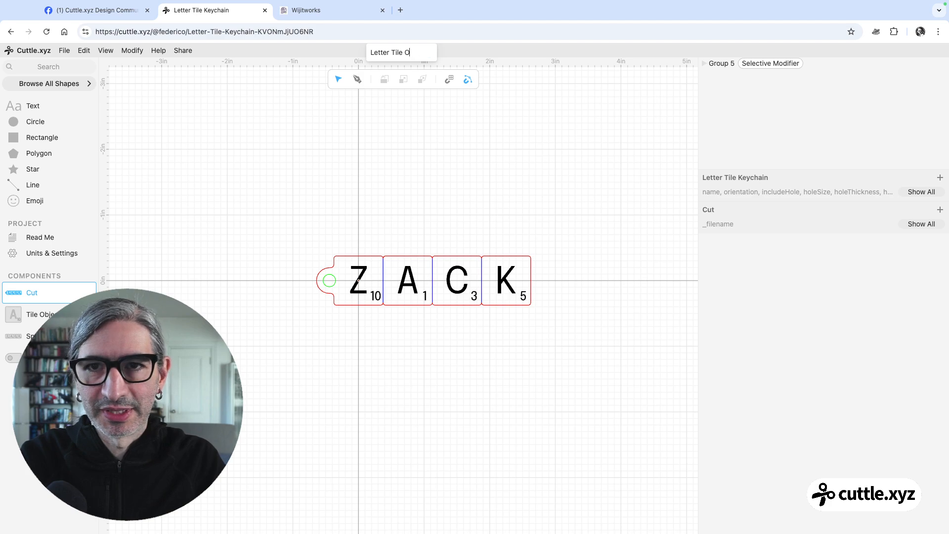
{"action": "type", "text": "rnament"}
{"action": "left_click", "coordinate": [528, 196]}
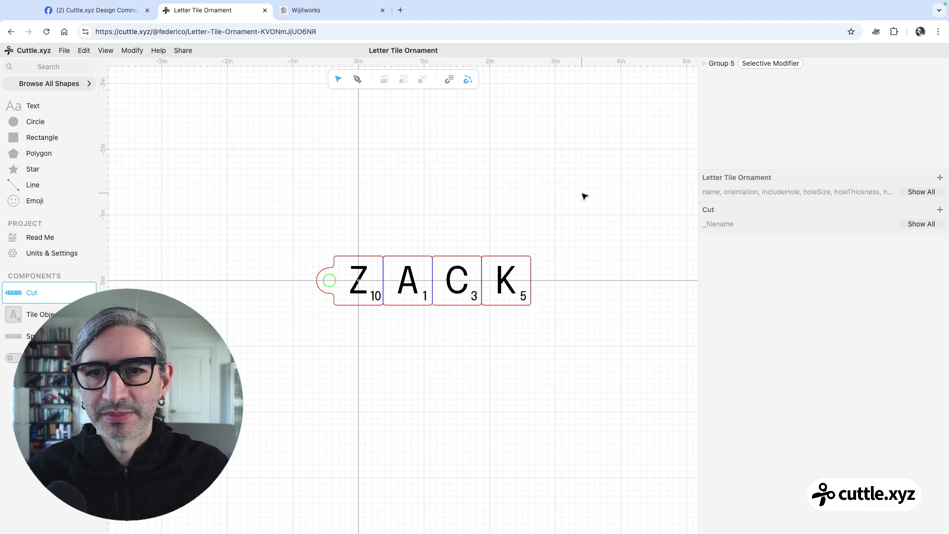
Show all project parameters and replace the sample text in the name parameter with the maker's first name
{"action": "left_click", "coordinate": [911, 193]}
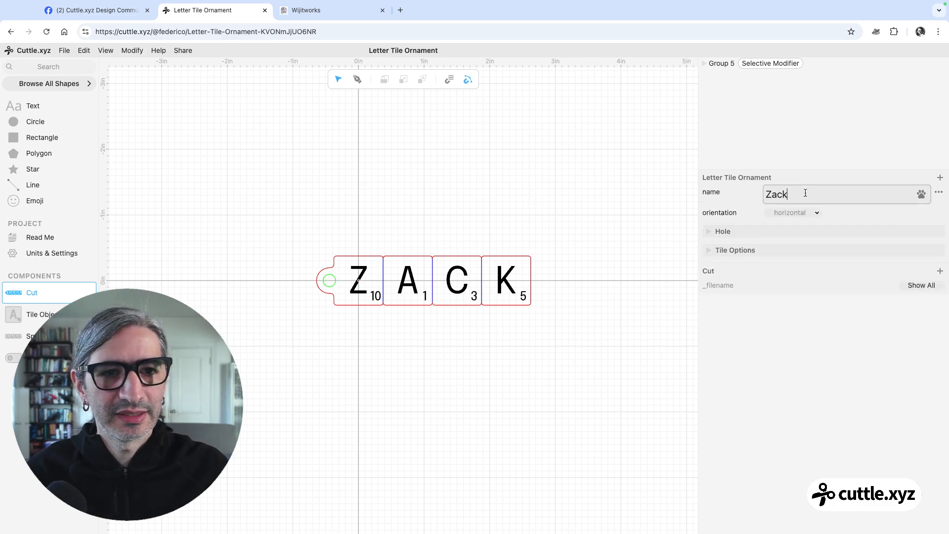
{"action": "double_click", "coordinate": [805, 192]}
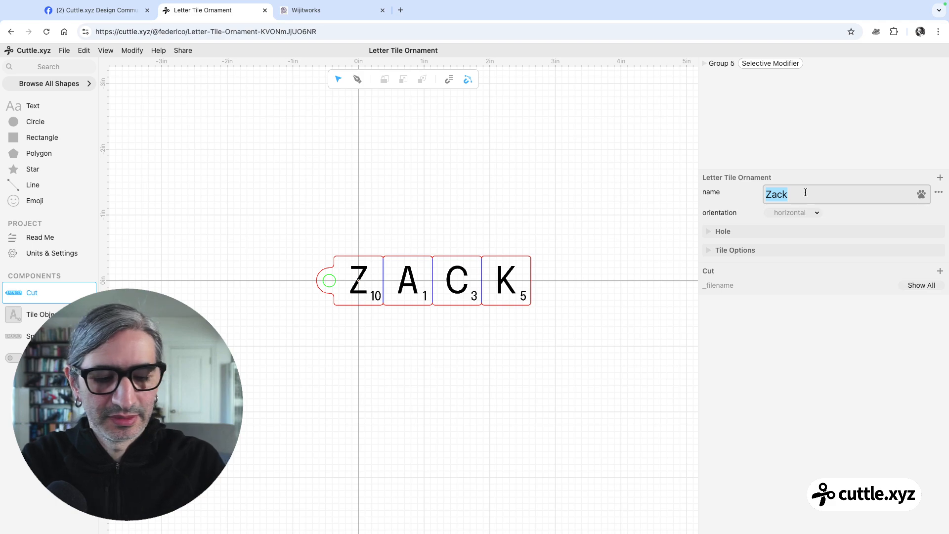
{"action": "type", "text": "Fed"}
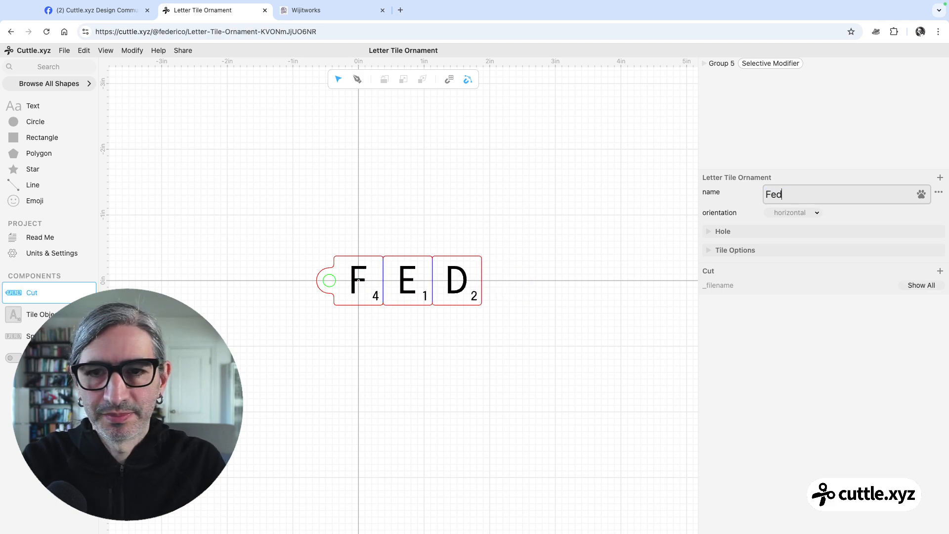
{"action": "type", "text": "erico"}
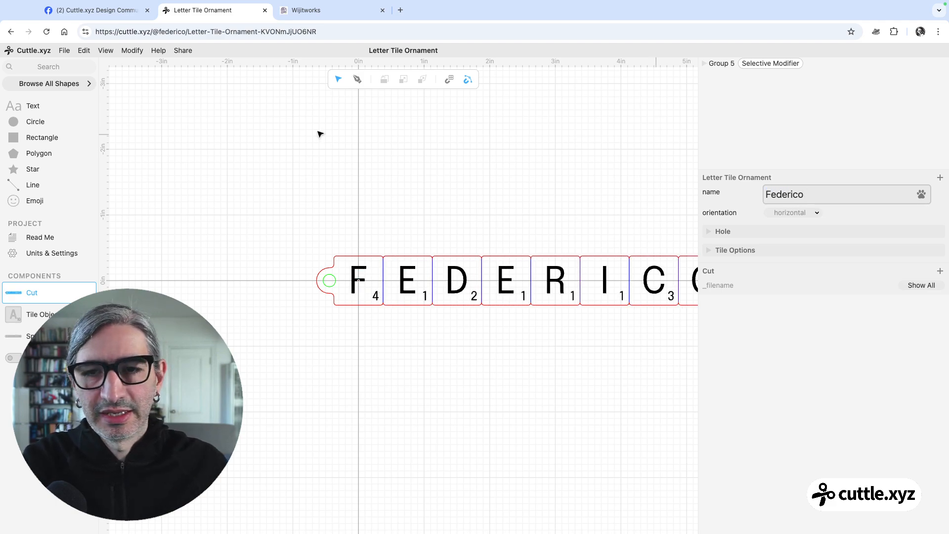
{"action": "scroll", "coordinate": [425, 169], "scroll_direction": "down", "scroll_amount": 5}
{"action": "left_click_drag", "start_coordinate": [454, 214], "coordinate": [409, 211]}
{"action": "scroll", "coordinate": [409, 212], "scroll_direction": "up", "scroll_amount": 4}
{"action": "scroll", "coordinate": [408, 211], "scroll_direction": "up", "scroll_amount": 1}
{"action": "scroll", "coordinate": [403, 210], "scroll_direction": "right", "scroll_amount": 1}
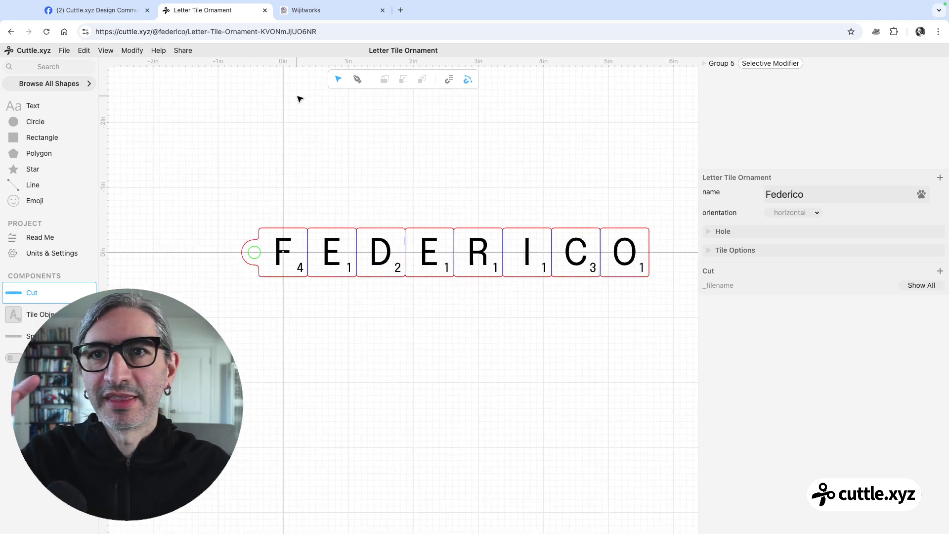
Open the project's Read Me, follow the designer link in the credits, and browse the designer's public Cuttle projects
{"action": "left_click", "coordinate": [42, 238]}
{"action": "scroll", "coordinate": [412, 316], "scroll_direction": "down", "scroll_amount": 8}
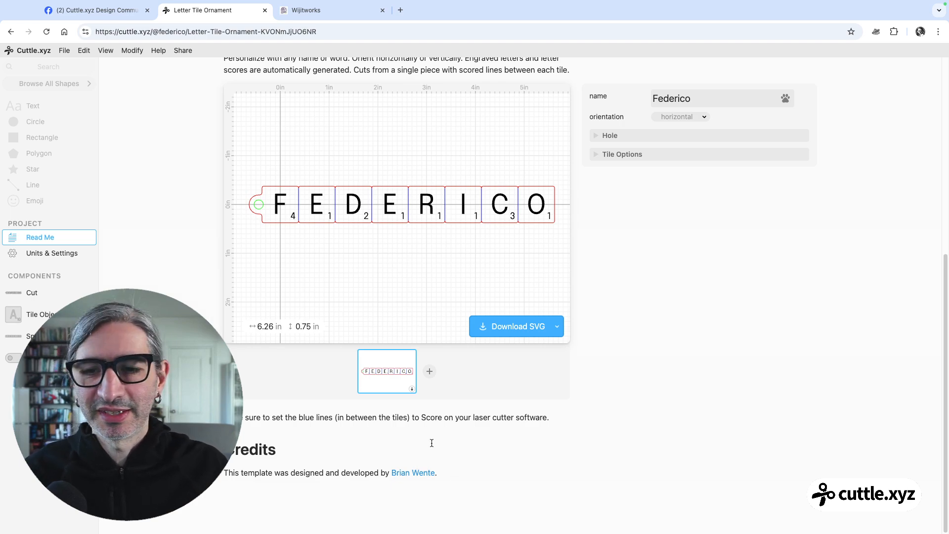
{"action": "left_click", "coordinate": [410, 473]}
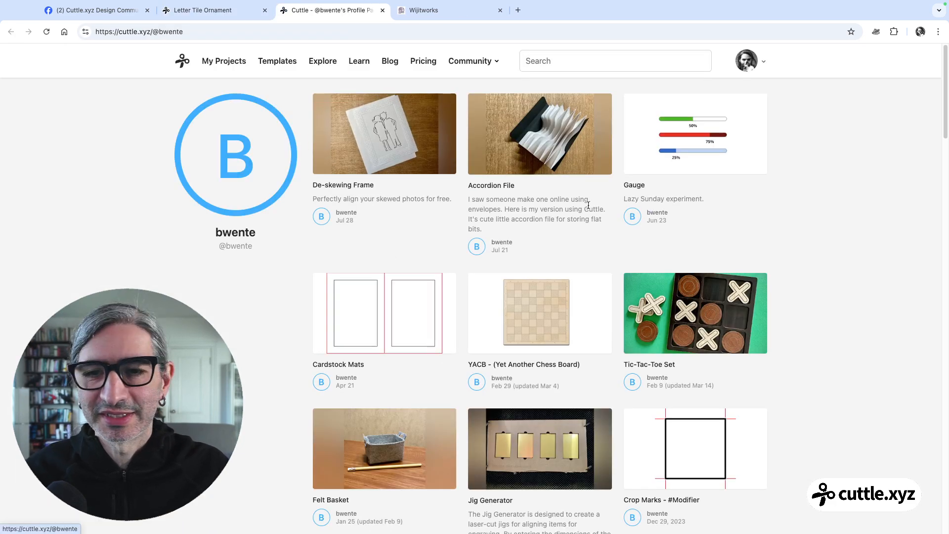
{"action": "scroll", "coordinate": [593, 210], "scroll_direction": "down", "scroll_amount": 4}
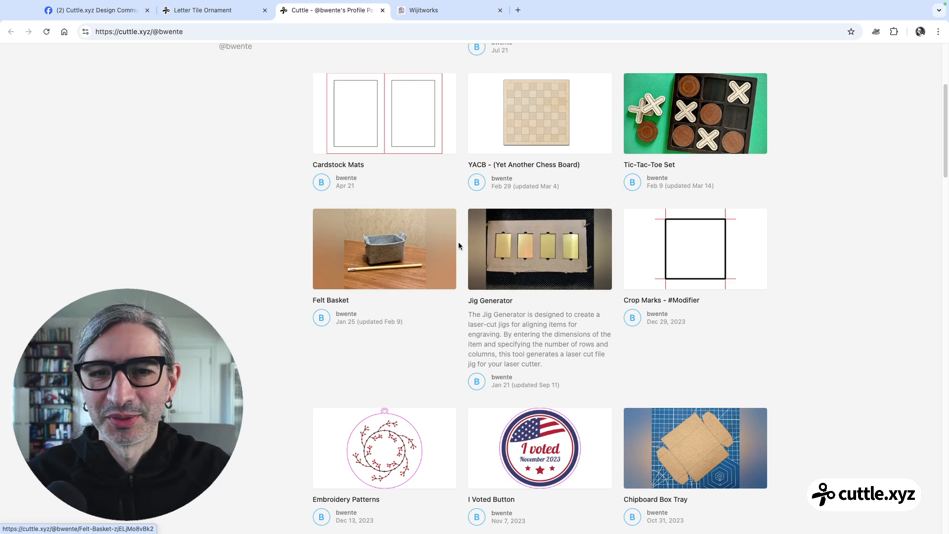
{"action": "scroll", "coordinate": [458, 242], "scroll_direction": "down", "scroll_amount": 3}
{"action": "scroll", "coordinate": [461, 244], "scroll_direction": "up", "scroll_amount": 7}
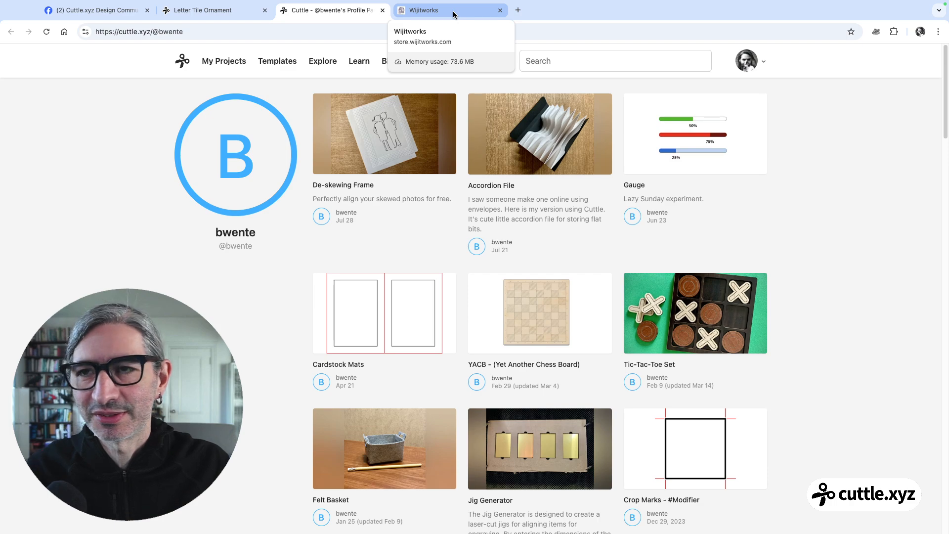
Browse the customizable products in the Wijitworks store and return to the designer's Cuttle profile
{"action": "left_click", "coordinate": [428, 14]}
{"action": "scroll", "coordinate": [365, 118], "scroll_direction": "down", "scroll_amount": 2}
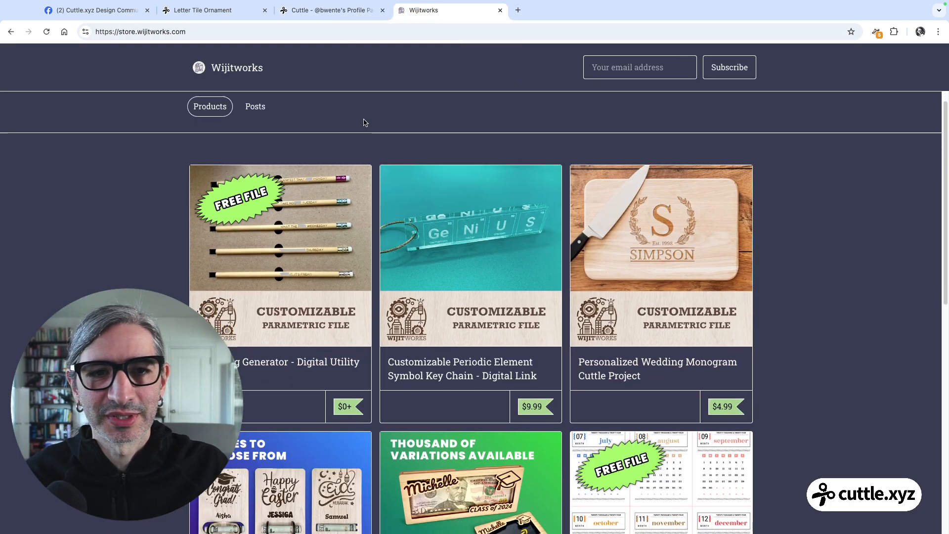
{"action": "scroll", "coordinate": [514, 196], "scroll_direction": "down", "scroll_amount": 1}
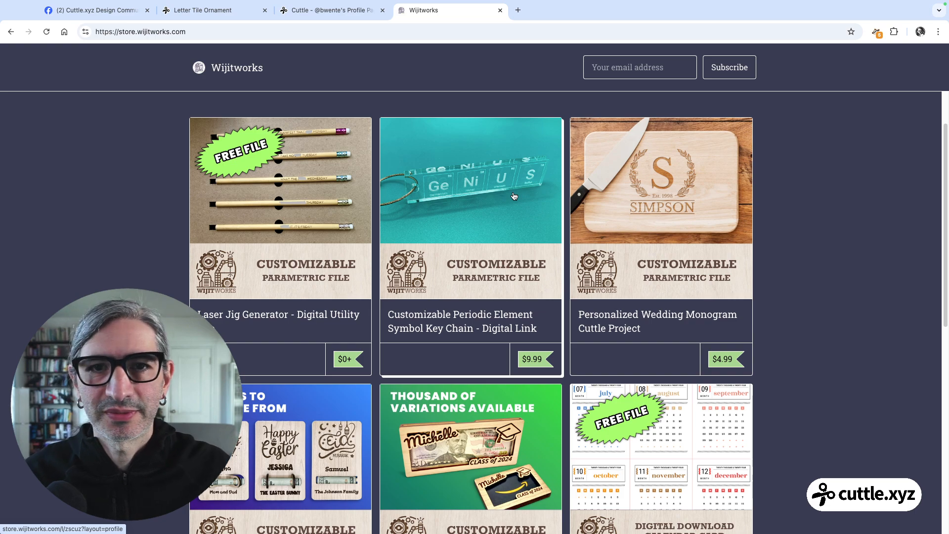
{"action": "left_click", "coordinate": [326, 8]}
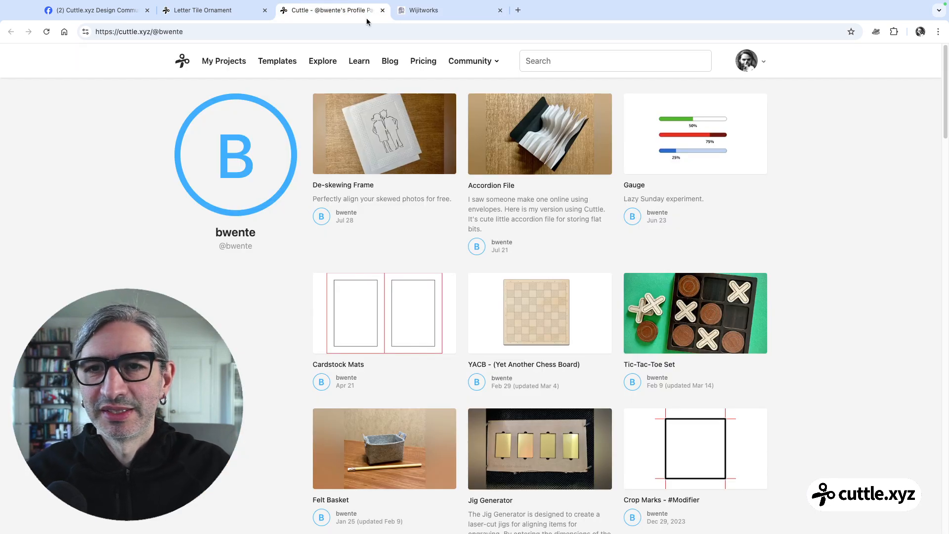
Return to the Letter Tile Ornament project and review its Read Me page, including the template preview and its parameters
{"action": "left_click", "coordinate": [212, 11]}
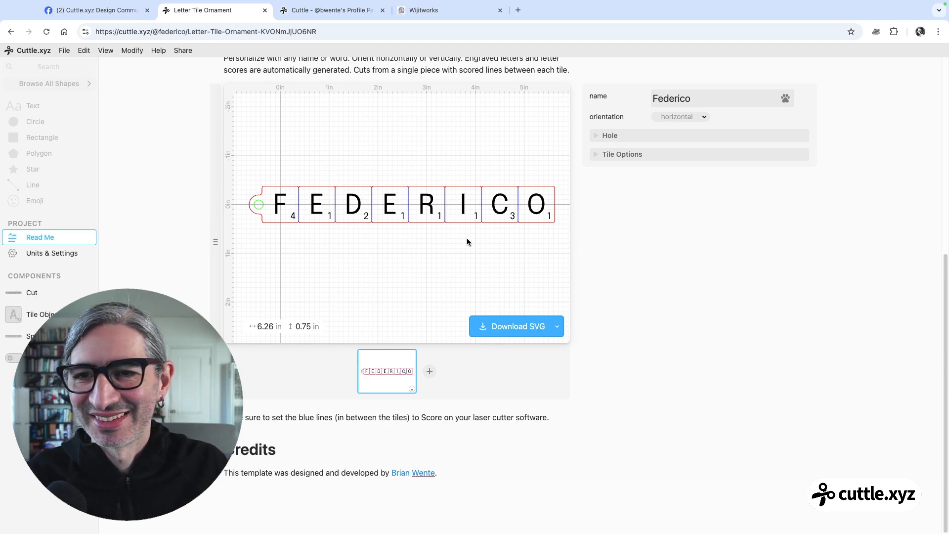
{"action": "scroll", "coordinate": [473, 243], "scroll_direction": "up", "scroll_amount": 1}
{"action": "scroll", "coordinate": [473, 243], "scroll_direction": "up", "scroll_amount": 6}
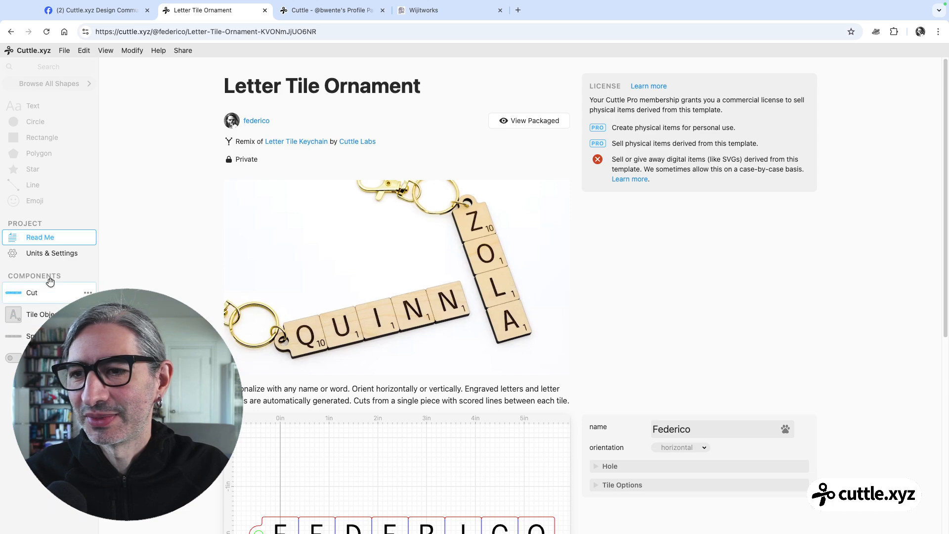
{"action": "scroll", "coordinate": [254, 304], "scroll_direction": "down", "scroll_amount": 5}
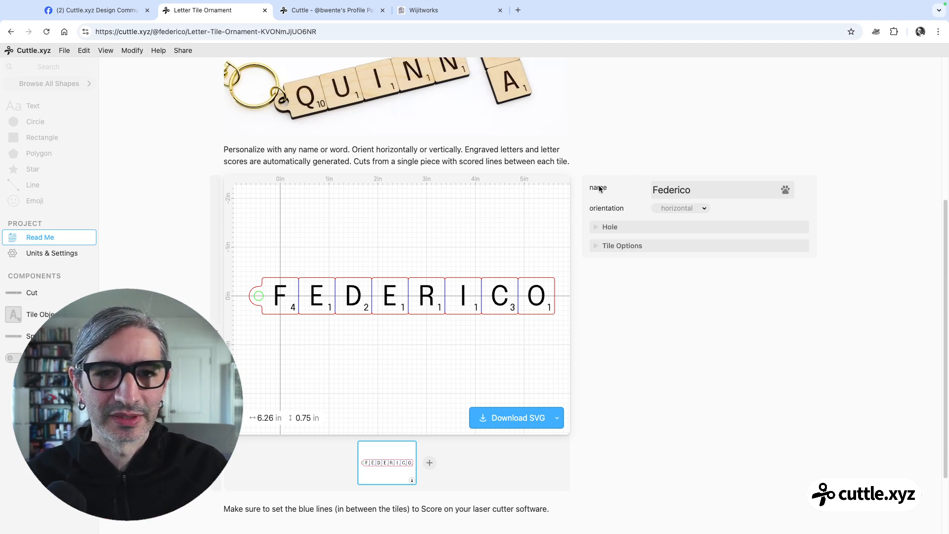
Try the orientation options in the template preview and return the setting to horizontal
{"action": "left_click", "coordinate": [681, 208]}
{"action": "left_click", "coordinate": [676, 219]}
{"action": "left_click", "coordinate": [680, 212]}
{"action": "left_click", "coordinate": [675, 197]}
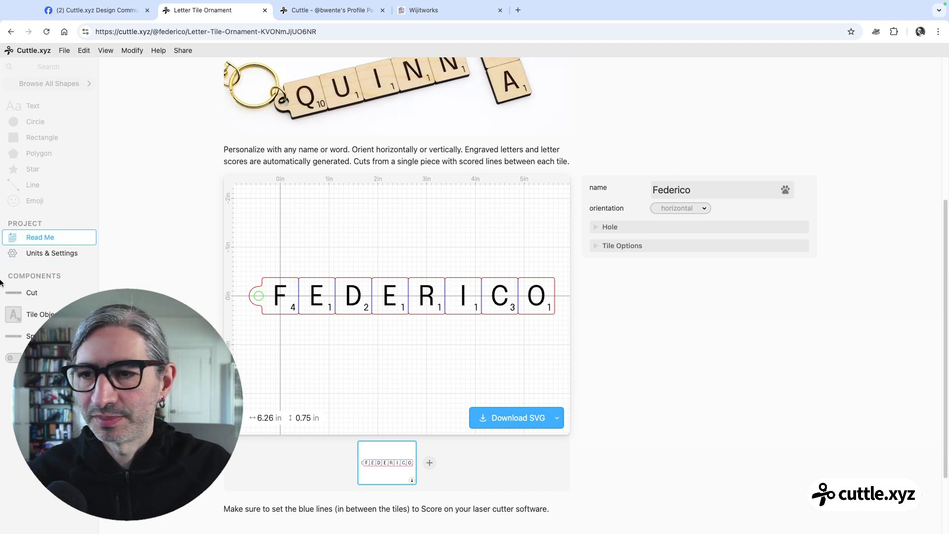
Examine the Cut, Tile Object and Speller components, and expand the main group in Cut to see how it is built
{"action": "left_click", "coordinate": [34, 295]}
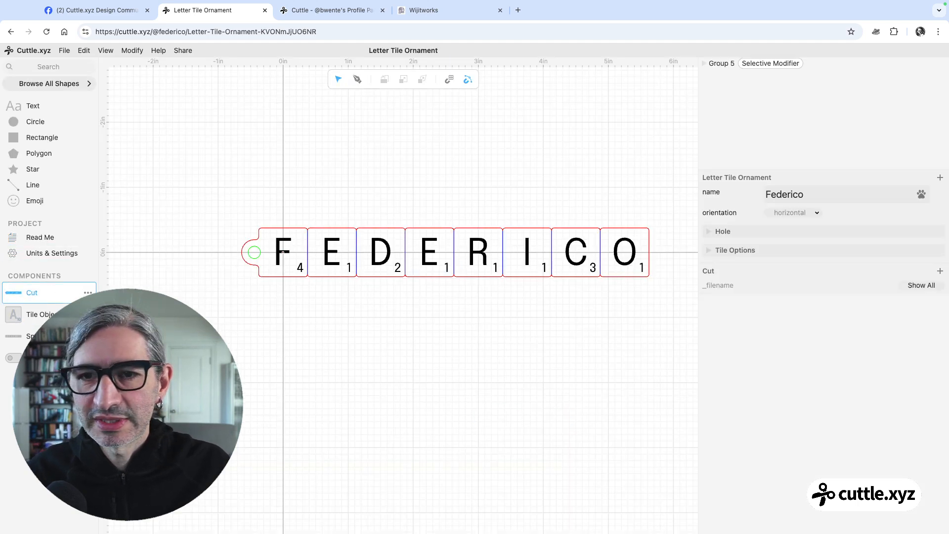
{"action": "scroll", "coordinate": [424, 314], "scroll_direction": "right", "scroll_amount": 3}
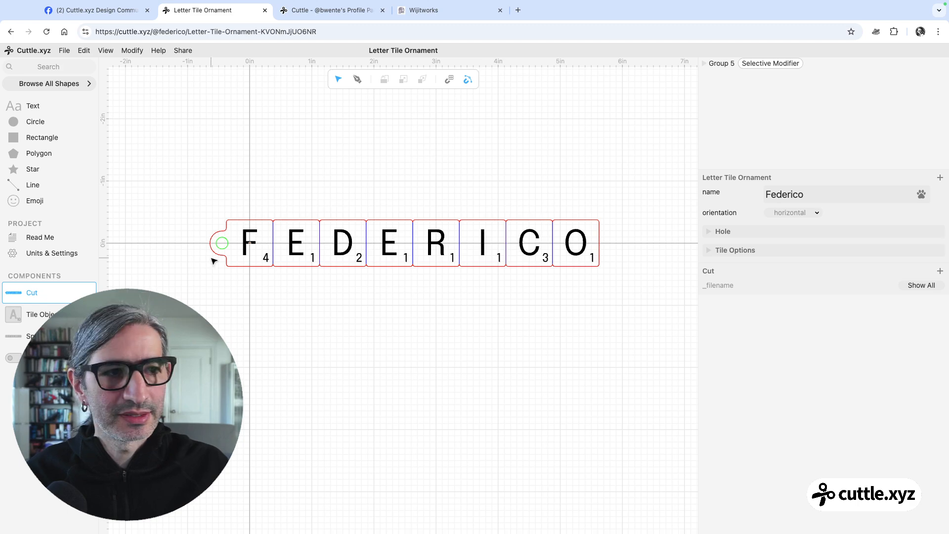
{"action": "left_click", "coordinate": [308, 257]}
{"action": "key", "text": "Escape"}
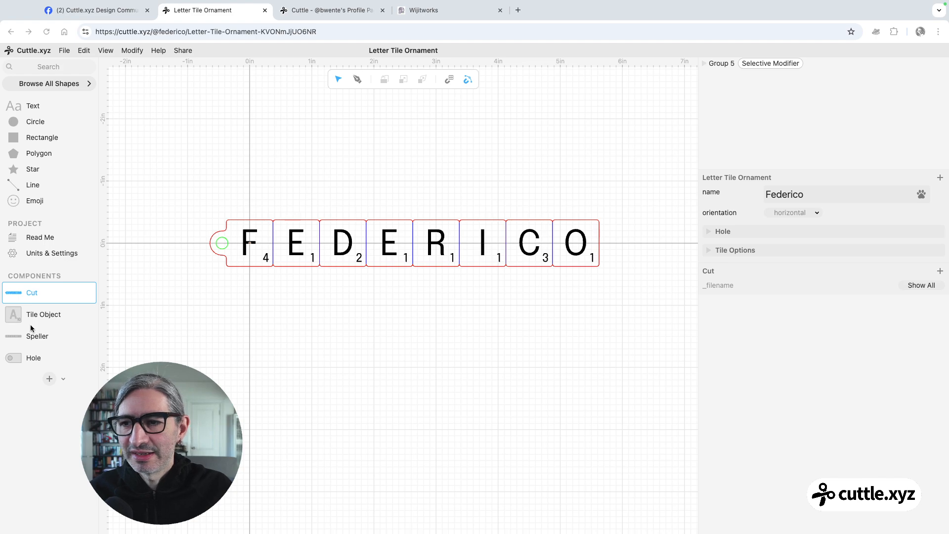
{"action": "left_click", "coordinate": [39, 313]}
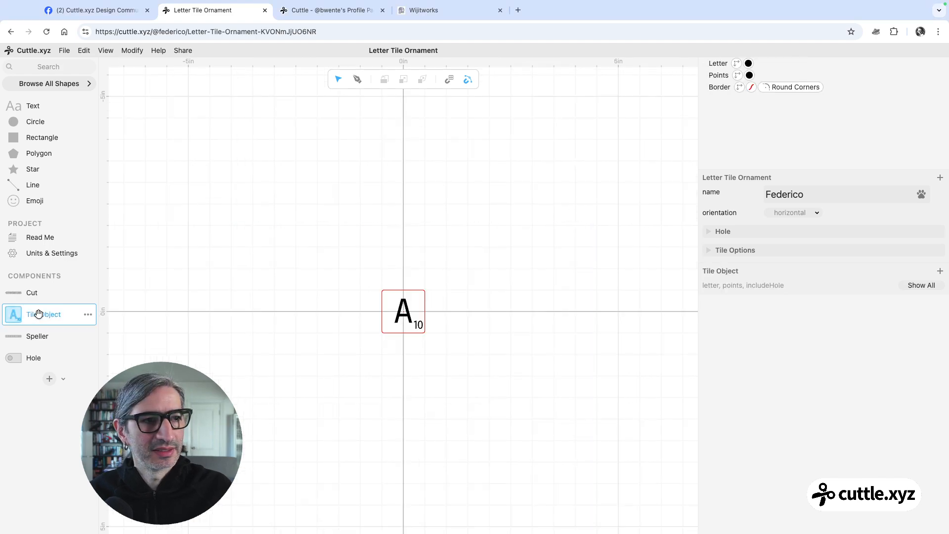
{"action": "left_click", "coordinate": [40, 292]}
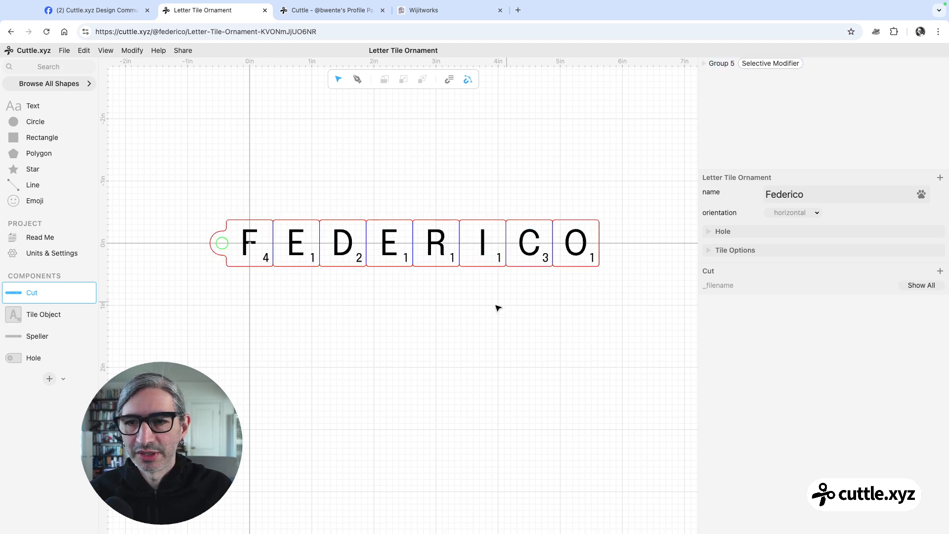
{"action": "left_click", "coordinate": [30, 313]}
{"action": "left_click", "coordinate": [34, 335]}
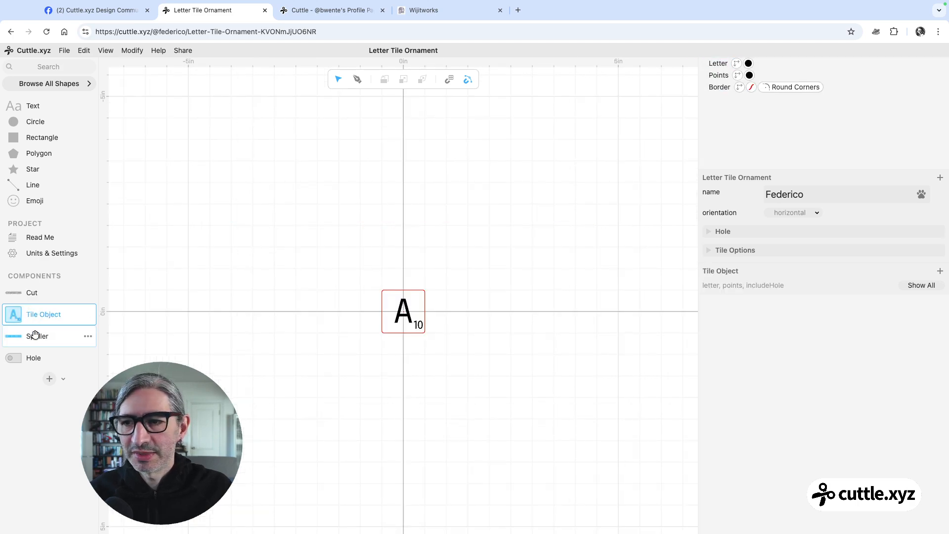
{"action": "scroll", "coordinate": [289, 344], "scroll_direction": "up", "scroll_amount": 3}
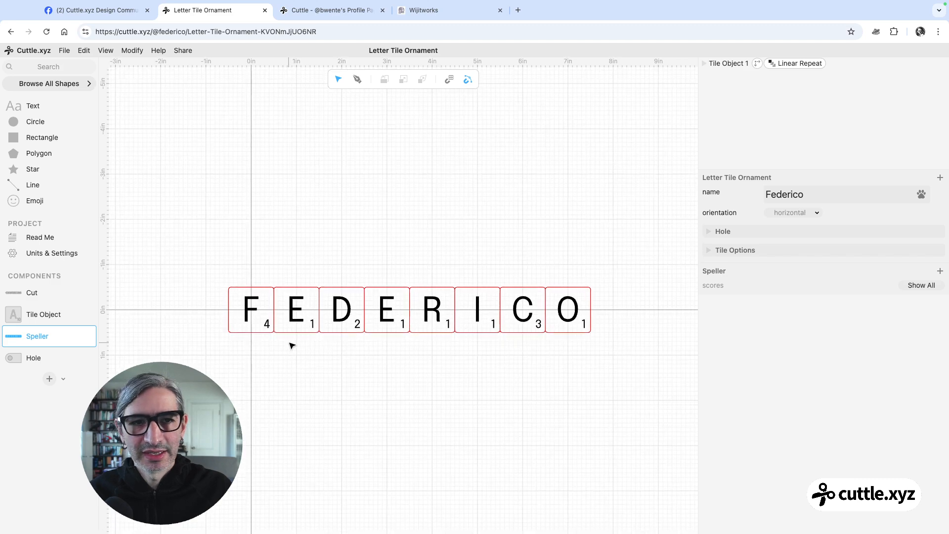
{"action": "scroll", "coordinate": [431, 357], "scroll_direction": "down", "scroll_amount": 2}
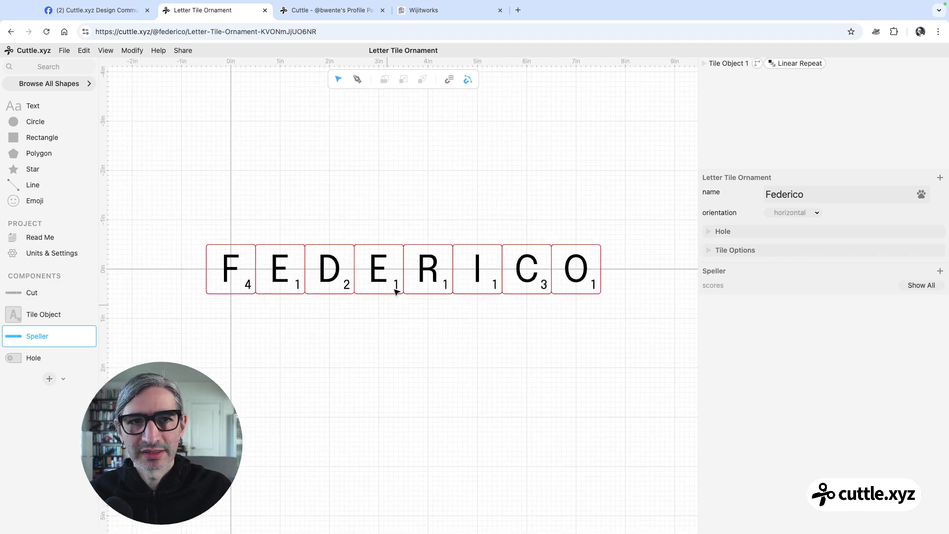
{"action": "left_click", "coordinate": [237, 255]}
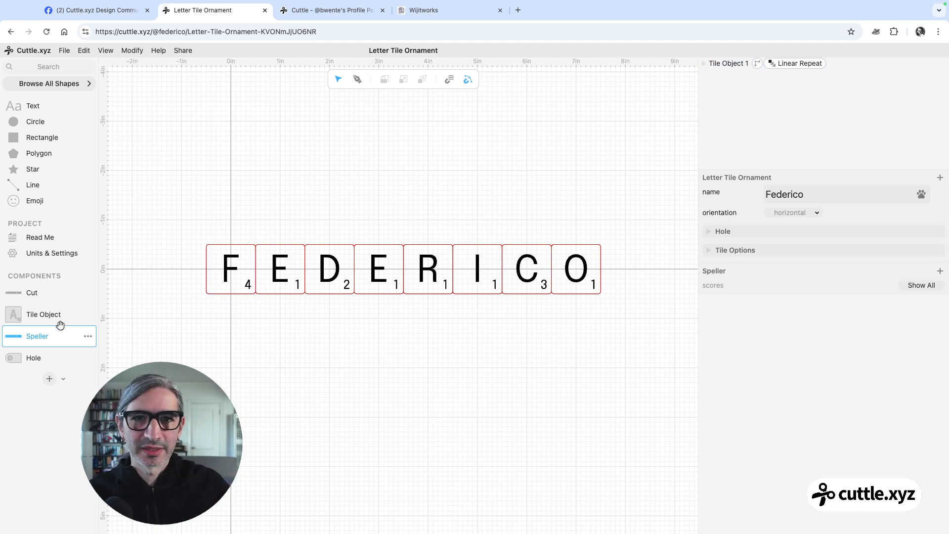
{"action": "left_click", "coordinate": [40, 291]}
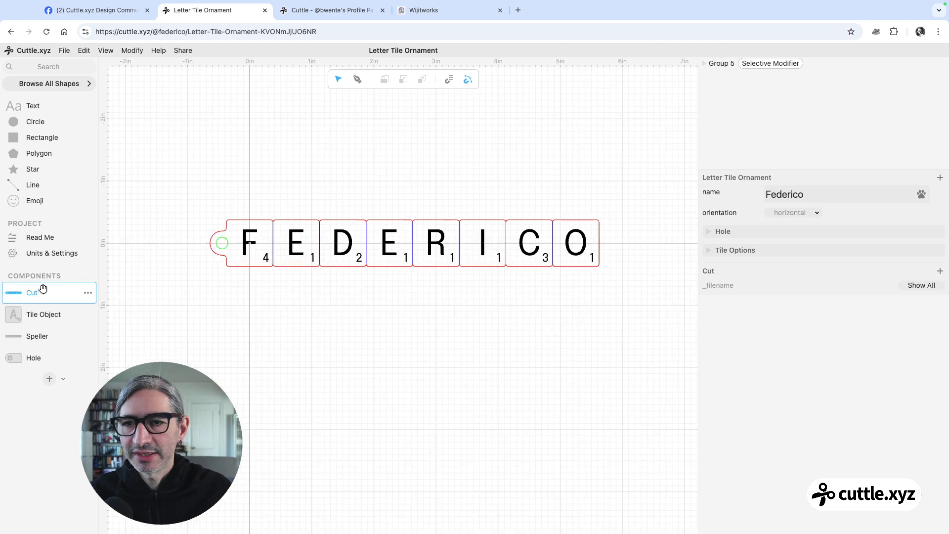
{"action": "left_click", "coordinate": [706, 64]}
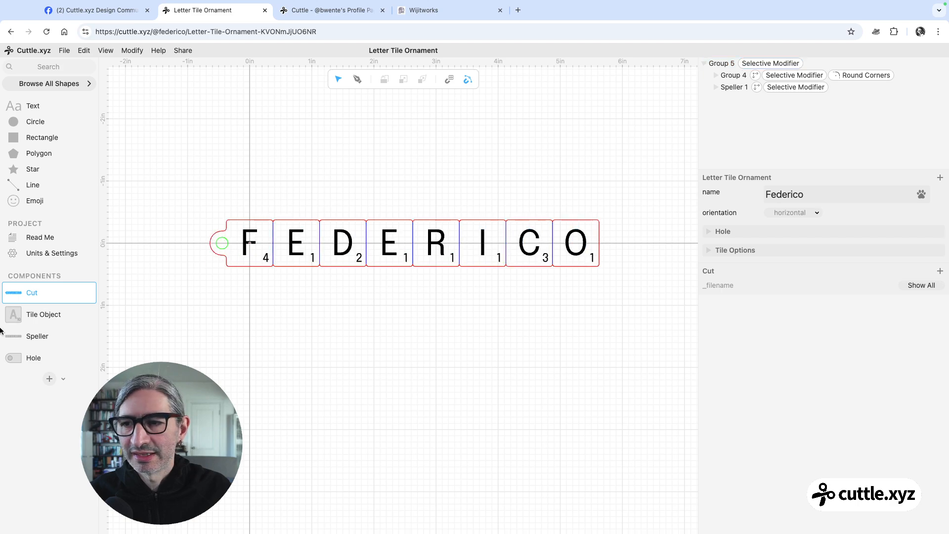
Duplicate the Speller component and rename the copy "word"
{"action": "left_click", "coordinate": [37, 336]}
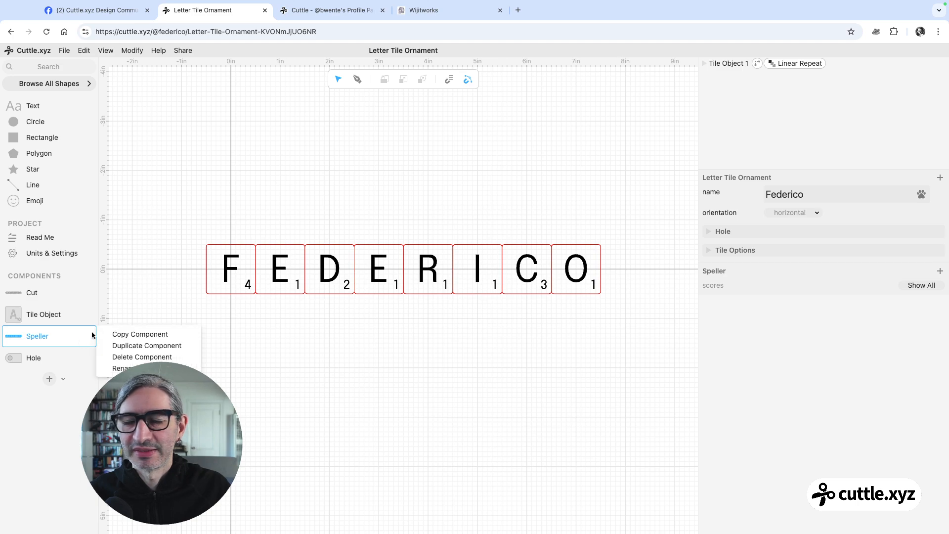
{"action": "left_click", "coordinate": [113, 346]}
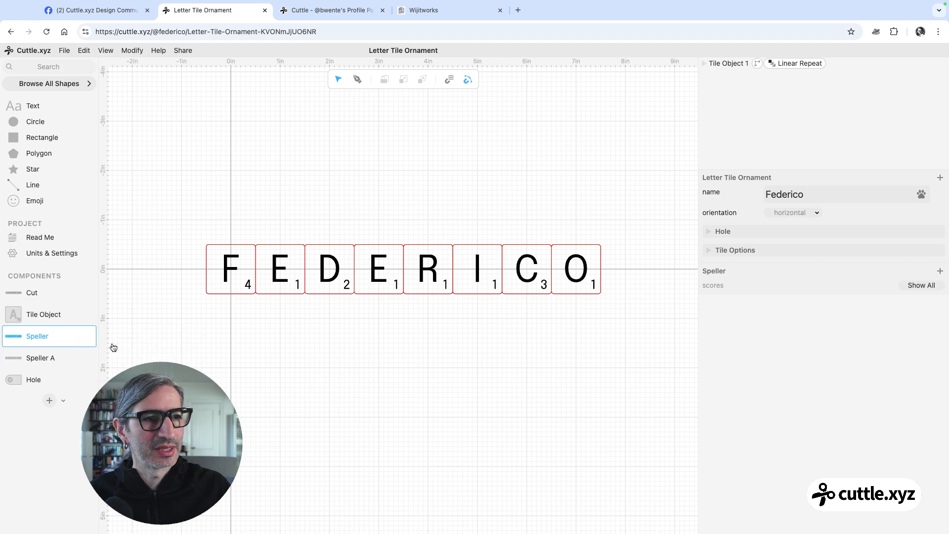
{"action": "double_click", "coordinate": [47, 359]}
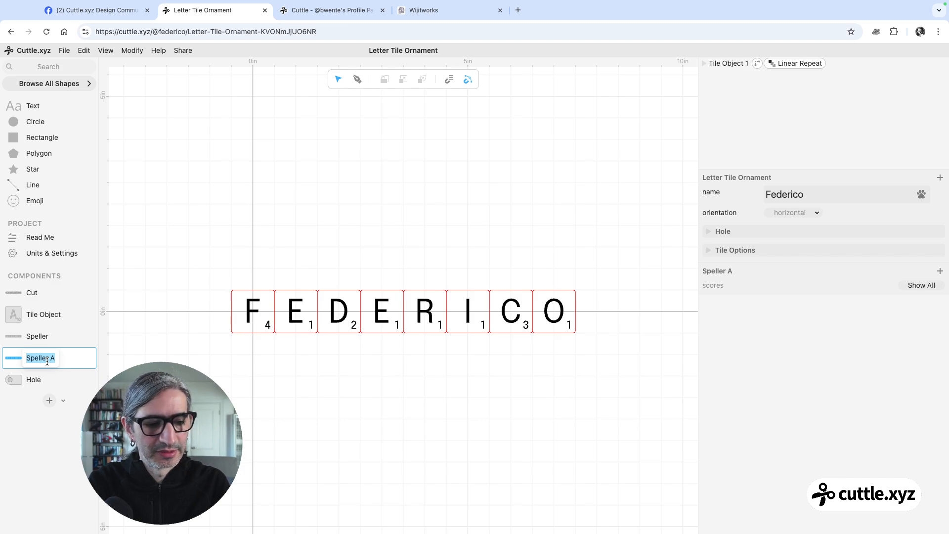
{"action": "type", "text": "wo"}
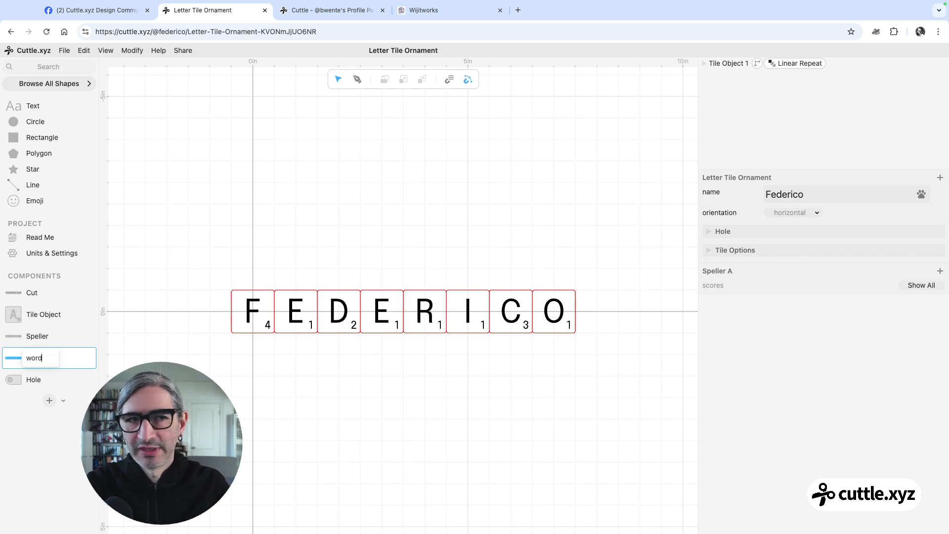
{"action": "type", "text": "rd"}
{"action": "key", "text": "Return"}
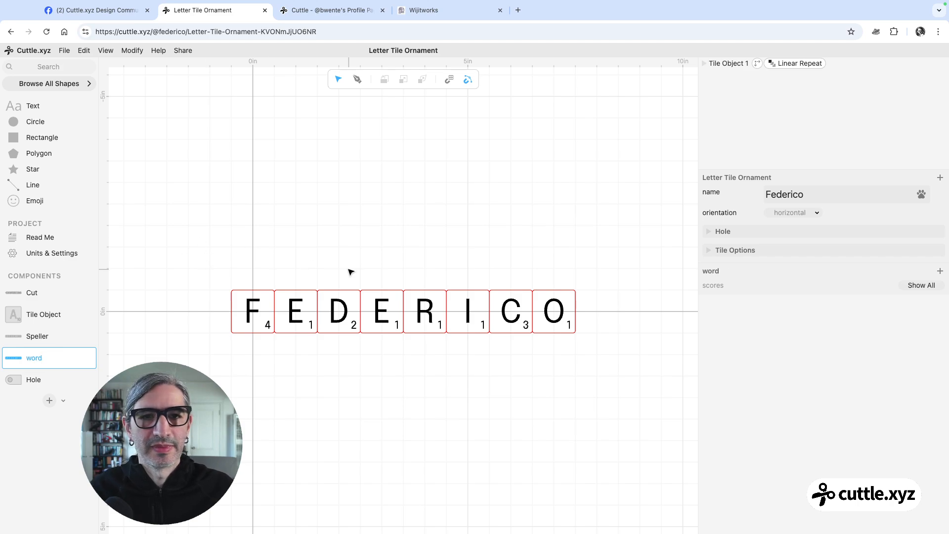
Examine the repeated tile object in the word component and how its letter and points expressions use the project's name parameter
{"action": "scroll", "coordinate": [349, 270], "scroll_direction": "up", "scroll_amount": 2}
{"action": "left_click_drag", "start_coordinate": [349, 269], "coordinate": [357, 216]}
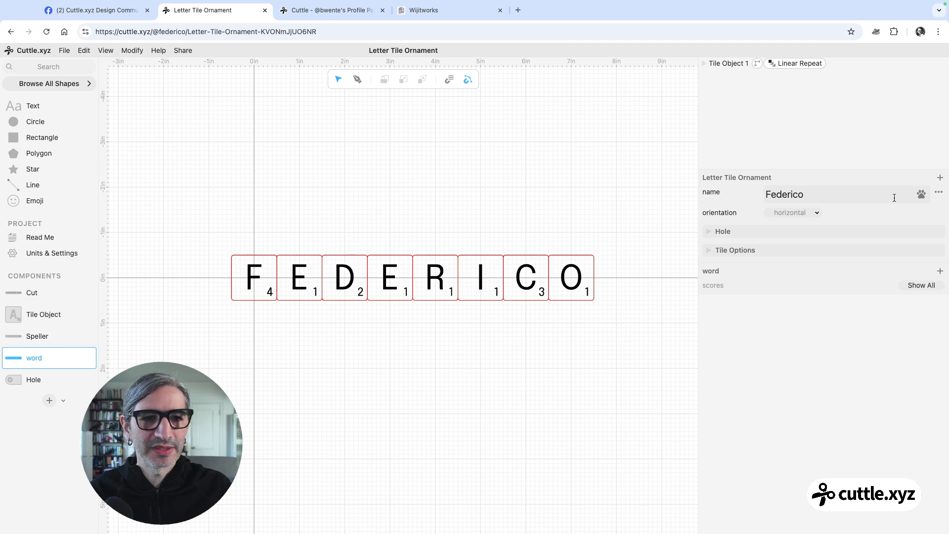
{"action": "double_click", "coordinate": [809, 195]}
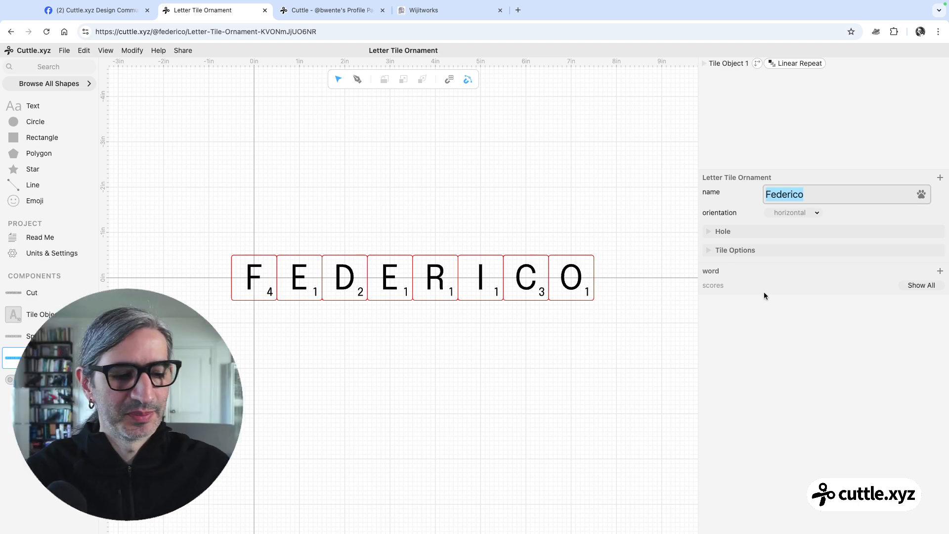
{"action": "left_click_drag", "start_coordinate": [205, 220], "coordinate": [601, 369]}
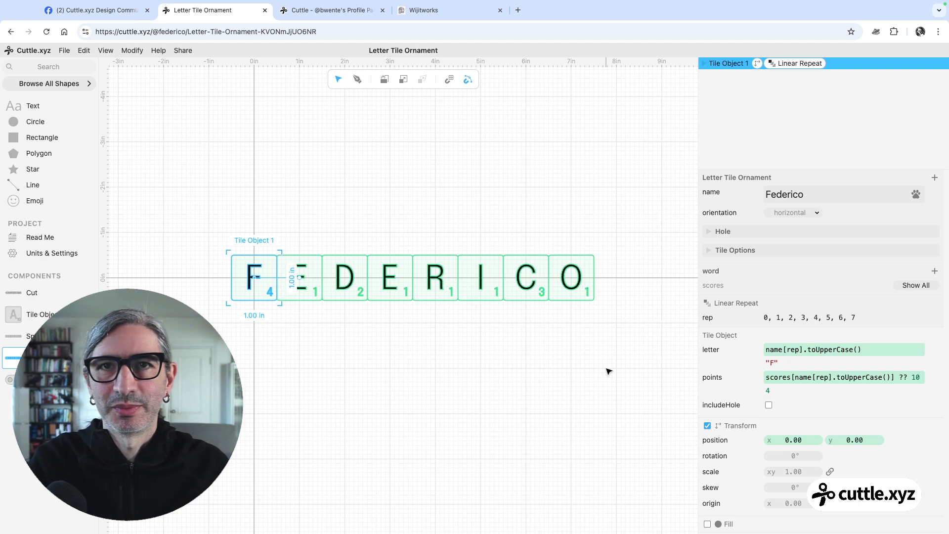
{"action": "scroll", "coordinate": [608, 337], "scroll_direction": "up", "scroll_amount": 2}
{"action": "left_click_drag", "start_coordinate": [593, 339], "coordinate": [595, 321]}
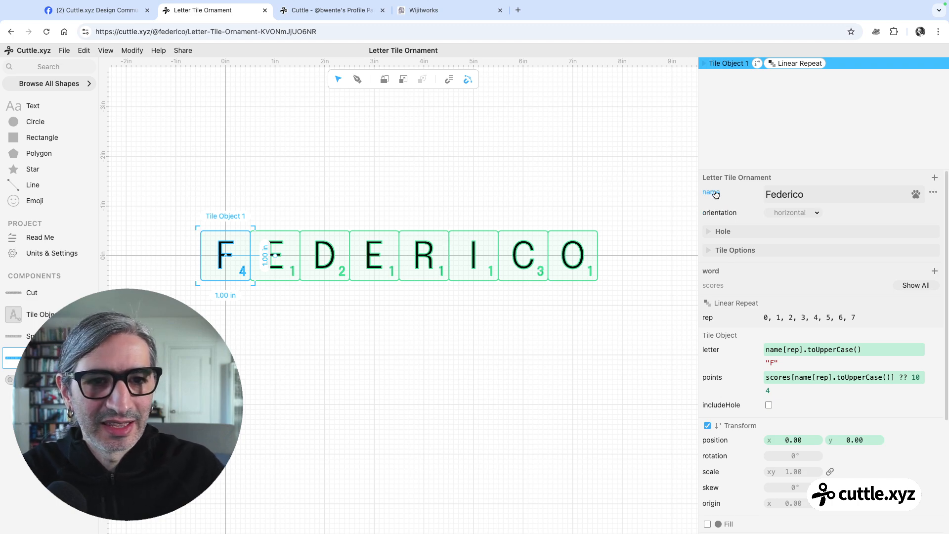
{"action": "key", "text": "Escape"}
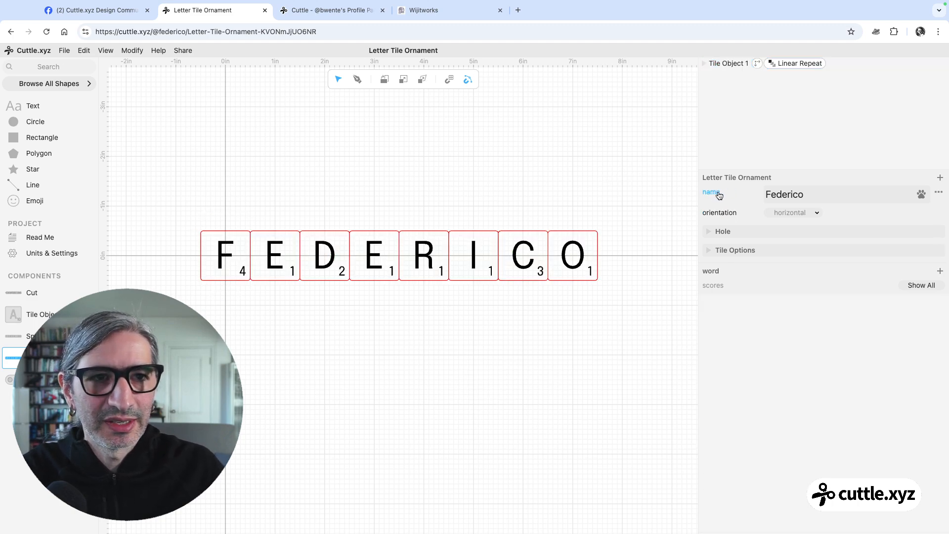
{"action": "left_click", "coordinate": [718, 69]}
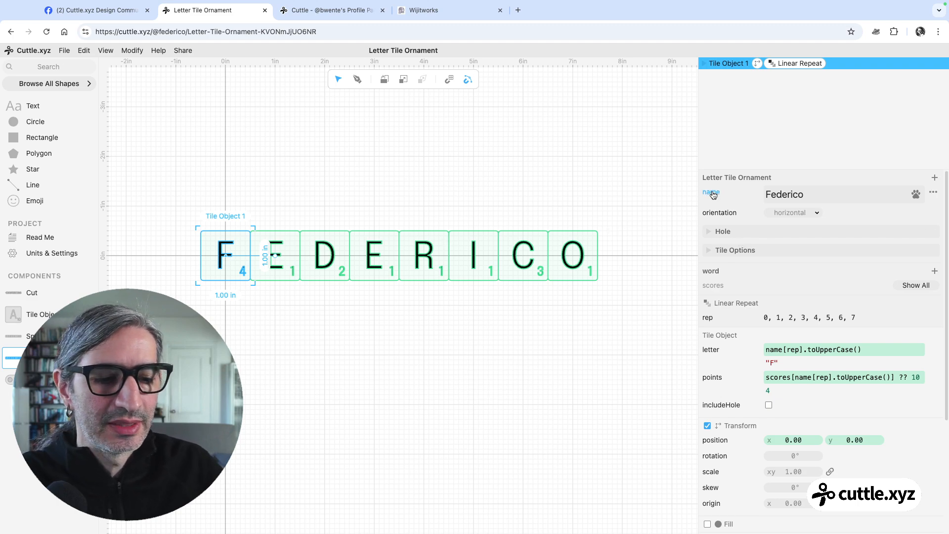
{"action": "mouse_move", "coordinate": [702, 195]}
{"action": "left_mouse_down"}
{"action": "mouse_move", "coordinate": [734, 318]}
{"action": "mouse_move", "coordinate": [764, 354]}
{"action": "mouse_move", "coordinate": [764, 345]}
{"action": "left_mouse_up"}
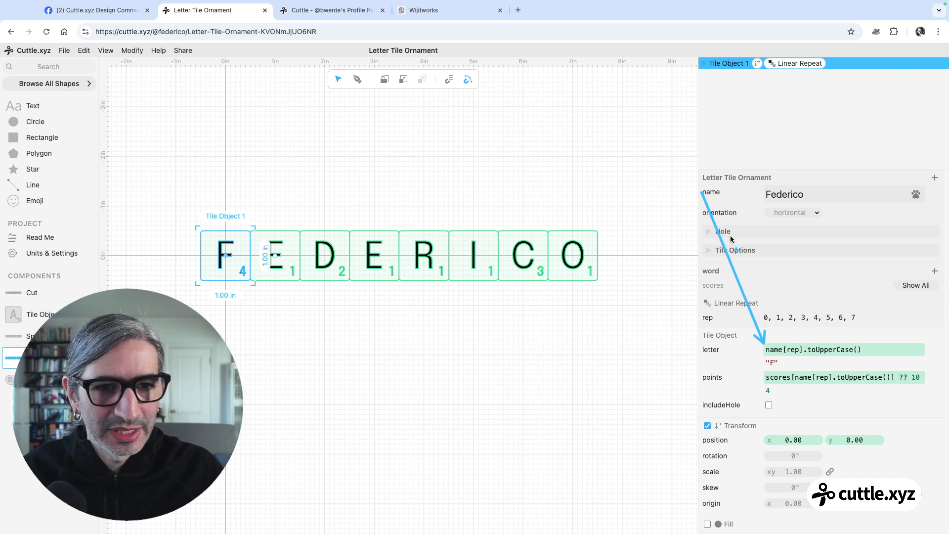
{"action": "left_click_drag", "start_coordinate": [709, 200], "coordinate": [800, 371]}
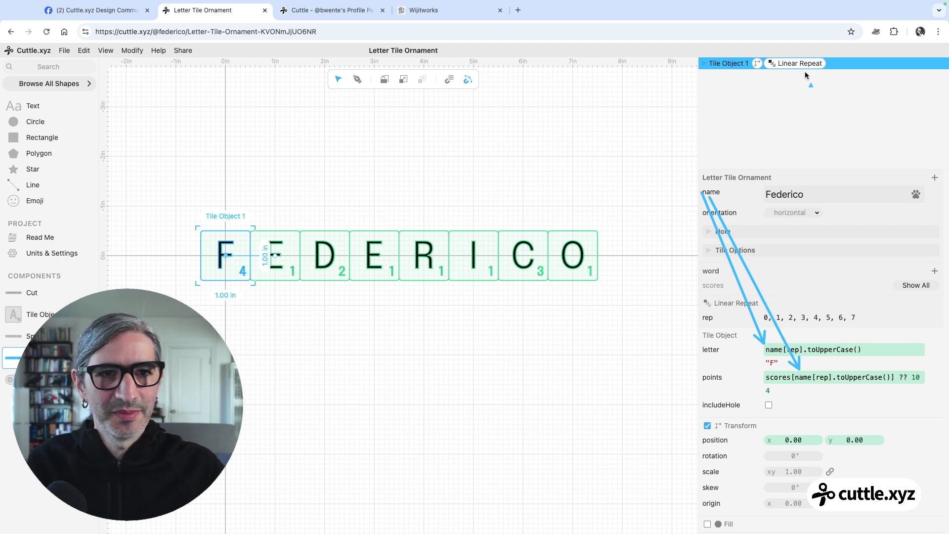
Inspect the Letter, Points and Border shapes inside the tile object, and return to the top level of the word component
{"action": "left_click", "coordinate": [703, 64]}
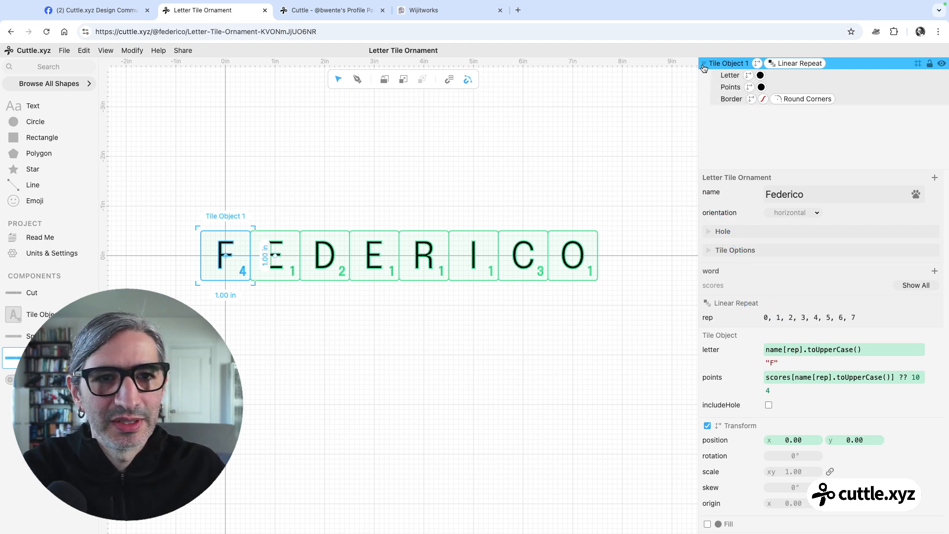
{"action": "left_click", "coordinate": [734, 78]}
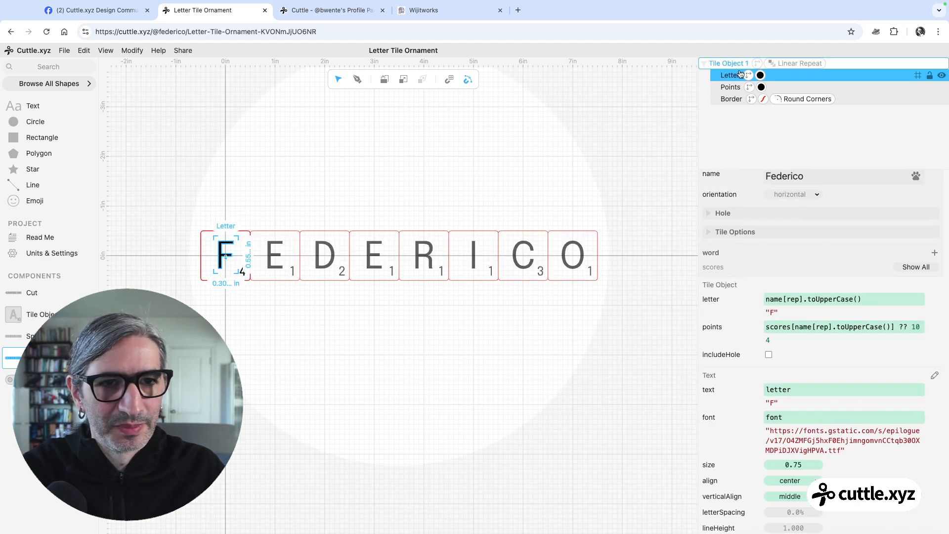
{"action": "left_click", "coordinate": [731, 88]}
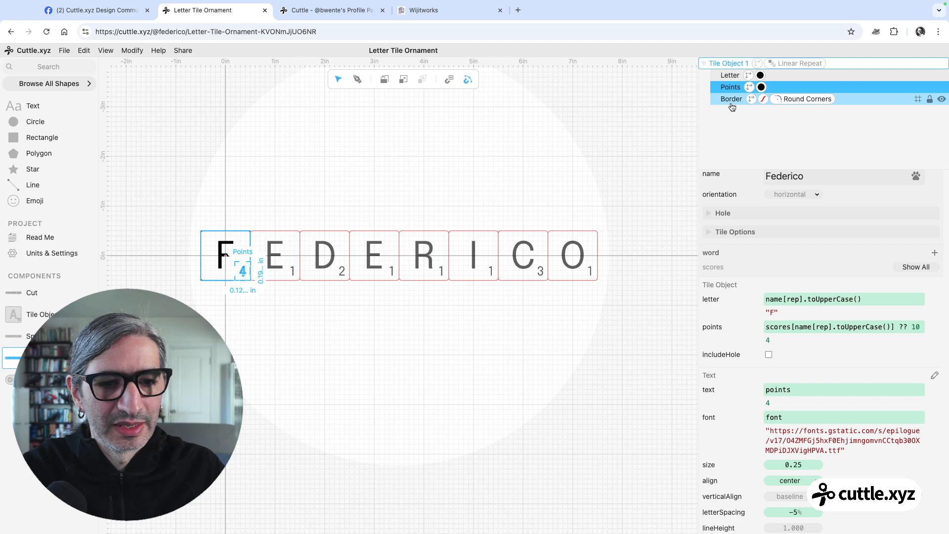
{"action": "left_click", "coordinate": [731, 100]}
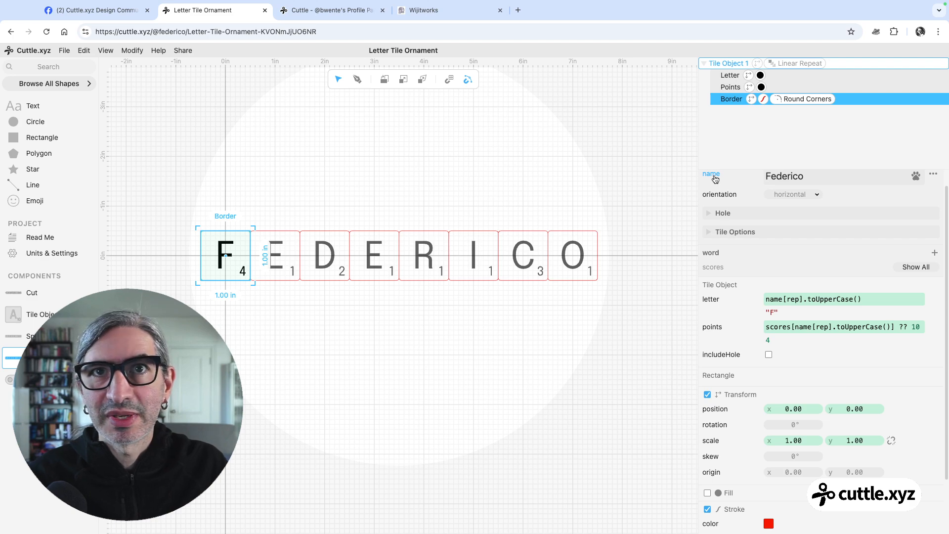
{"action": "left_click", "coordinate": [666, 171]}
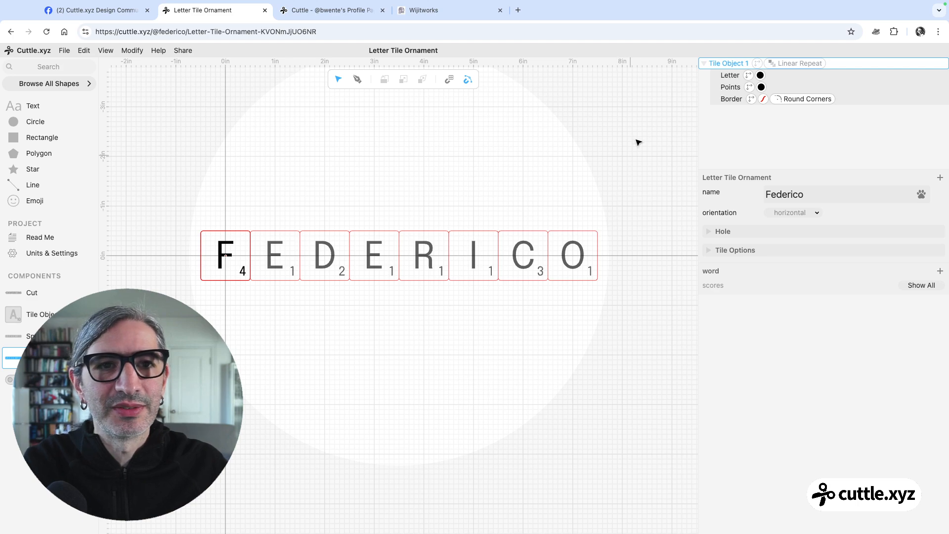
{"action": "left_click", "coordinate": [702, 63]}
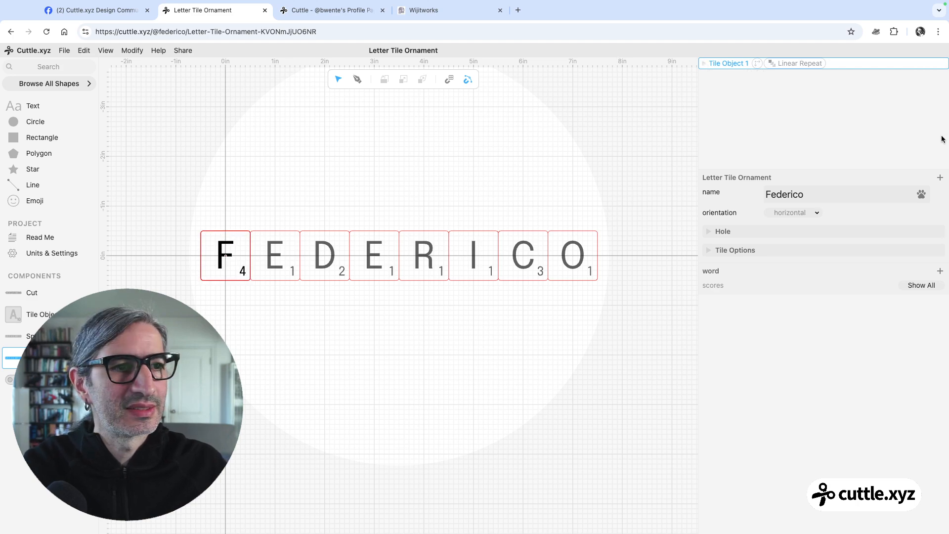
{"action": "left_click", "coordinate": [531, 145]}
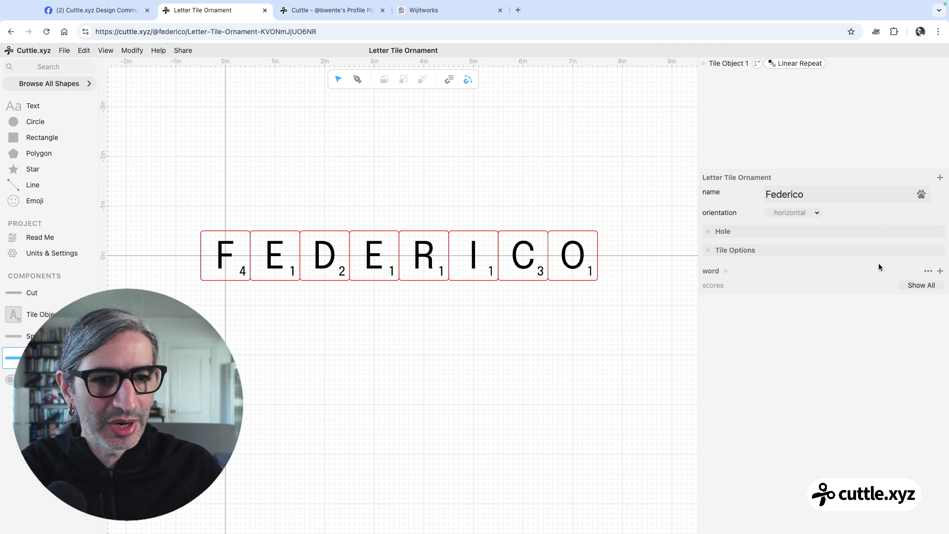
Expand the word component's parameters and add a new parameter named "word"
{"action": "double_click", "coordinate": [712, 272]}
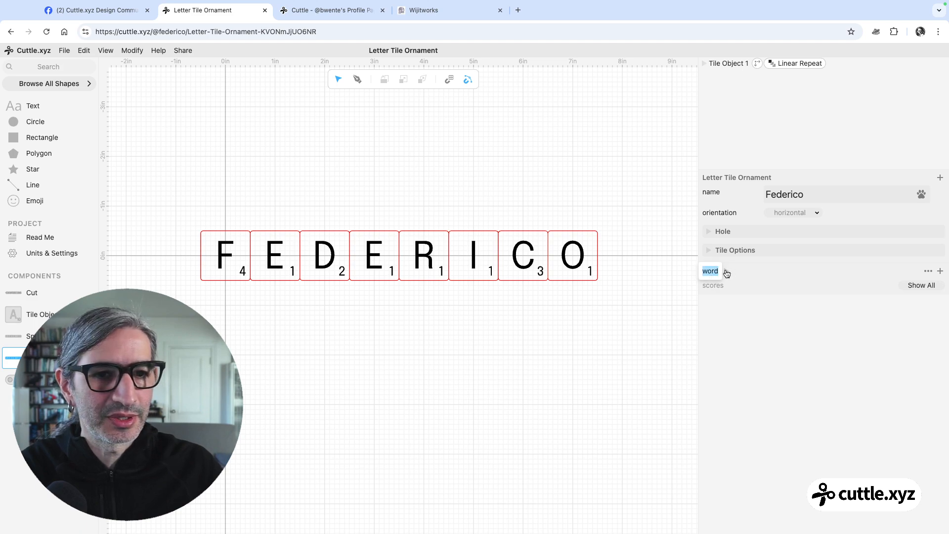
{"action": "left_click", "coordinate": [726, 273]}
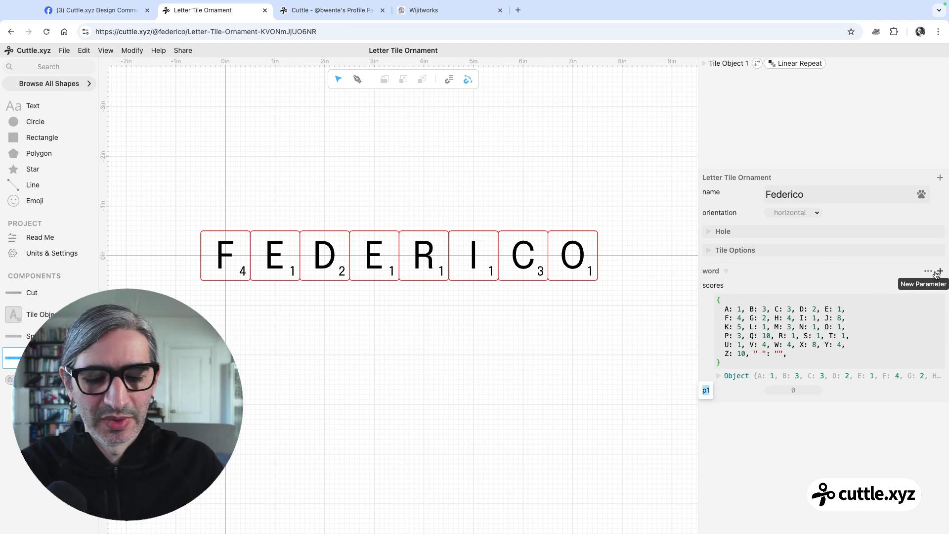
{"action": "type", "text": "word"}
{"action": "key", "text": "Return"}
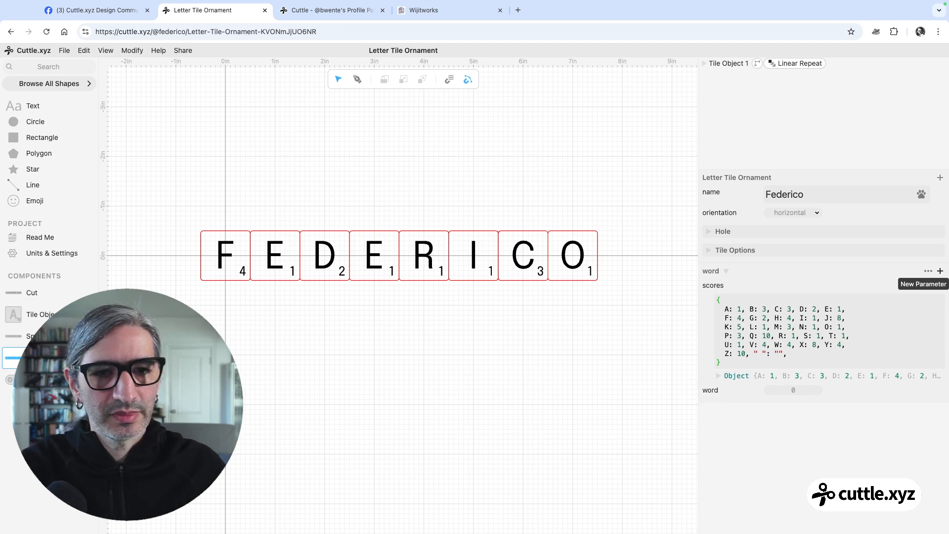
Move the word parameter above scores in the word component and change its parameter type to Text
{"action": "left_click_drag", "start_coordinate": [711, 392], "coordinate": [710, 288]}
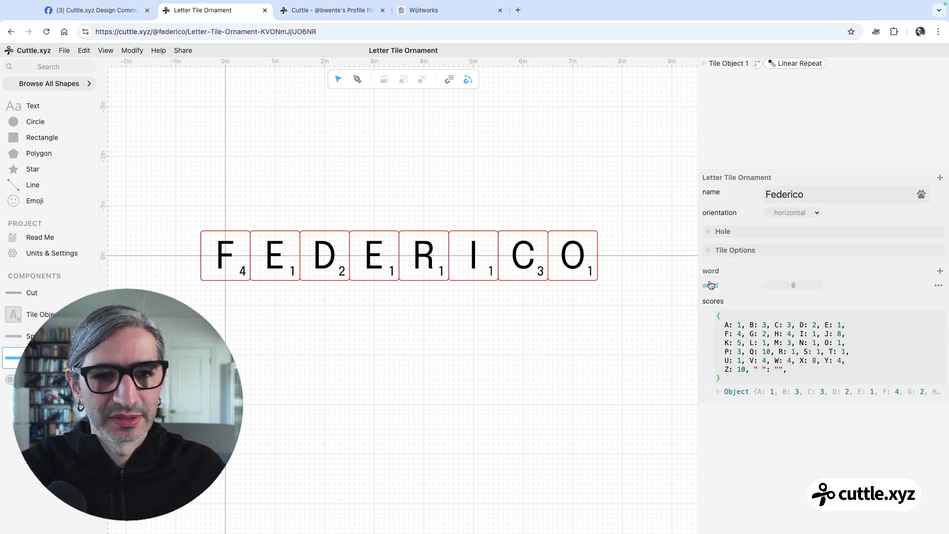
{"action": "left_click", "coordinate": [938, 285]}
{"action": "mouse_move", "coordinate": [919, 226]}
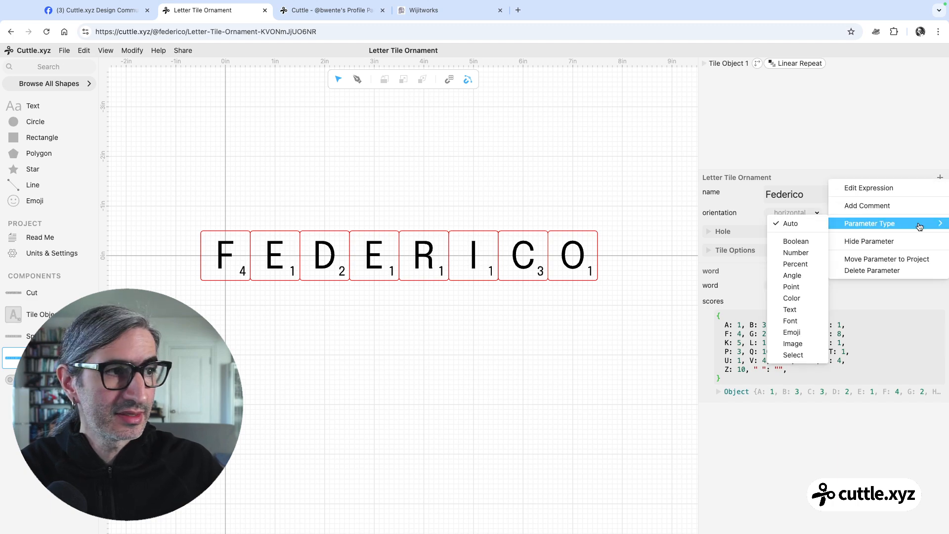
{"action": "key", "text": "Escape"}
{"action": "mouse_move", "coordinate": [878, 278]}
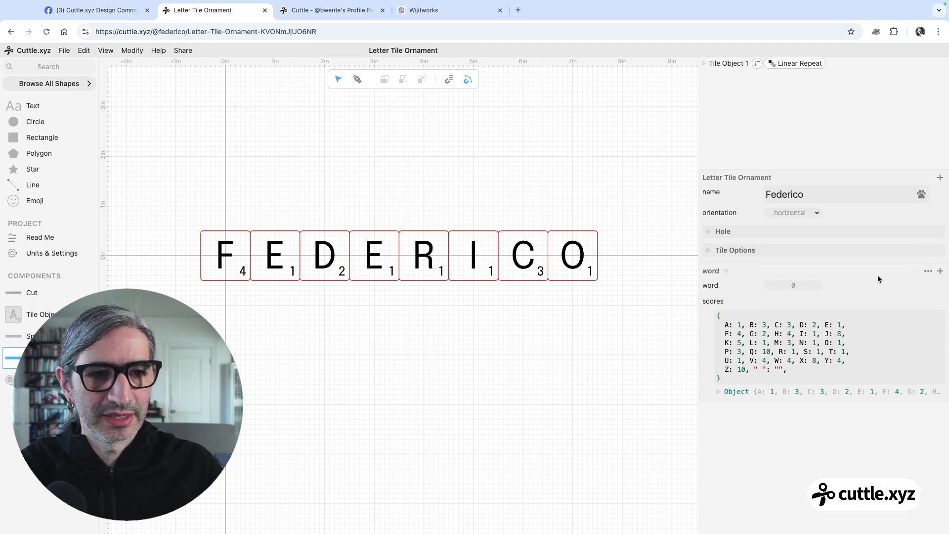
{"action": "left_click", "coordinate": [939, 286]}
{"action": "mouse_move", "coordinate": [924, 223]}
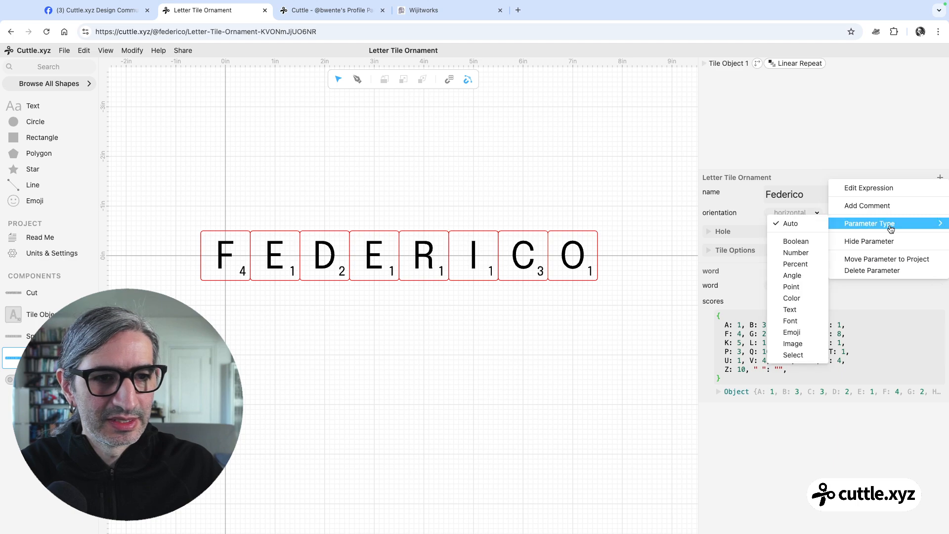
{"action": "left_click", "coordinate": [791, 309]}
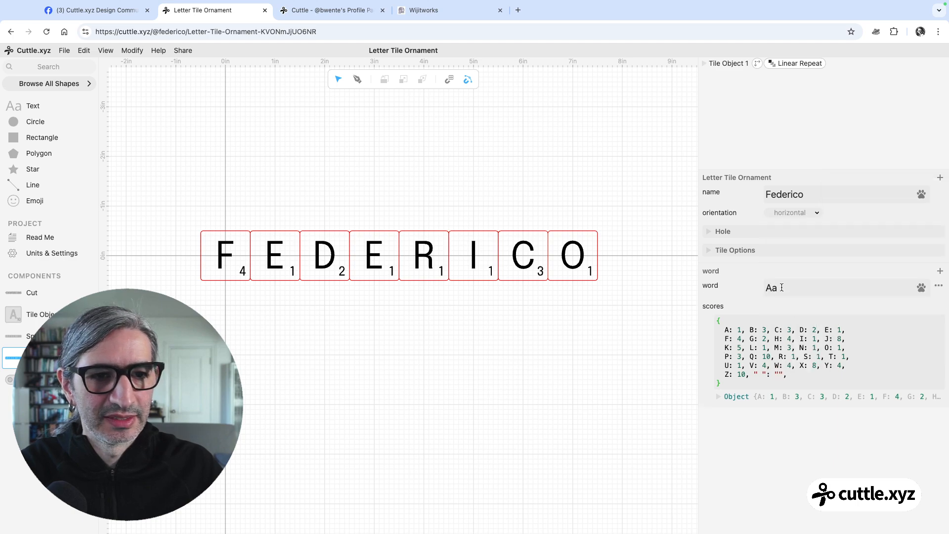
Set the word component's word parameter to "snow"
{"action": "double_click", "coordinate": [782, 288]}
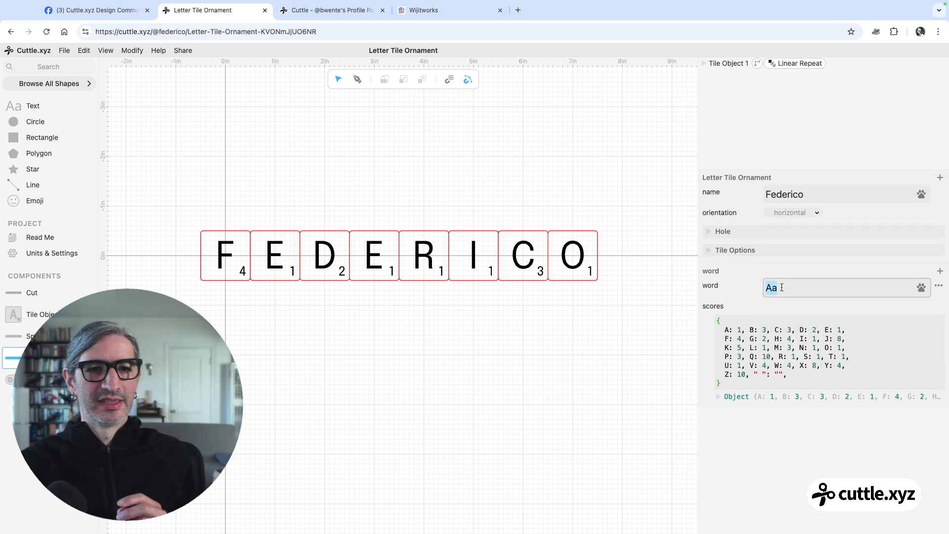
{"action": "type", "text": "s"}
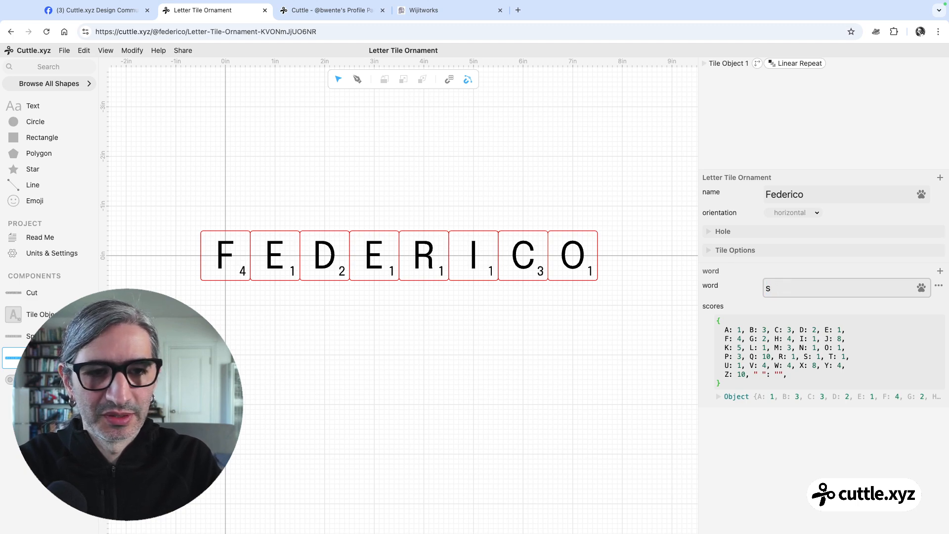
{"action": "type", "text": "mnow"}
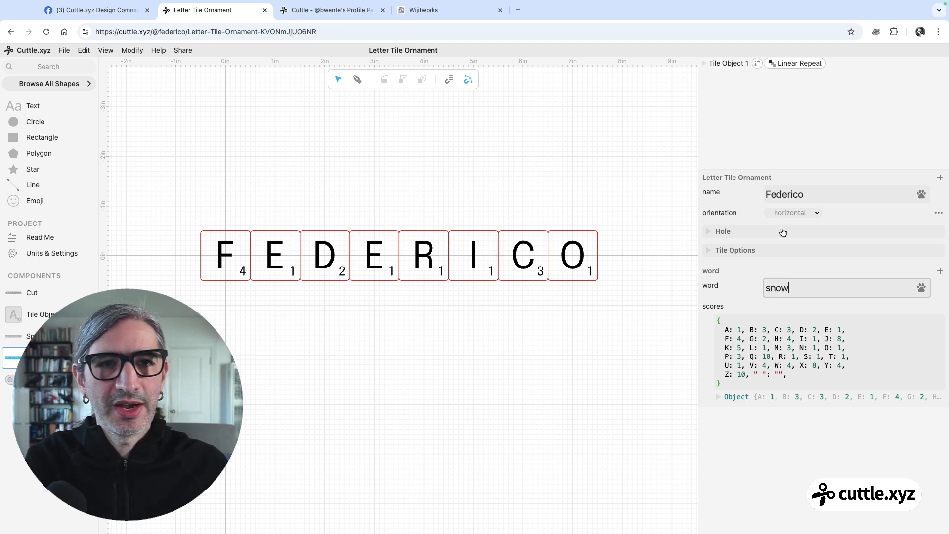
{"action": "left_click", "coordinate": [683, 273]}
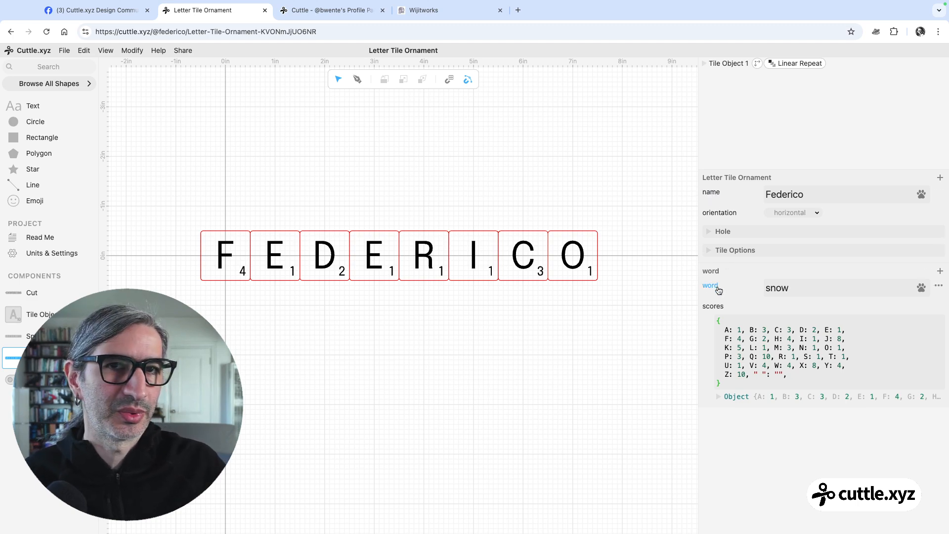
Change the repetitions expression of the tile object's Linear Repeat to word.length
{"action": "left_click", "coordinate": [791, 65]}
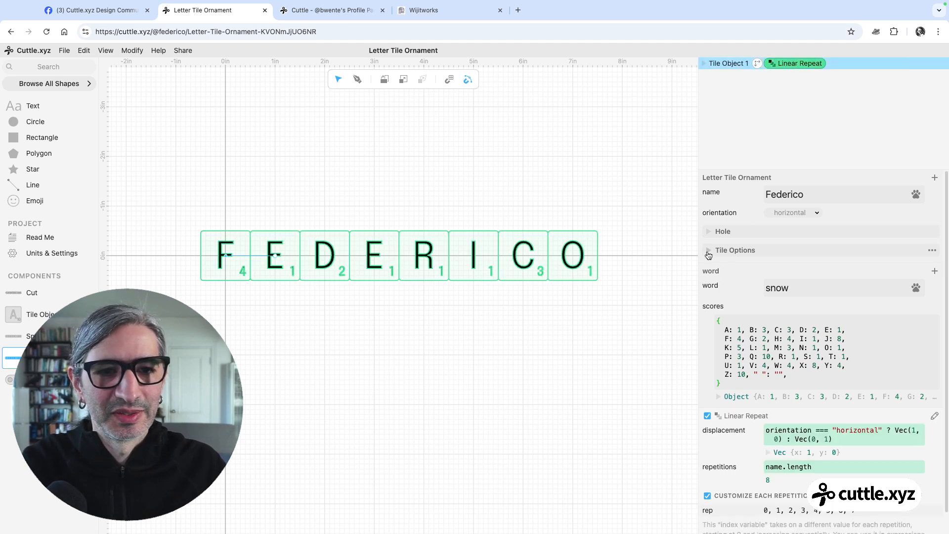
{"action": "left_click", "coordinate": [727, 275]}
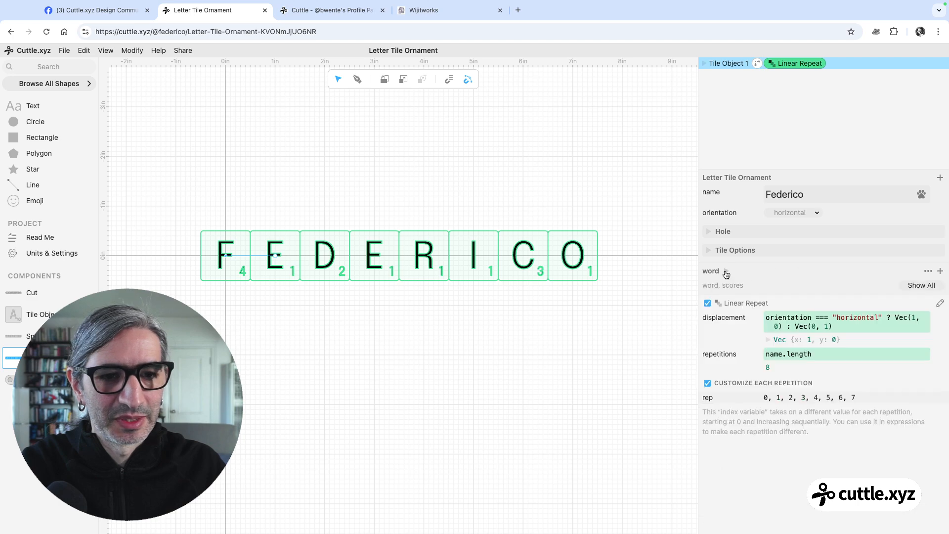
{"action": "double_click", "coordinate": [769, 353]}
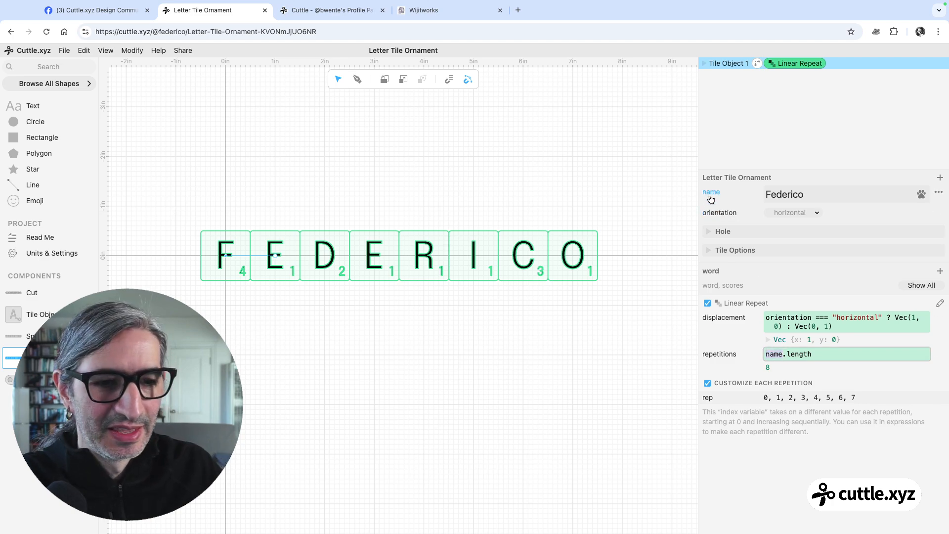
{"action": "left_click_drag", "start_coordinate": [705, 197], "coordinate": [772, 348]}
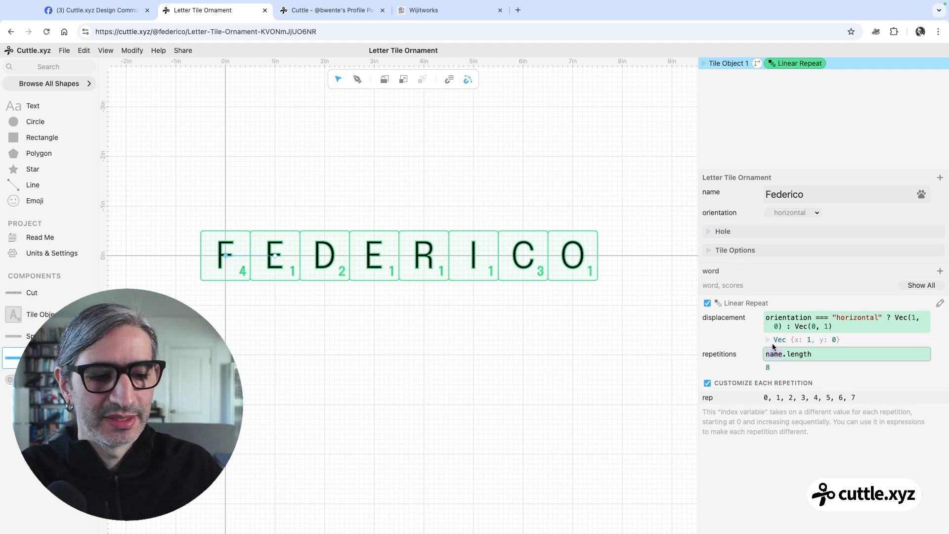
{"action": "left_click_drag", "start_coordinate": [709, 278], "coordinate": [771, 350]}
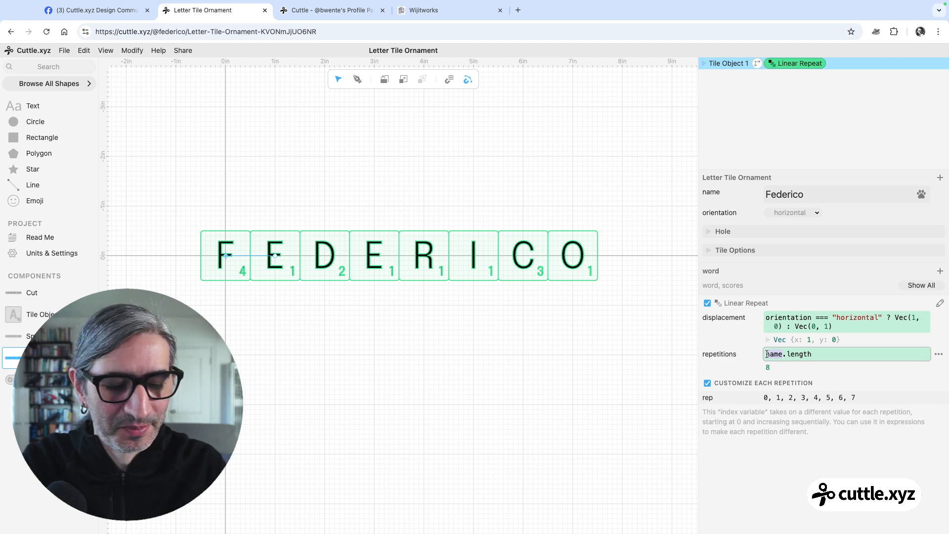
{"action": "type", "text": "word"}
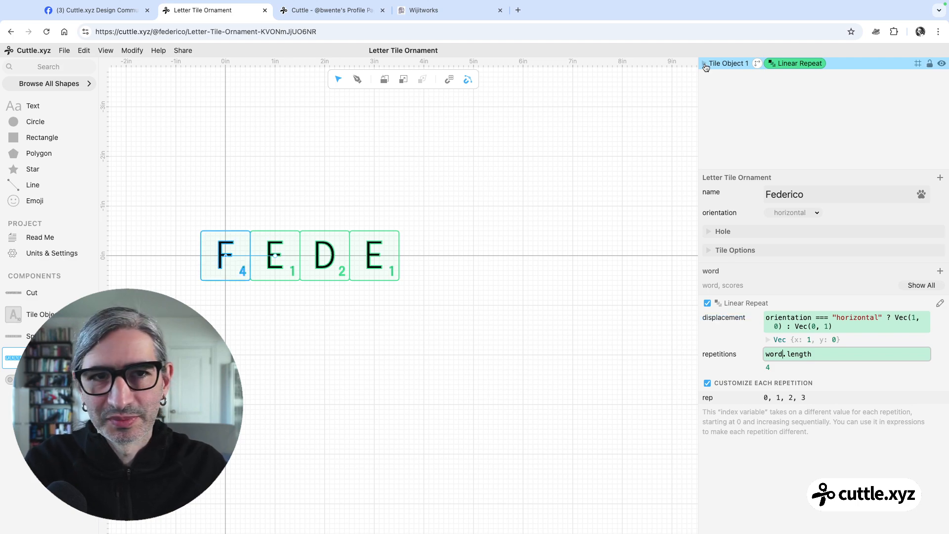
Change the tile object's letter expression to word[rep].toUpperCase()
{"action": "left_click", "coordinate": [704, 63]}
{"action": "left_click", "coordinate": [722, 64]}
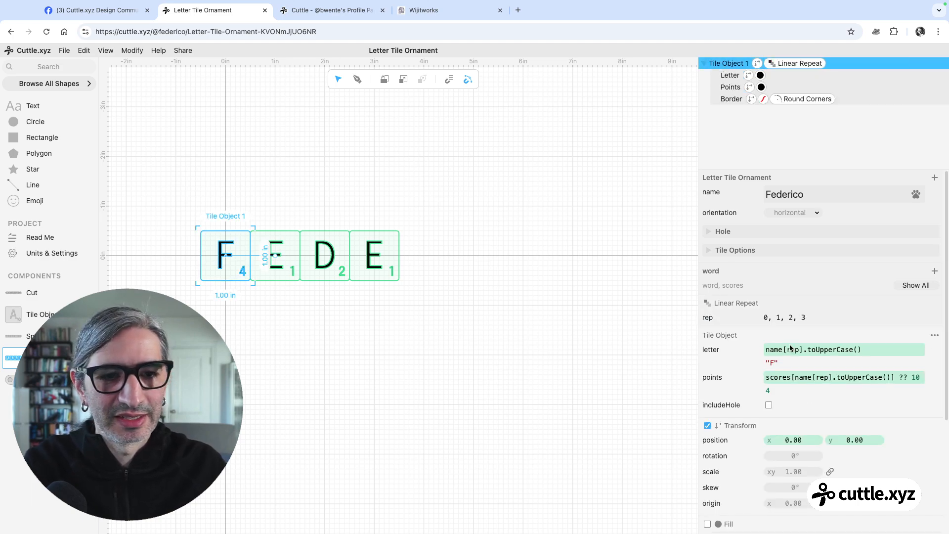
{"action": "double_click", "coordinate": [775, 349]}
{"action": "type", "text": "word"}
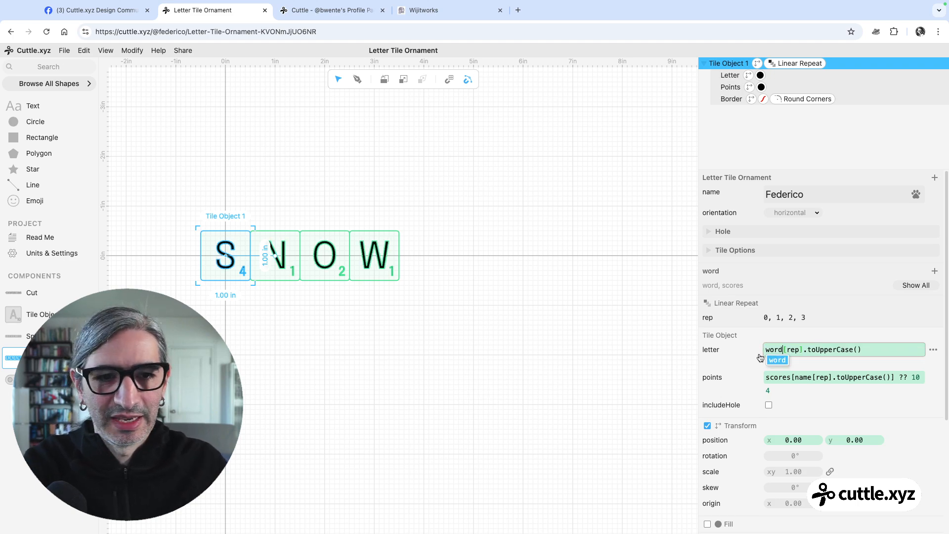
{"action": "left_click", "coordinate": [465, 254]}
{"action": "left_click", "coordinate": [468, 256]}
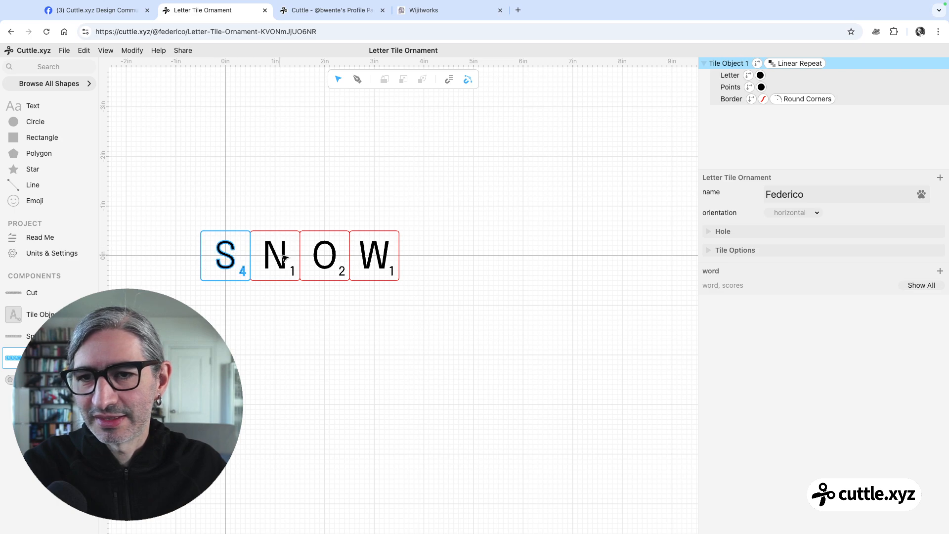
Change the tile object's points expression to scores[word[rep].toUpperCase()] ?? 10
{"action": "left_click", "coordinate": [727, 63]}
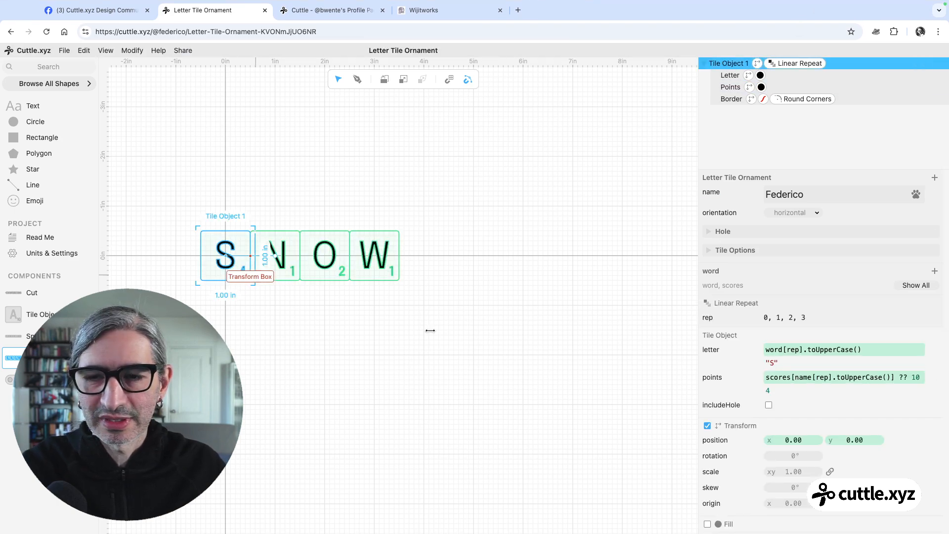
{"action": "left_click_drag", "start_coordinate": [812, 378], "coordinate": [794, 376]}
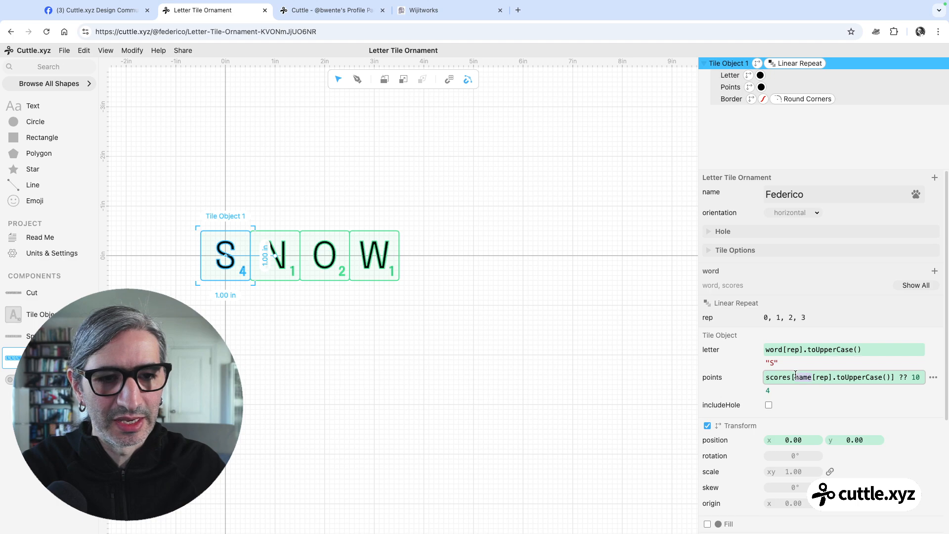
{"action": "type", "text": "word"}
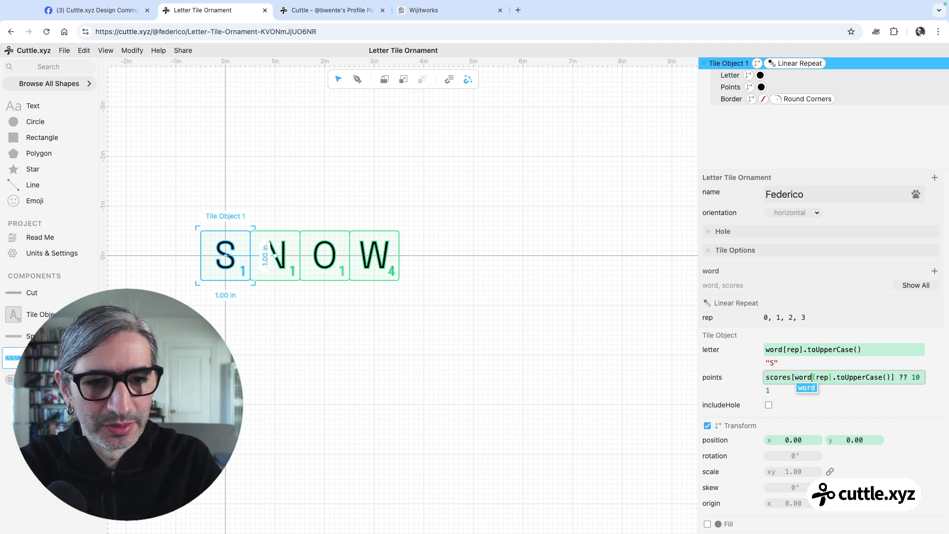
{"action": "left_click", "coordinate": [675, 338]}
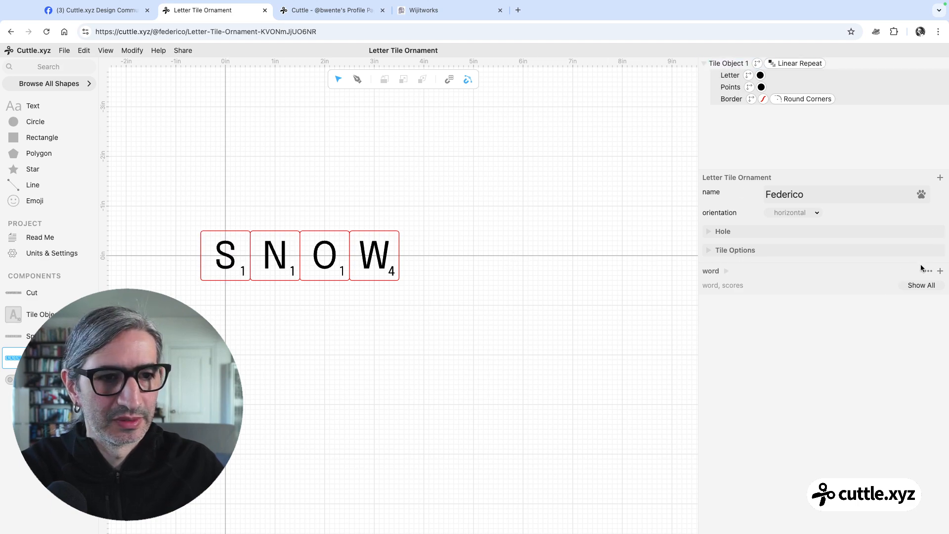
Expand the word component's parameters and check the W entry in scores against the points on the W tile
{"action": "left_click", "coordinate": [728, 271]}
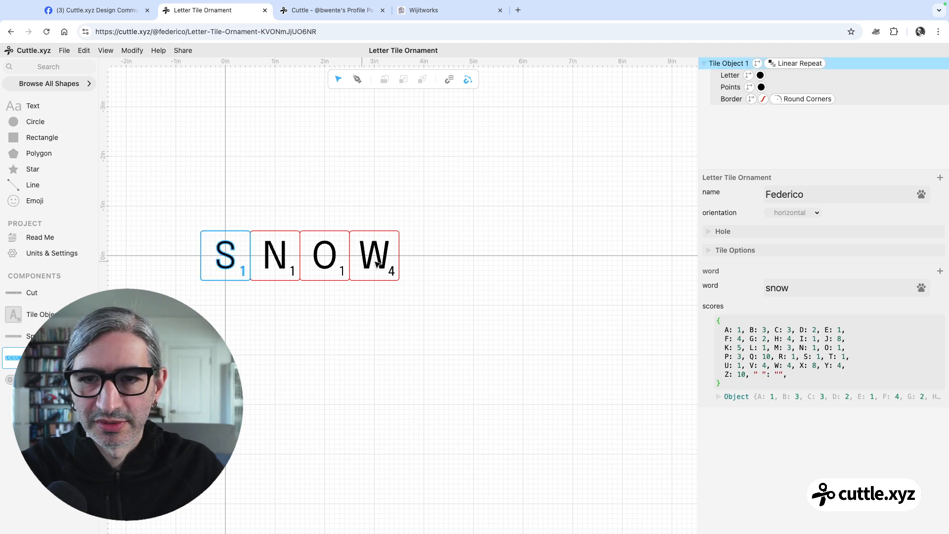
{"action": "left_click_drag", "start_coordinate": [794, 366], "coordinate": [774, 367]}
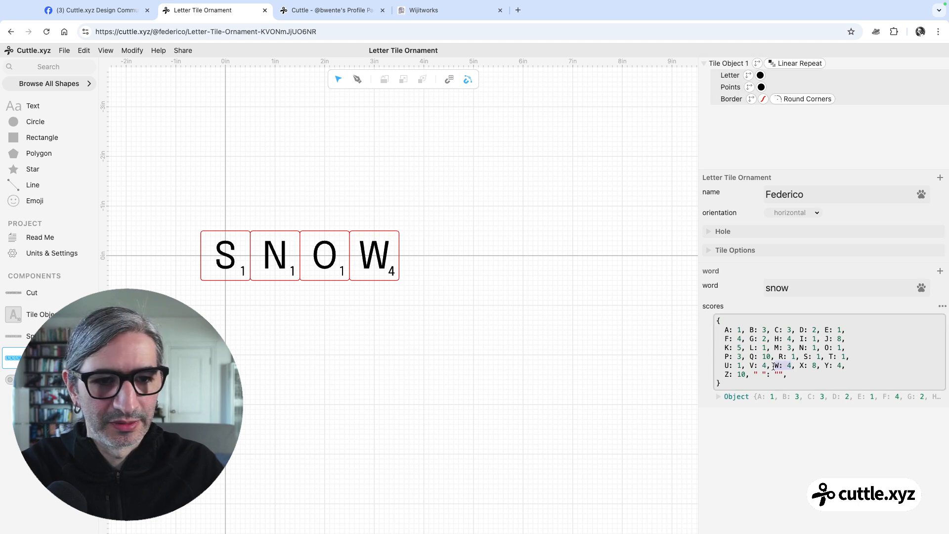
{"action": "left_click", "coordinate": [445, 331]}
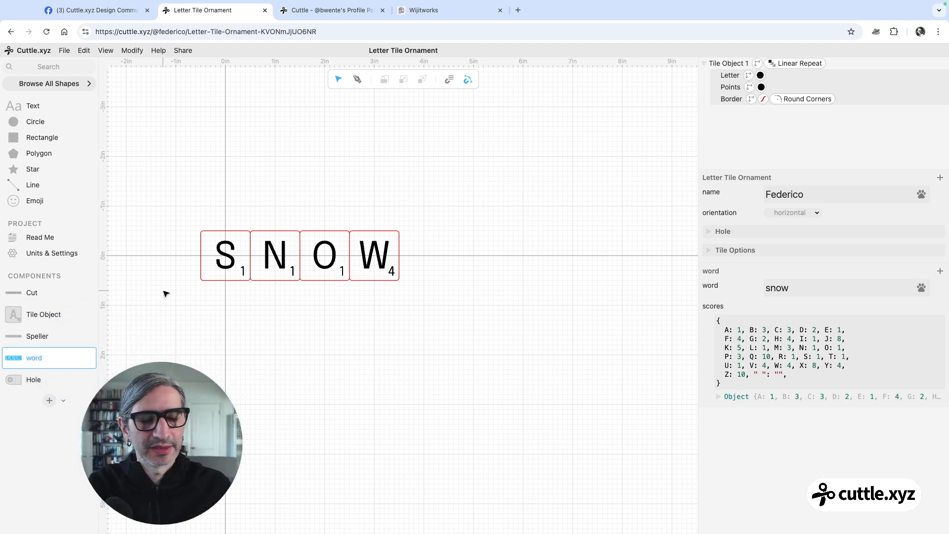
Create a new component and name it "Arrangement"
{"action": "left_click", "coordinate": [51, 399]}
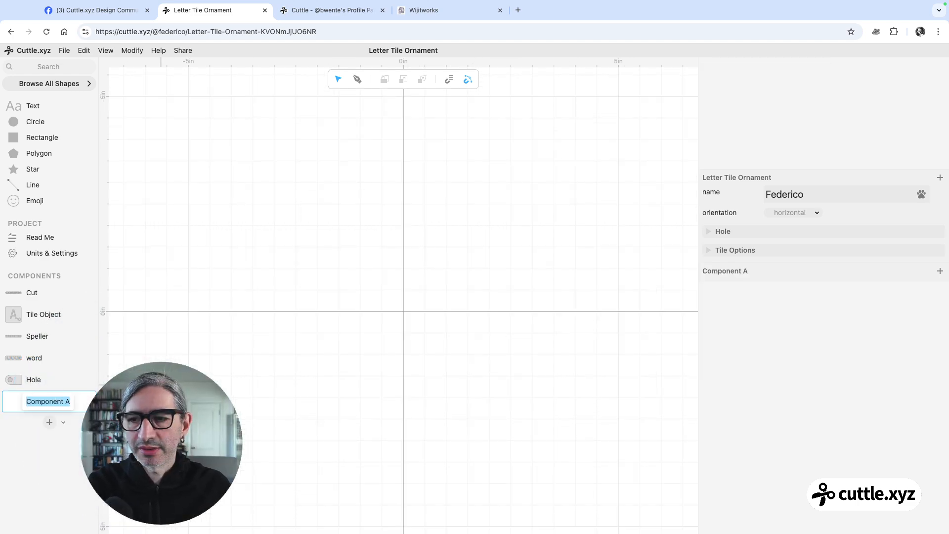
{"action": "type", "text": "Ar"}
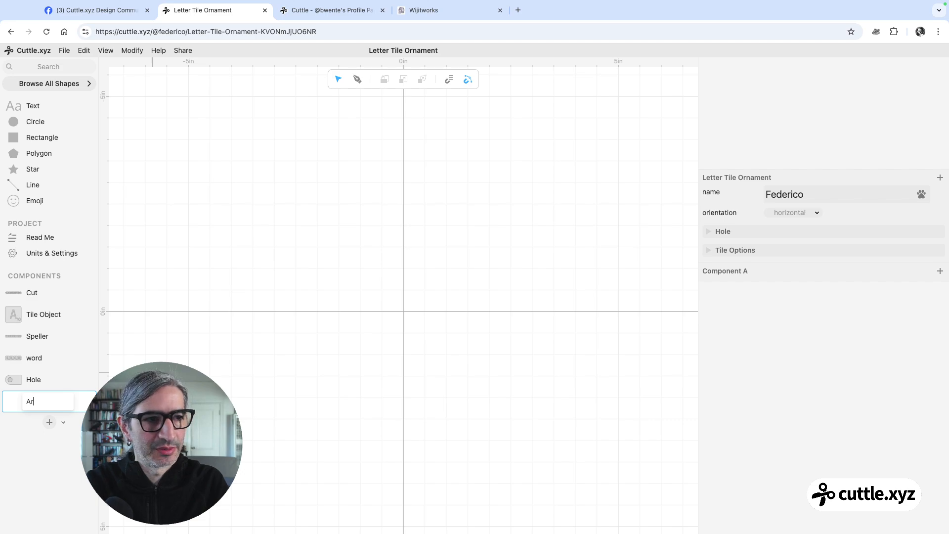
{"action": "type", "text": "rangemen"}
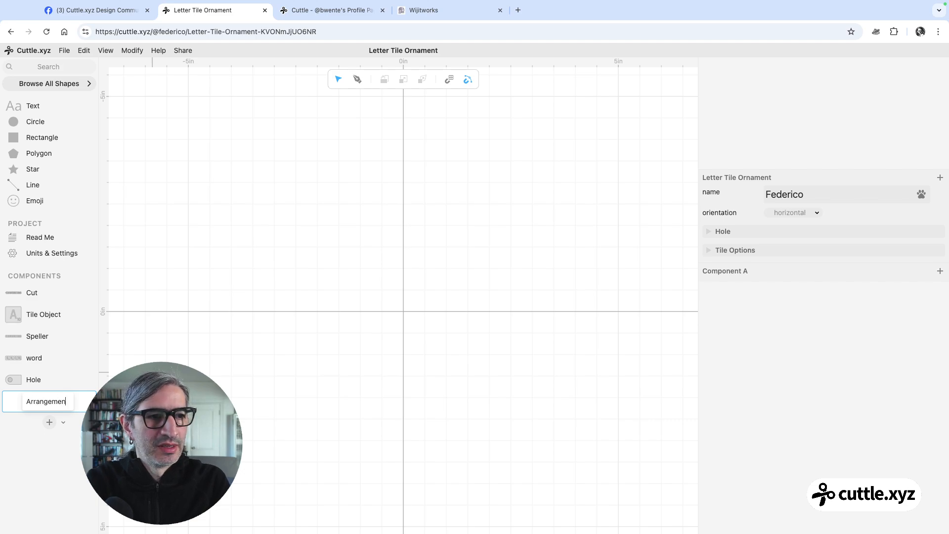
{"action": "type", "text": "t"}
{"action": "key", "text": "Return"}
Place two word instances in Arrangement at x 0, y about -1.81 and -0.19 in, and set the second one's text to "family"
{"action": "left_click_drag", "start_coordinate": [19, 358], "coordinate": [403, 233]}
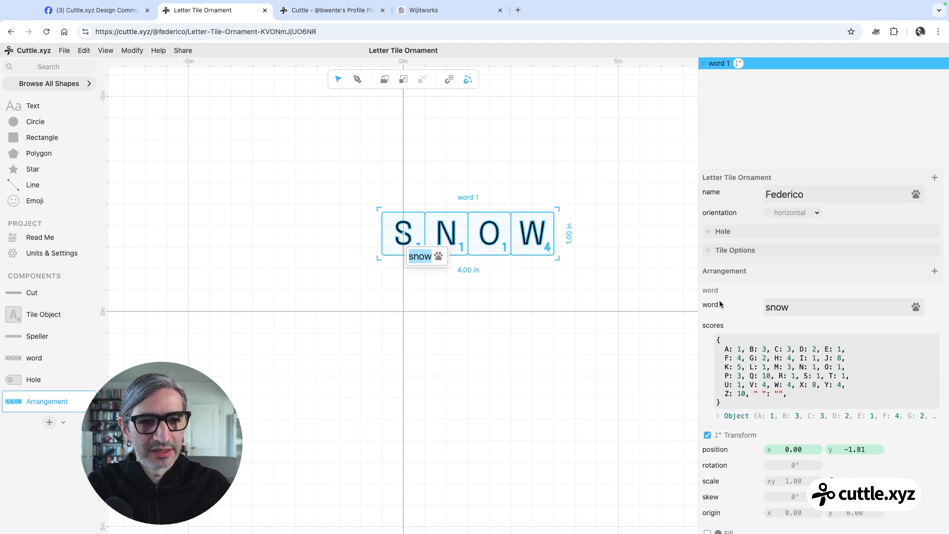
{"action": "left_click", "coordinate": [799, 307]}
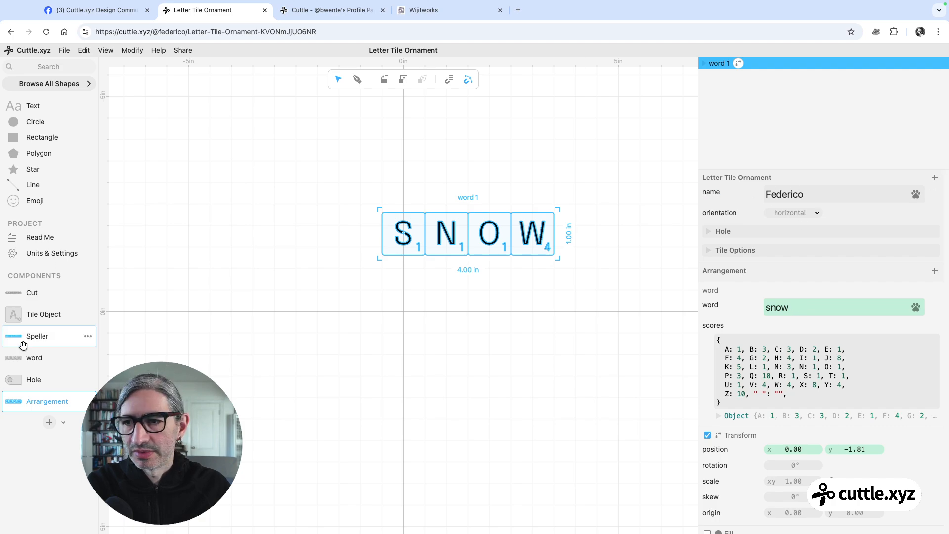
{"action": "left_click_drag", "start_coordinate": [19, 354], "coordinate": [403, 300]}
{"action": "left_click", "coordinate": [809, 303]}
{"action": "double_click", "coordinate": [798, 305]}
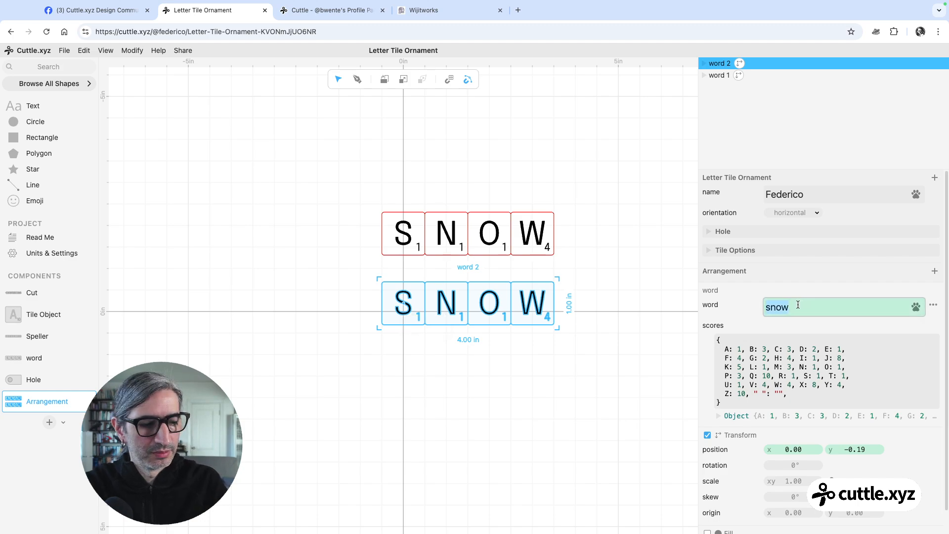
{"action": "type", "text": "family"}
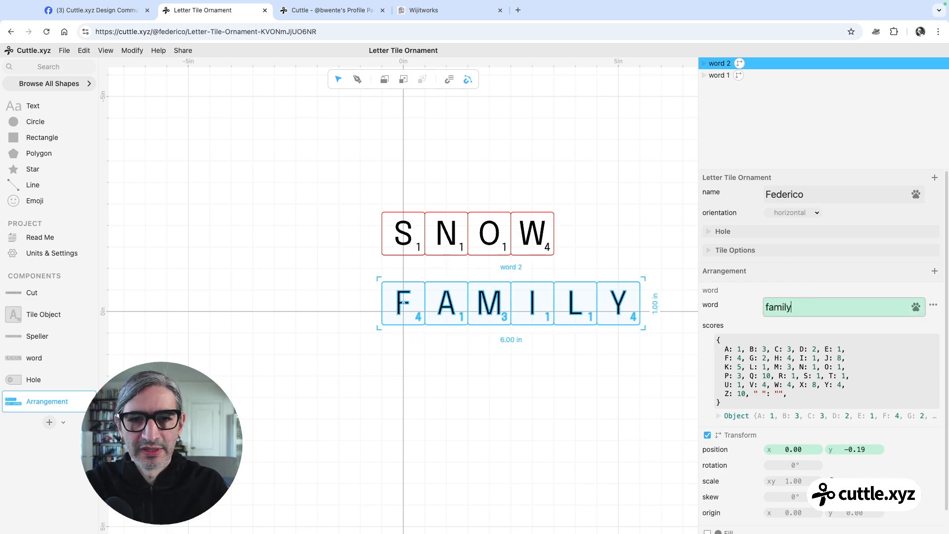
{"action": "left_click", "coordinate": [633, 206]}
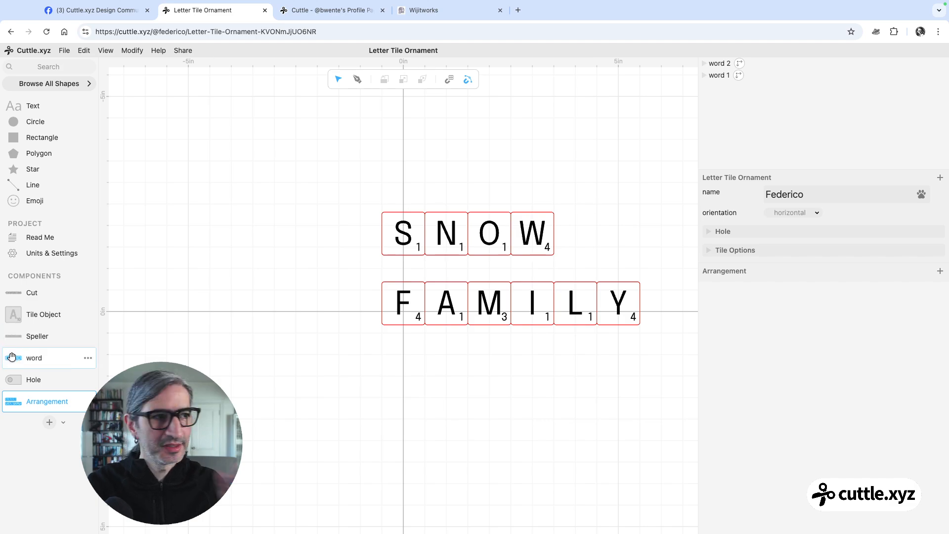
Place a third word instance in Arrangement at x 0, y about 1.65 in, and set its text to "winter"
{"action": "left_click_drag", "start_coordinate": [13, 356], "coordinate": [408, 383]}
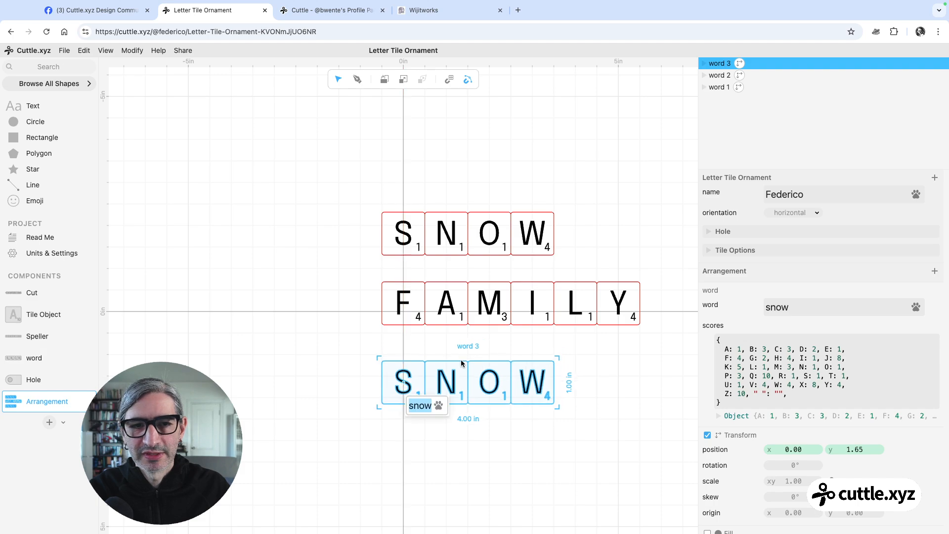
{"action": "left_click", "coordinate": [864, 305]}
{"action": "double_click", "coordinate": [865, 305]}
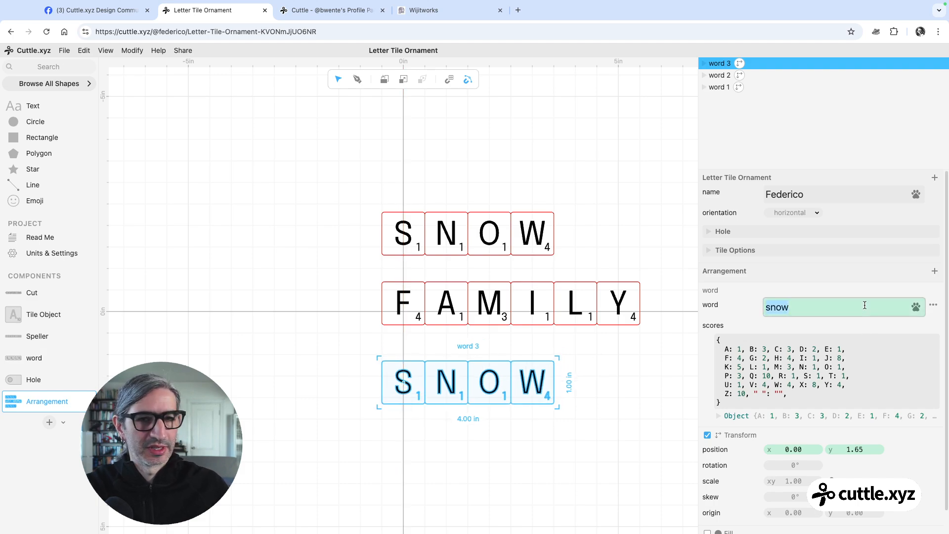
{"action": "type", "text": "W"}
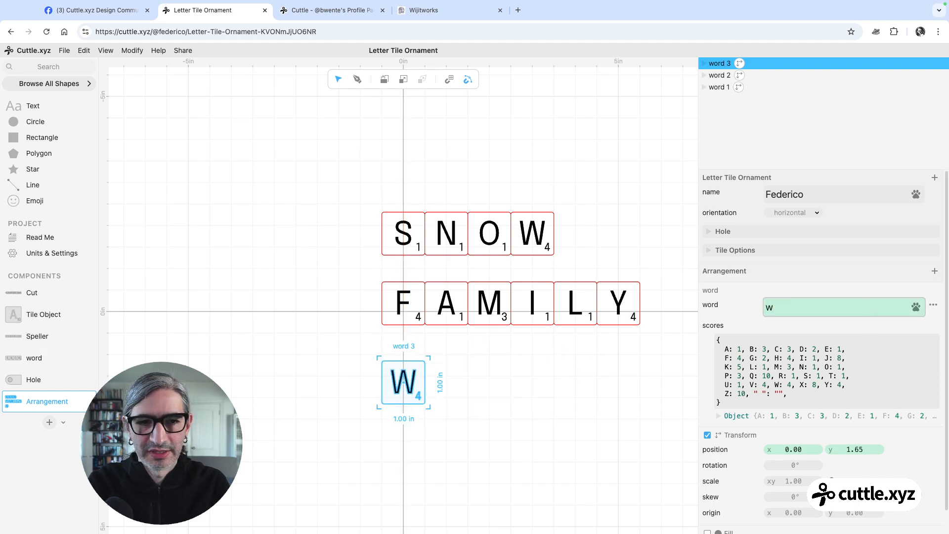
{"action": "type", "text": "inter"}
{"action": "left_click", "coordinate": [585, 234]}
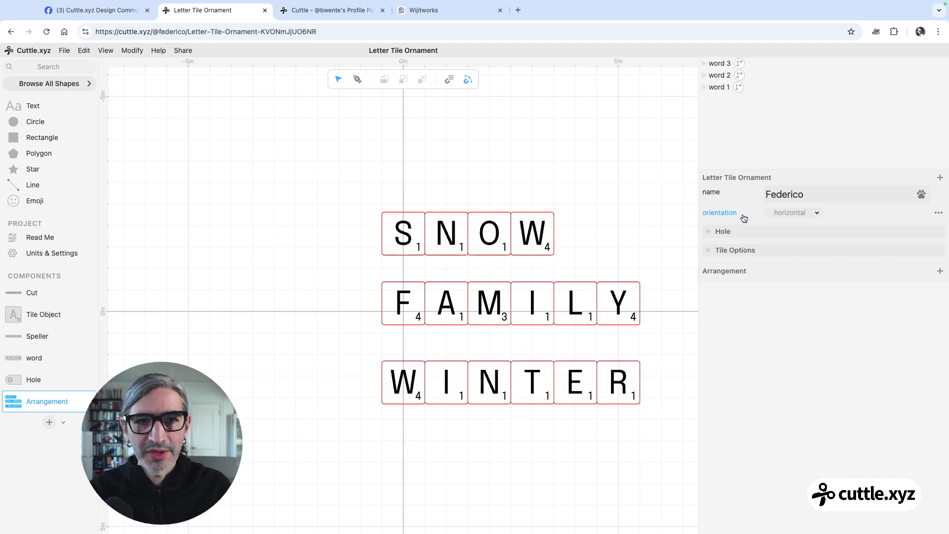
Switch the project's orientation parameter to vertical and back to horizontal to test its effect on the three words
{"action": "left_click", "coordinate": [792, 214]}
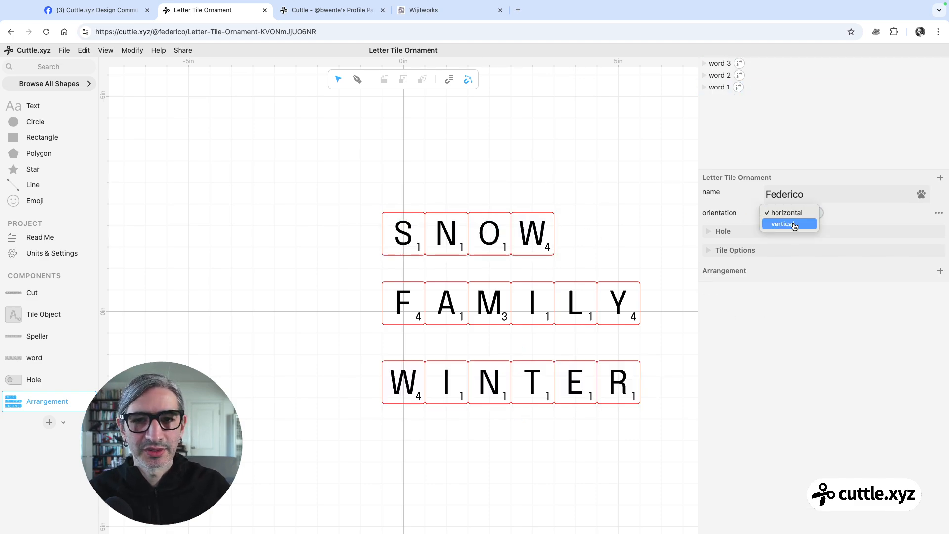
{"action": "left_click", "coordinate": [791, 223]}
{"action": "left_click", "coordinate": [803, 214]}
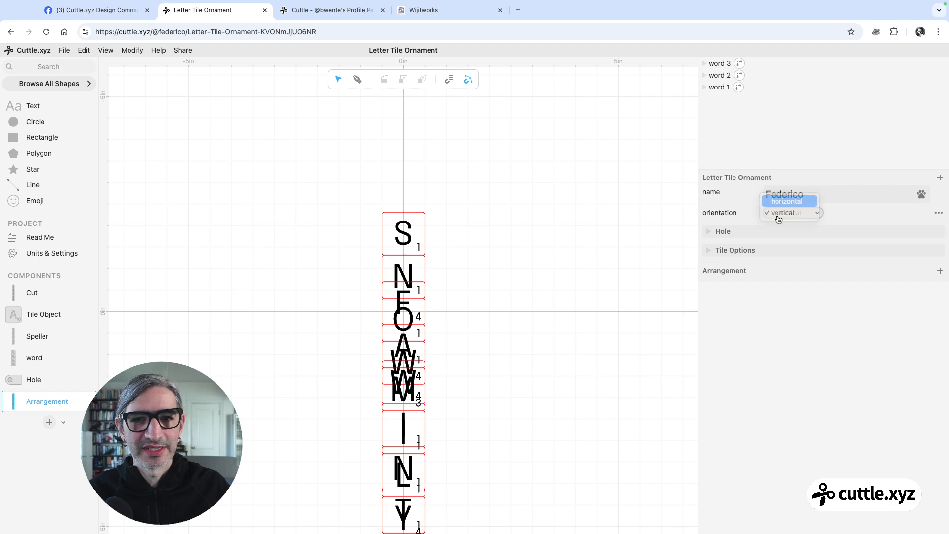
{"action": "left_click", "coordinate": [803, 204]}
Spread the three words apart, family at about x -0.24, y -2.97 and winter at about x 4.09, y -0.87, and set the project orientation to vertical
{"action": "left_click_drag", "start_coordinate": [448, 218], "coordinate": [210, 171]}
{"action": "left_click_drag", "start_coordinate": [386, 295], "coordinate": [374, 177]}
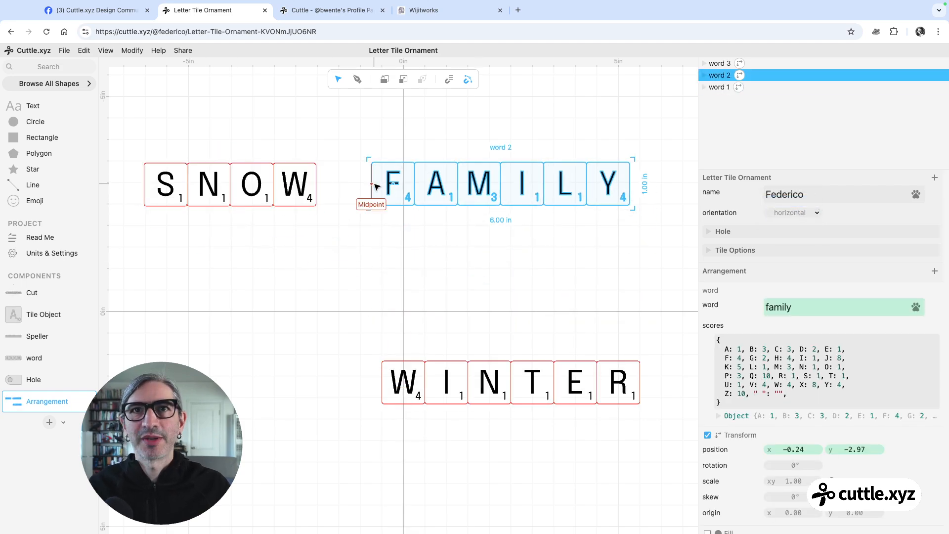
{"action": "left_click", "coordinate": [809, 213]}
{"action": "left_click", "coordinate": [801, 224]}
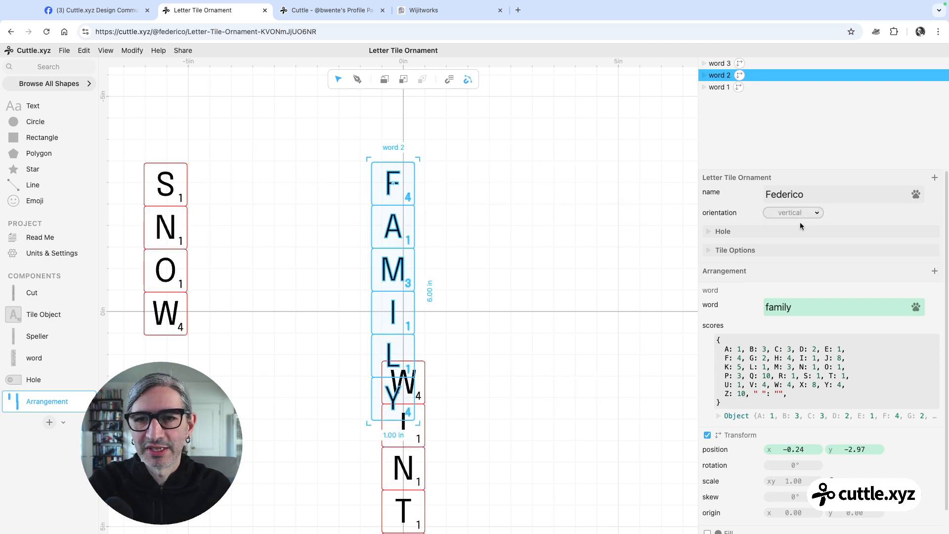
{"action": "left_click_drag", "start_coordinate": [426, 381], "coordinate": [599, 272]}
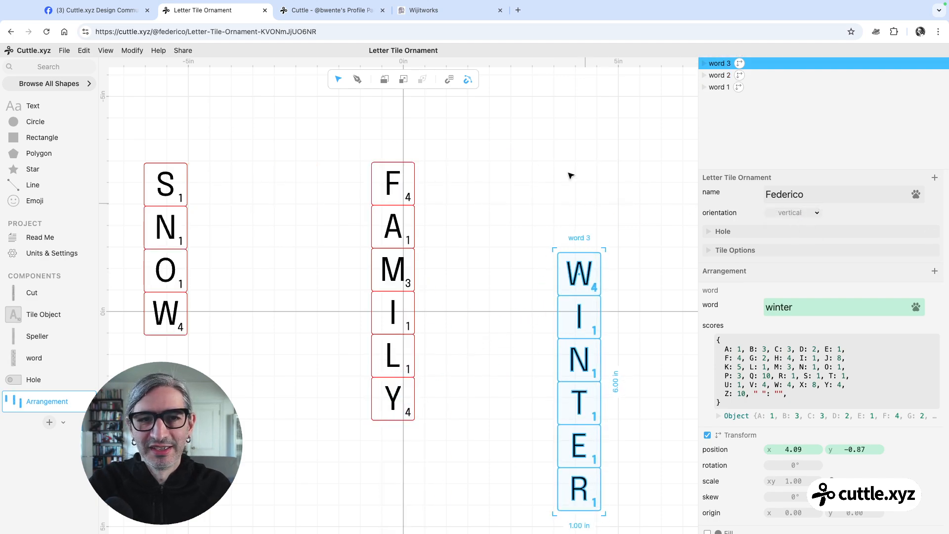
{"action": "left_click", "coordinate": [556, 158]}
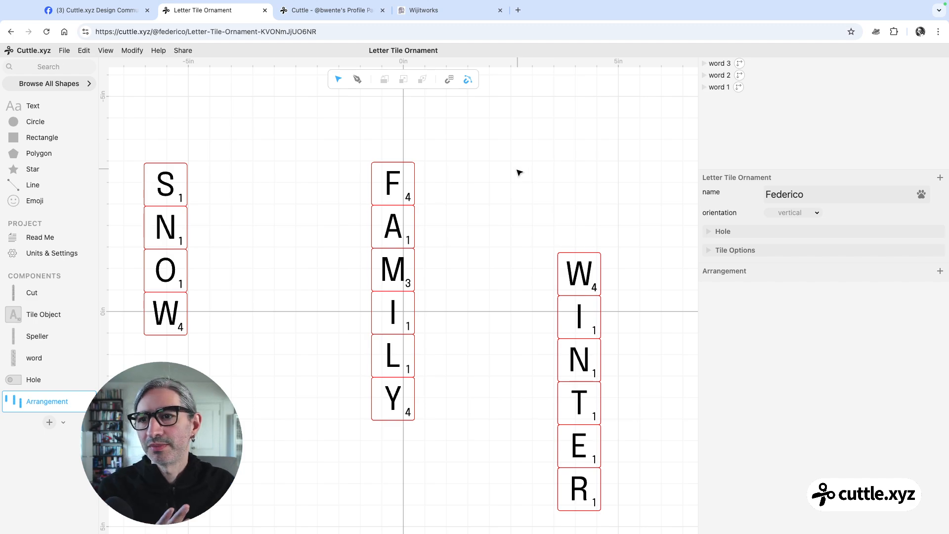
Add a parameter named "orientation" to the word component and place it above scores
{"action": "left_click", "coordinate": [43, 360]}
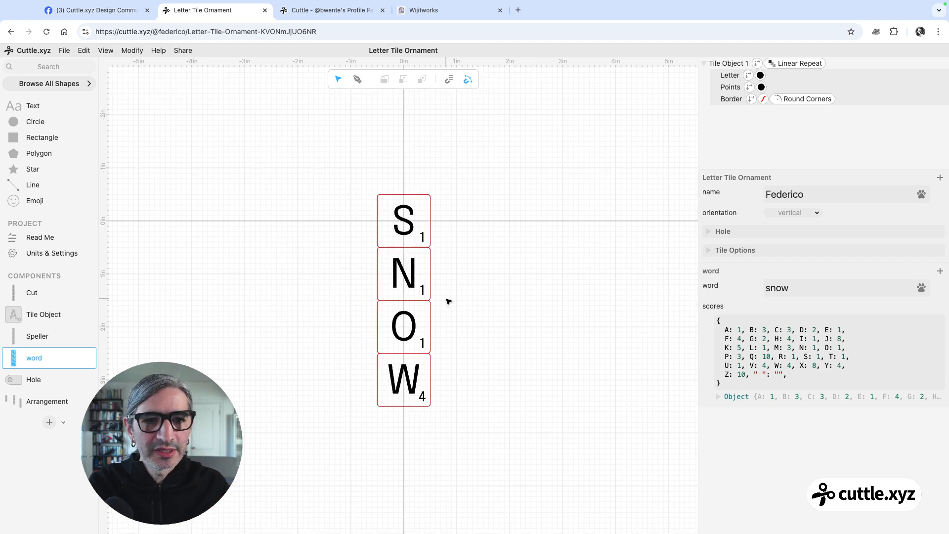
{"action": "left_click", "coordinate": [939, 273]}
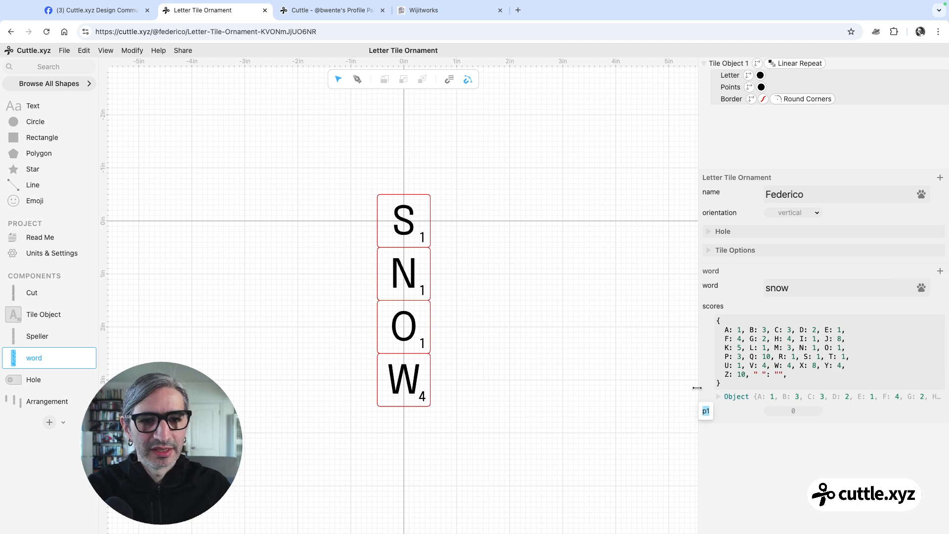
{"action": "type", "text": "orienta"}
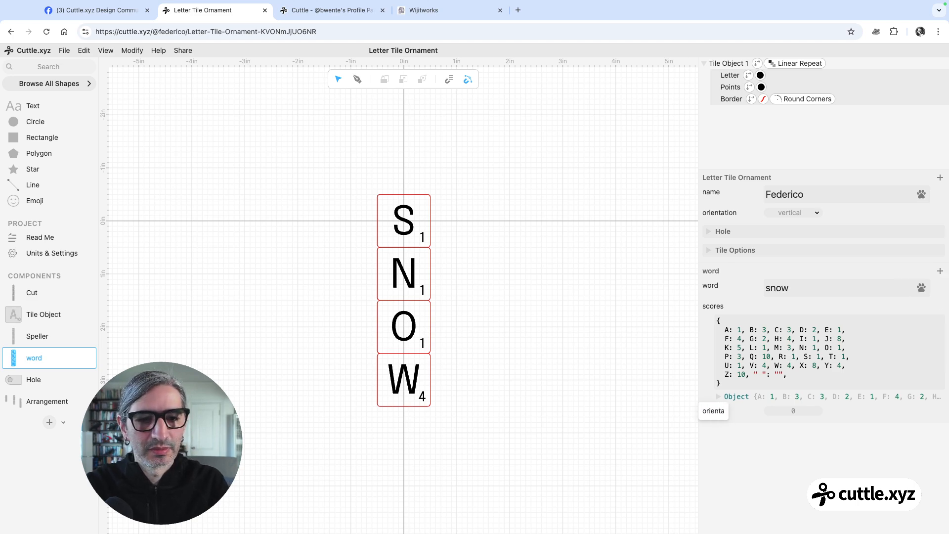
{"action": "type", "text": "tion"}
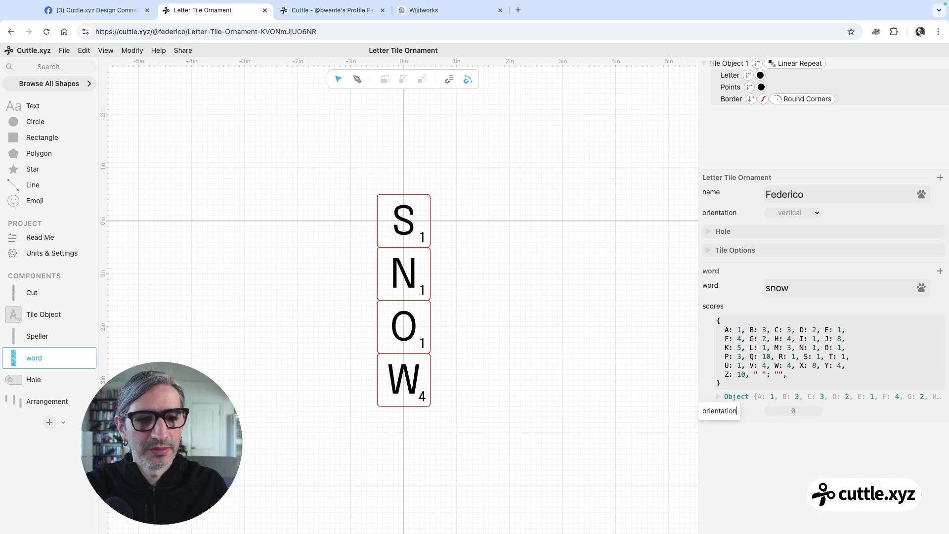
{"action": "key", "text": "Return"}
{"action": "left_click_drag", "start_coordinate": [727, 417], "coordinate": [716, 299]}
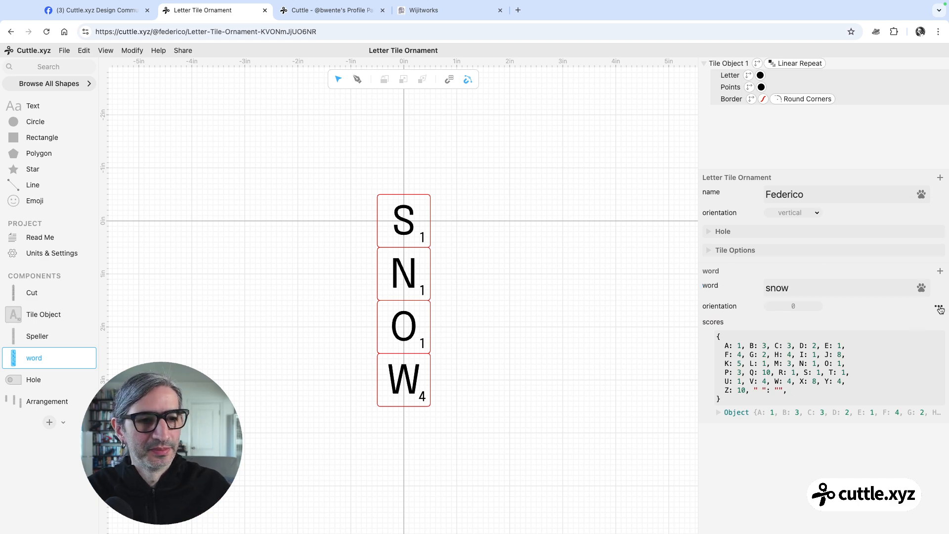
Make the word component's orientation parameter a Select type with the options horizontal and vertical
{"action": "left_click", "coordinate": [938, 308]}
{"action": "mouse_move", "coordinate": [897, 244]}
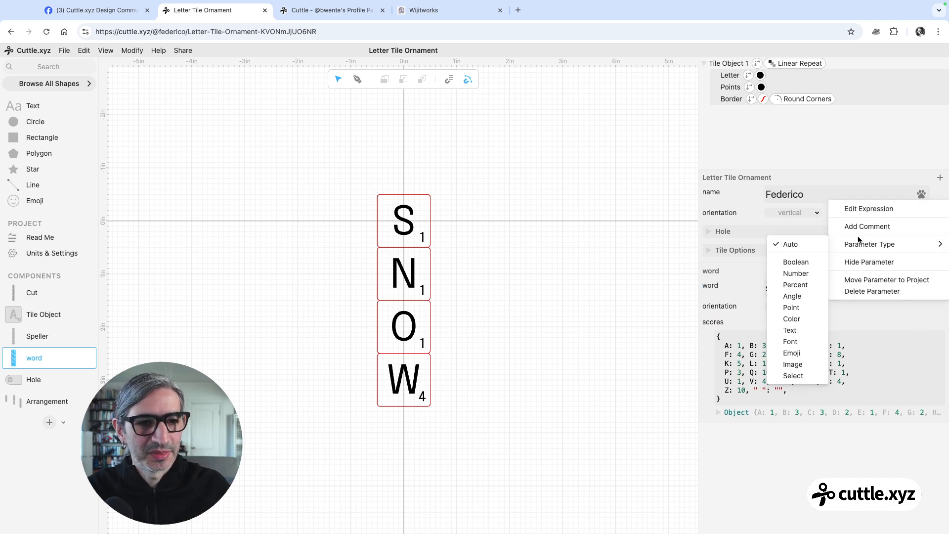
{"action": "left_click", "coordinate": [801, 375]}
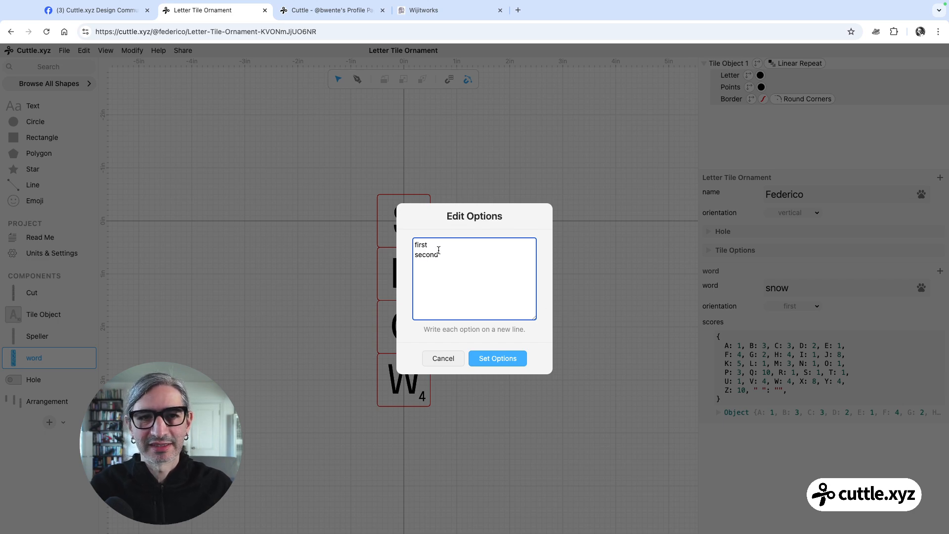
{"action": "left_click_drag", "start_coordinate": [445, 254], "coordinate": [412, 240]}
{"action": "type", "text": "horizontal"}
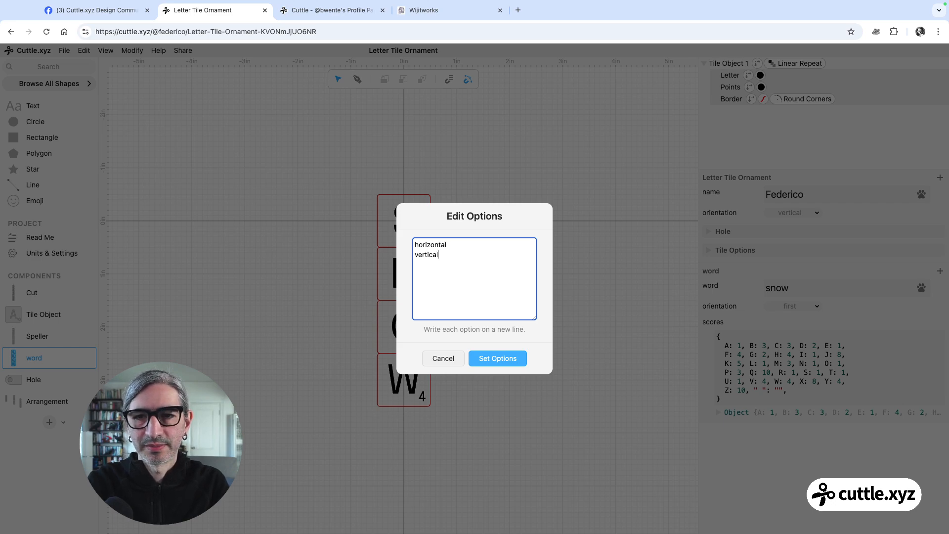
{"action": "left_click", "coordinate": [497, 358]}
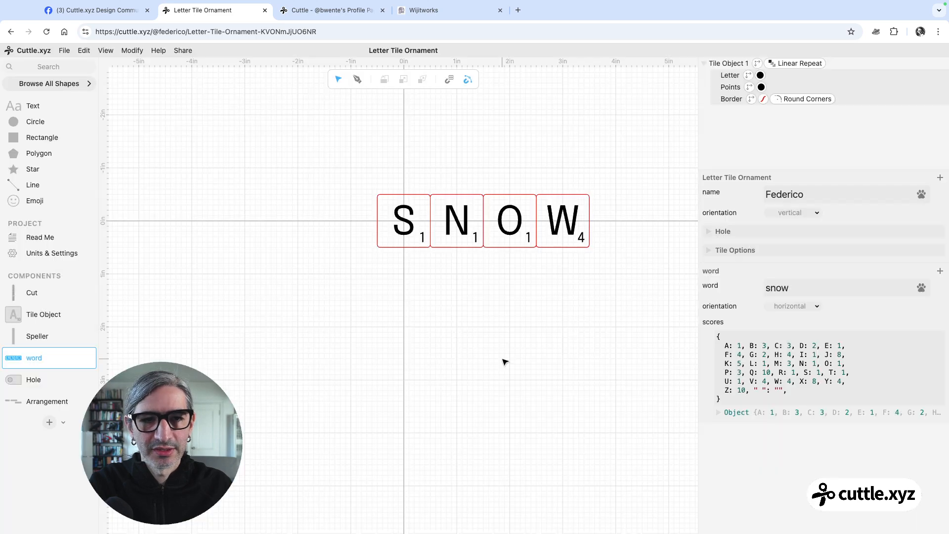
Test the word component's orientation parameter by switching it to vertical and back to horizontal
{"action": "left_click", "coordinate": [797, 307]}
{"action": "left_click", "coordinate": [798, 315]}
{"action": "left_click", "coordinate": [796, 307]}
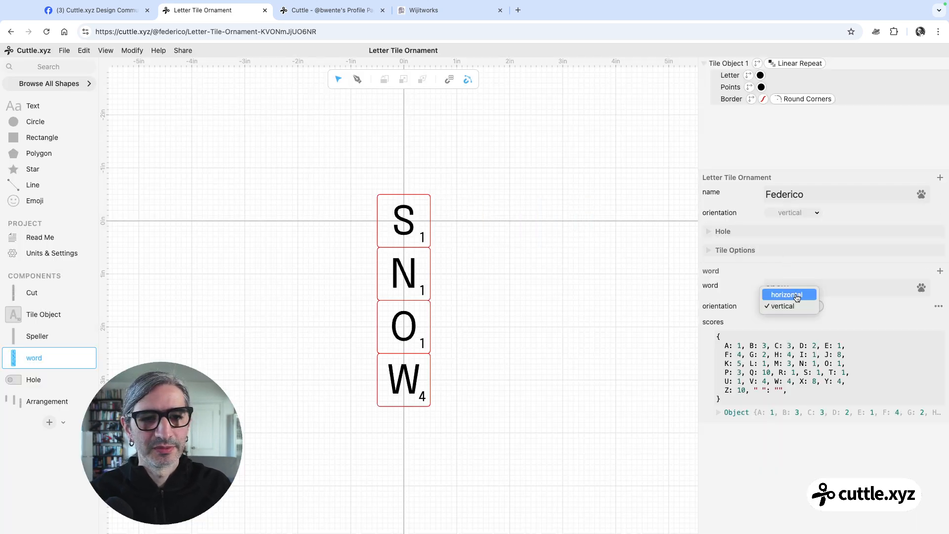
{"action": "left_click", "coordinate": [796, 295]}
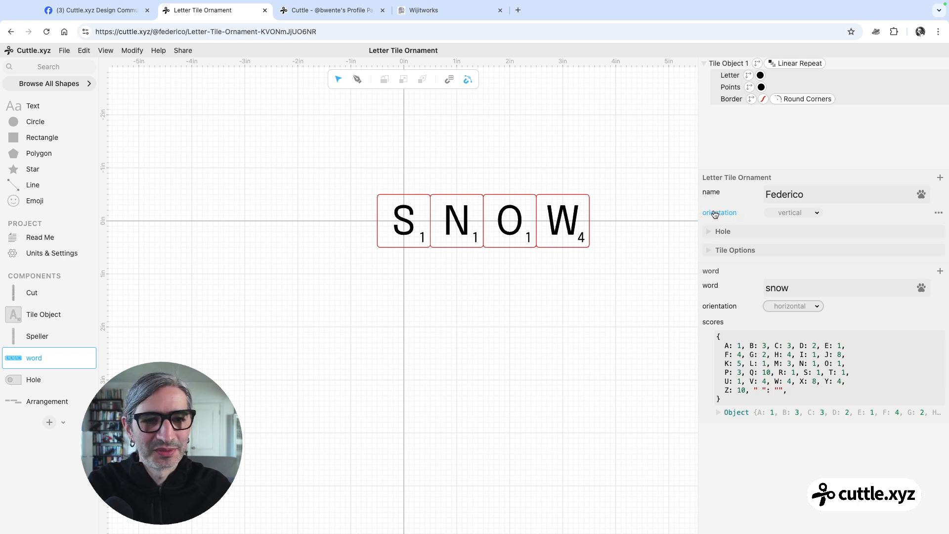
Rename the word component's orientation parameter to "wordOrientation"
{"action": "double_click", "coordinate": [718, 305]}
{"action": "type", "text": "wordOrientation"}
{"action": "key", "text": "Return"}
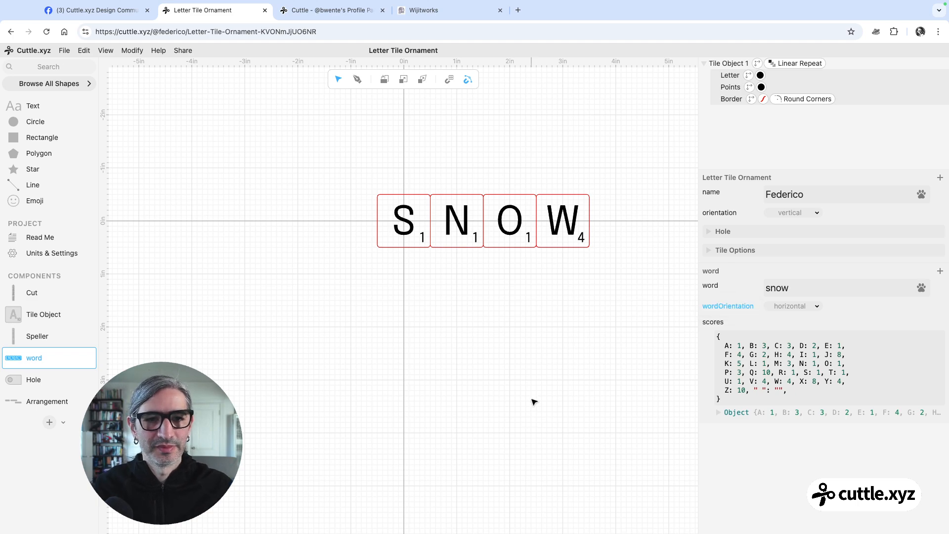
Test the wordOrientation parameter by switching it to vertical and back to horizontal
{"action": "left_click", "coordinate": [796, 307]}
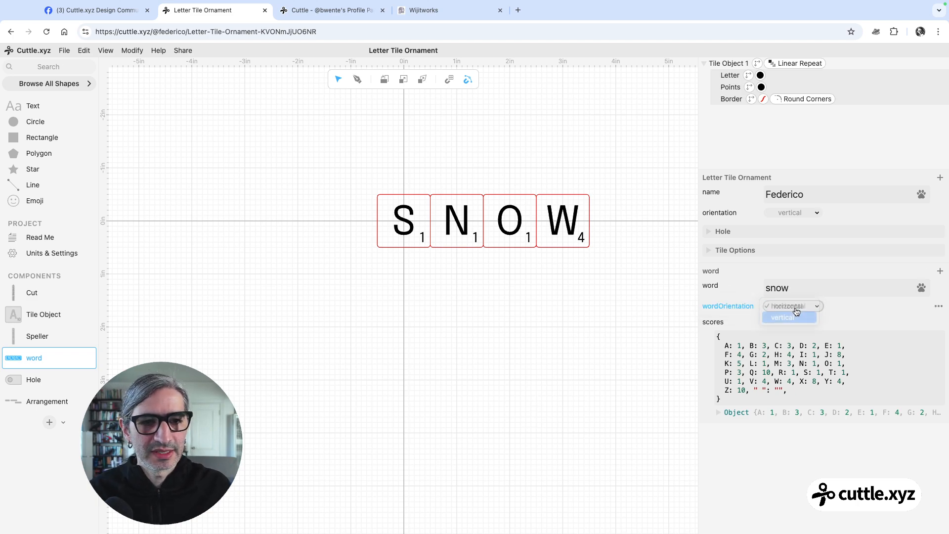
{"action": "left_click", "coordinate": [795, 318]}
{"action": "left_click", "coordinate": [796, 306]}
{"action": "left_click", "coordinate": [796, 296]}
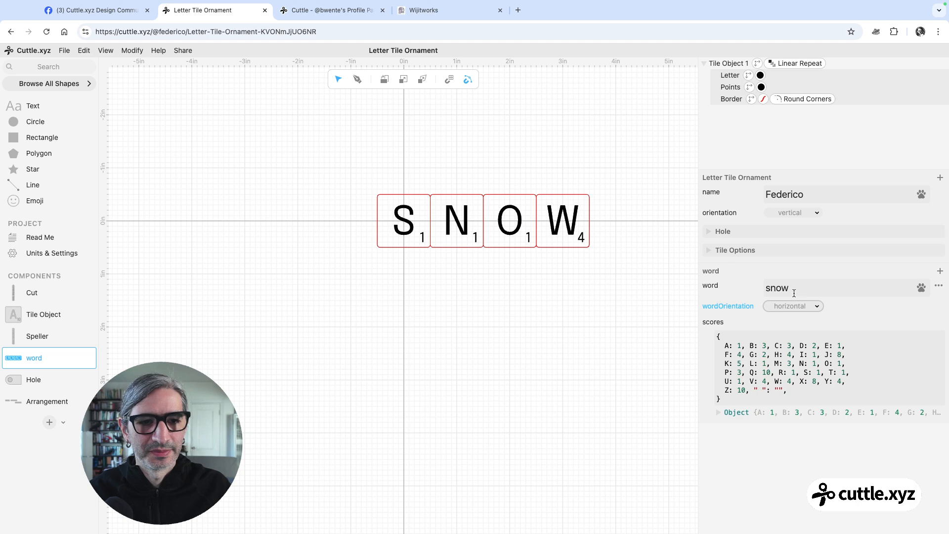
Examine how the Linear Repeat displacement expression uses wordOrientation to choose between Vec(1, 0) and Vec(0, 1)
{"action": "left_click", "coordinate": [786, 63]}
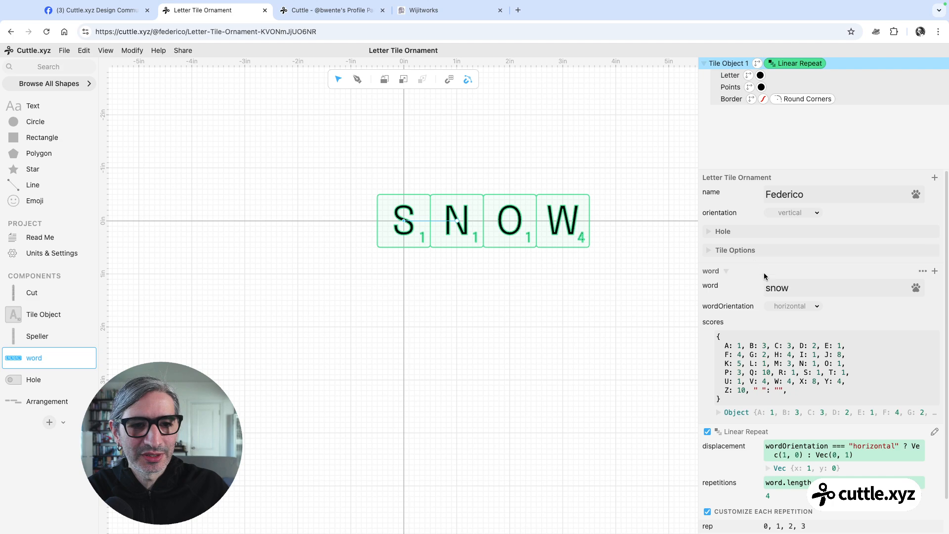
{"action": "left_click", "coordinate": [715, 309]}
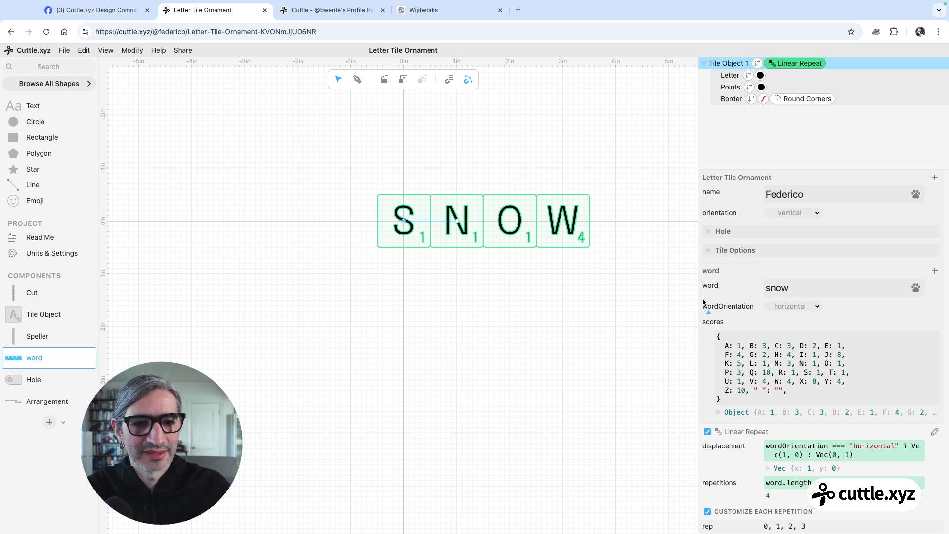
{"action": "left_click_drag", "start_coordinate": [700, 309], "coordinate": [762, 446]}
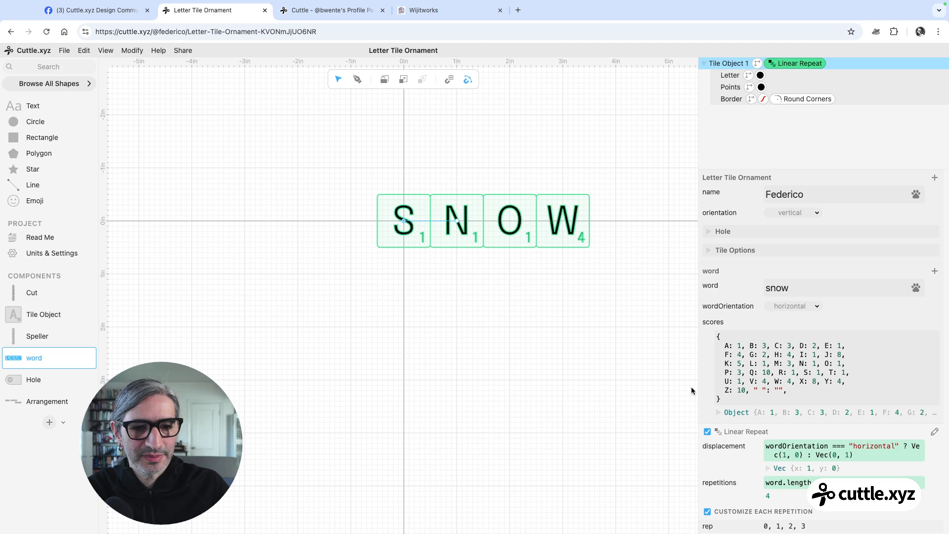
{"action": "left_click_drag", "start_coordinate": [698, 384], "coordinate": [592, 378]}
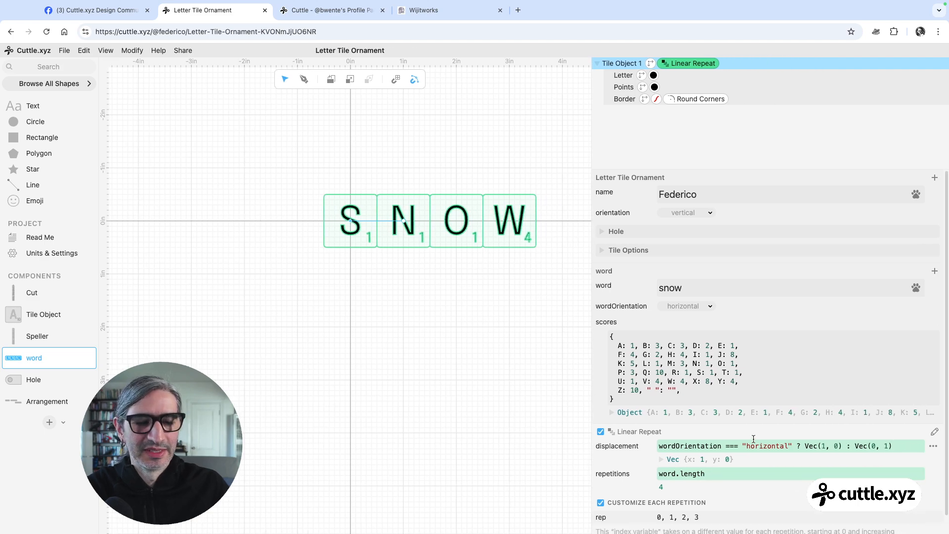
{"action": "scroll", "coordinate": [693, 272], "scroll_direction": "down", "scroll_amount": 1}
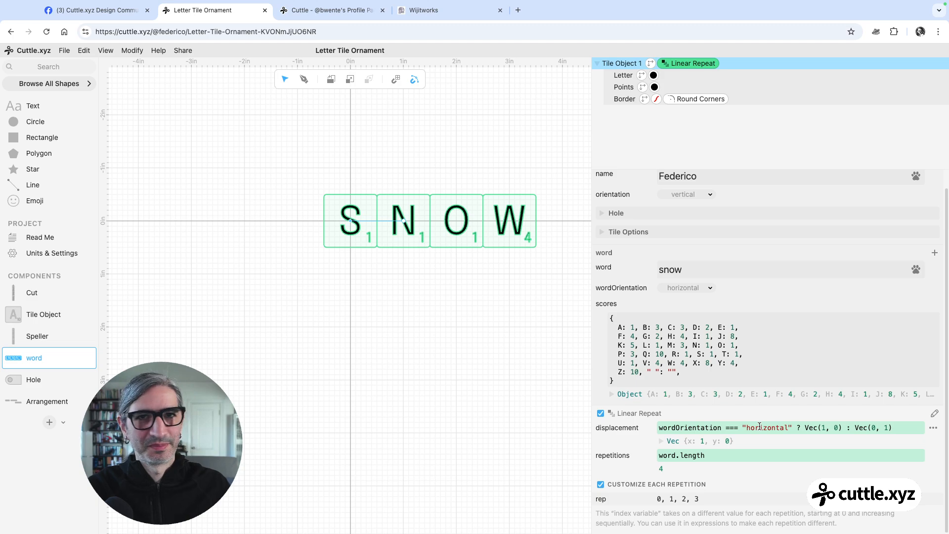
{"action": "left_click_drag", "start_coordinate": [892, 428], "coordinate": [658, 428]}
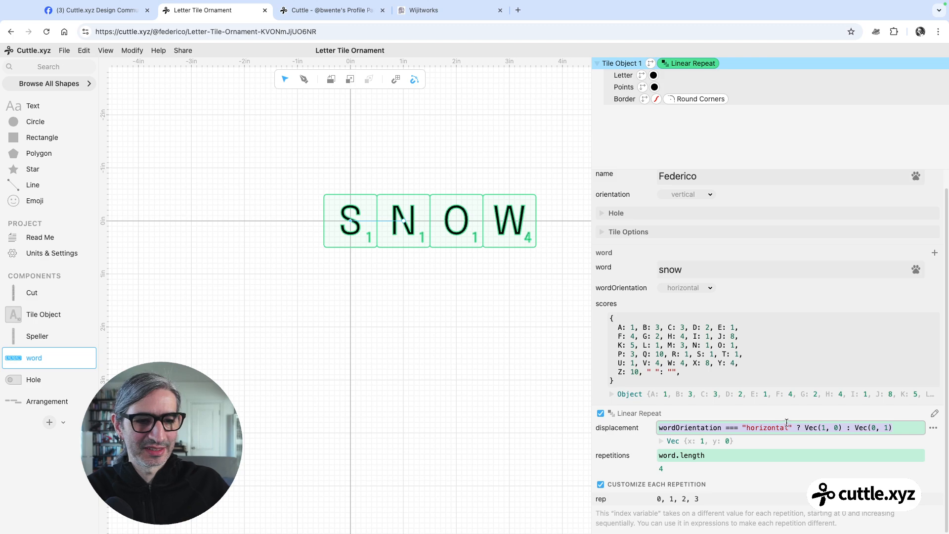
{"action": "left_click", "coordinate": [746, 426]}
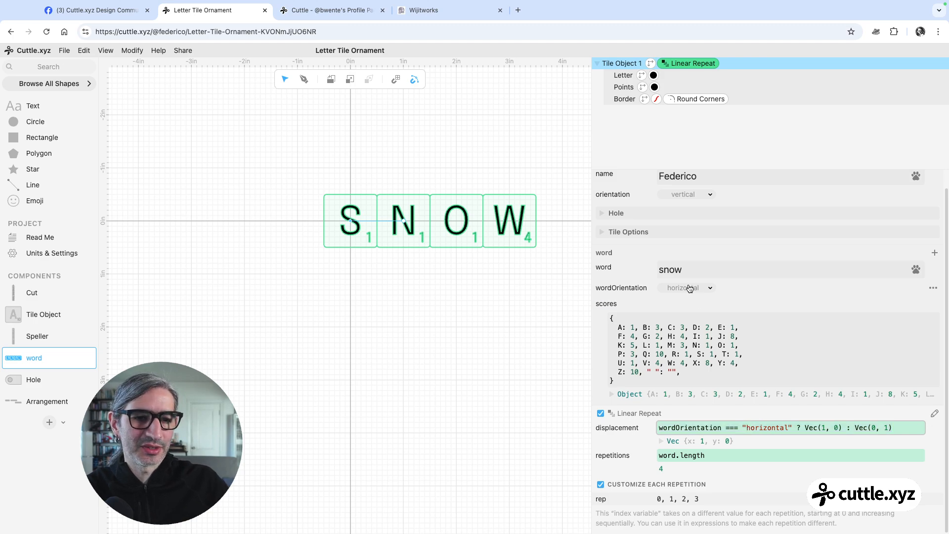
{"action": "left_click_drag", "start_coordinate": [843, 426], "coordinate": [806, 426]}
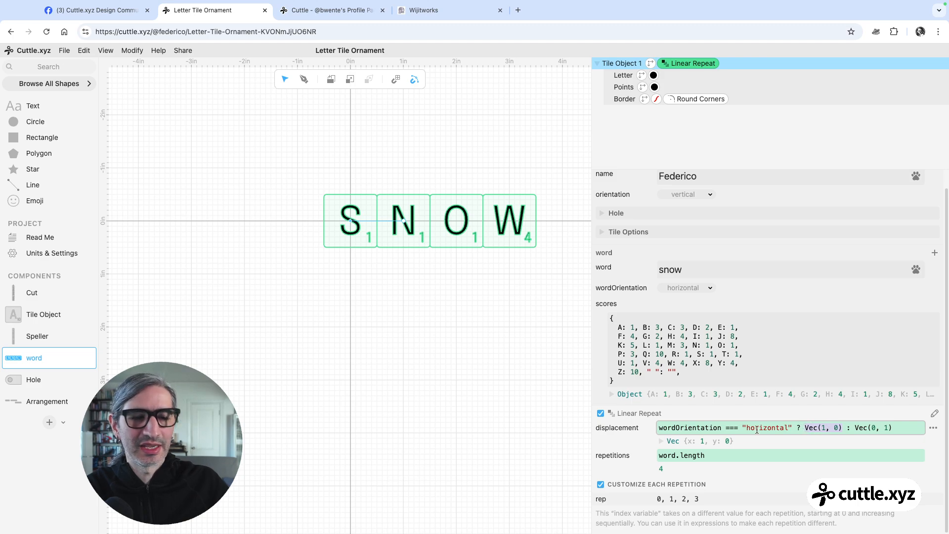
{"action": "left_click_drag", "start_coordinate": [898, 423], "coordinate": [855, 426]}
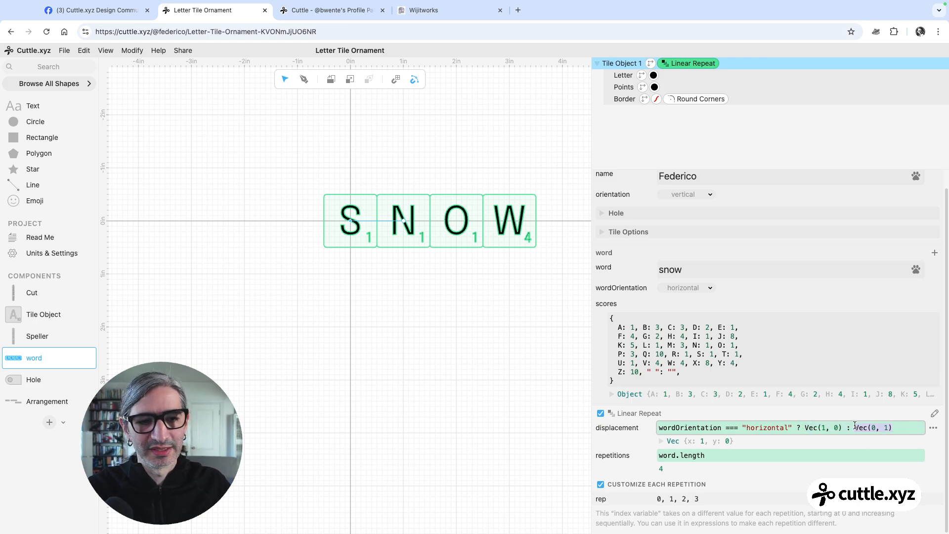
{"action": "left_click_drag", "start_coordinate": [592, 288], "coordinate": [662, 278]}
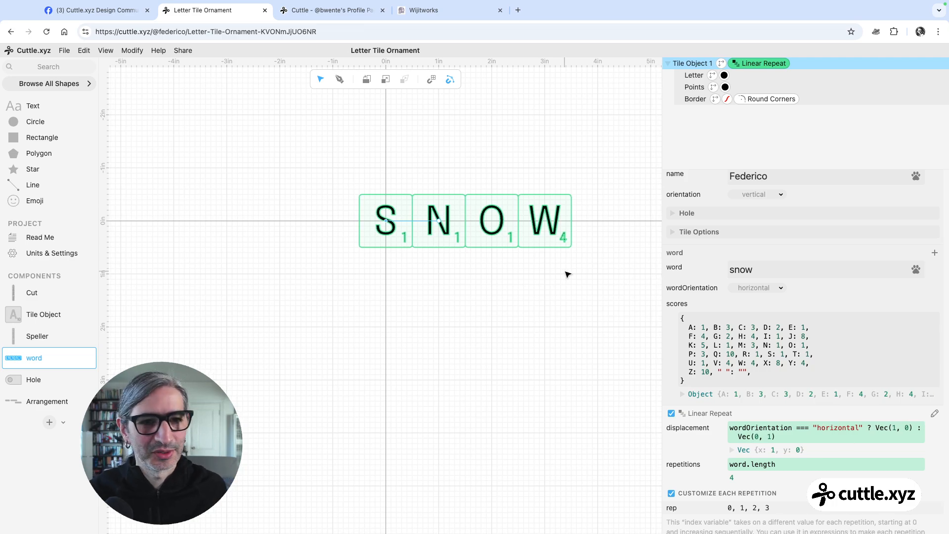
Return to the Arrangement component with all three words in view
{"action": "left_click", "coordinate": [35, 401]}
{"action": "scroll", "coordinate": [292, 245], "scroll_direction": "down", "scroll_amount": 3}
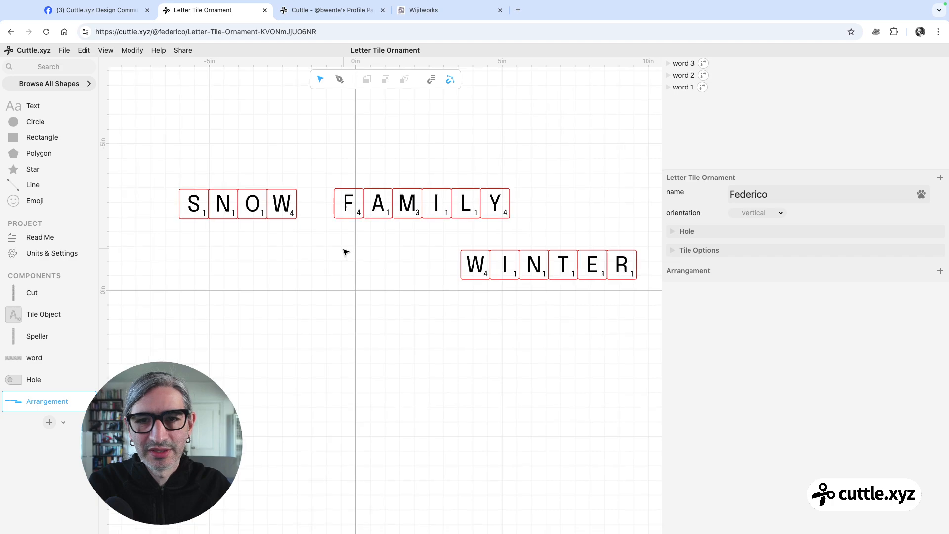
Set the SNOW word's wordOrientation to vertical and place it below the start of FAMILY
{"action": "scroll", "coordinate": [346, 252], "scroll_direction": "down", "scroll_amount": 3}
{"action": "left_click_drag", "start_coordinate": [210, 176], "coordinate": [290, 252]}
{"action": "left_click", "coordinate": [758, 325]}
{"action": "left_click", "coordinate": [753, 335]}
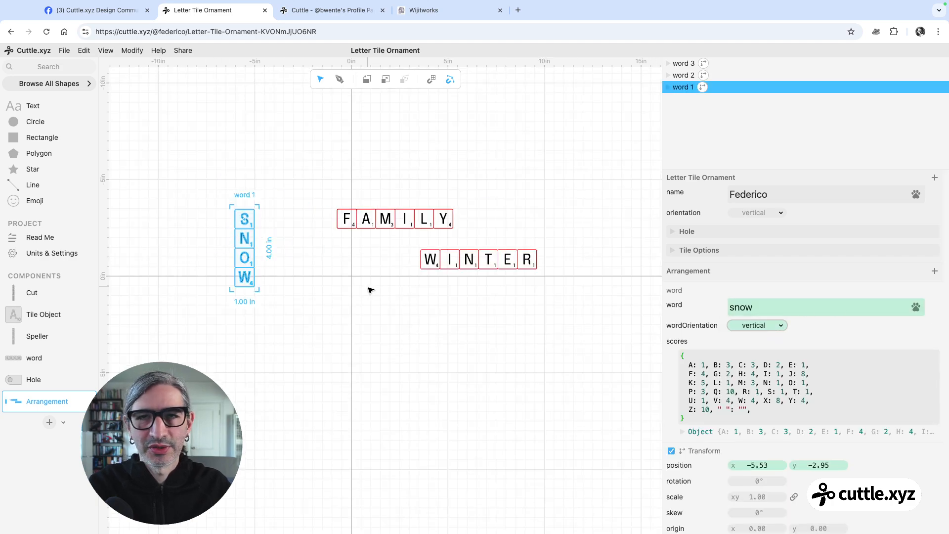
{"action": "left_click", "coordinate": [304, 269]}
{"action": "scroll", "coordinate": [309, 270], "scroll_direction": "up", "scroll_amount": 2}
{"action": "scroll", "coordinate": [307, 268], "scroll_direction": "down", "scroll_amount": 1}
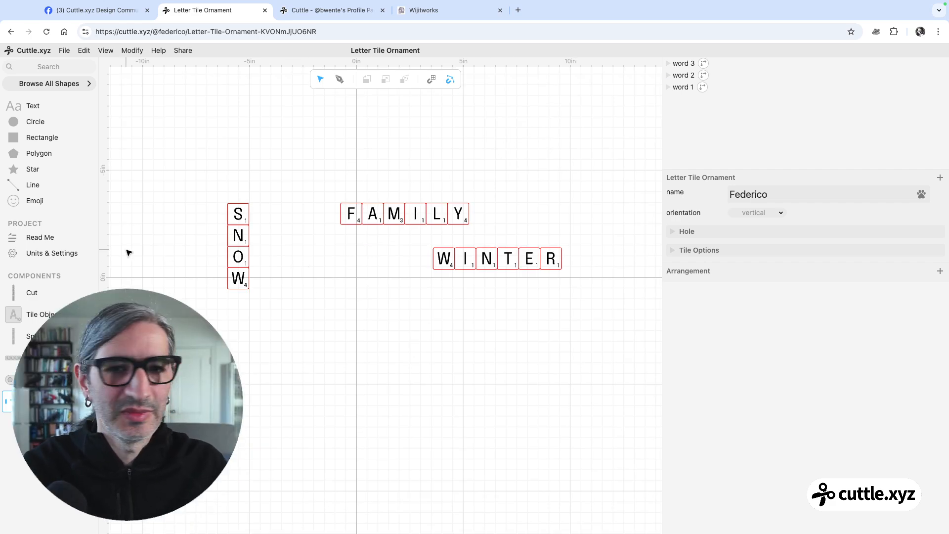
{"action": "left_click_drag", "start_coordinate": [238, 212], "coordinate": [338, 258]}
{"action": "scroll", "coordinate": [367, 195], "scroll_direction": "up", "scroll_amount": 5}
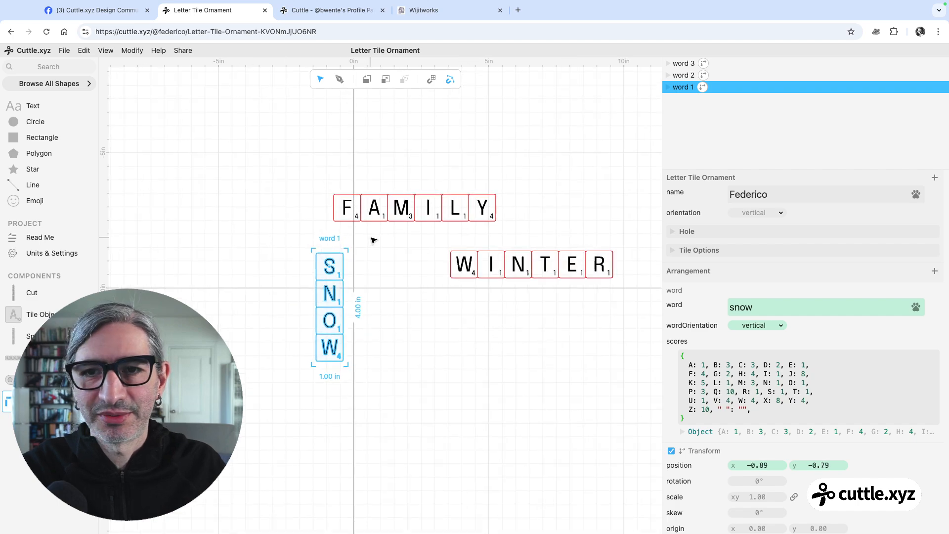
Set FAMILY's wordOrientation to vertical and place it between SNOW and WINTER
{"action": "left_click", "coordinate": [330, 136]}
{"action": "left_click", "coordinate": [746, 324]}
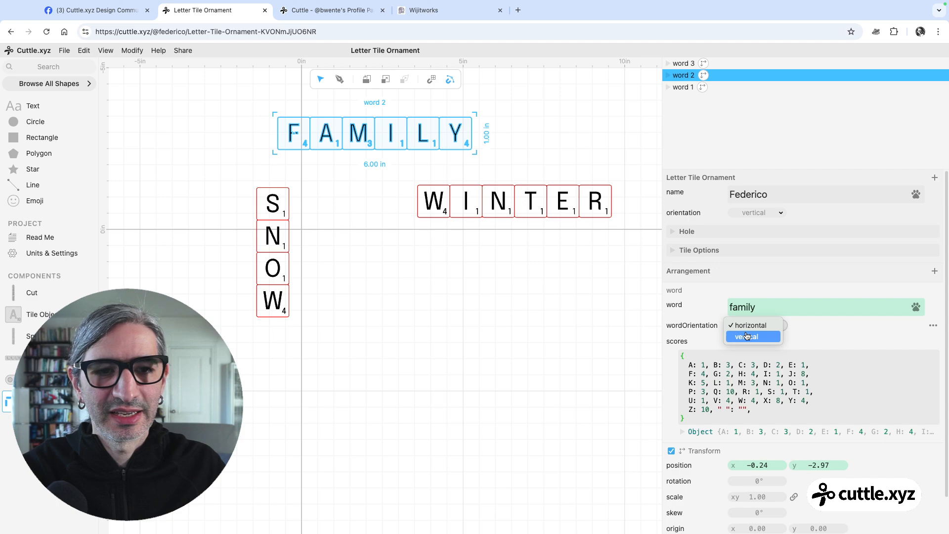
{"action": "left_click", "coordinate": [747, 336]}
{"action": "left_click_drag", "start_coordinate": [304, 119], "coordinate": [354, 119]}
{"action": "left_click", "coordinate": [516, 205]}
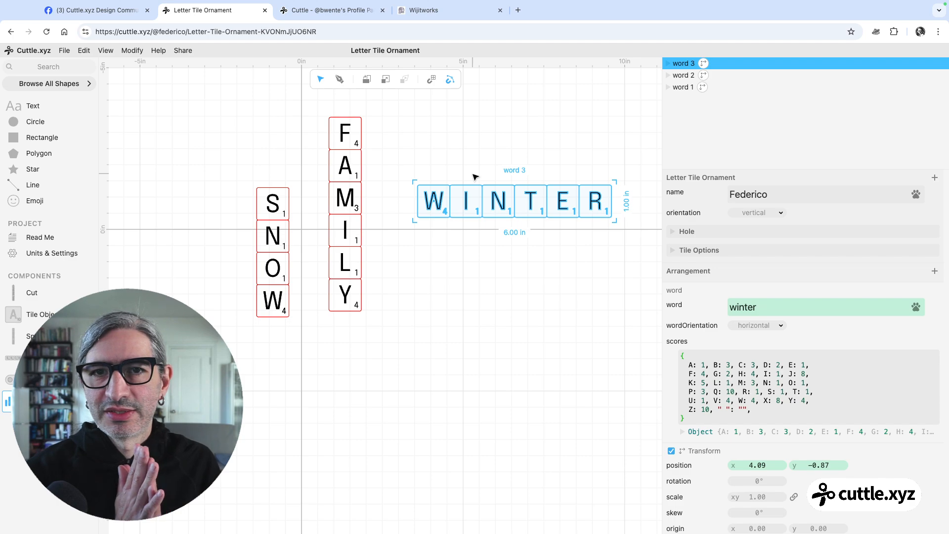
Review the reference ornament photo in the Facebook group post and return to the Letter Tile Ornament project in Cuttle
{"action": "left_click", "coordinate": [94, 25]}
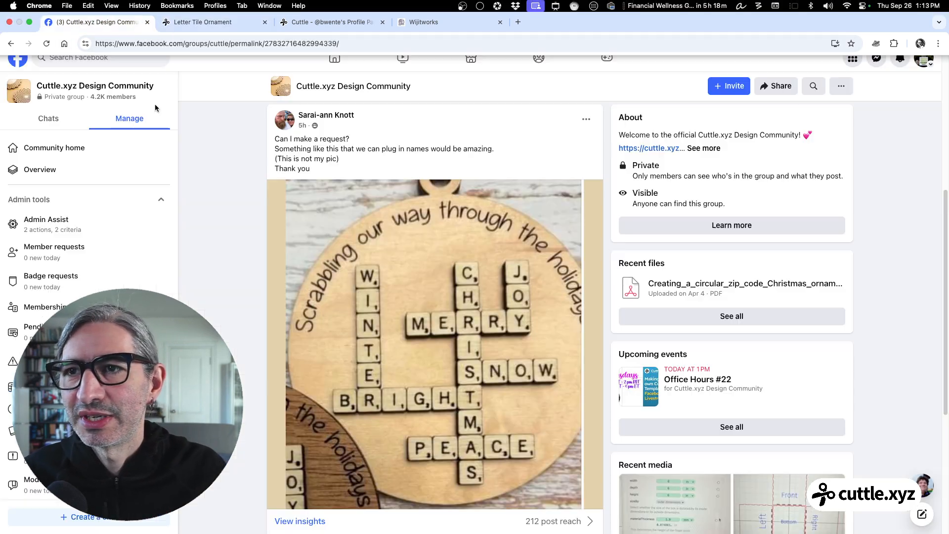
{"action": "scroll", "coordinate": [465, 300], "scroll_direction": "down", "scroll_amount": 1}
{"action": "scroll", "coordinate": [379, 263], "scroll_direction": "down", "scroll_amount": 1}
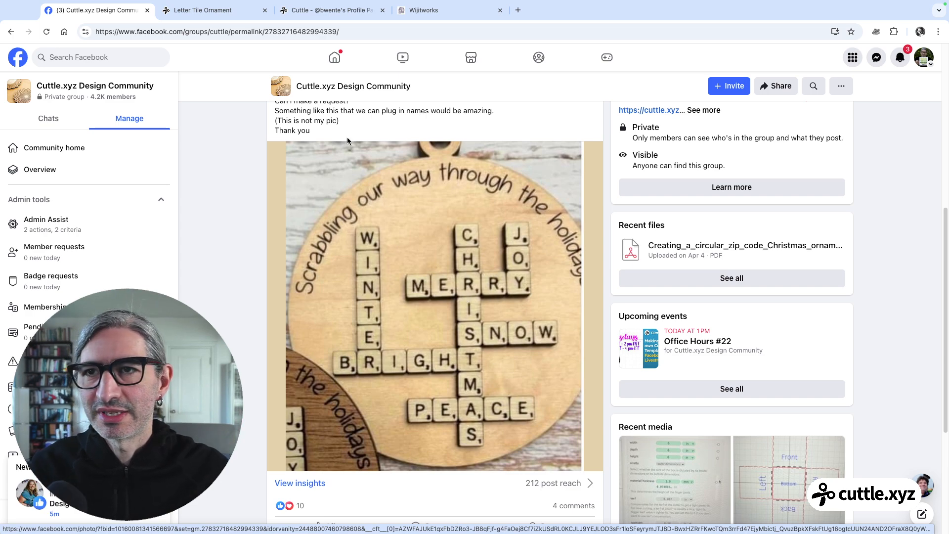
{"action": "left_click", "coordinate": [238, 8]}
{"action": "scroll", "coordinate": [458, 270], "scroll_direction": "down", "scroll_amount": 2, "text": "ctrl"}
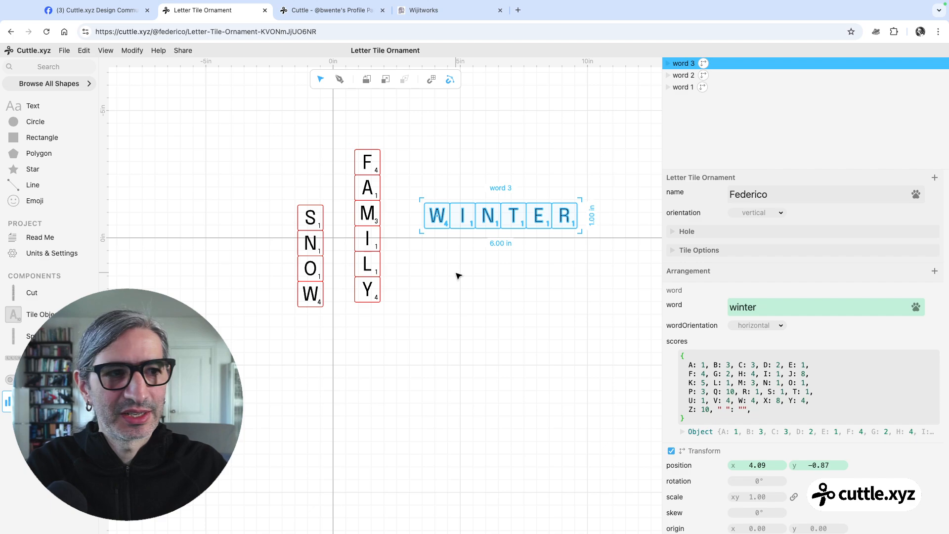
{"action": "scroll", "coordinate": [472, 261], "scroll_direction": "down", "scroll_amount": 1}
{"action": "left_click_drag", "start_coordinate": [472, 260], "coordinate": [468, 288]}
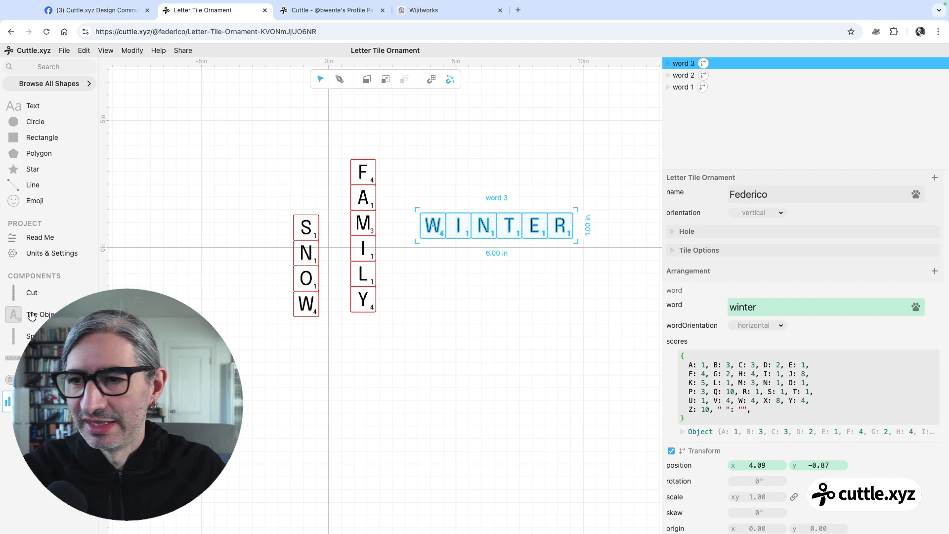
Add four more instances of the word component to the Arrangement, in the empty area below the existing words
{"action": "left_click", "coordinate": [15, 359]}
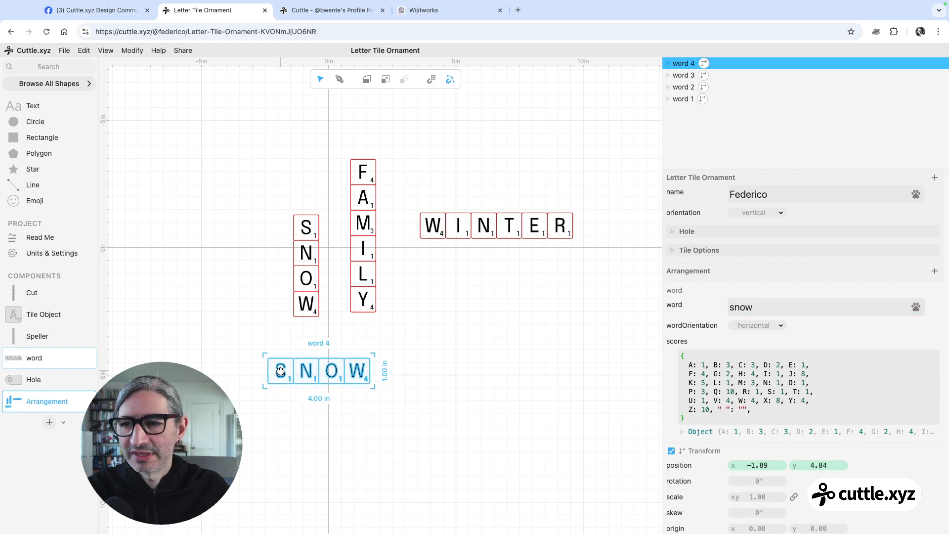
{"action": "key", "text": "Return"}
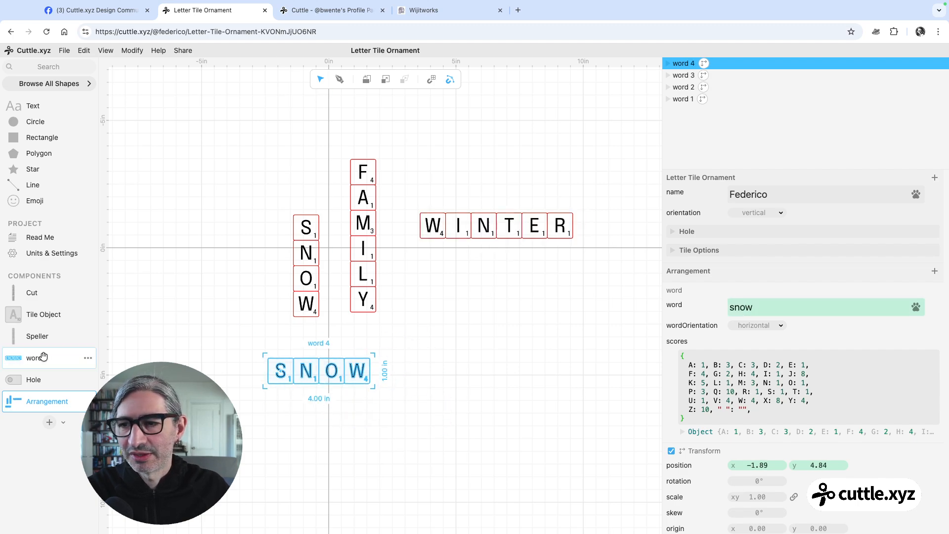
{"action": "left_click", "coordinate": [11, 359]}
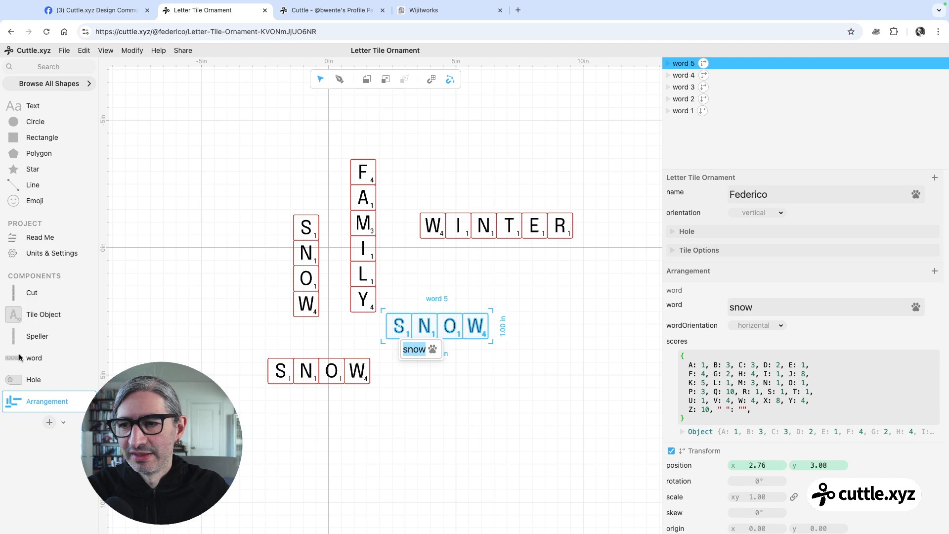
{"action": "key", "text": "Return"}
{"action": "left_click_drag", "start_coordinate": [13, 358], "coordinate": [453, 370]}
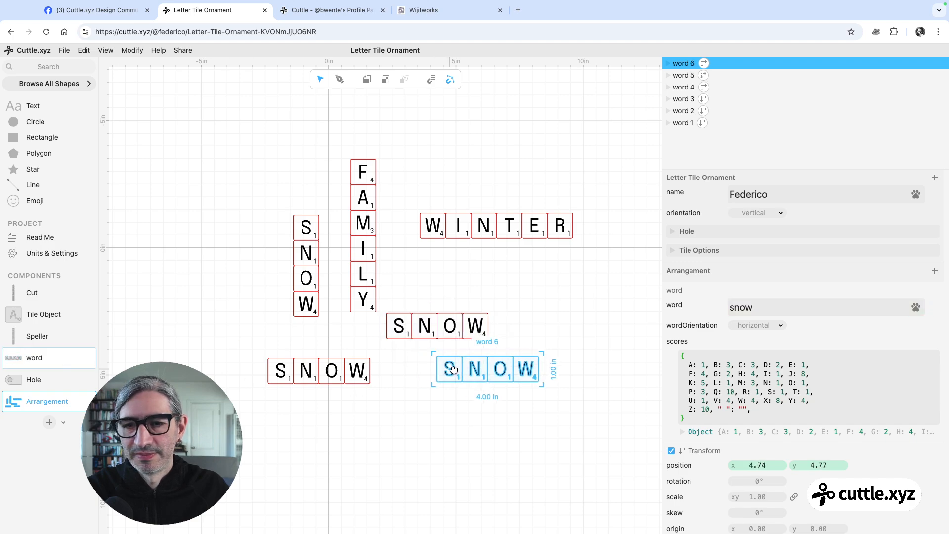
{"action": "key", "text": "Return"}
{"action": "left_click", "coordinate": [6, 359]}
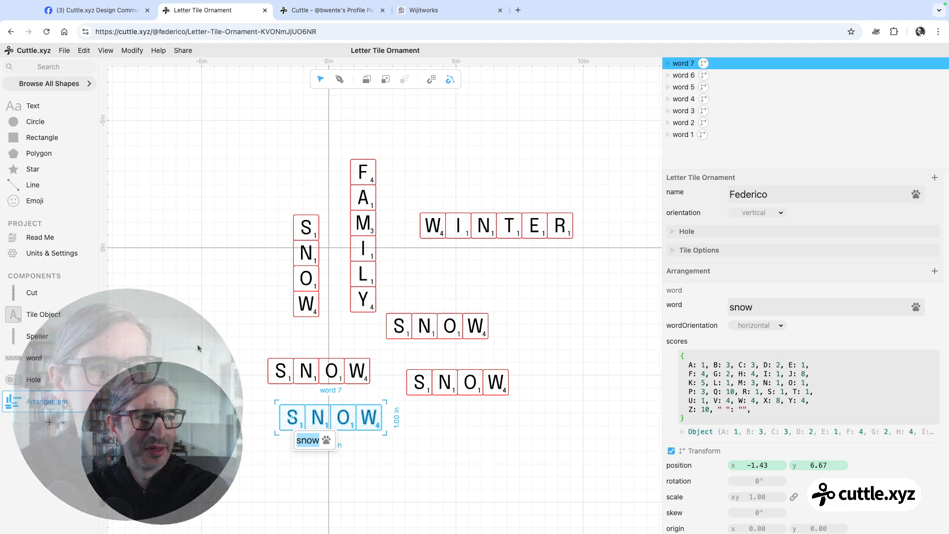
Set the text of the lowest new word to "merry"
{"action": "left_click", "coordinate": [484, 323], "text": "shift"}
{"action": "left_click", "coordinate": [774, 312]}
{"action": "double_click", "coordinate": [774, 313]}
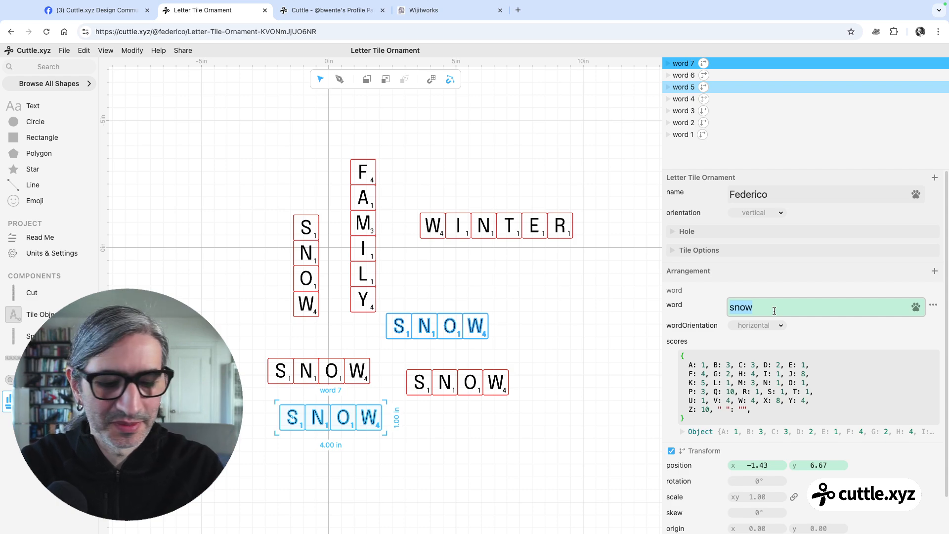
{"action": "type", "text": "merry"}
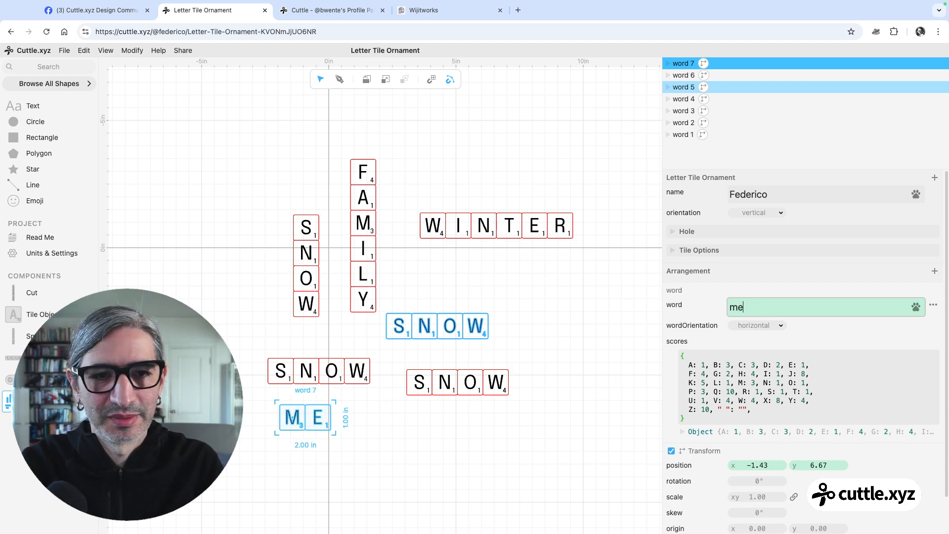
Change the text of the new SNOW word beside MERRY to "sparkler"
{"action": "left_click", "coordinate": [487, 381]}
{"action": "left_click", "coordinate": [797, 312]}
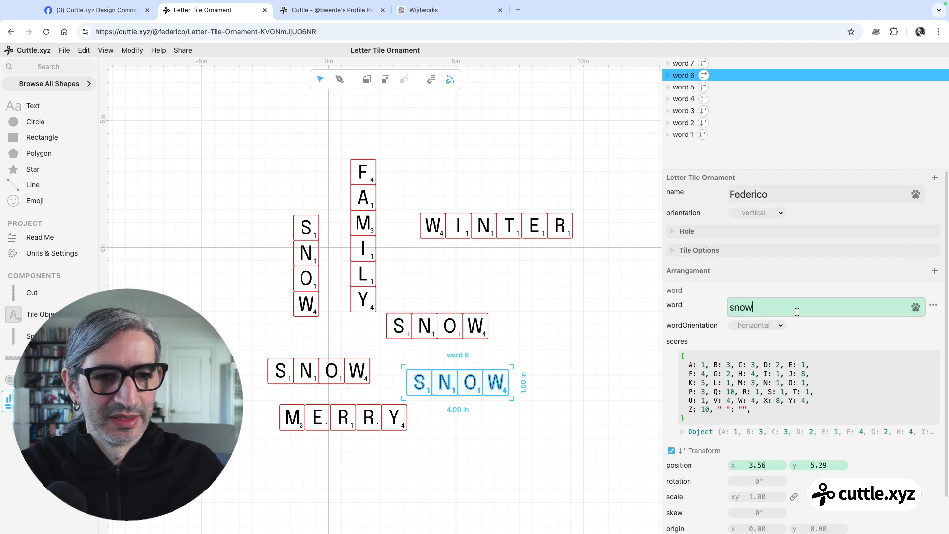
{"action": "key", "text": "BackSpace"}
{"action": "key", "text": "BackSpace"}
{"action": "key", "text": "BackSpace"}
{"action": "type", "text": "pa"}
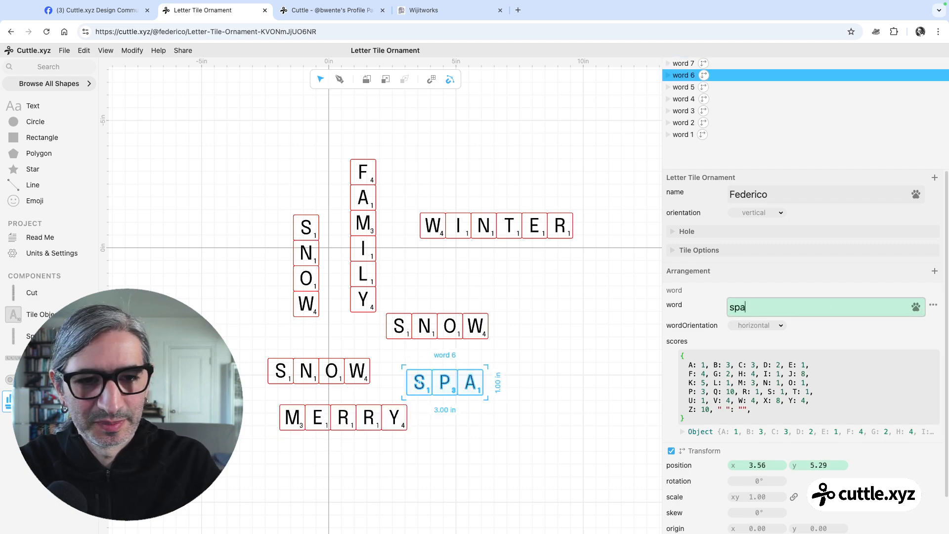
{"action": "type", "text": "rkler"}
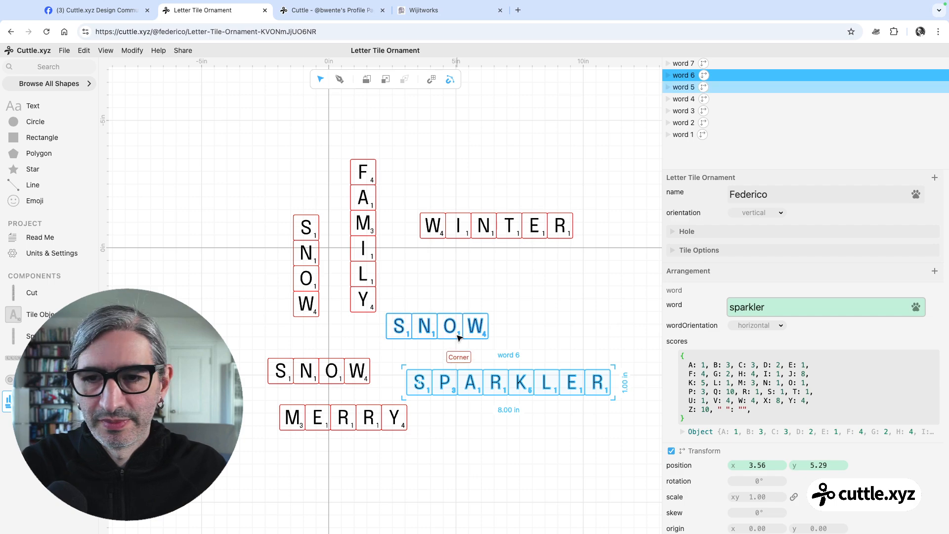
Extend the text of the SNOW word directly above MERRY to "snowfall"
{"action": "left_click", "coordinate": [346, 363]}
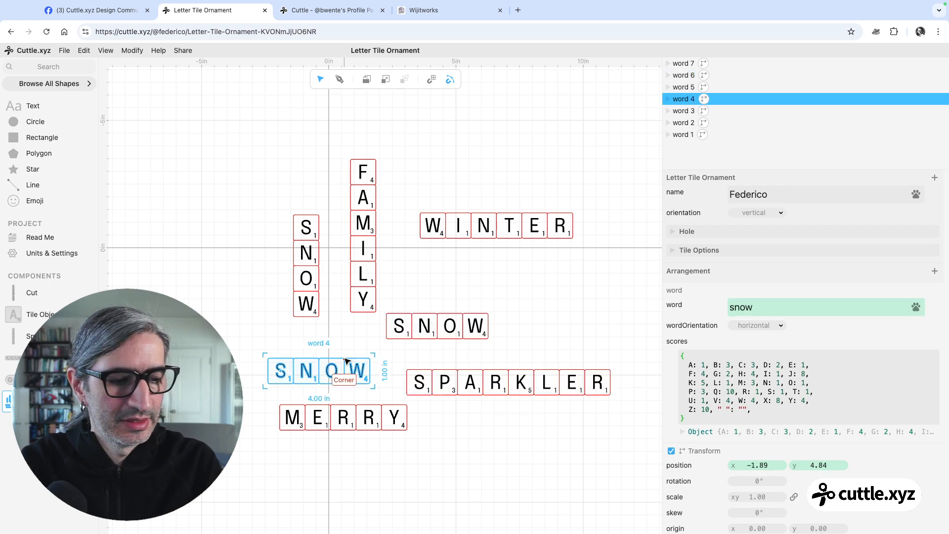
{"action": "key", "text": "s"}
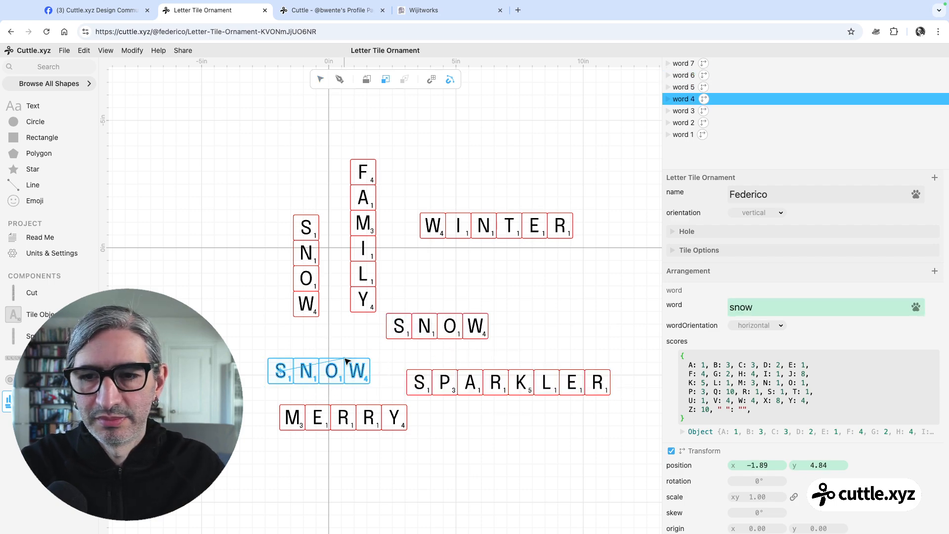
{"action": "key", "text": "Escape"}
{"action": "left_click", "coordinate": [757, 308]}
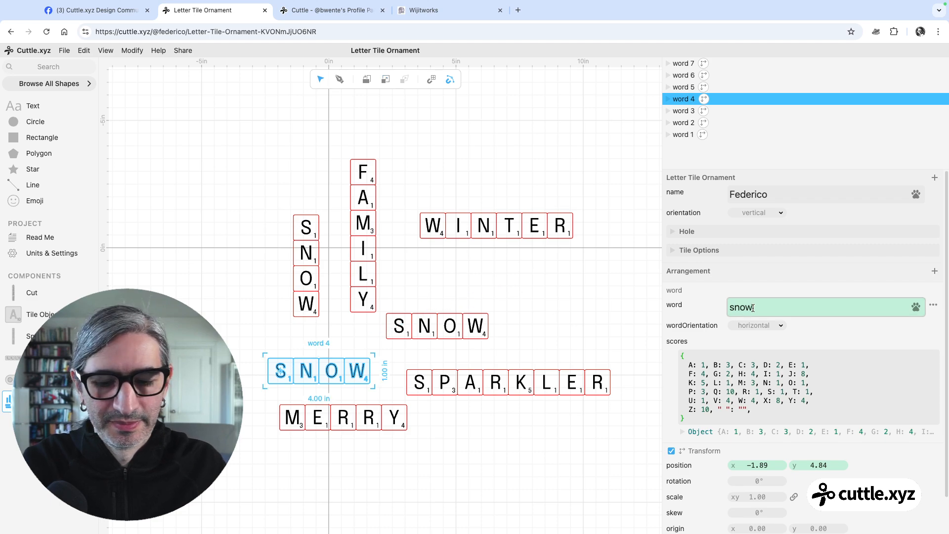
{"action": "type", "text": "fall"}
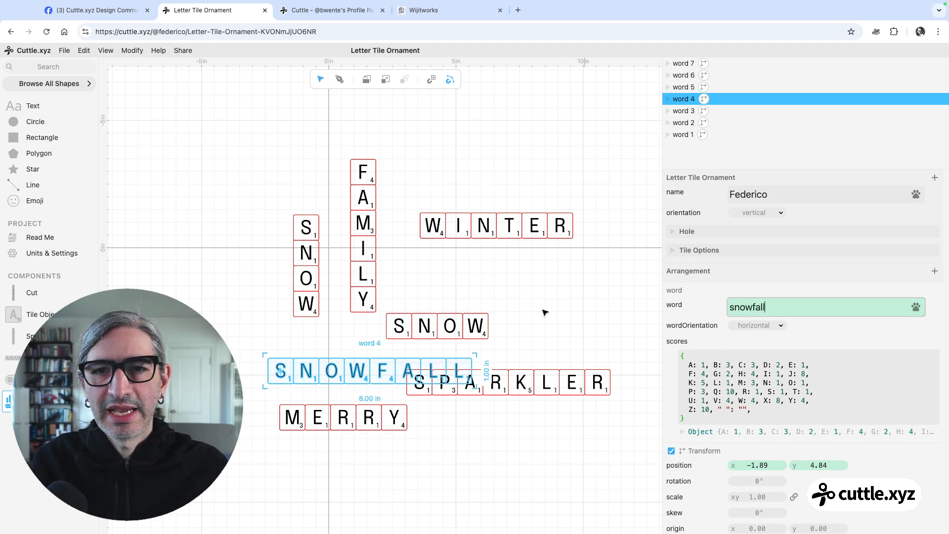
{"action": "left_click", "coordinate": [523, 313]}
{"action": "scroll", "coordinate": [507, 314], "scroll_direction": "down", "scroll_amount": 1}
{"action": "scroll", "coordinate": [503, 313], "scroll_direction": "up", "scroll_amount": 1}
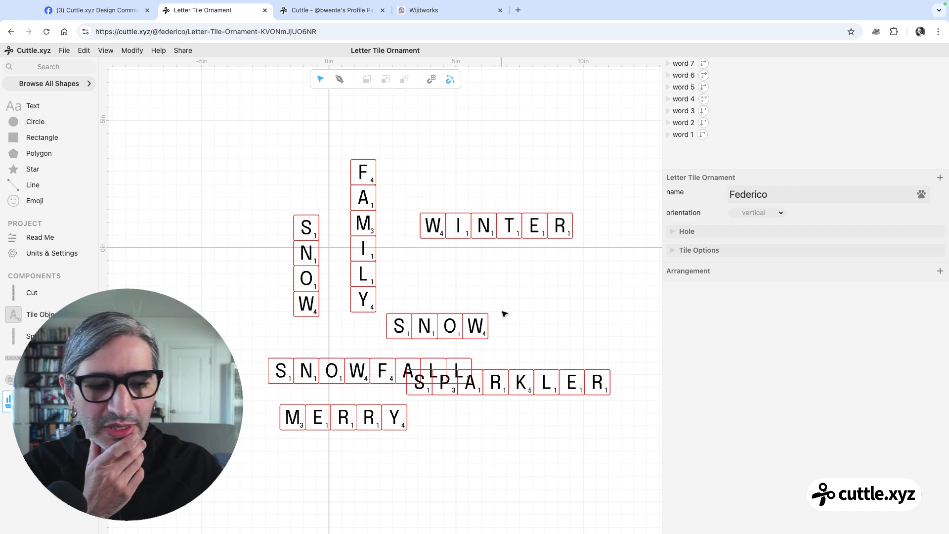
Set FAMILY's wordOrientation to horizontal and move the word to about x −2.00, y −3.39
{"action": "left_click", "coordinate": [360, 220]}
{"action": "left_click", "coordinate": [358, 218]}
{"action": "left_click", "coordinate": [762, 327]}
{"action": "left_click", "coordinate": [464, 255]}
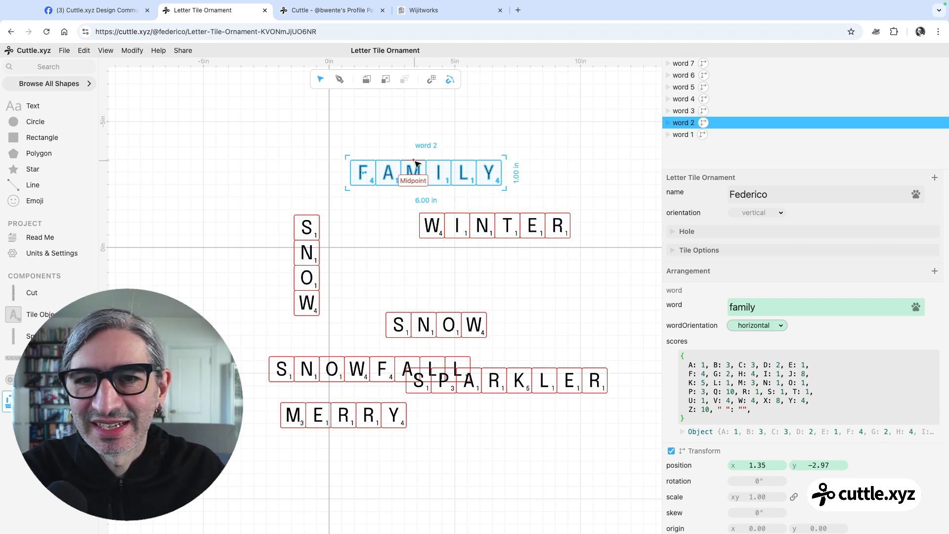
{"action": "scroll", "coordinate": [417, 163], "scroll_direction": "up", "scroll_amount": 3}
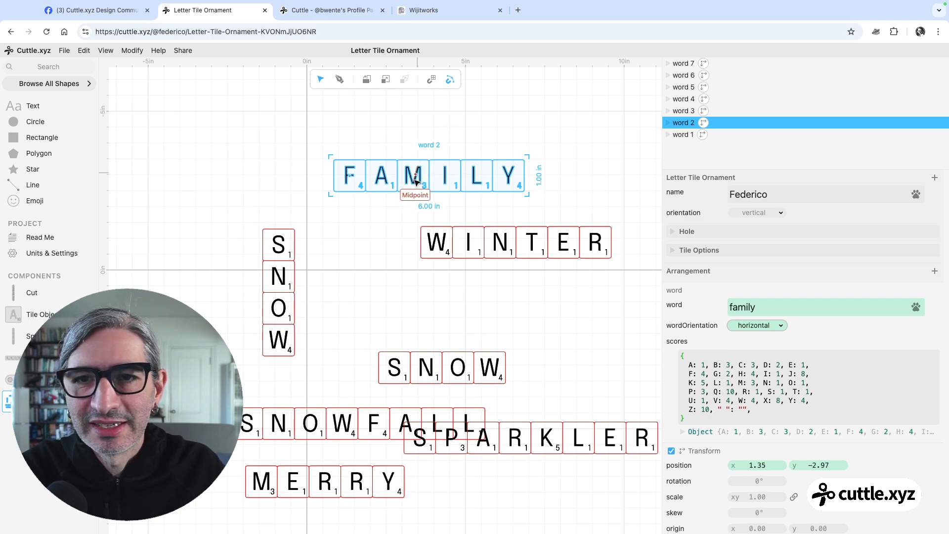
{"action": "scroll", "coordinate": [419, 175], "scroll_direction": "up", "scroll_amount": 1}
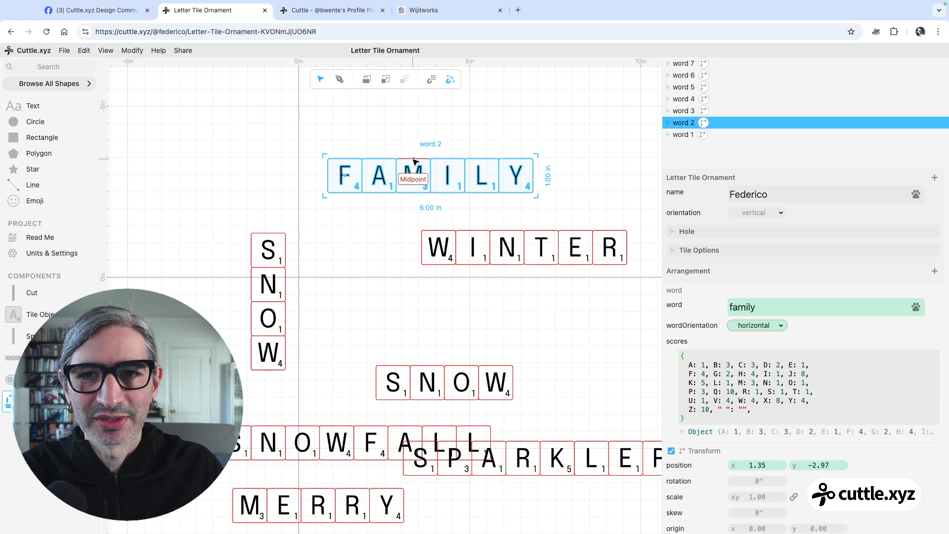
{"action": "left_click_drag", "start_coordinate": [413, 160], "coordinate": [300, 145]}
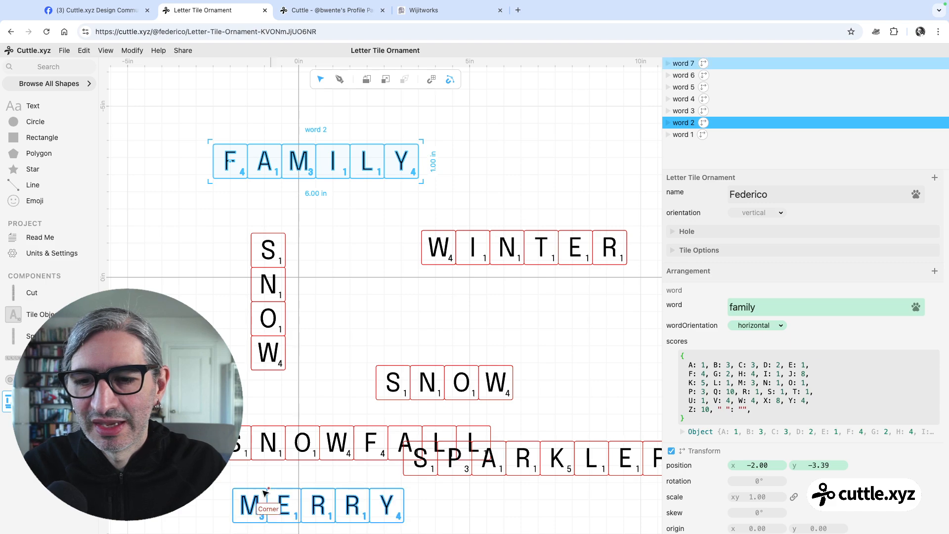
Move MERRY just below FAMILY and set its wordOrientation to vertical
{"action": "left_click_drag", "start_coordinate": [257, 493], "coordinate": [326, 204]}
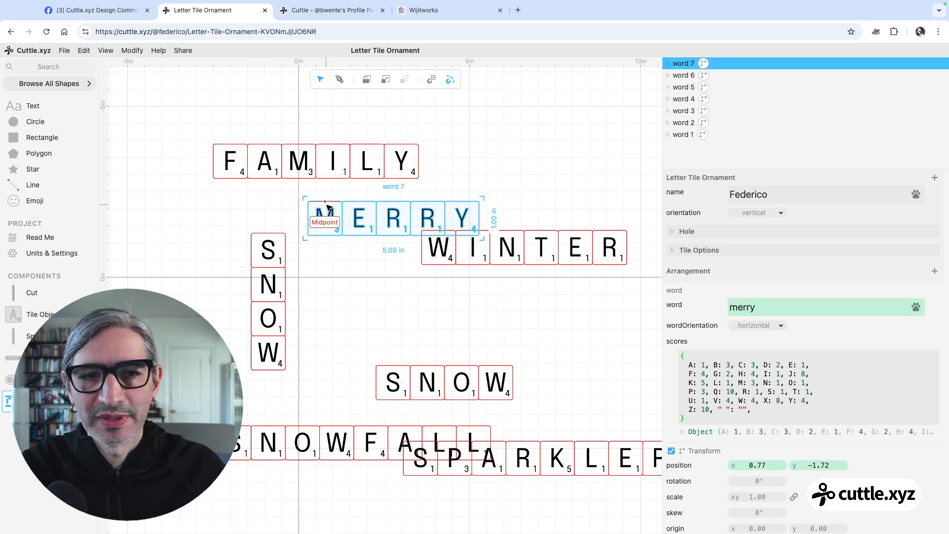
{"action": "left_click", "coordinate": [768, 327]}
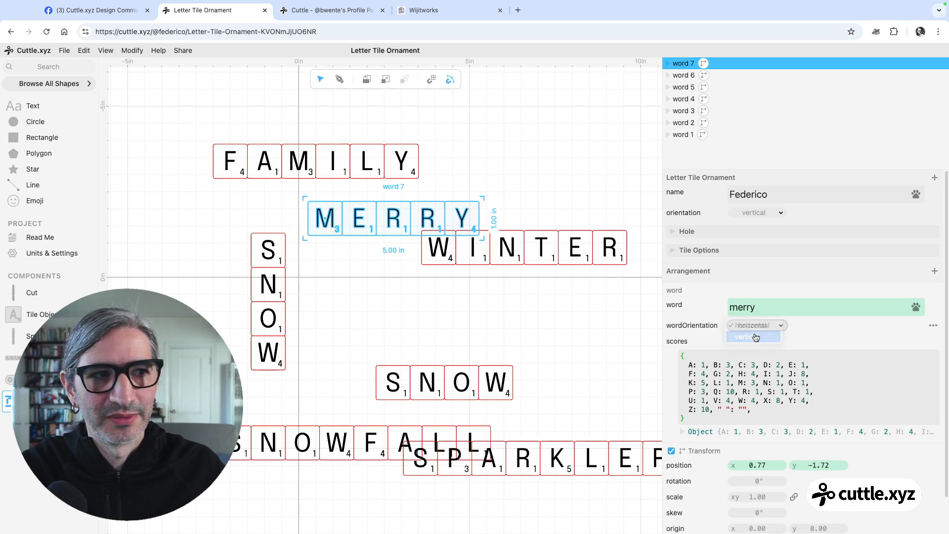
{"action": "left_click", "coordinate": [756, 336]}
Spread SPARKLER and the vertical SNOW clear of the other words, and snap MERRY's M tile exactly over the M in FAMILY
{"action": "left_click_drag", "start_coordinate": [523, 442], "coordinate": [541, 486]}
{"action": "left_click_drag", "start_coordinate": [282, 237], "coordinate": [200, 239]}
{"action": "left_click_drag", "start_coordinate": [330, 204], "coordinate": [299, 146]}
{"action": "left_click", "coordinate": [356, 216]}
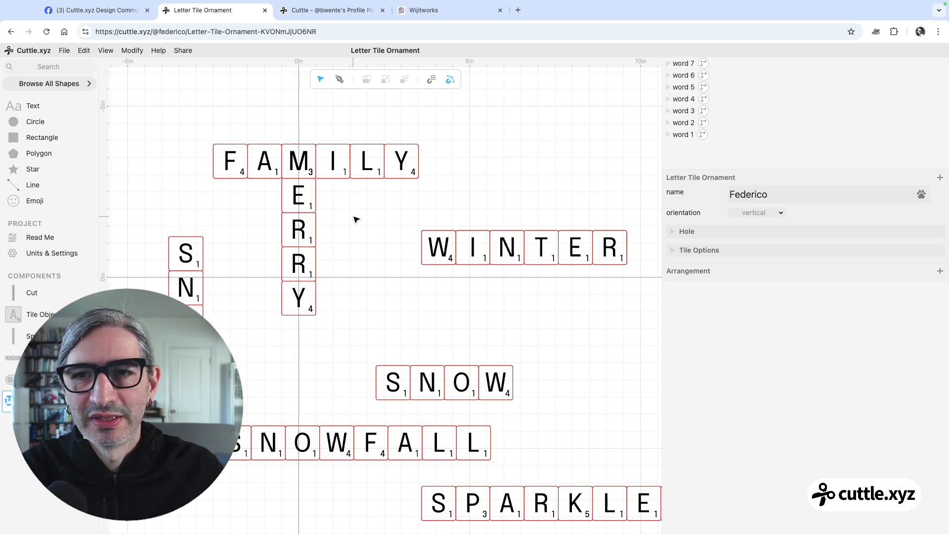
{"action": "scroll", "coordinate": [299, 170], "scroll_direction": "up", "scroll_amount": 5}
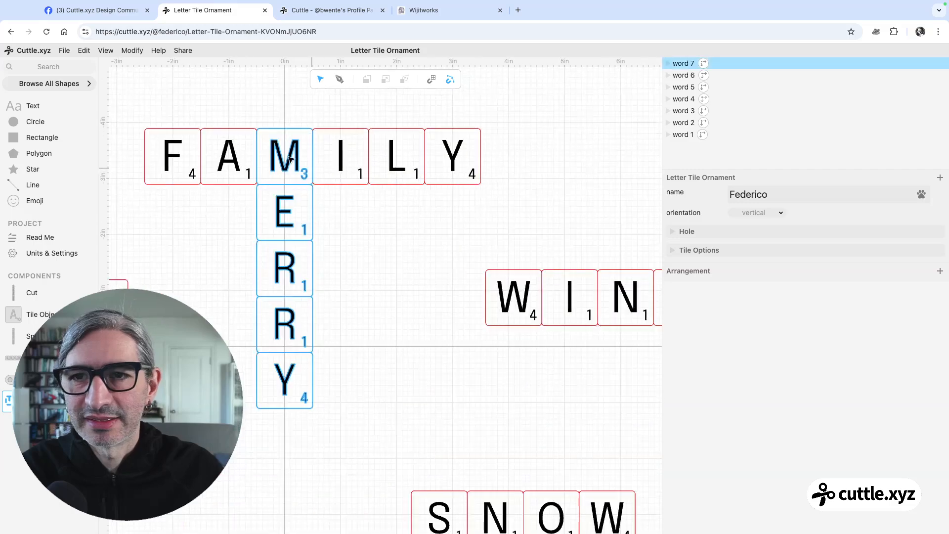
{"action": "scroll", "coordinate": [364, 233], "scroll_direction": "down", "scroll_amount": 5}
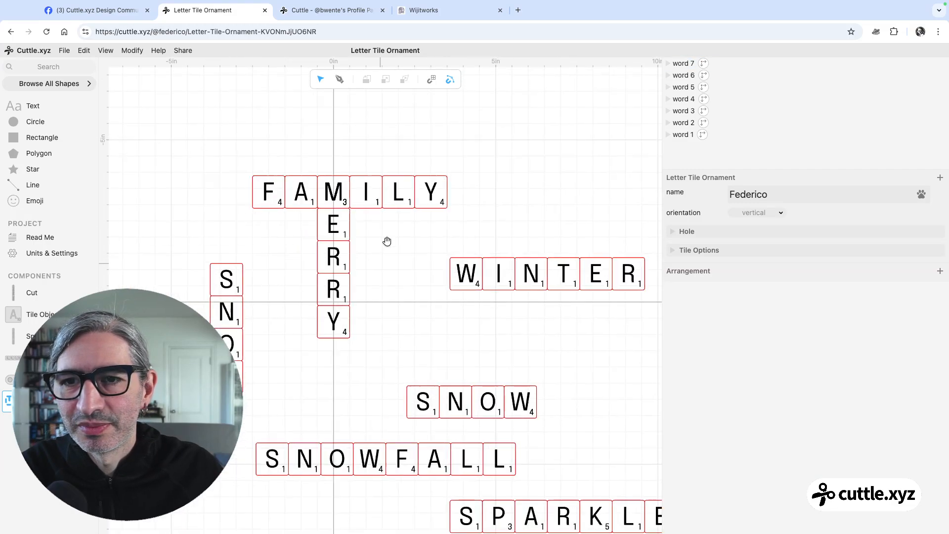
{"action": "scroll", "coordinate": [429, 249], "scroll_direction": "down", "scroll_amount": 1}
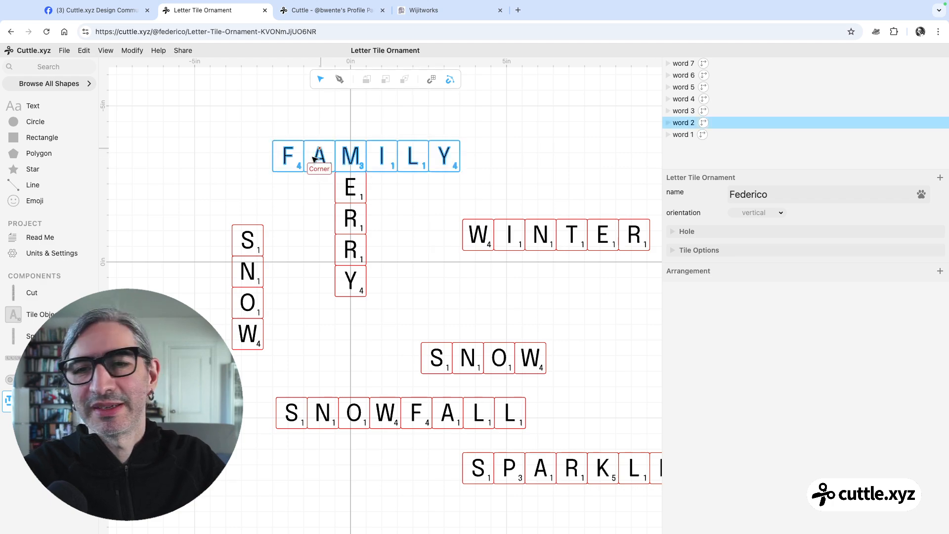
{"action": "left_click", "coordinate": [359, 152]}
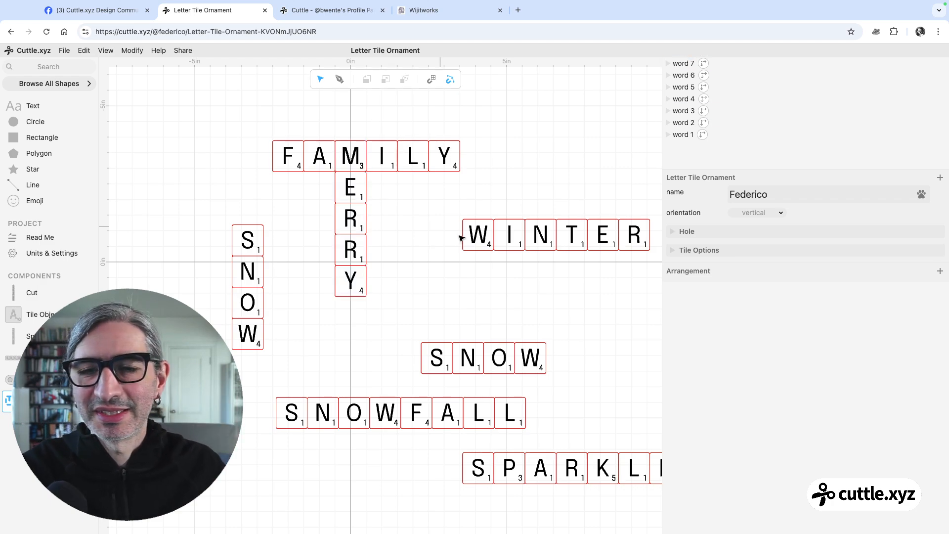
Shorten the MERRY word's text to "erry" and snap its E tile directly below the M in FAMILY
{"action": "left_click", "coordinate": [356, 200]}
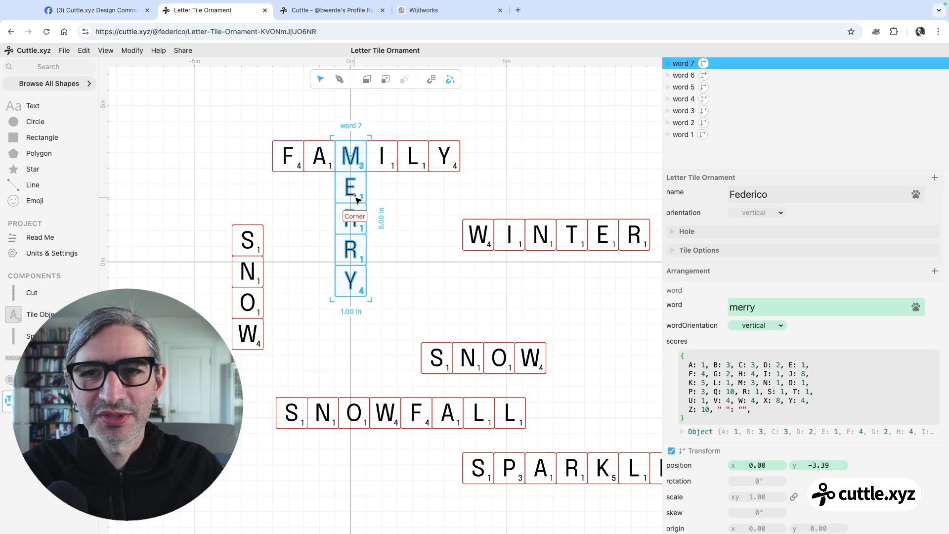
{"action": "left_click", "coordinate": [735, 307]}
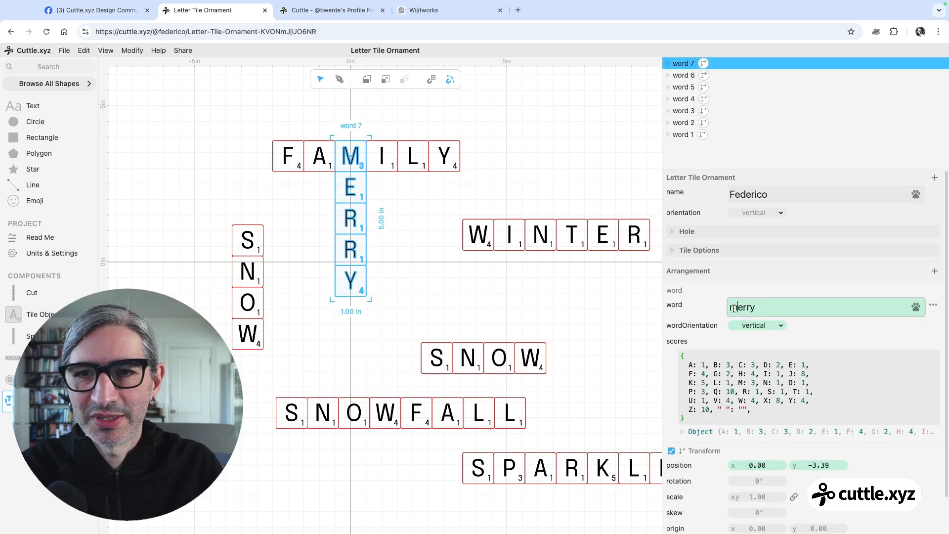
{"action": "key", "text": "BackSpace"}
{"action": "left_click", "coordinate": [431, 269]}
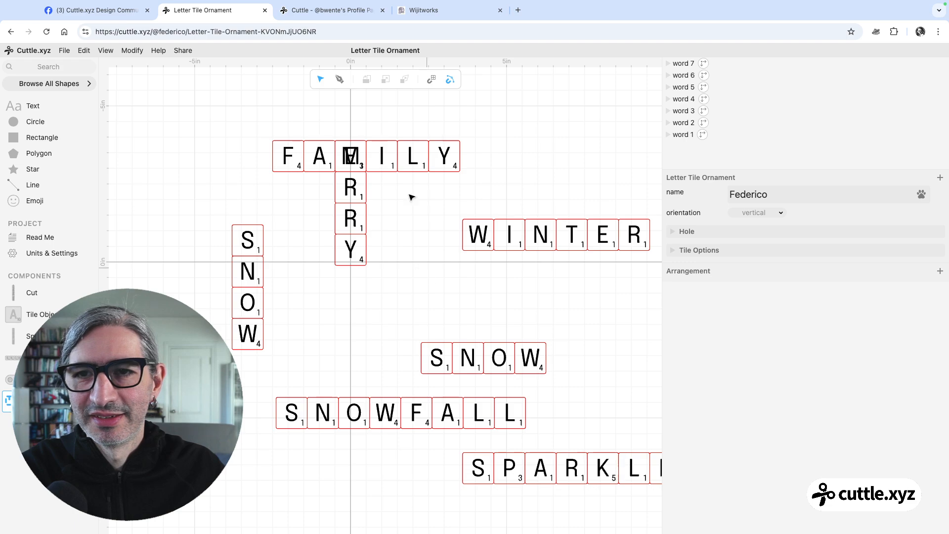
{"action": "left_click_drag", "start_coordinate": [351, 147], "coordinate": [351, 178]}
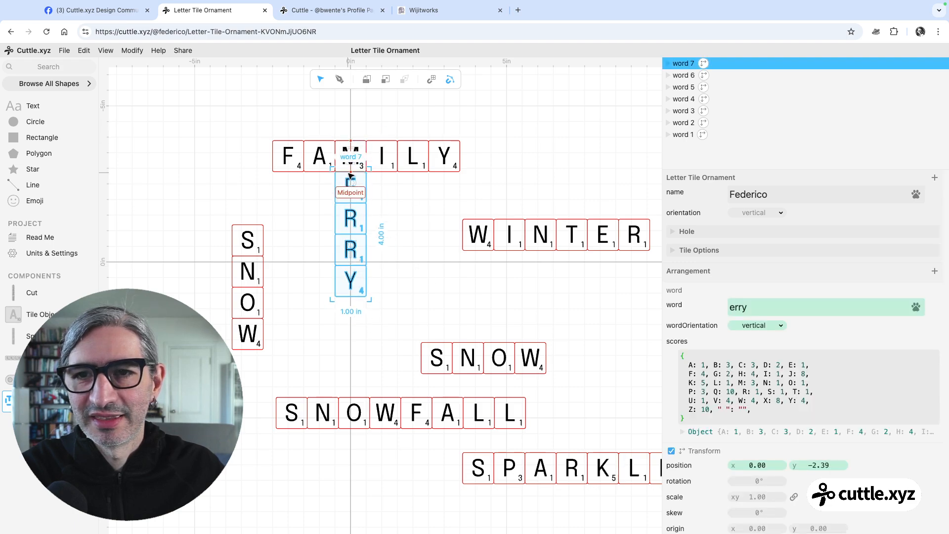
{"action": "left_click", "coordinate": [424, 210]}
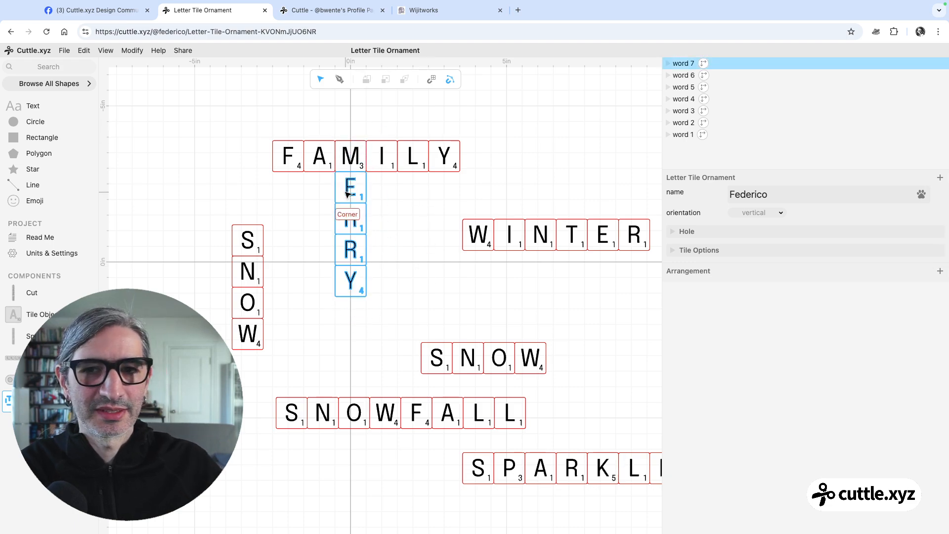
Restore the word's text to "merry" and snap its M tile exactly over the M in FAMILY
{"action": "left_click_drag", "start_coordinate": [352, 192], "coordinate": [359, 220]}
{"action": "left_click", "coordinate": [739, 301]}
{"action": "left_click", "coordinate": [729, 307]}
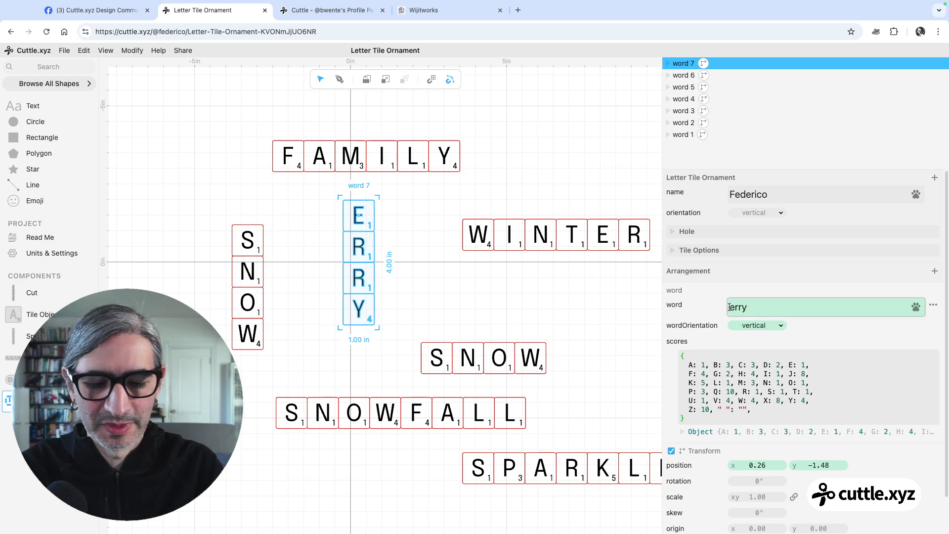
{"action": "type", "text": "m"}
{"action": "left_click", "coordinate": [397, 171]}
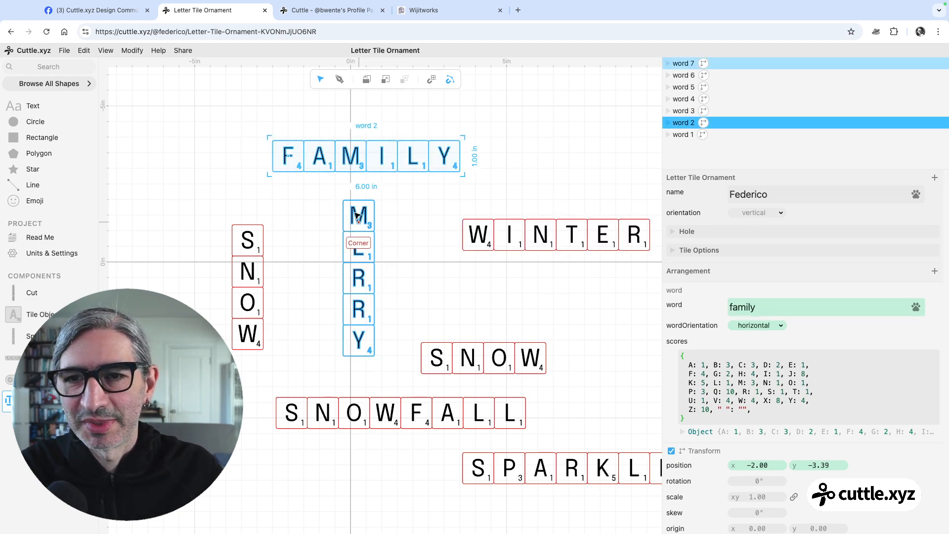
{"action": "left_click_drag", "start_coordinate": [360, 202], "coordinate": [354, 143]}
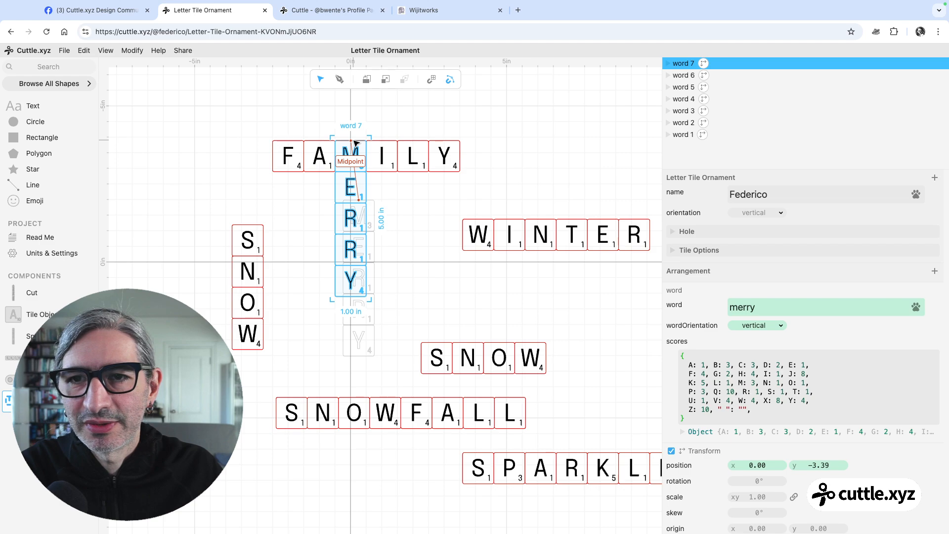
{"action": "left_click", "coordinate": [409, 217]}
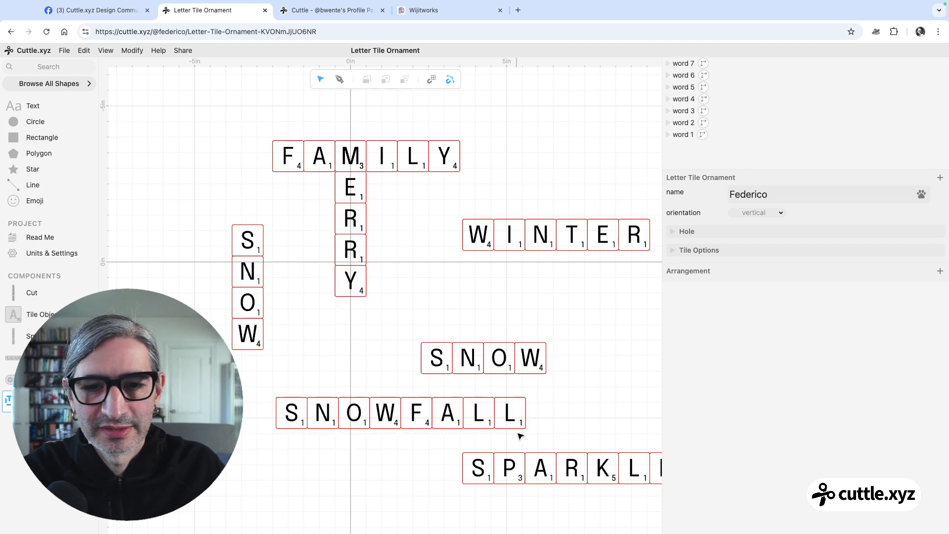
Add a word component with the text "jolly" and snap its Y tile over the Y of MERRY, with the vertical SNOW moved aside
{"action": "left_click_drag", "start_coordinate": [10, 358], "coordinate": [482, 308]}
{"action": "left_click", "coordinate": [769, 304]}
{"action": "type", "text": "jolly"}
{"action": "left_click_drag", "start_coordinate": [253, 245], "coordinate": [205, 348]}
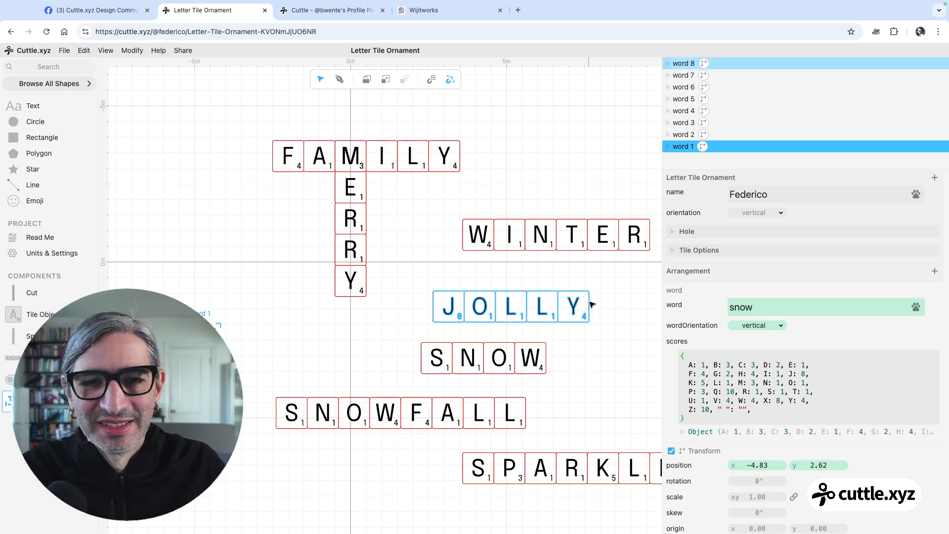
{"action": "left_click_drag", "start_coordinate": [590, 305], "coordinate": [370, 286]}
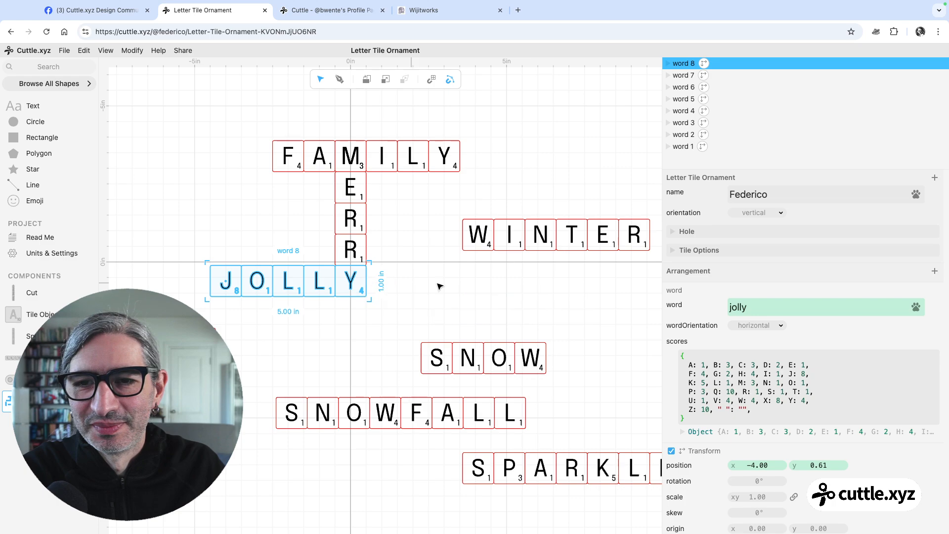
{"action": "left_click", "coordinate": [428, 286]}
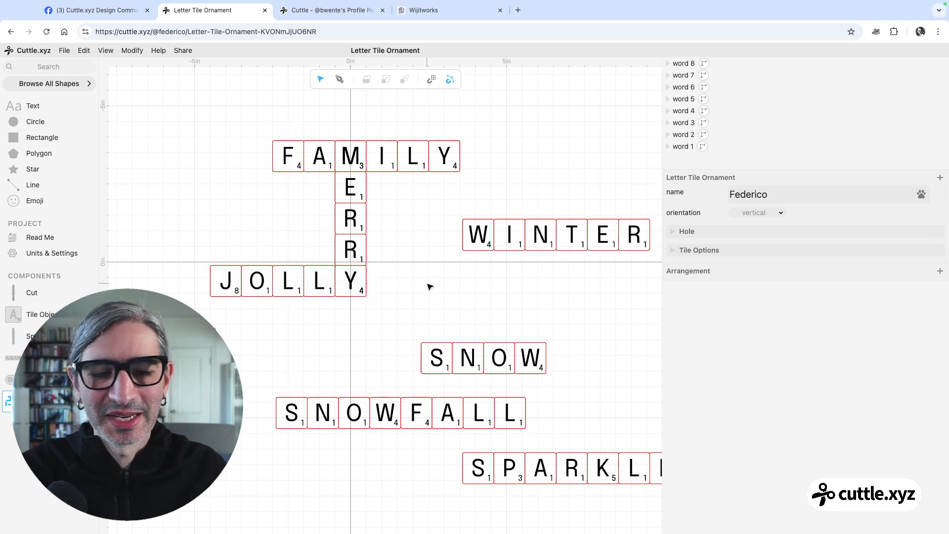
Set SNOWFALL's wordOrientation to vertical and snap its O tile over the O in JOLLY
{"action": "left_click", "coordinate": [331, 406]}
{"action": "left_click", "coordinate": [769, 329]}
{"action": "left_click", "coordinate": [756, 337]}
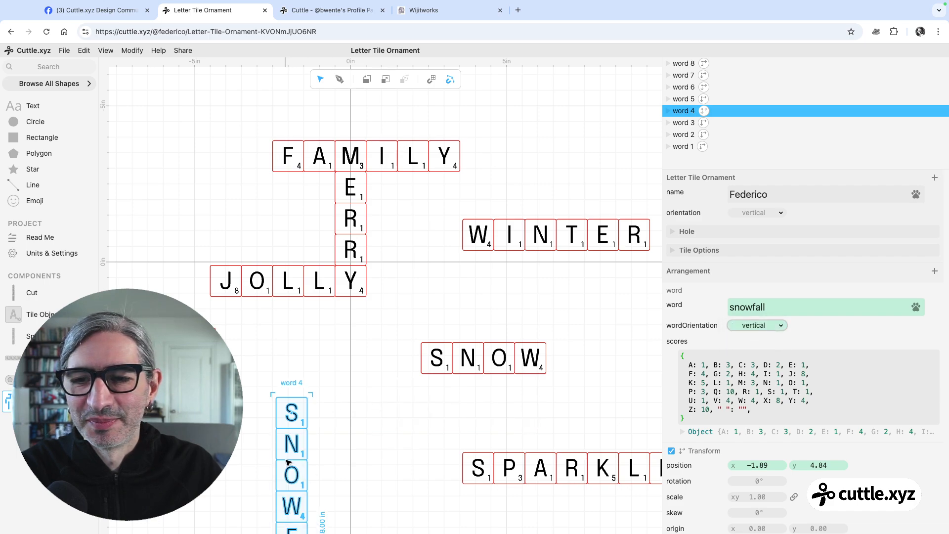
{"action": "left_click_drag", "start_coordinate": [289, 462], "coordinate": [238, 264]}
{"action": "left_click", "coordinate": [368, 358]}
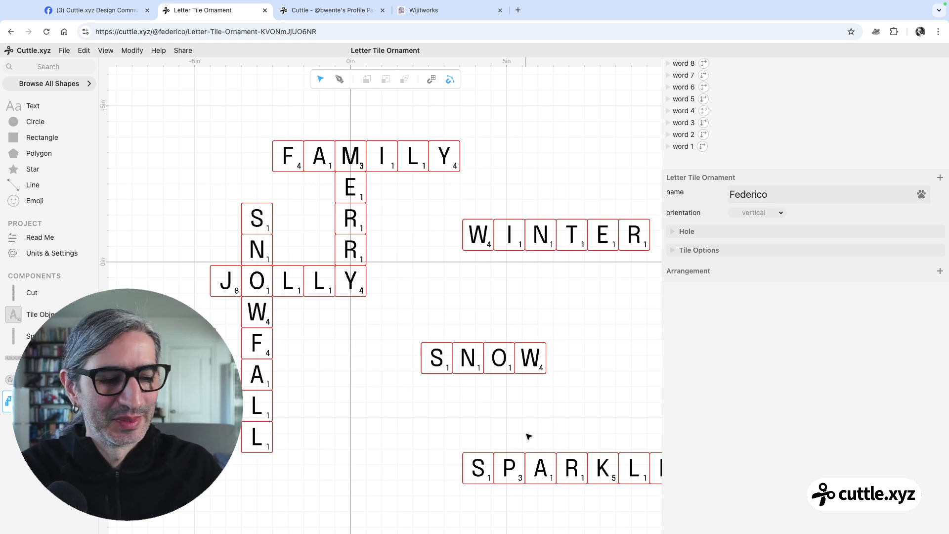
Move the vertical SNOW out of the way and snap SPARKLER's A tile over the A in SNOWFALL
{"action": "left_click_drag", "start_coordinate": [282, 311], "coordinate": [538, 103]}
{"action": "left_click_drag", "start_coordinate": [510, 454], "coordinate": [347, 414]}
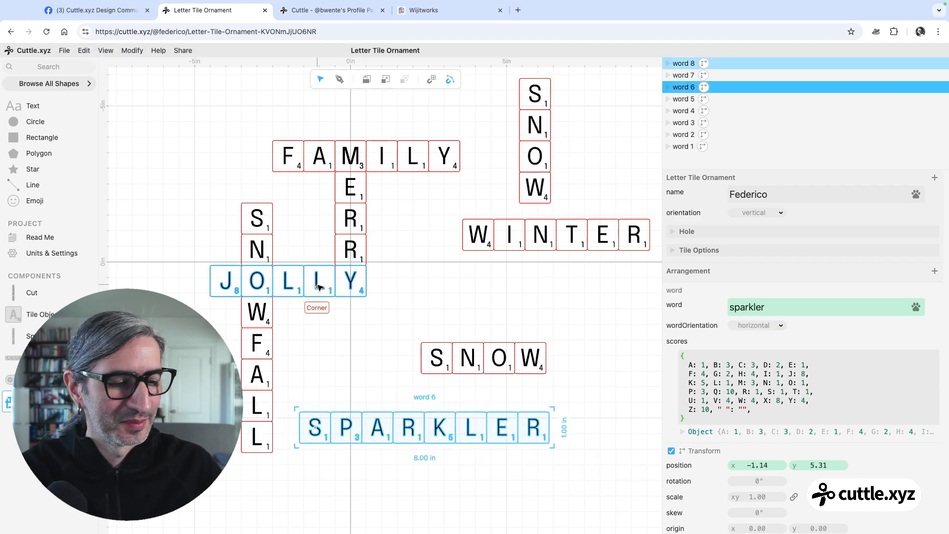
{"action": "left_click_drag", "start_coordinate": [377, 412], "coordinate": [260, 362]}
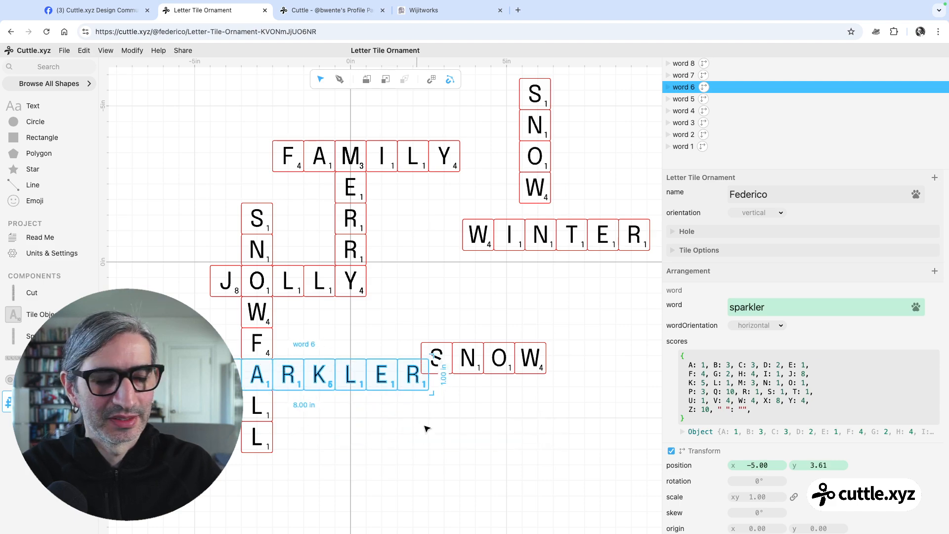
{"action": "left_click", "coordinate": [433, 431]}
Move the horizontal SNOW aside, set WINTER's wordOrientation to vertical, and place its R tile over SPARKLER's final R
{"action": "left_click_drag", "start_coordinate": [505, 368], "coordinate": [609, 394]}
{"action": "left_click_drag", "start_coordinate": [526, 244], "coordinate": [381, 296]}
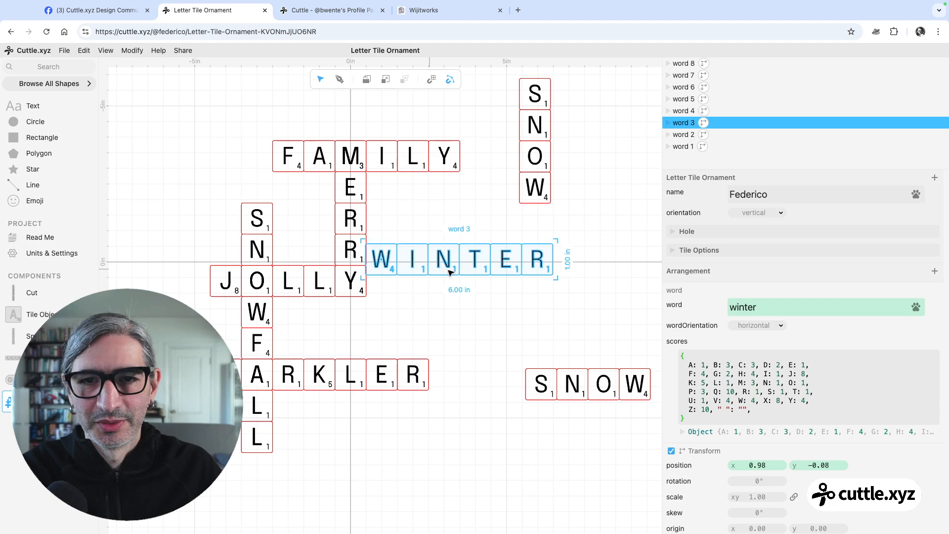
{"action": "left_click", "coordinate": [761, 326]}
{"action": "key", "text": "Return"}
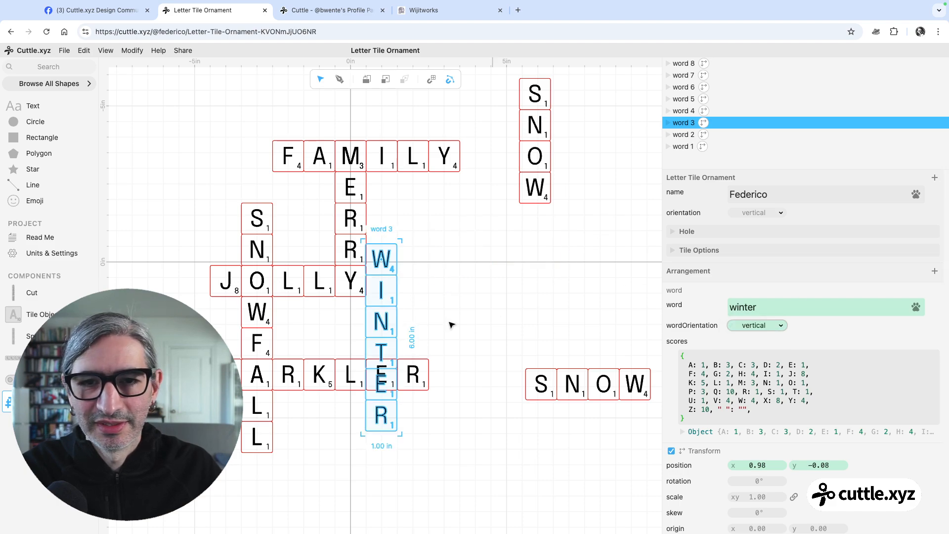
{"action": "left_click_drag", "start_coordinate": [373, 441], "coordinate": [405, 400]}
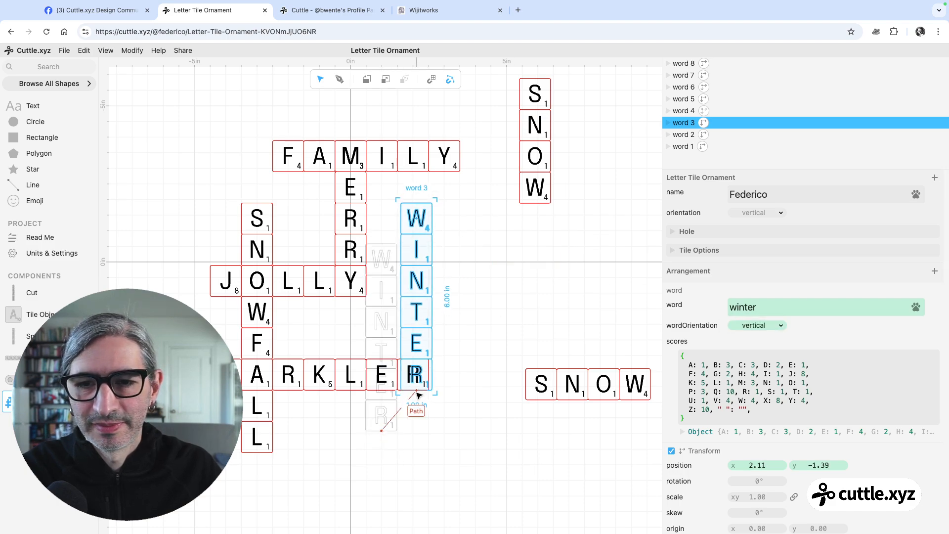
{"action": "left_click", "coordinate": [485, 350]}
Delete the two spare SNOW words, one horizontal and one vertical, beside the interlocking arrangement
{"action": "scroll", "coordinate": [486, 338], "scroll_direction": "down", "scroll_amount": 1}
{"action": "left_click_drag", "start_coordinate": [496, 326], "coordinate": [554, 272]}
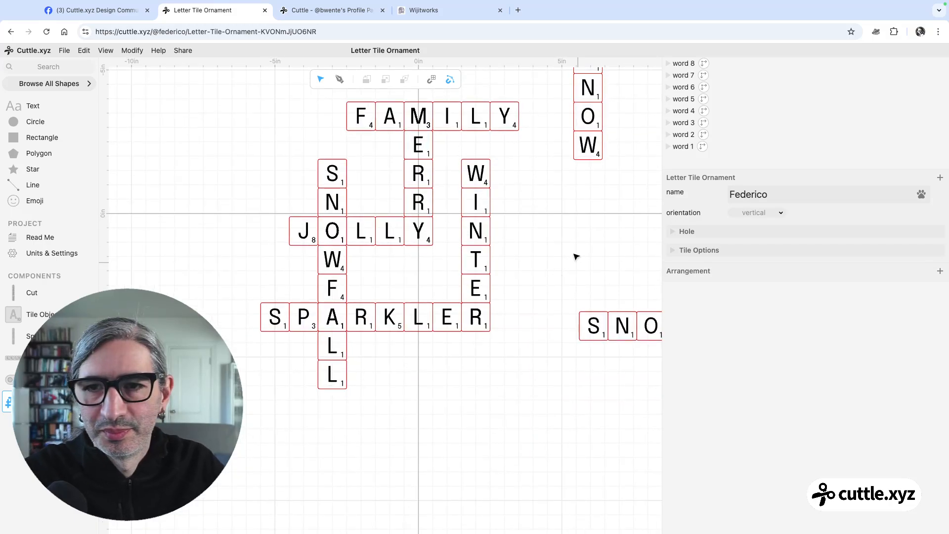
{"action": "scroll", "coordinate": [574, 256], "scroll_direction": "down", "scroll_amount": 1}
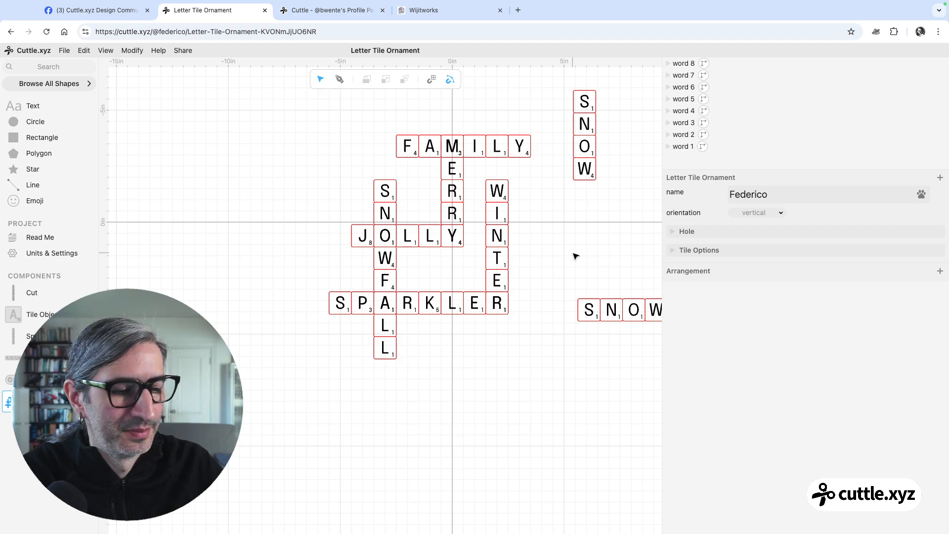
{"action": "left_click_drag", "start_coordinate": [554, 251], "coordinate": [637, 348]}
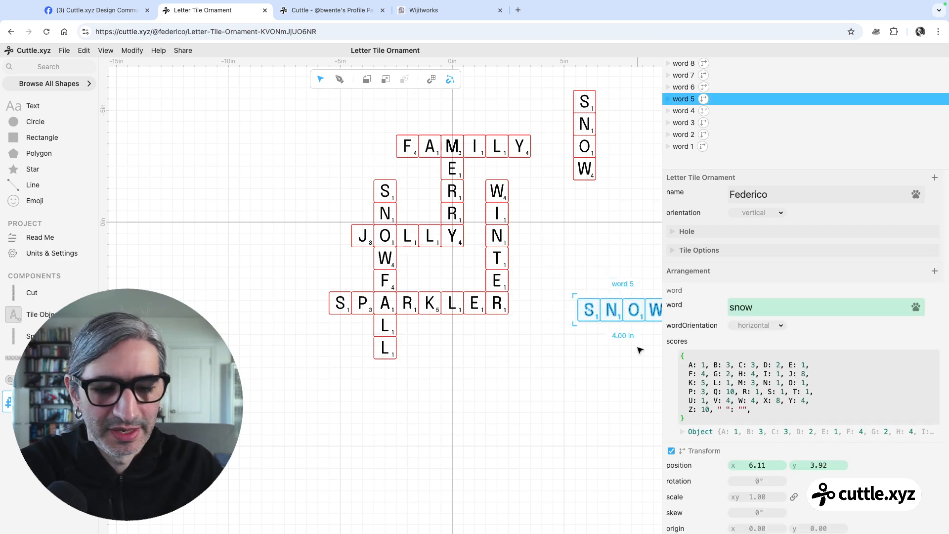
{"action": "key", "text": "Delete"}
{"action": "scroll", "coordinate": [632, 336], "scroll_direction": "down", "scroll_amount": 1}
{"action": "left_click_drag", "start_coordinate": [612, 157], "coordinate": [557, 190]}
{"action": "key", "text": "Delete"}
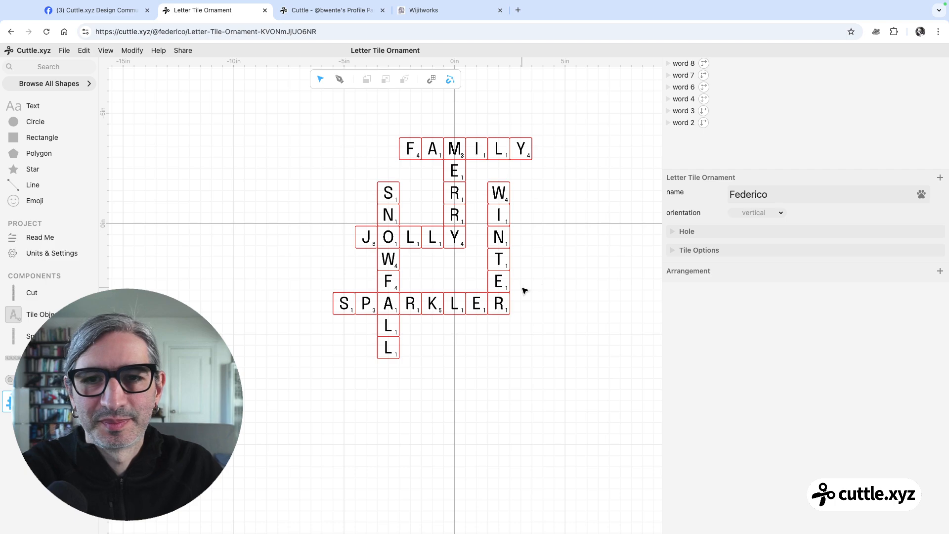
{"action": "scroll", "coordinate": [524, 290], "scroll_direction": "down", "scroll_amount": 1}
{"action": "scroll", "coordinate": [540, 333], "scroll_direction": "up", "scroll_amount": 3}
{"action": "left_click_drag", "start_coordinate": [558, 315], "coordinate": [554, 317]}
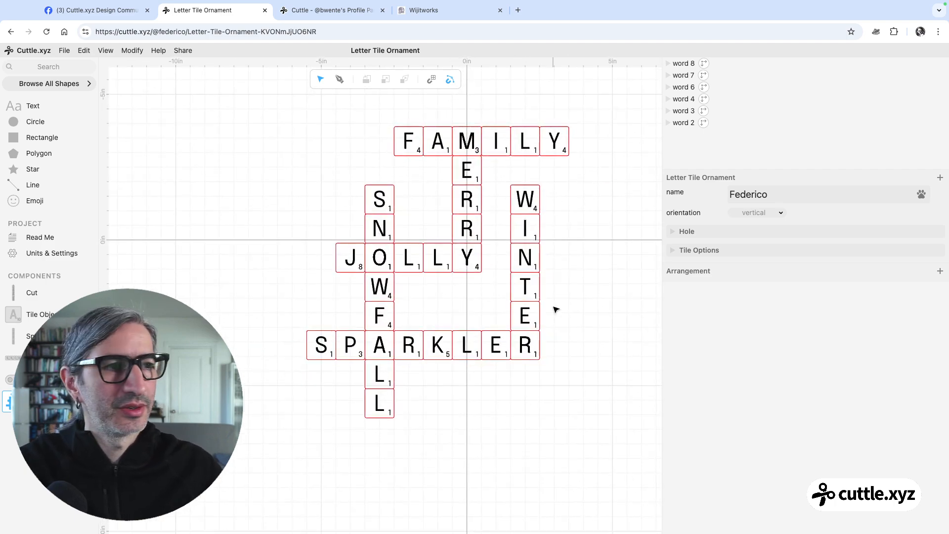
{"action": "scroll", "coordinate": [518, 238], "scroll_direction": "up", "scroll_amount": 1}
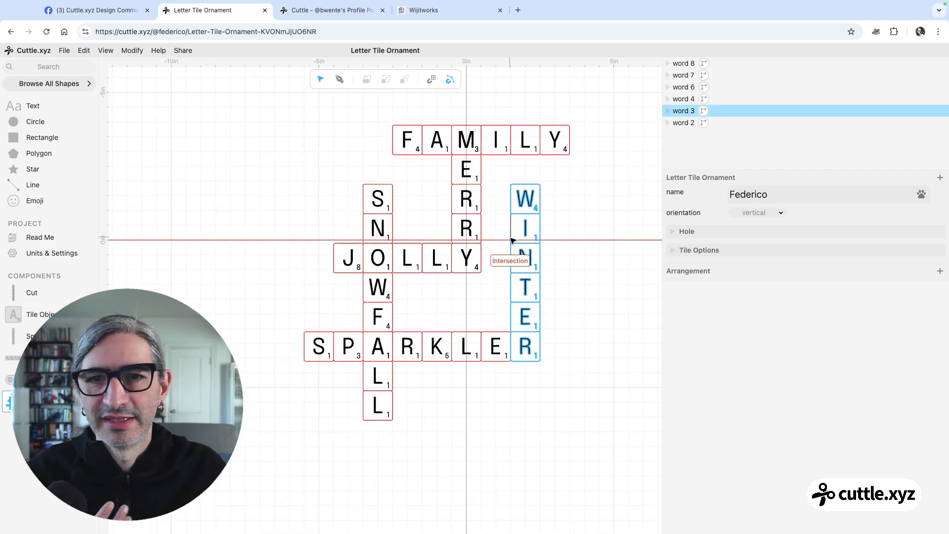
{"action": "scroll", "coordinate": [581, 250], "scroll_direction": "up", "scroll_amount": 1}
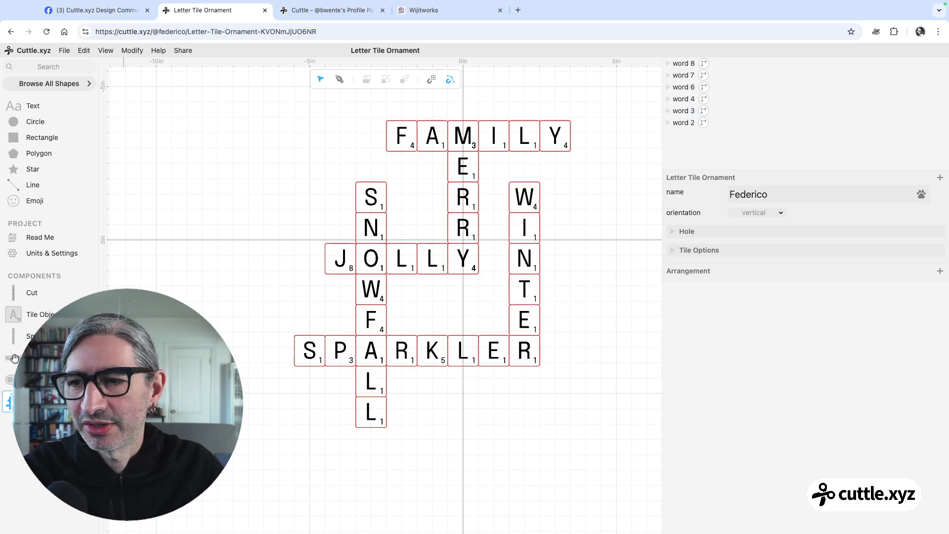
Try a single-letter word "o" between MERRY's first R and WINTER's W, and delete it again
{"action": "left_click_drag", "start_coordinate": [10, 357], "coordinate": [204, 179]}
{"action": "left_click", "coordinate": [762, 308]}
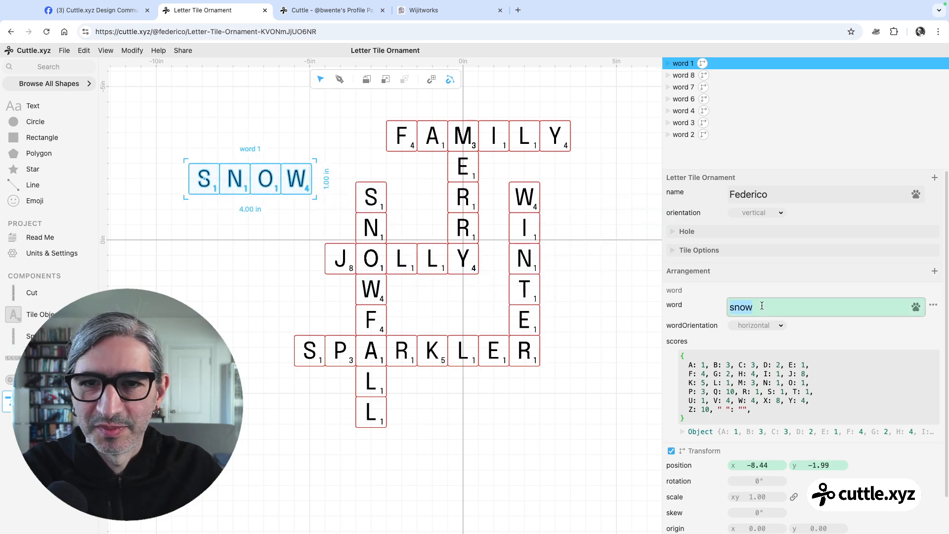
{"action": "type", "text": "o"}
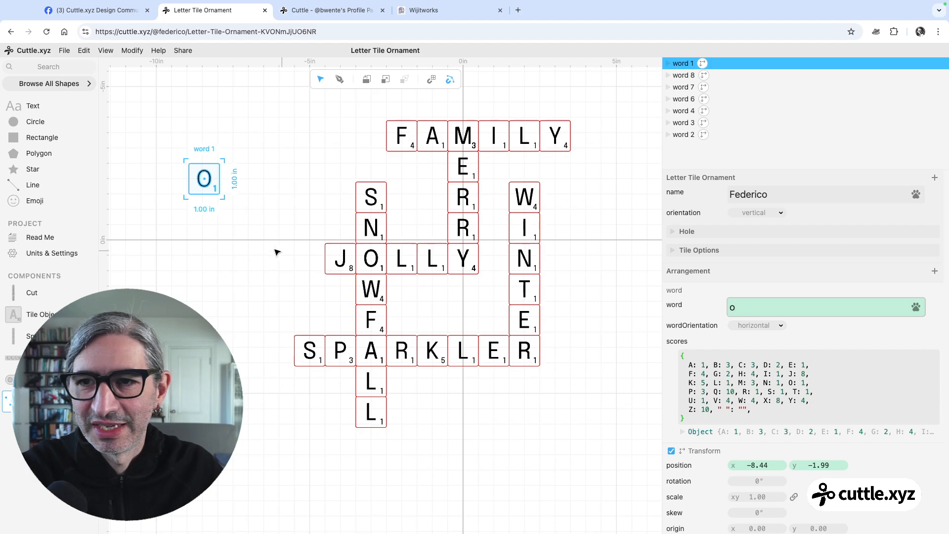
{"action": "left_click", "coordinate": [241, 256]}
{"action": "left_click_drag", "start_coordinate": [204, 167], "coordinate": [483, 199]}
{"action": "left_click", "coordinate": [608, 251]}
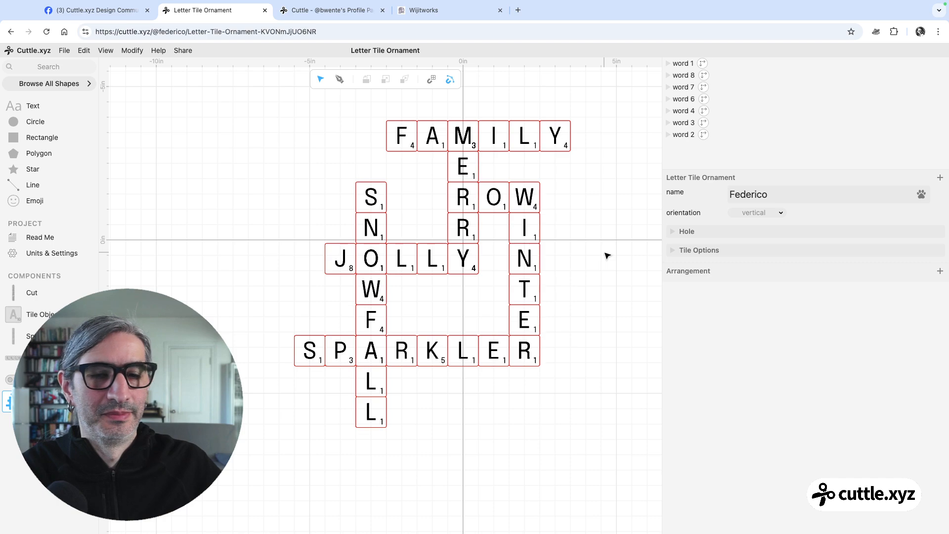
{"action": "left_click", "coordinate": [502, 184]}
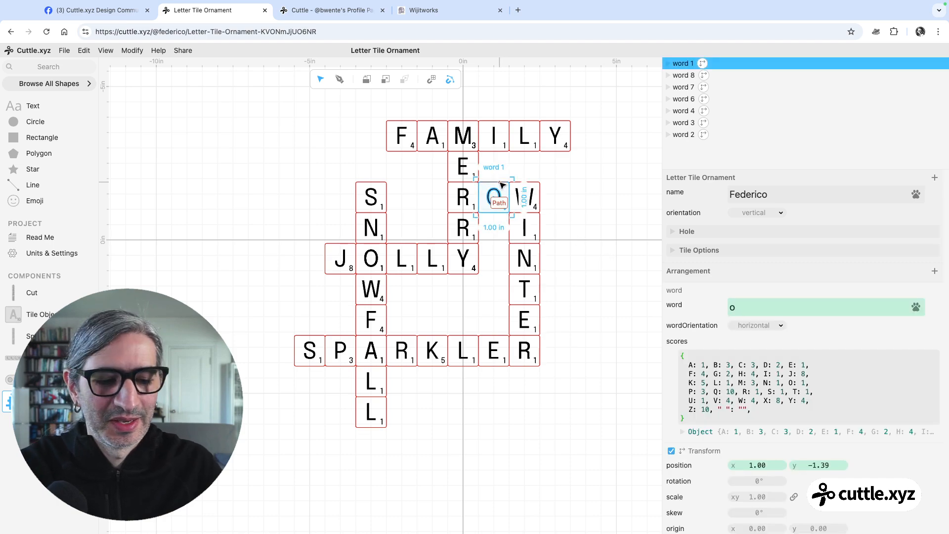
{"action": "key", "text": "BackSpace"}
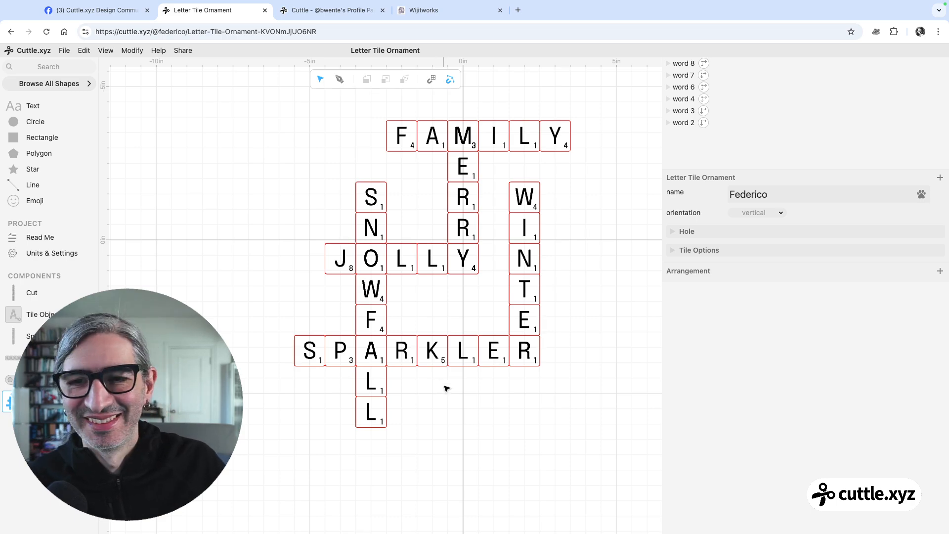
Open the Cut component and set the keychain's orientation parameter to horizontal
{"action": "scroll", "coordinate": [621, 240], "scroll_direction": "up", "scroll_amount": 1}
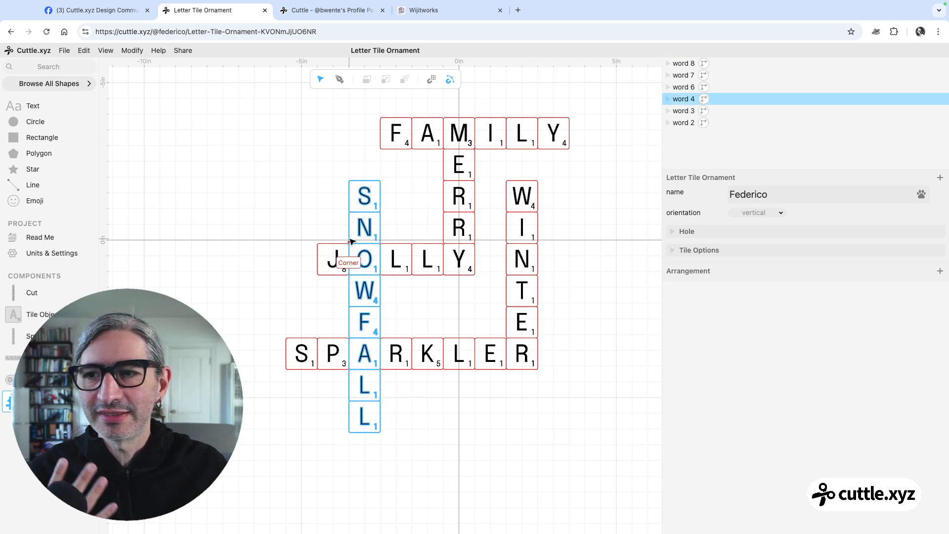
{"action": "left_click", "coordinate": [62, 294]}
{"action": "left_click_drag", "start_coordinate": [292, 248], "coordinate": [370, 222]}
{"action": "left_click", "coordinate": [773, 215]}
{"action": "left_click", "coordinate": [425, 225]}
{"action": "scroll", "coordinate": [420, 222], "scroll_direction": "up", "scroll_amount": 2}
{"action": "scroll", "coordinate": [371, 222], "scroll_direction": "up", "scroll_amount": 2}
{"action": "scroll", "coordinate": [352, 252], "scroll_direction": "up", "scroll_amount": 1}
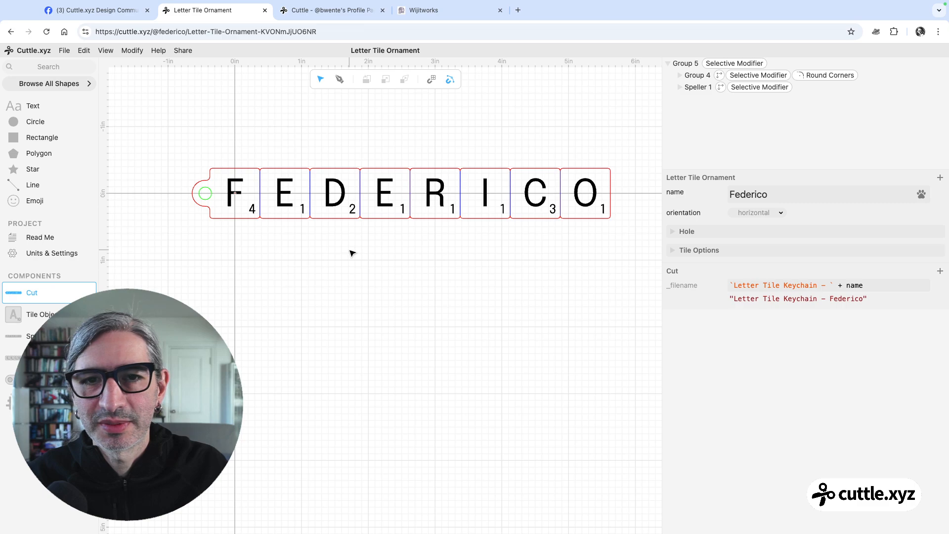
{"action": "left_click_drag", "start_coordinate": [351, 253], "coordinate": [353, 260]}
{"action": "scroll", "coordinate": [280, 224], "scroll_direction": "up", "scroll_amount": 1}
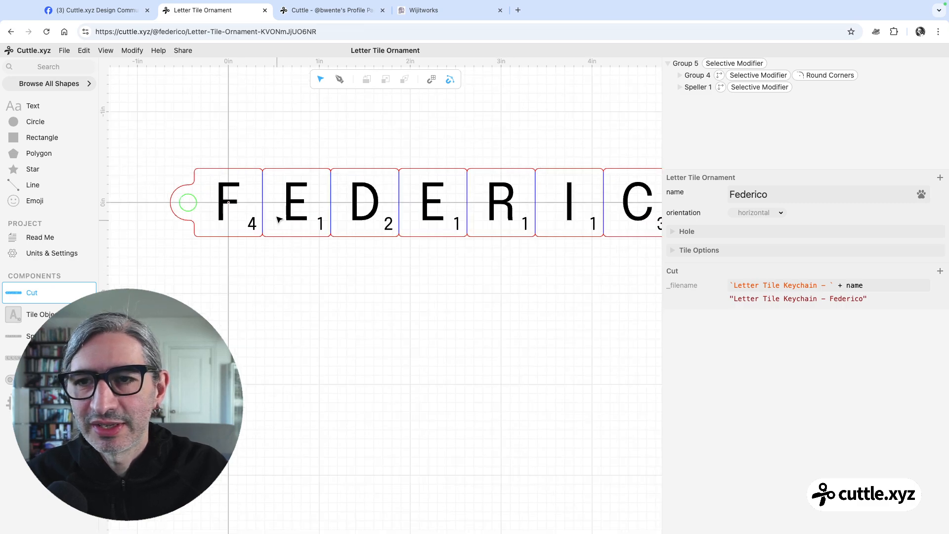
{"action": "scroll", "coordinate": [316, 252], "scroll_direction": "down", "scroll_amount": 1}
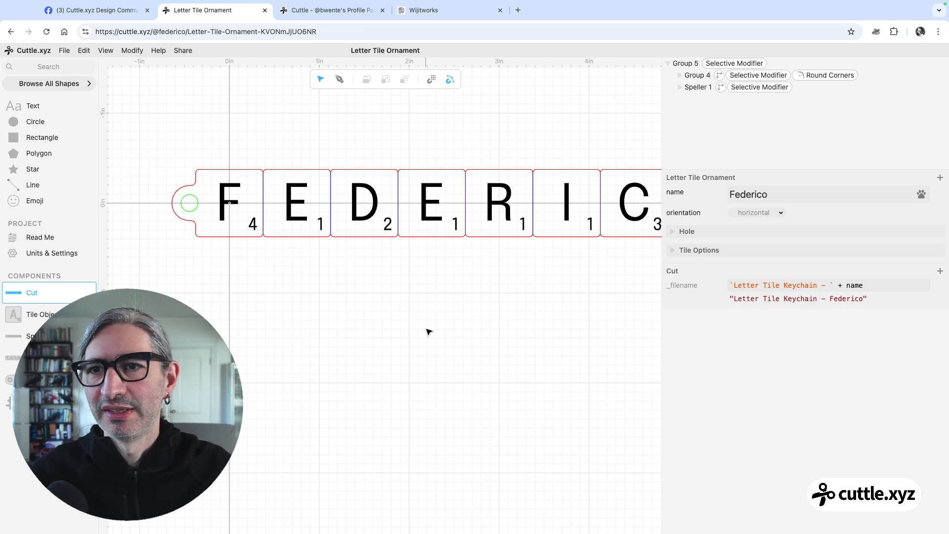
Review the template's Read Me page and return to the Arrangement component
{"action": "left_click", "coordinate": [31, 233]}
{"action": "scroll", "coordinate": [395, 276], "scroll_direction": "up", "scroll_amount": 1}
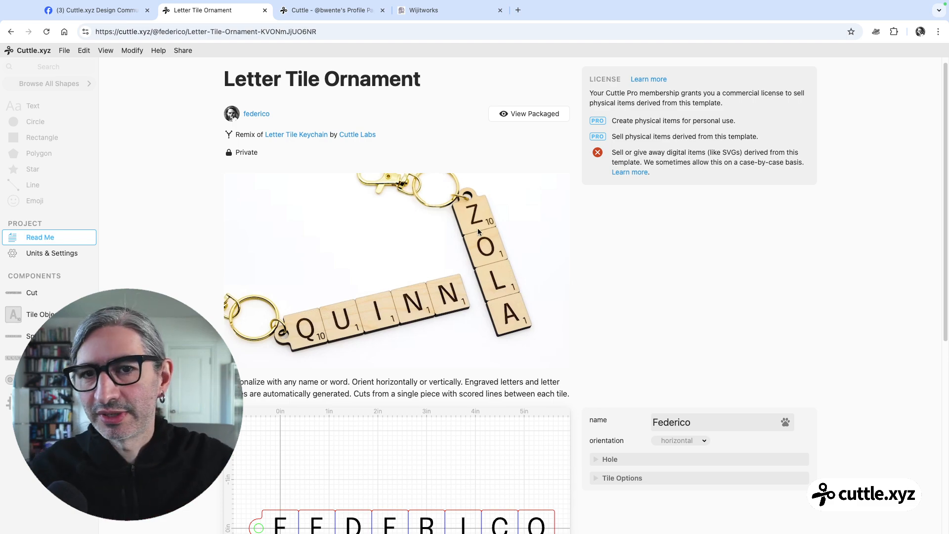
{"action": "scroll", "coordinate": [486, 257], "scroll_direction": "down", "scroll_amount": 5}
{"action": "scroll", "coordinate": [426, 274], "scroll_direction": "up", "scroll_amount": 5}
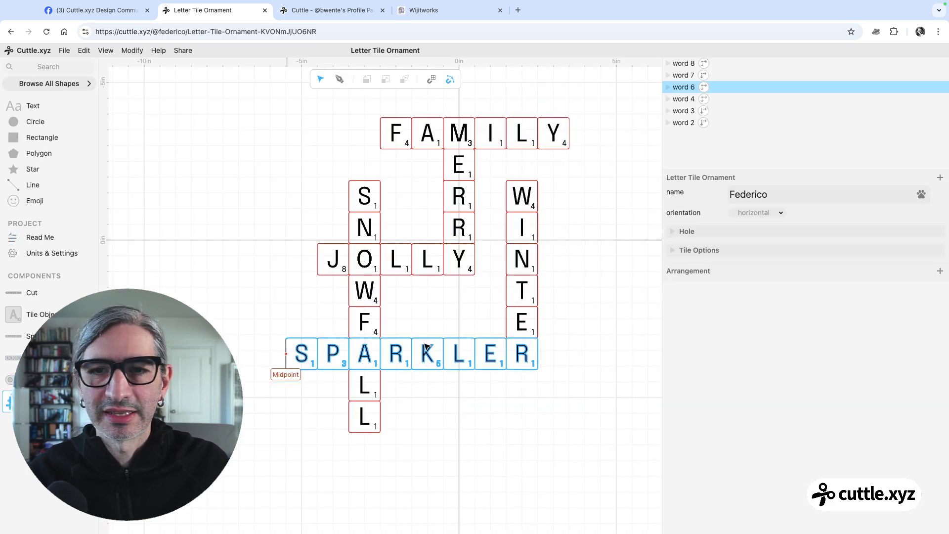
{"action": "left_click", "coordinate": [600, 314]}
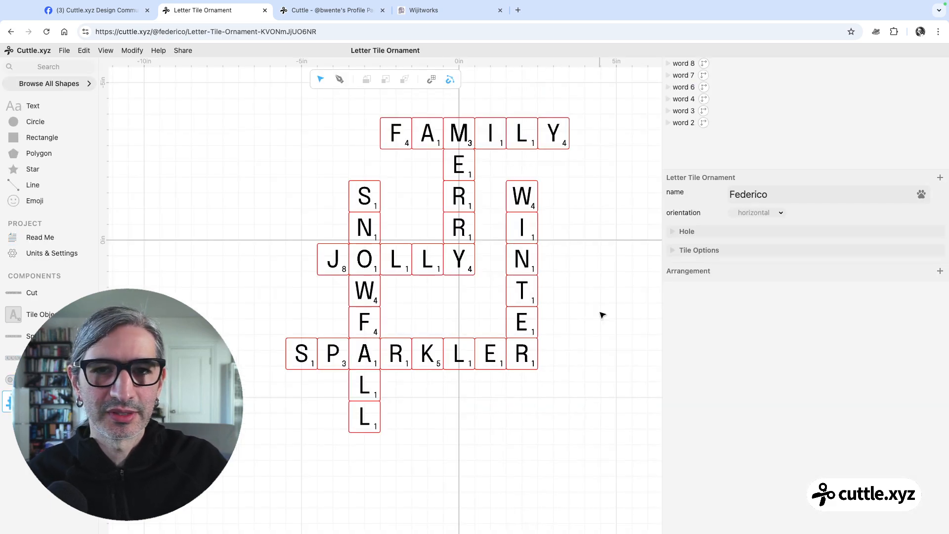
{"action": "scroll", "coordinate": [600, 315], "scroll_direction": "down", "scroll_amount": 1}
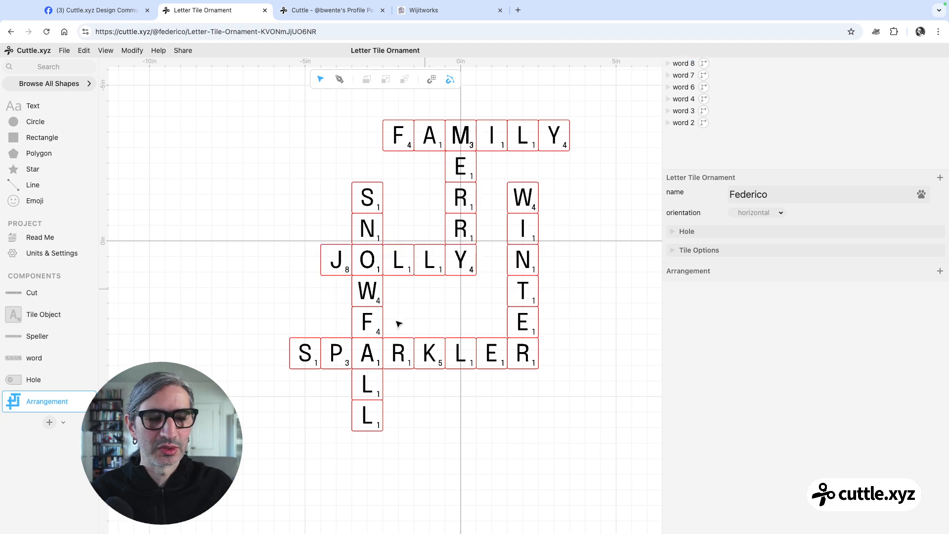
Create a new component and place an instance of the Arrangement component in it
{"action": "left_click", "coordinate": [49, 423]}
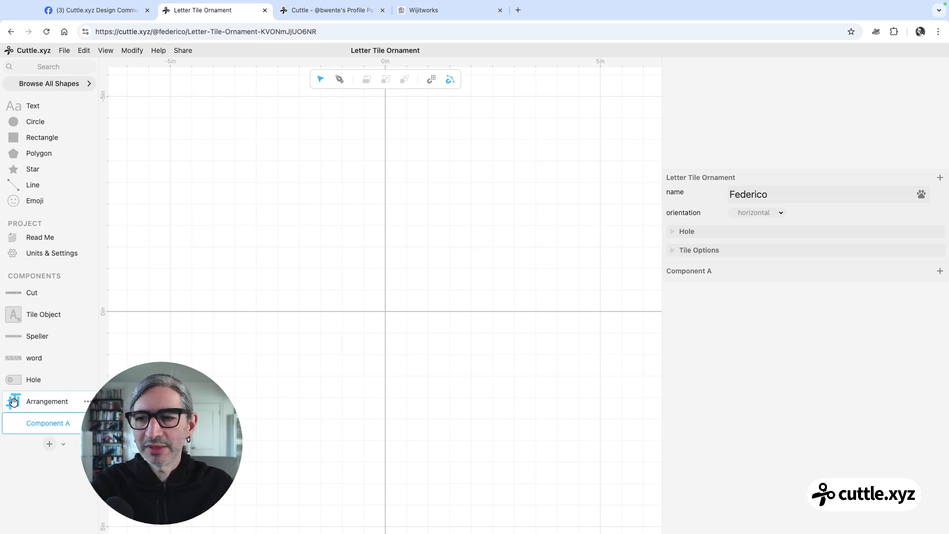
{"action": "left_click_drag", "start_coordinate": [14, 403], "coordinate": [385, 297]}
{"action": "left_click", "coordinate": [552, 287]}
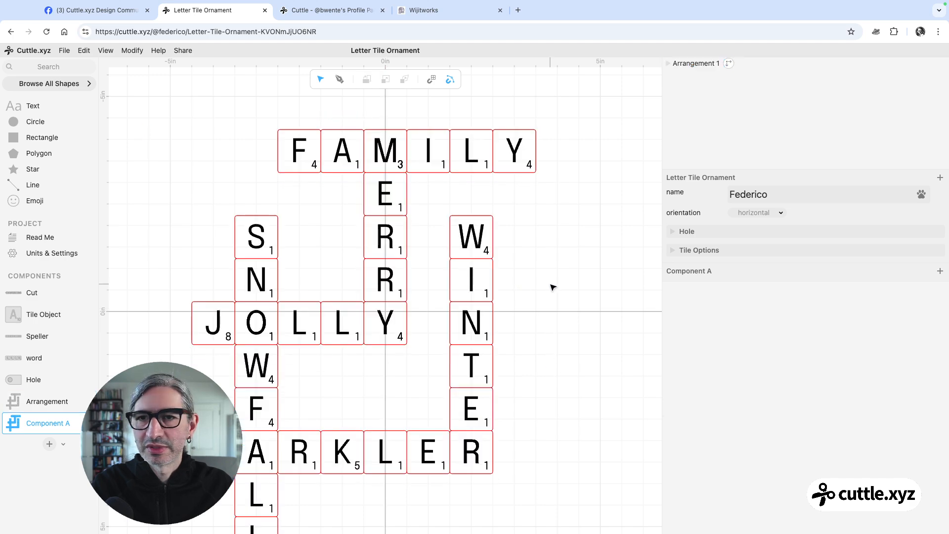
{"action": "scroll", "coordinate": [553, 287], "scroll_direction": "down", "scroll_amount": 5}
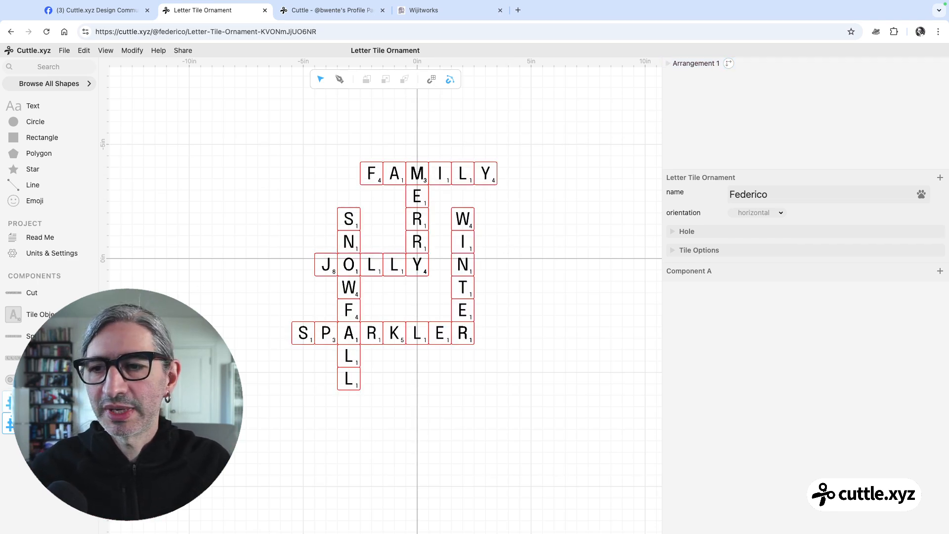
Compare the original Arrangement component with the new component and check that its crossword is selected as one instance
{"action": "left_click", "coordinate": [30, 402]}
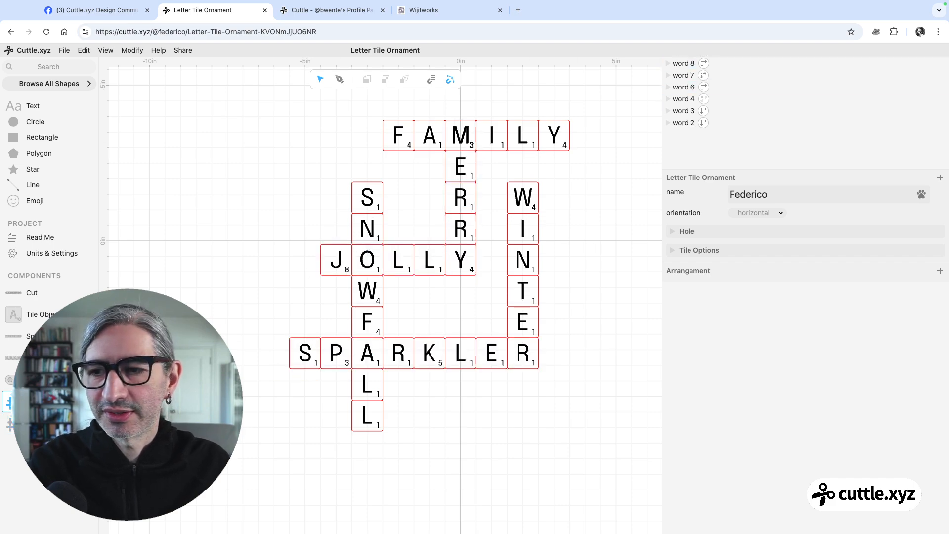
{"action": "left_click", "coordinate": [30, 423]}
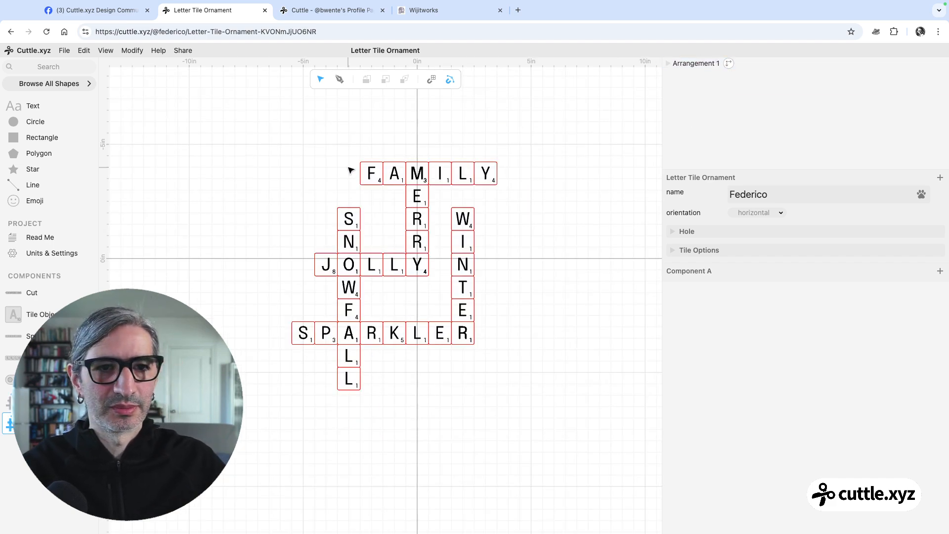
{"action": "scroll", "coordinate": [356, 160], "scroll_direction": "down", "scroll_amount": 1}
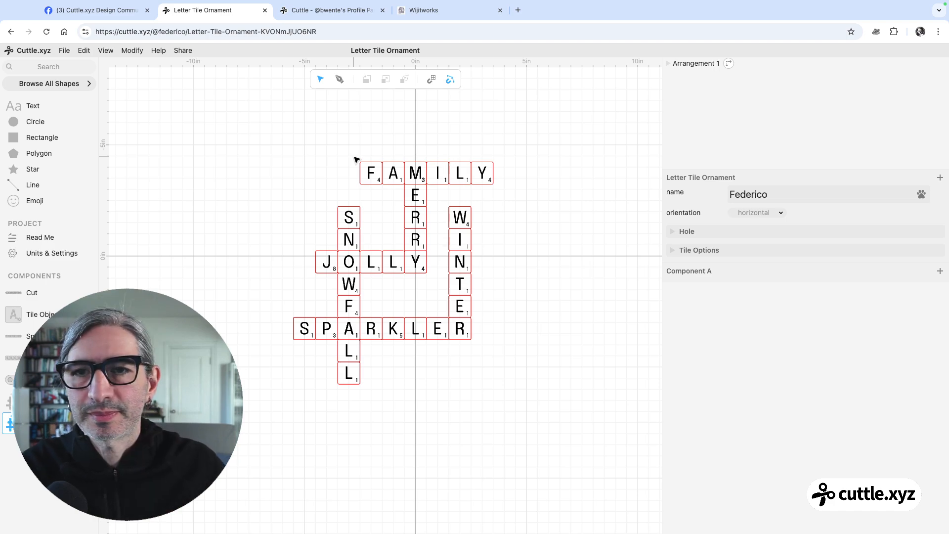
{"action": "scroll", "coordinate": [288, 153], "scroll_direction": "down", "scroll_amount": 2}
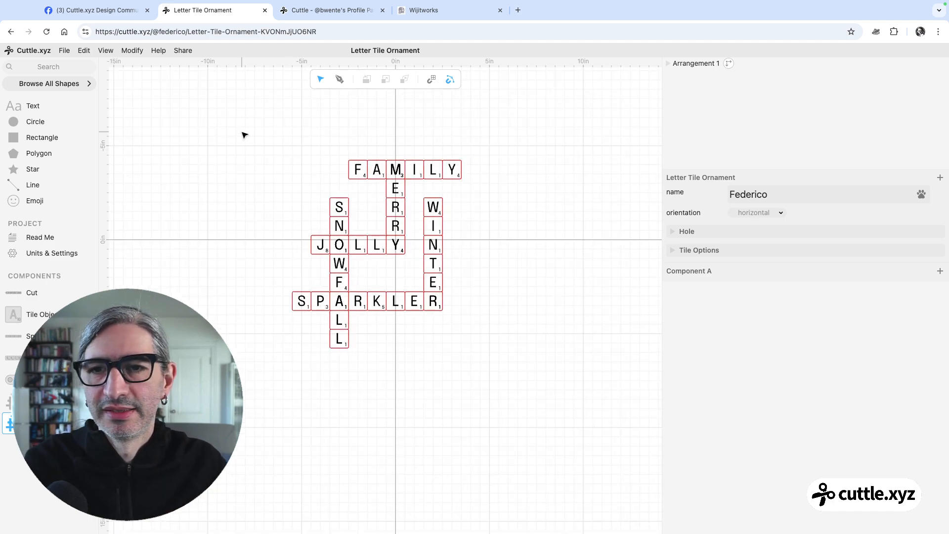
{"action": "left_click_drag", "start_coordinate": [239, 132], "coordinate": [568, 400]}
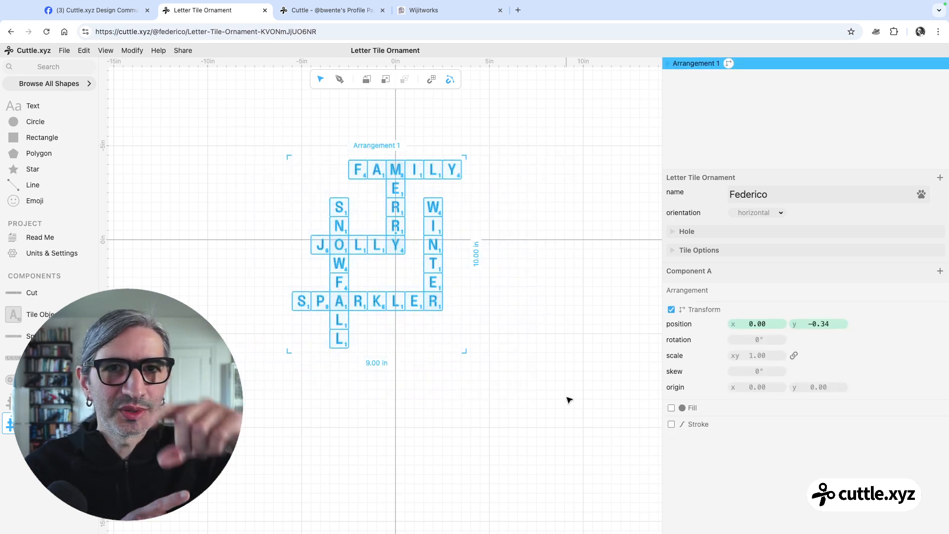
{"action": "left_click", "coordinate": [513, 334]}
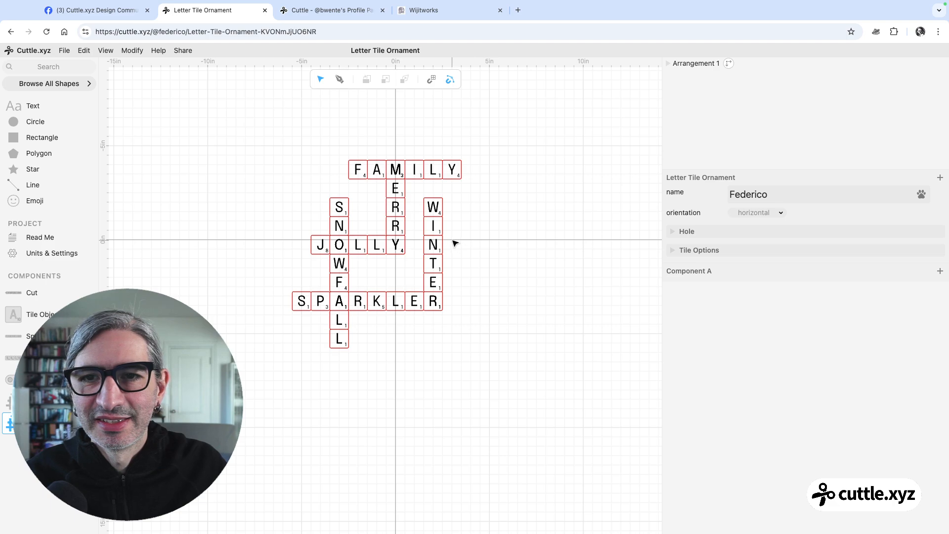
{"action": "scroll", "coordinate": [454, 243], "scroll_direction": "up", "scroll_amount": 3}
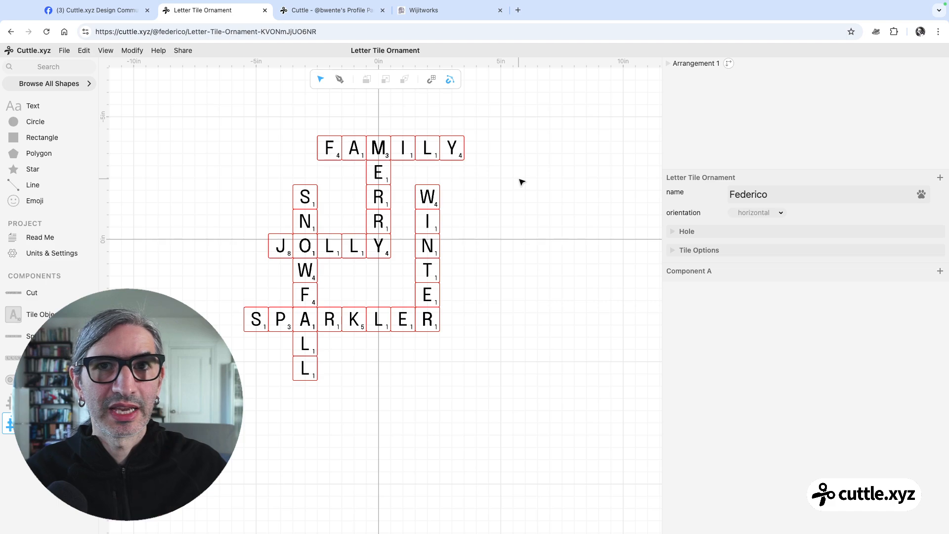
Apply the Weld And Score modifier to the Arrangement instance in the new component and inspect the welded outlines and score lines
{"action": "left_click", "coordinate": [139, 55]}
{"action": "left_click", "coordinate": [244, 96]}
{"action": "left_click_drag", "start_coordinate": [181, 100], "coordinate": [588, 398]}
{"action": "left_click", "coordinate": [132, 50]}
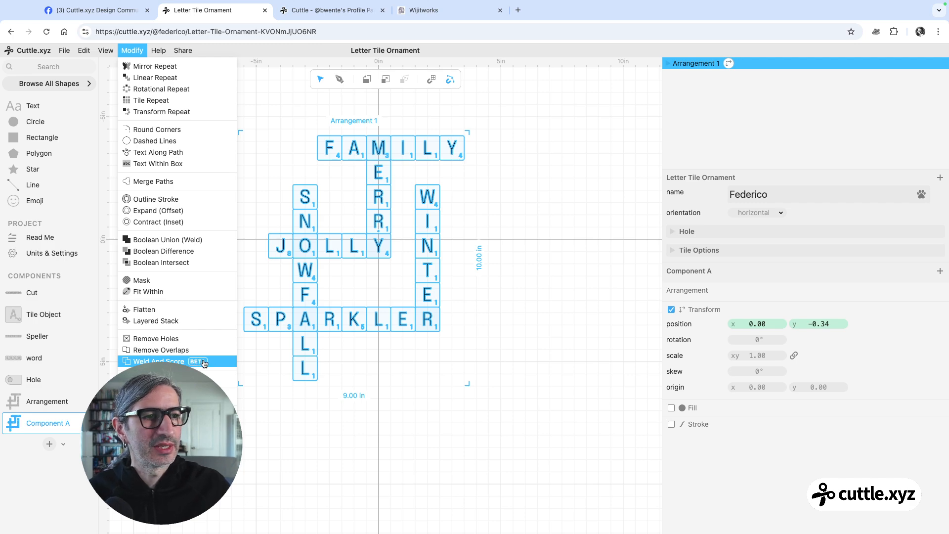
{"action": "left_click", "coordinate": [202, 362]}
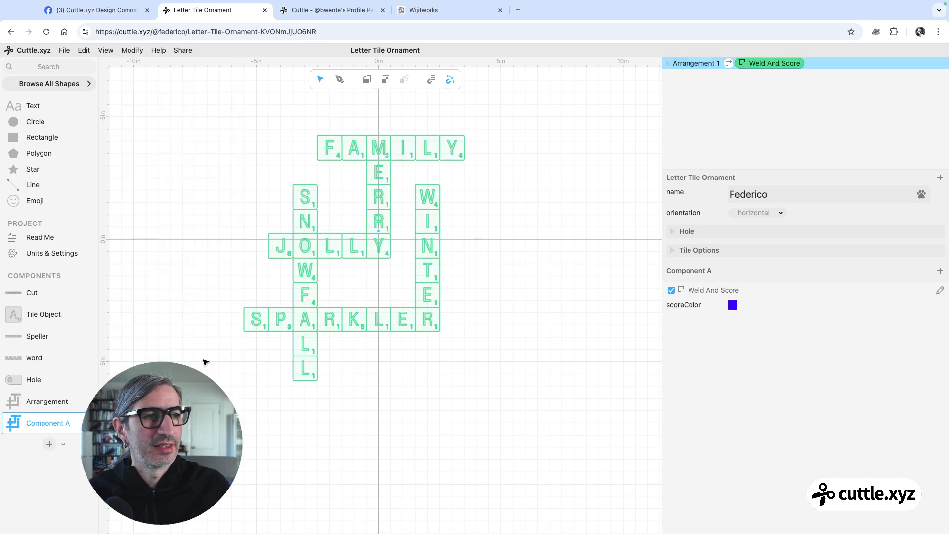
{"action": "left_click", "coordinate": [479, 357]}
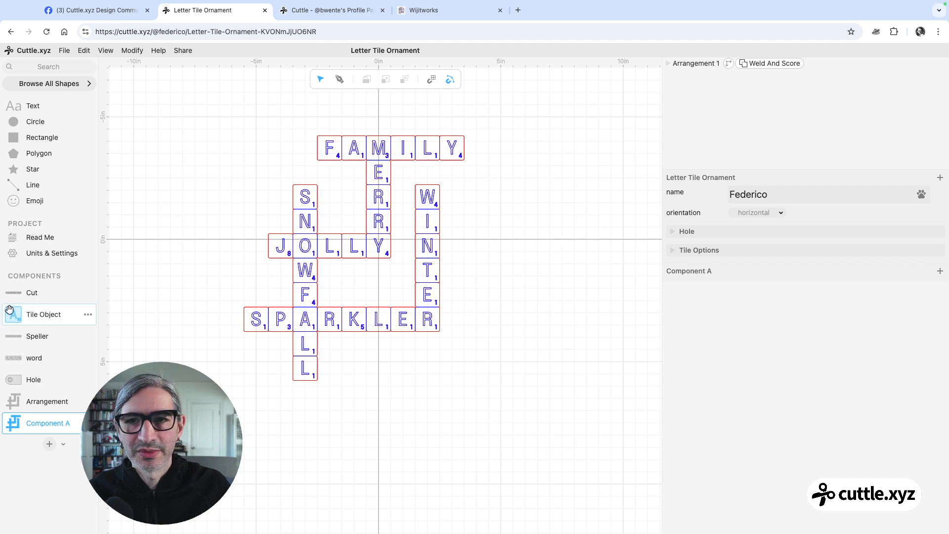
{"action": "scroll", "coordinate": [398, 222], "scroll_direction": "up", "scroll_amount": 3}
{"action": "scroll", "coordinate": [549, 226], "scroll_direction": "up", "scroll_amount": 2}
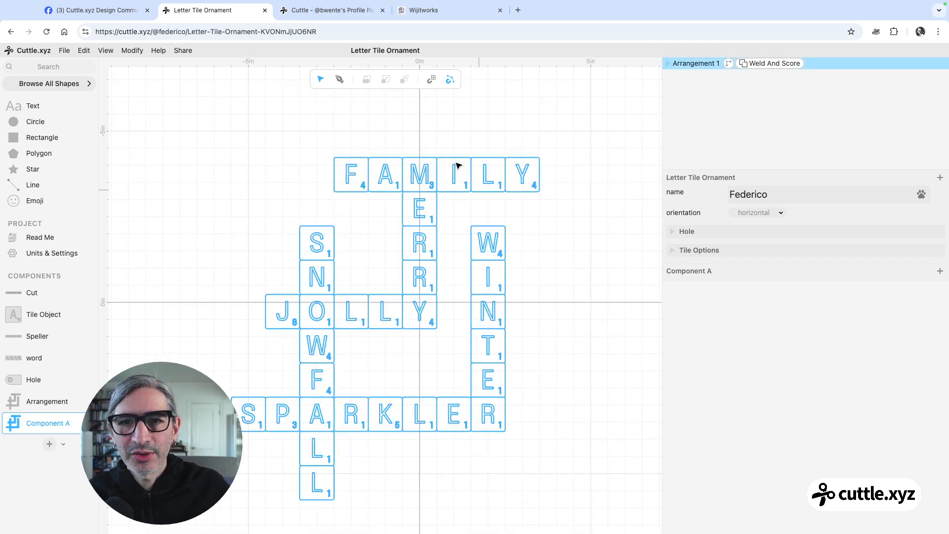
{"action": "scroll", "coordinate": [588, 256], "scroll_direction": "up", "scroll_amount": 1}
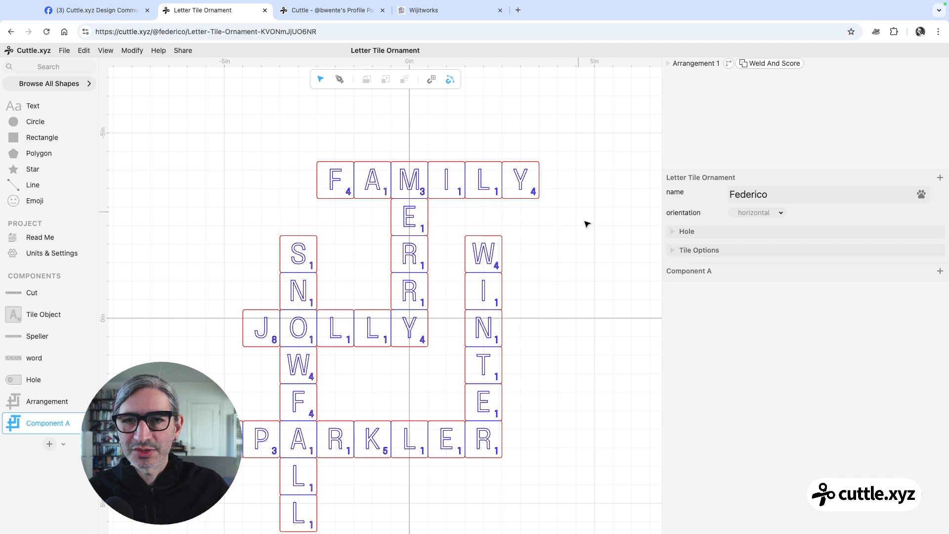
{"action": "scroll", "coordinate": [584, 220], "scroll_direction": "down", "scroll_amount": 1}
{"action": "left_click", "coordinate": [510, 209]}
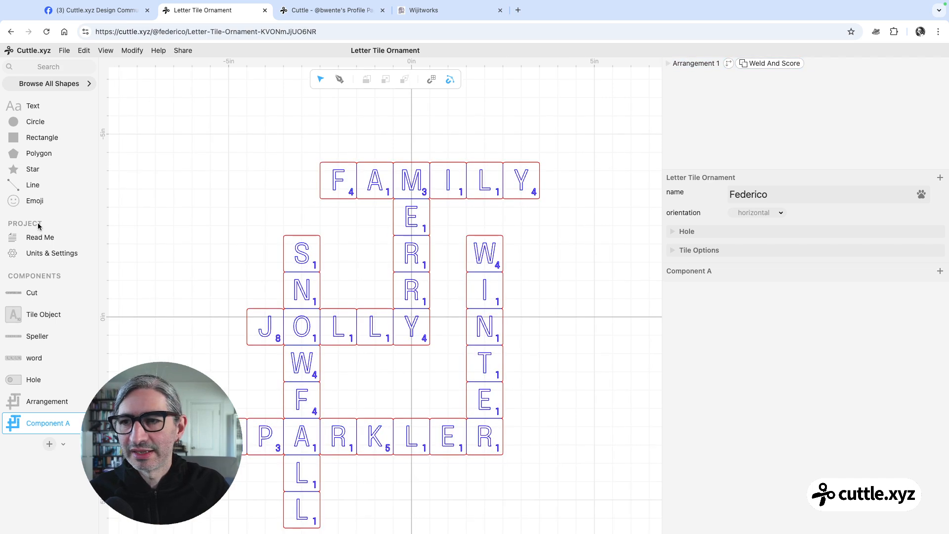
Revisit the Read Me page and open the Cut component to examine the full original keychain design
{"action": "left_click", "coordinate": [33, 240]}
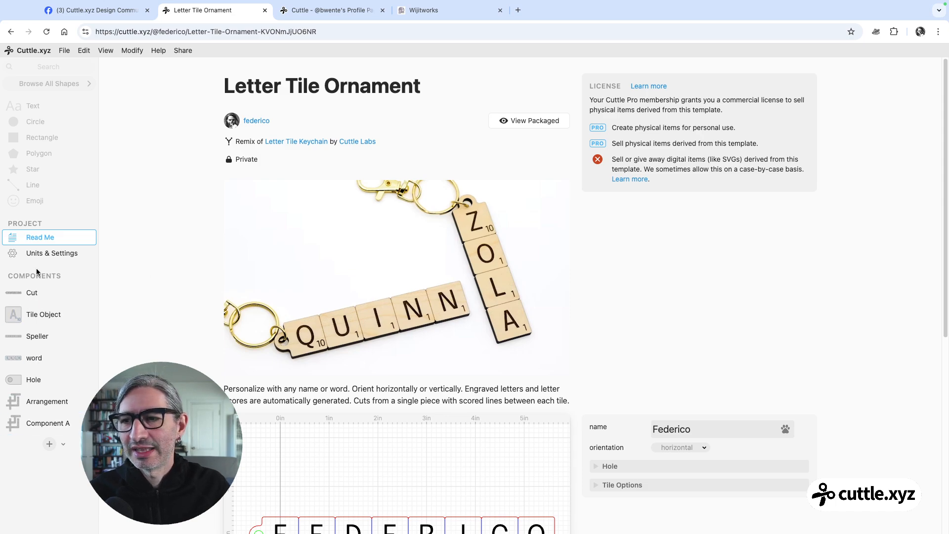
{"action": "left_click", "coordinate": [39, 296]}
{"action": "scroll", "coordinate": [568, 143], "scroll_direction": "down", "scroll_amount": 2}
{"action": "left_click_drag", "start_coordinate": [574, 143], "coordinate": [498, 171]}
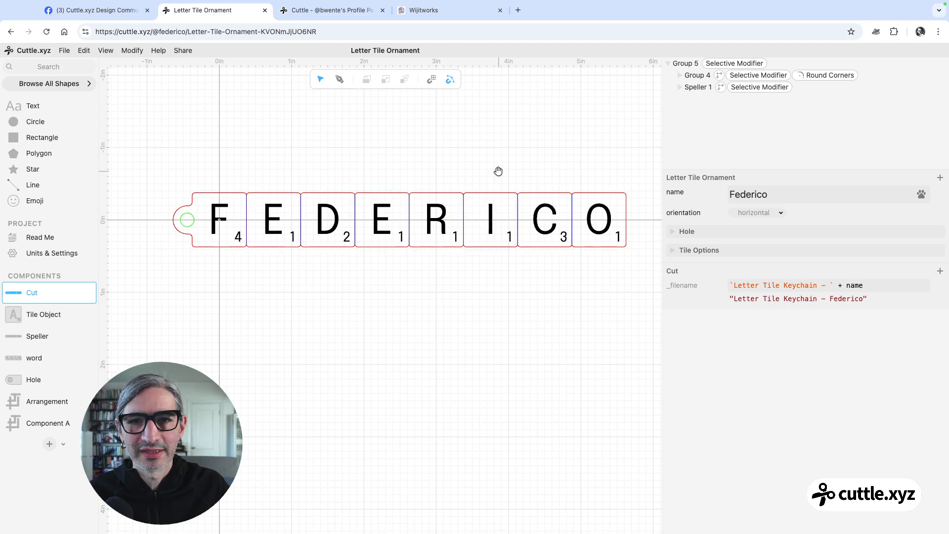
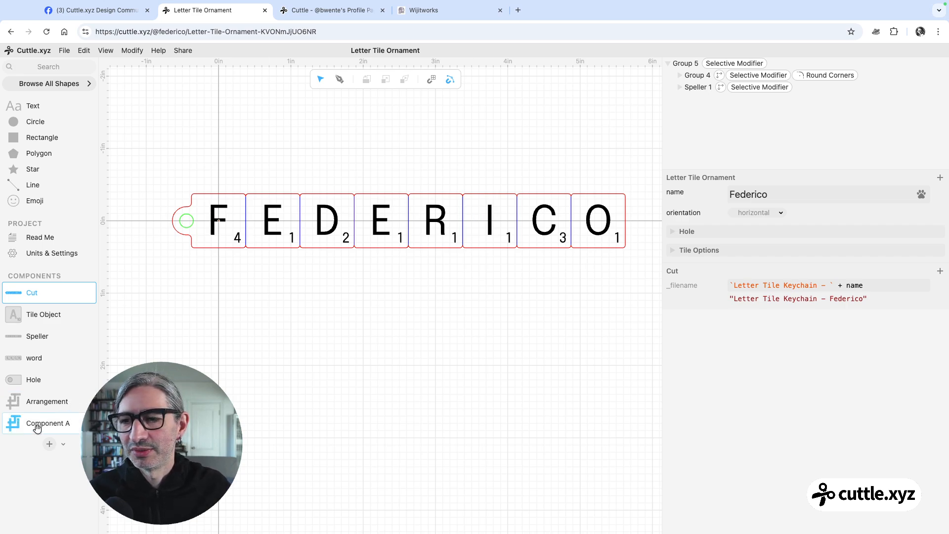
Open Component A and remove the Weld And Score modifier from its Arrangement instance
{"action": "left_click", "coordinate": [59, 420]}
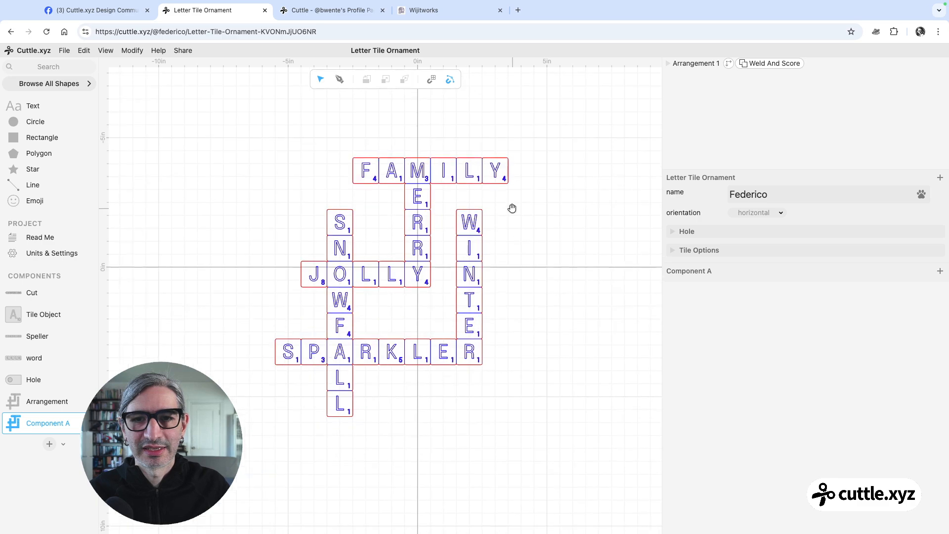
{"action": "left_click", "coordinate": [759, 64]}
{"action": "key", "text": "Delete"}
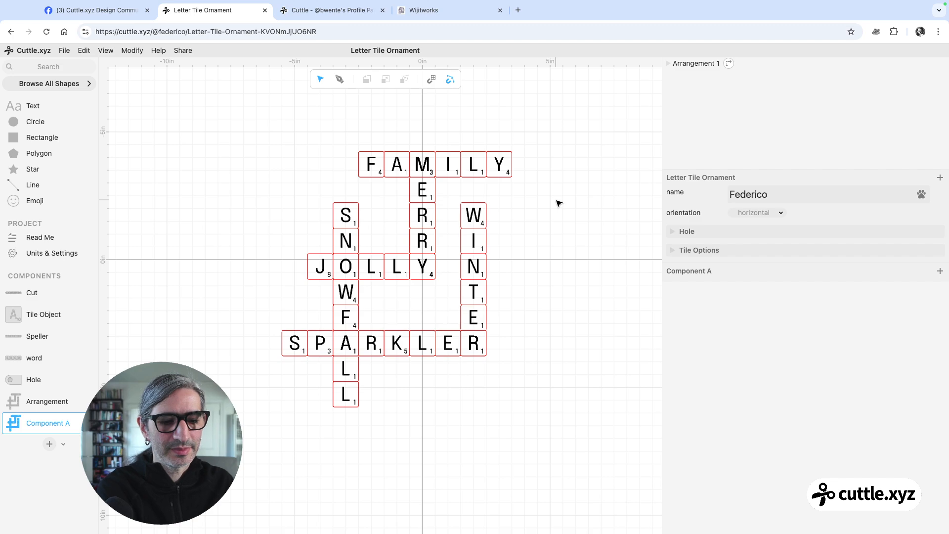
Apply a Selective Modifier to the Arrangement instance and set its modifier to WeldAndScore
{"action": "left_click_drag", "start_coordinate": [346, 193], "coordinate": [580, 420]}
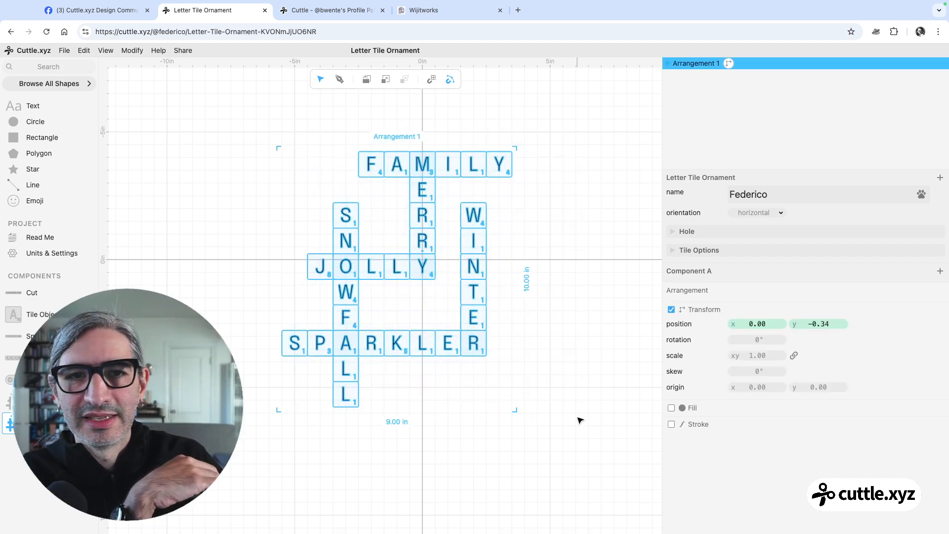
{"action": "left_click", "coordinate": [132, 54]}
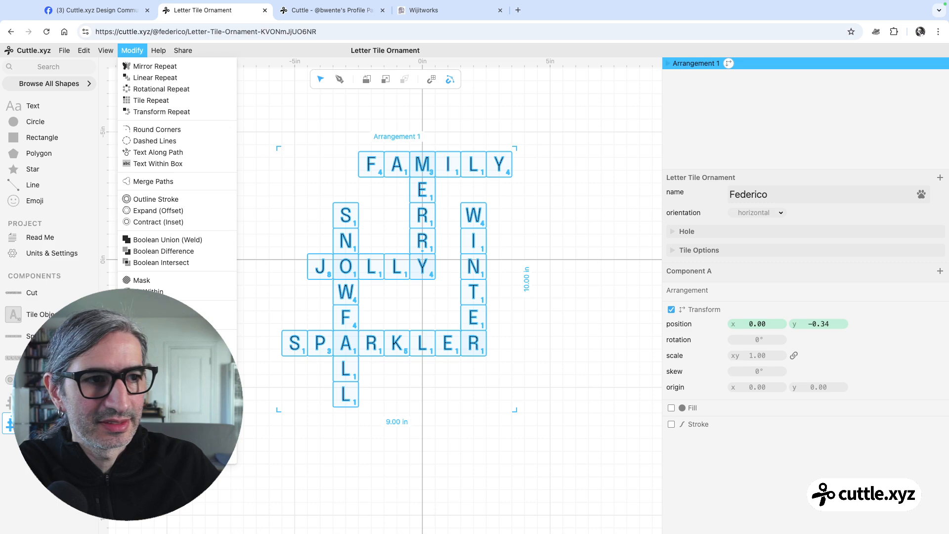
{"action": "left_click", "coordinate": [168, 240]}
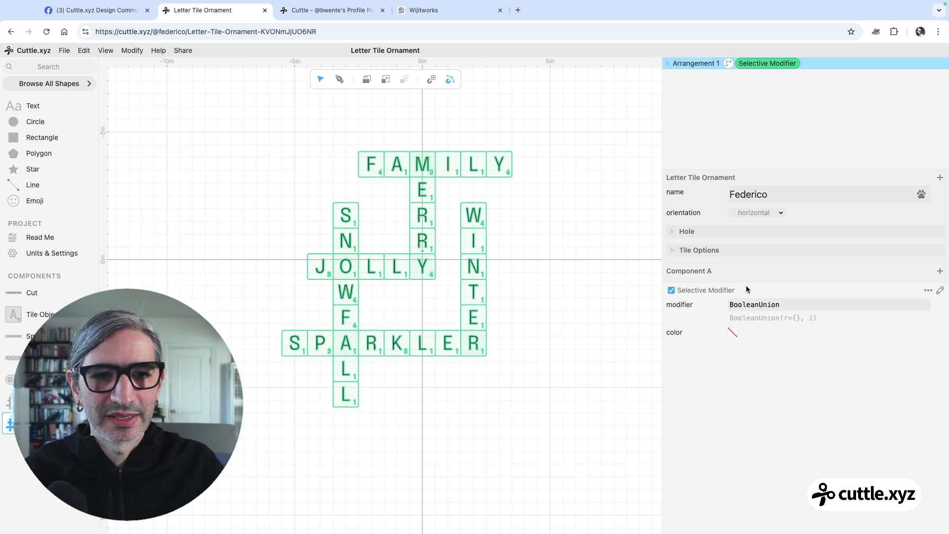
{"action": "left_click_drag", "start_coordinate": [779, 304], "coordinate": [722, 306]}
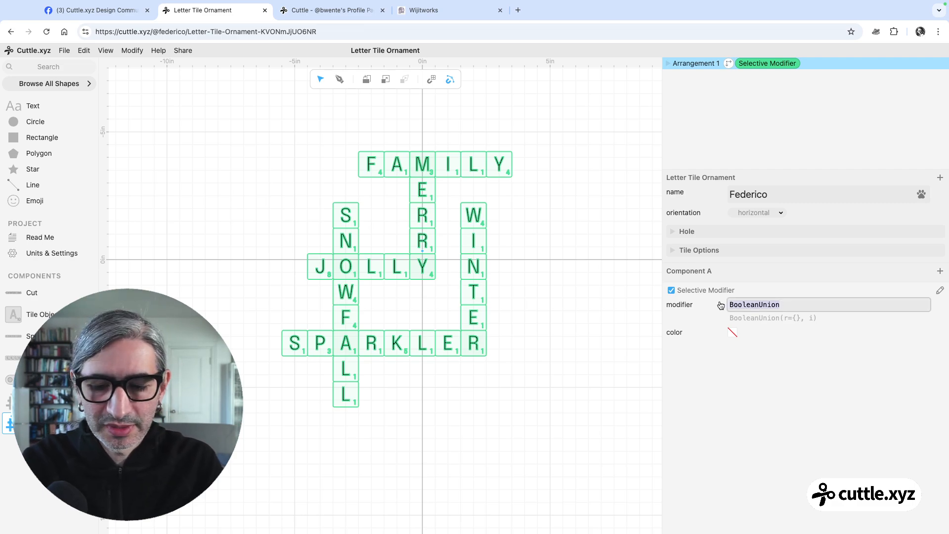
{"action": "type", "text": "we"}
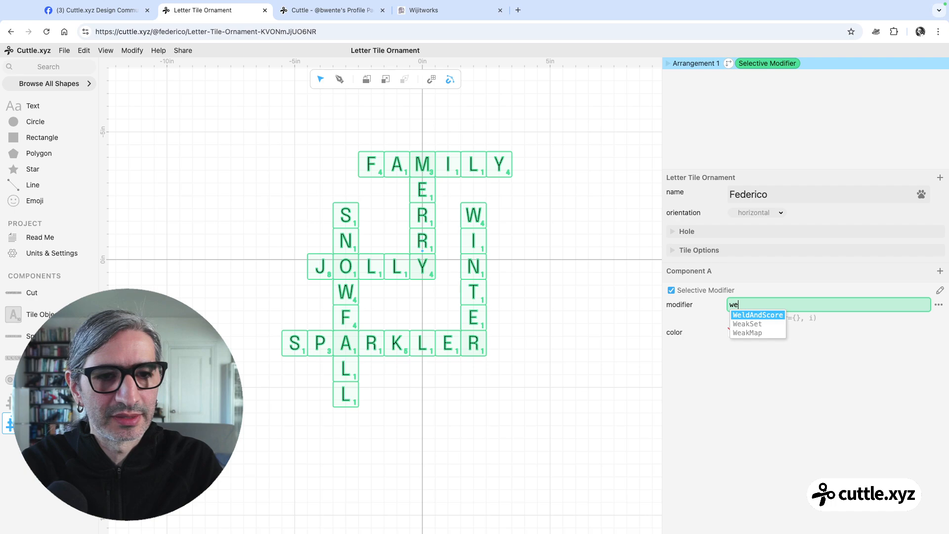
{"action": "key", "text": "Return"}
{"action": "left_click", "coordinate": [746, 349]}
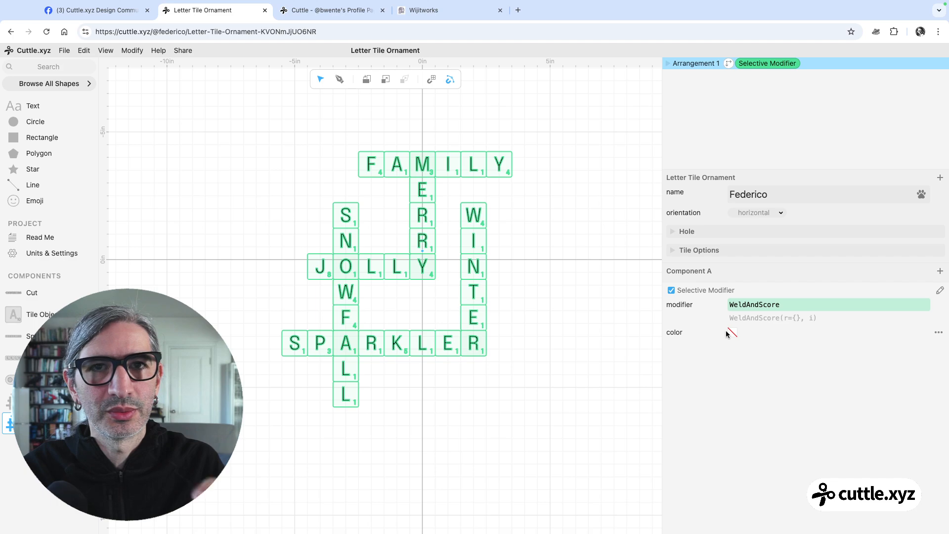
{"action": "left_click", "coordinate": [538, 380]}
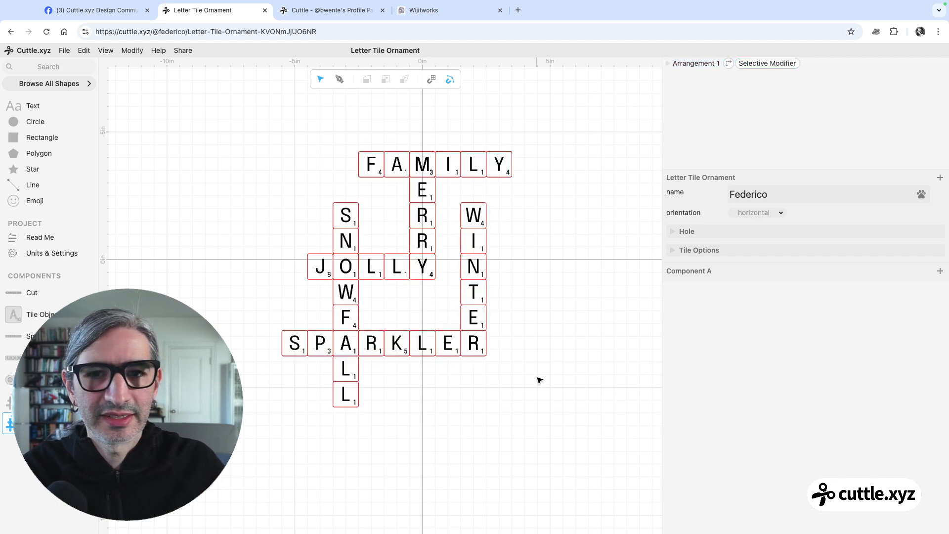
Set the color of the Arrangement's WeldAndScore Selective Modifier to red and check the outlines and score lines across the crossword
{"action": "left_click_drag", "start_coordinate": [553, 119], "coordinate": [381, 330]}
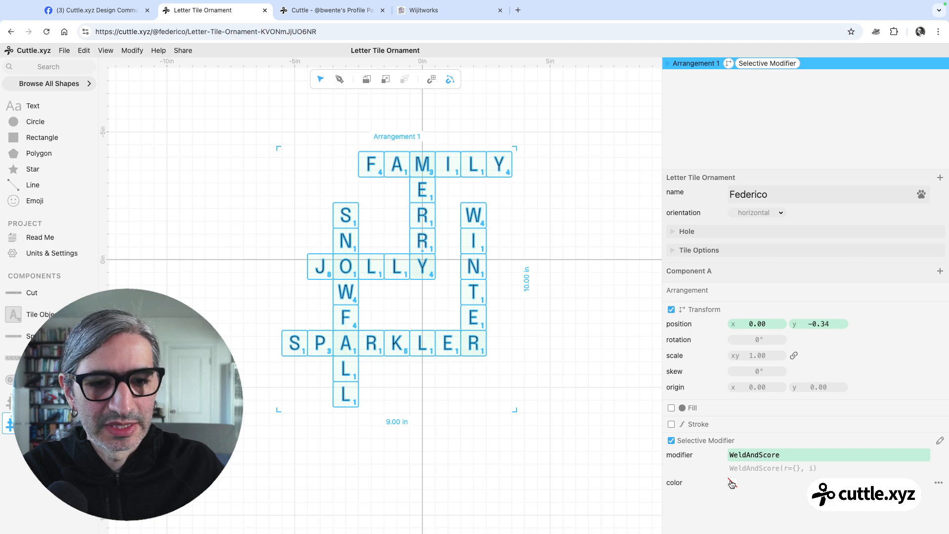
{"action": "left_click", "coordinate": [732, 484]}
{"action": "left_click", "coordinate": [810, 465]}
{"action": "left_click", "coordinate": [569, 443]}
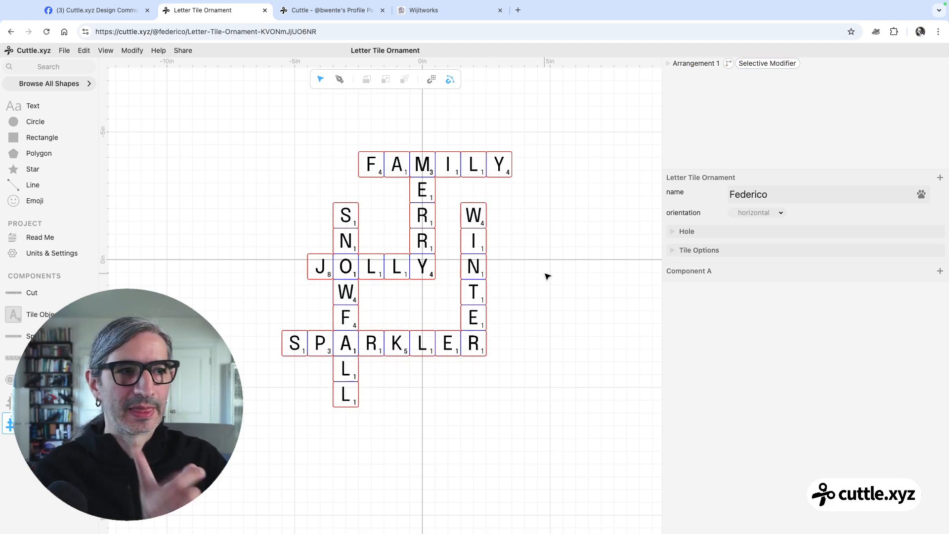
{"action": "scroll", "coordinate": [536, 271], "scroll_direction": "up", "scroll_amount": 5}
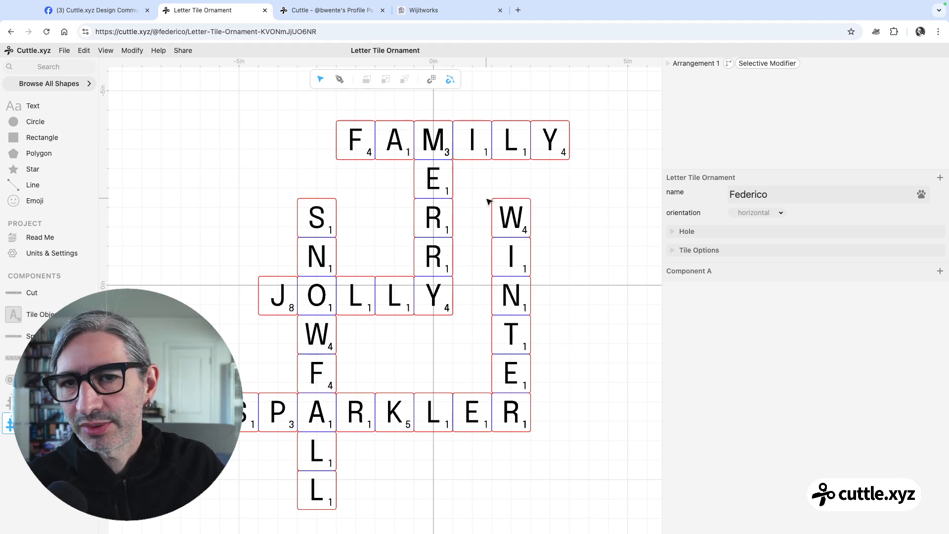
{"action": "scroll", "coordinate": [480, 217], "scroll_direction": "down", "scroll_amount": 2}
{"action": "scroll", "coordinate": [478, 227], "scroll_direction": "down", "scroll_amount": 3}
{"action": "scroll", "coordinate": [584, 295], "scroll_direction": "down", "scroll_amount": 1}
{"action": "left_click_drag", "start_coordinate": [582, 293], "coordinate": [557, 282]}
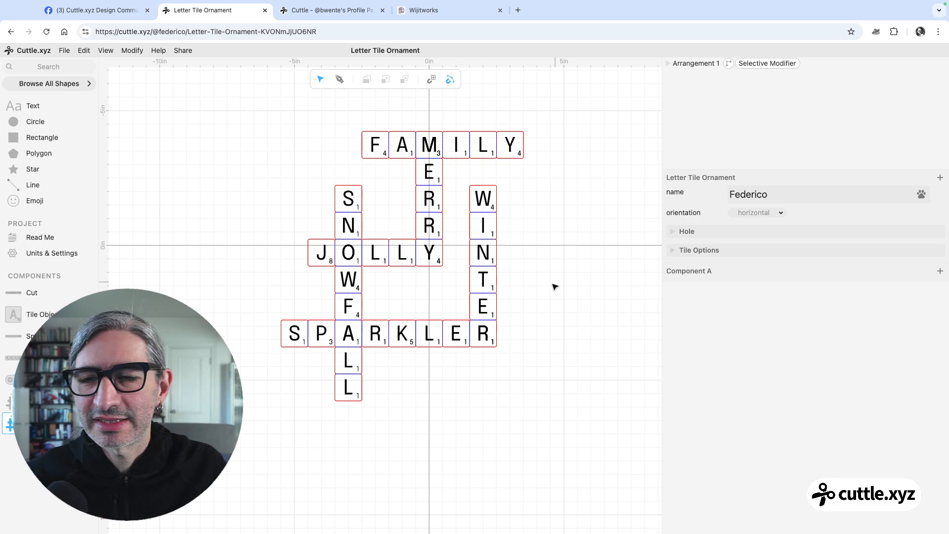
Nudge the word JOLLY out of alignment in the Arrangement component, undo the move and return to Component A
{"action": "scroll", "coordinate": [423, 275], "scroll_direction": "down", "scroll_amount": 1}
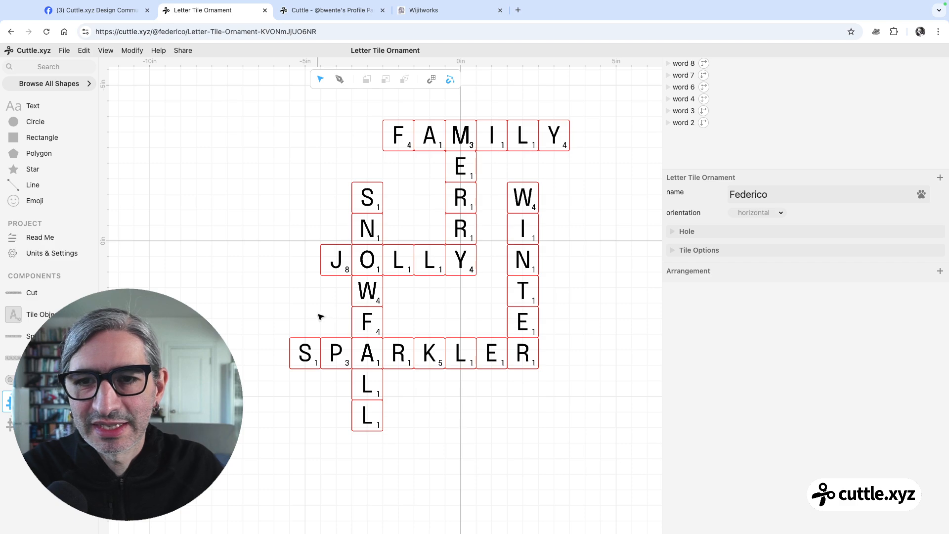
{"action": "scroll", "coordinate": [323, 271], "scroll_direction": "up", "scroll_amount": 3}
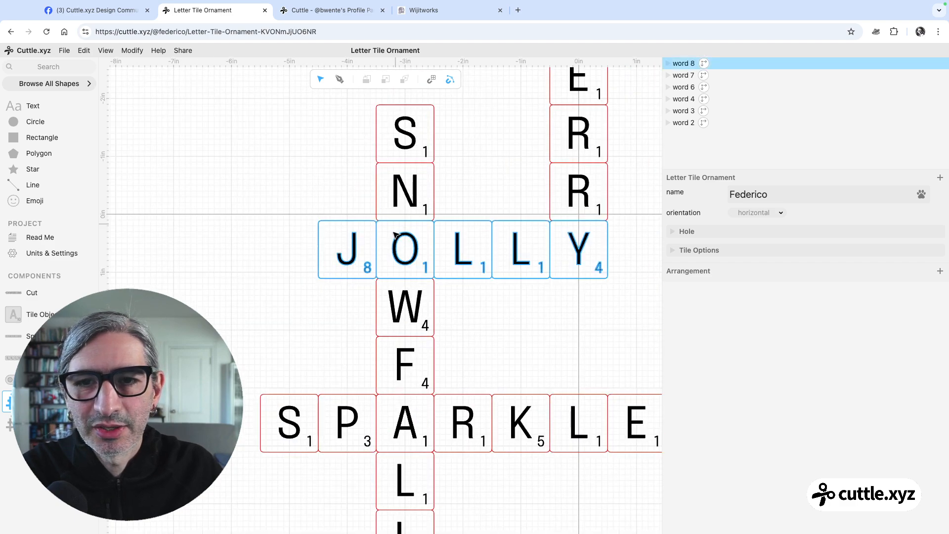
{"action": "left_click_drag", "start_coordinate": [347, 278], "coordinate": [344, 276]}
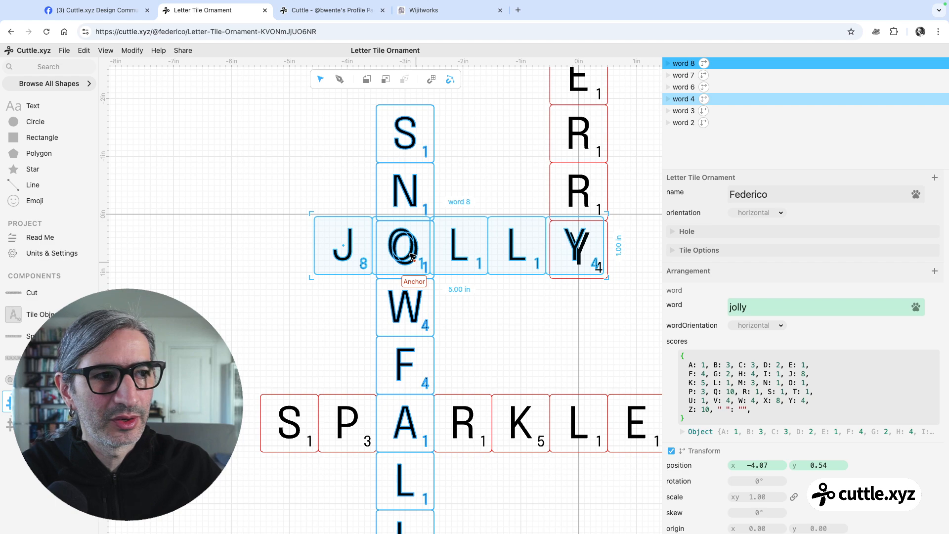
{"action": "key", "text": "super+z"}
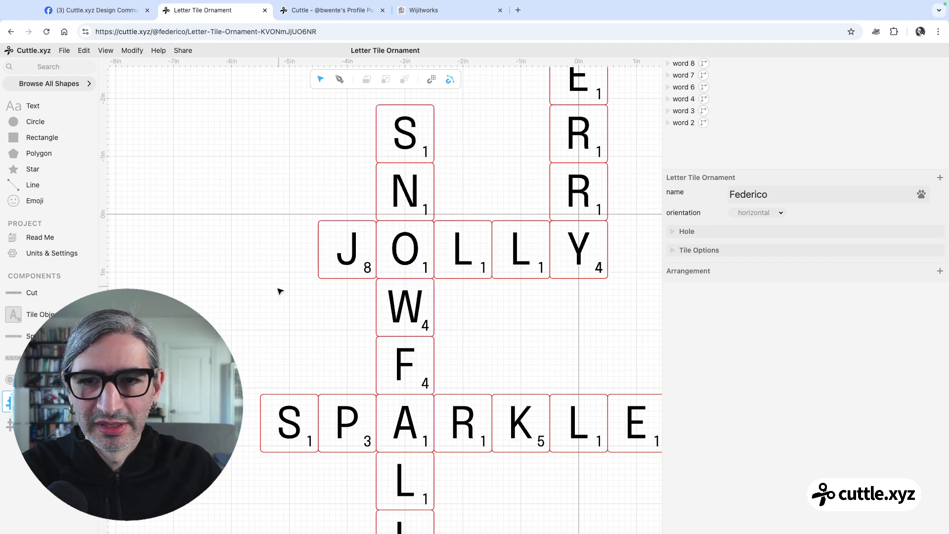
{"action": "left_click", "coordinate": [4, 430]}
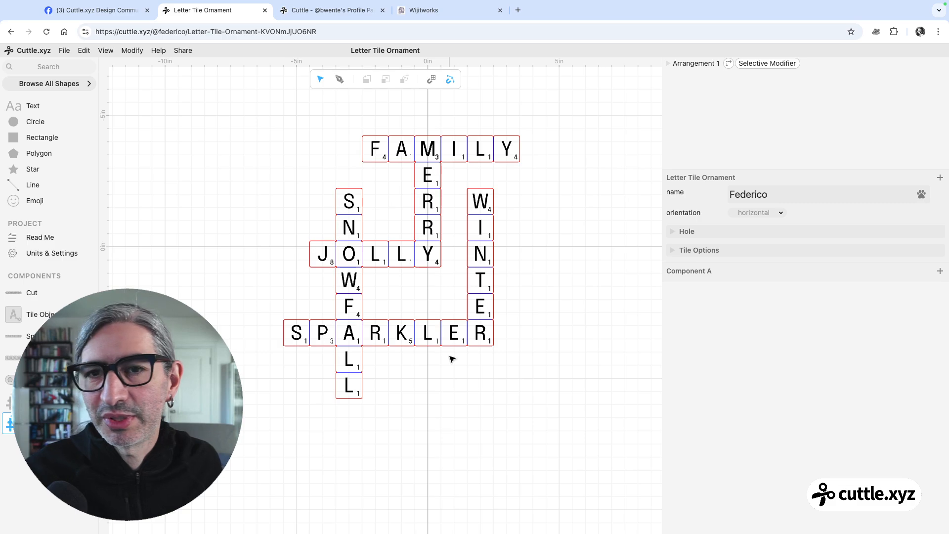
{"action": "scroll", "coordinate": [553, 331], "scroll_direction": "down", "scroll_amount": 2}
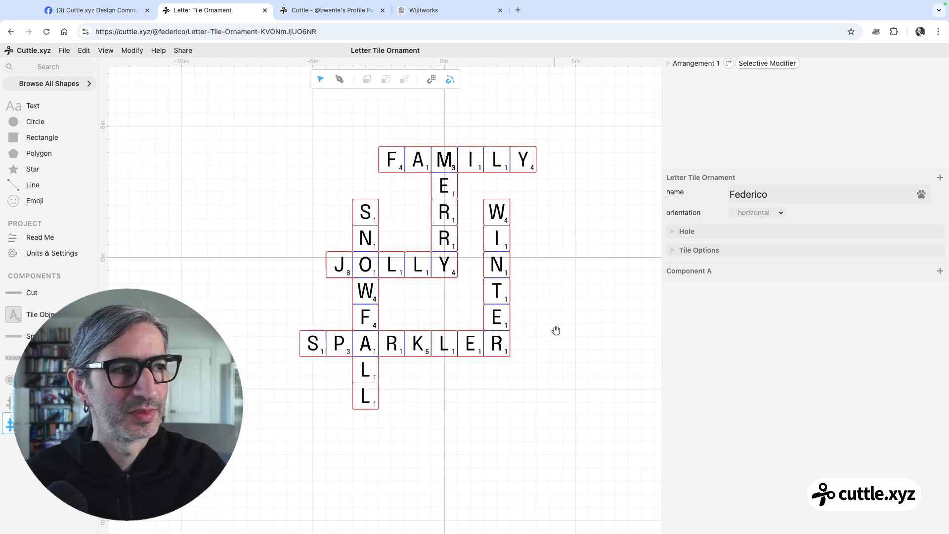
{"action": "scroll", "coordinate": [559, 329], "scroll_direction": "up", "scroll_amount": 1}
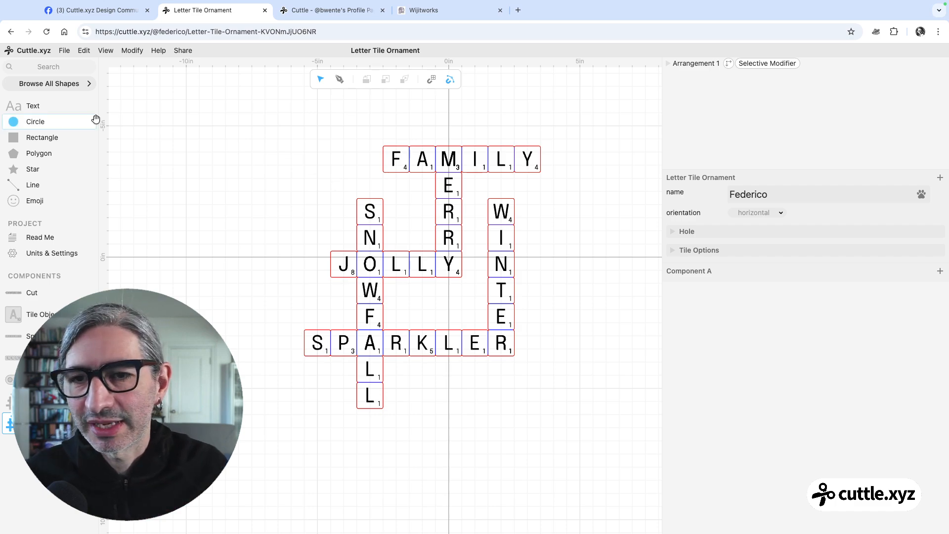
Add a second Selective Modifier using BooleanUnion to the Arrangement instance and set its color to black
{"action": "left_click_drag", "start_coordinate": [267, 121], "coordinate": [613, 465]}
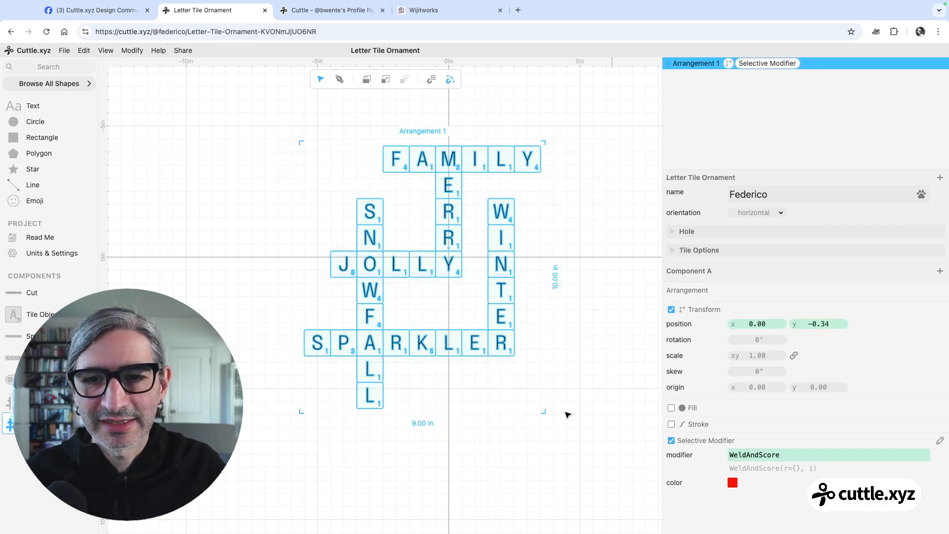
{"action": "left_click", "coordinate": [134, 50]}
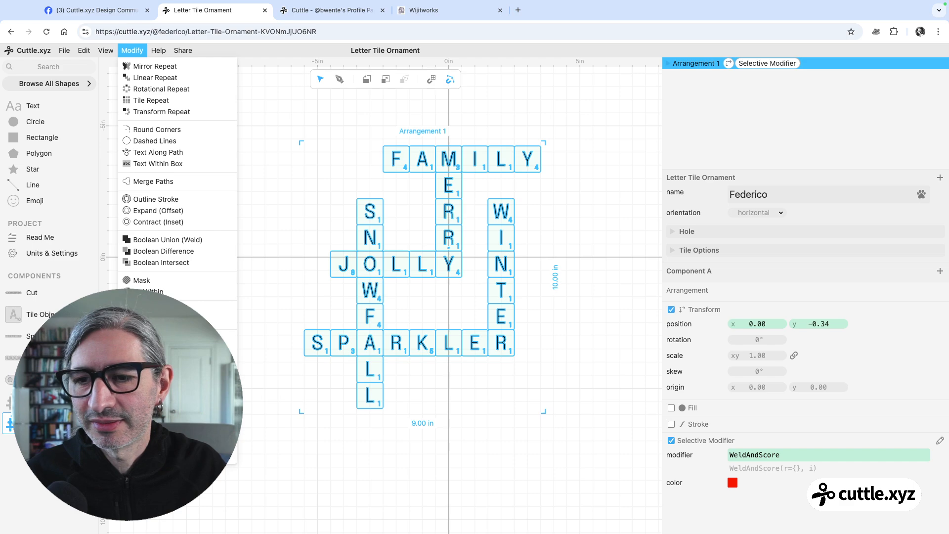
{"action": "left_click", "coordinate": [168, 240]}
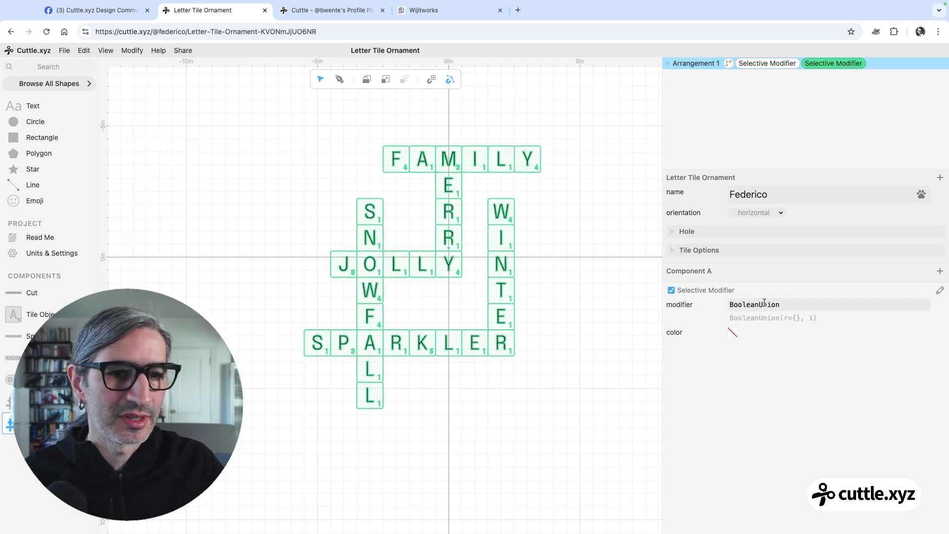
{"action": "left_click", "coordinate": [732, 332]}
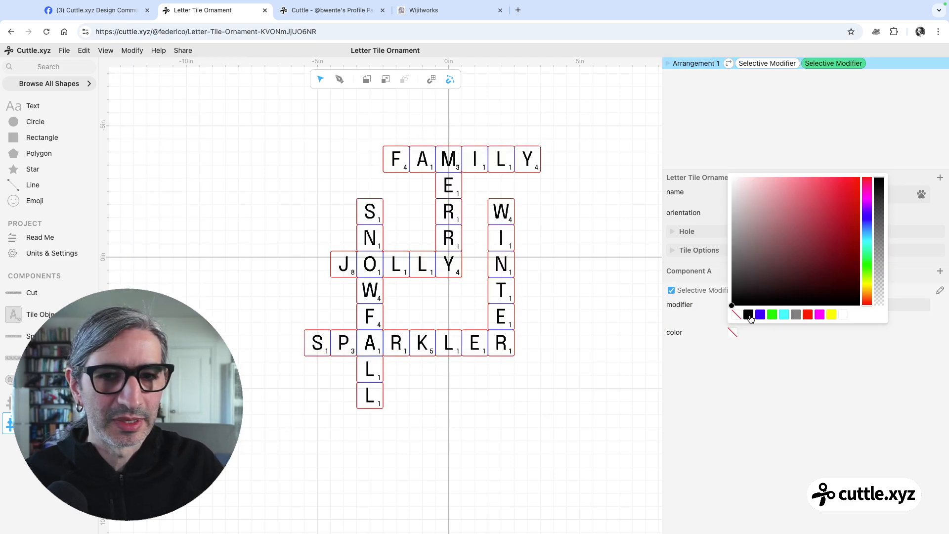
{"action": "left_click", "coordinate": [641, 356]}
{"action": "left_click", "coordinate": [604, 355]}
{"action": "left_click", "coordinate": [441, 340]}
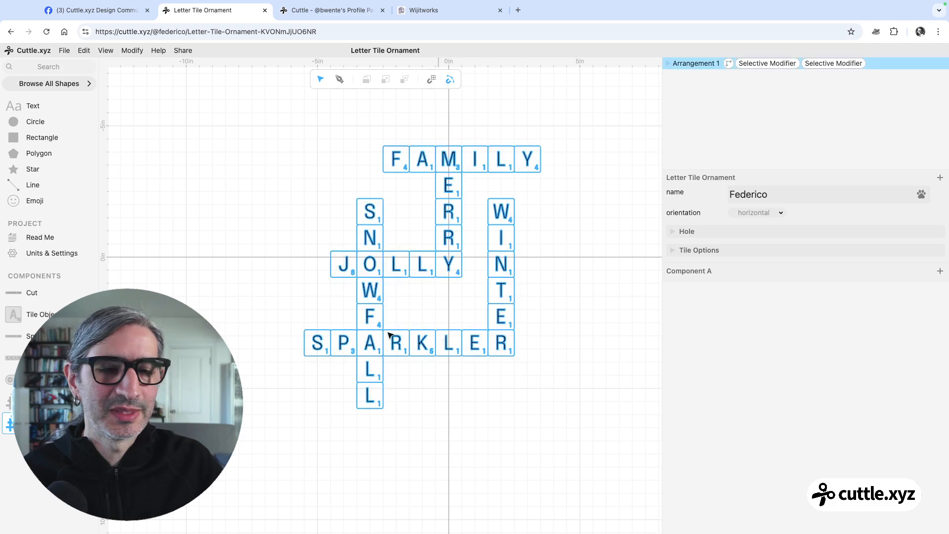
Inspect the letters and score numbers on the tiles where the crossword's words overlap
{"action": "scroll", "coordinate": [370, 273], "scroll_direction": "up", "scroll_amount": 3}
{"action": "left_click", "coordinate": [375, 251]}
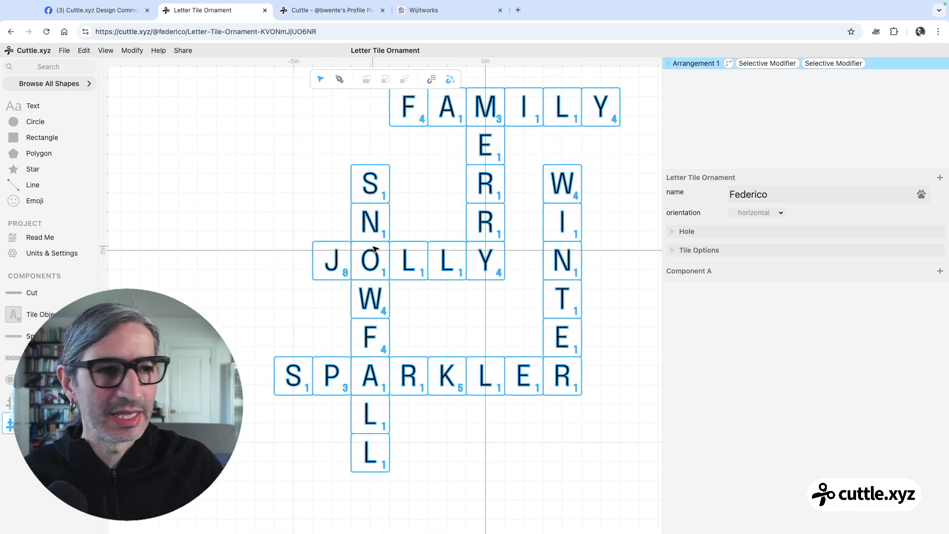
{"action": "key", "text": "Escape"}
{"action": "scroll", "coordinate": [385, 262], "scroll_direction": "down", "scroll_amount": 2}
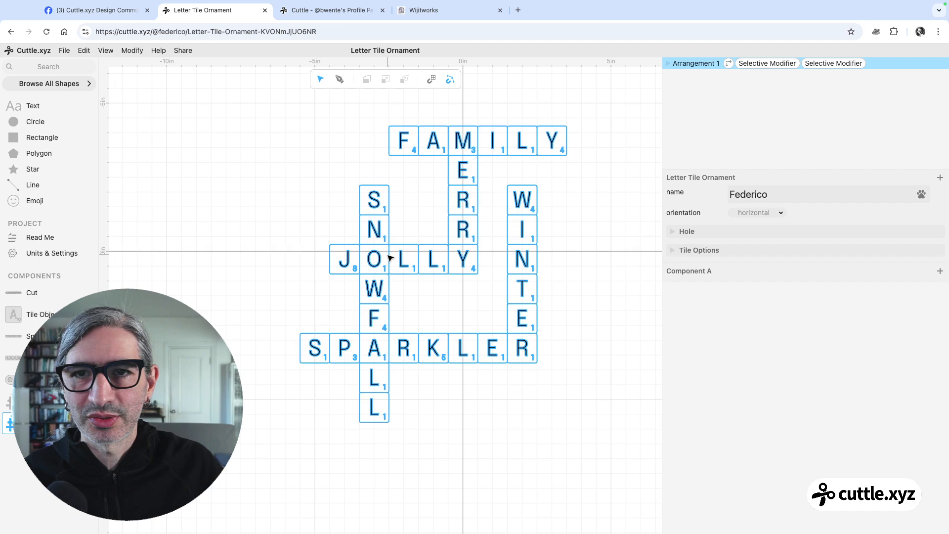
{"action": "scroll", "coordinate": [306, 229], "scroll_direction": "down", "scroll_amount": 2}
{"action": "left_click_drag", "start_coordinate": [306, 229], "coordinate": [288, 224]}
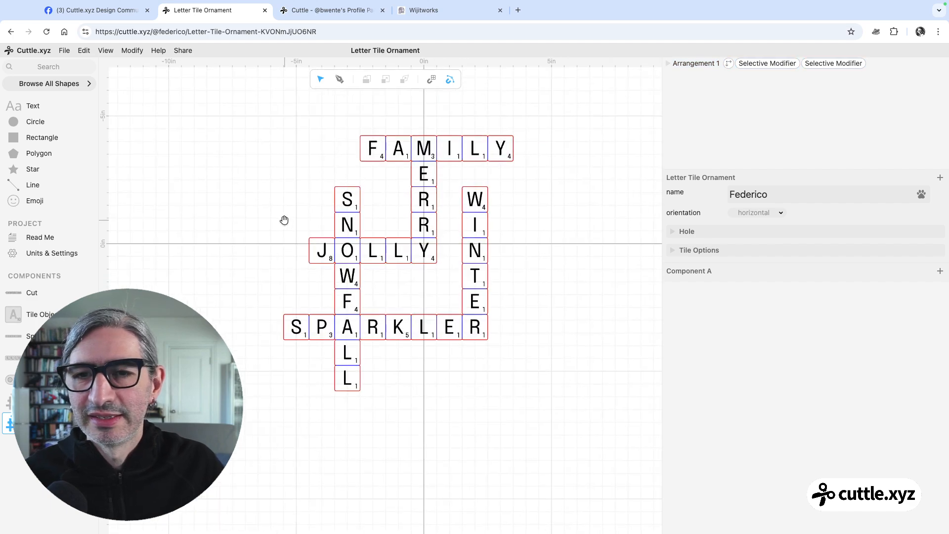
{"action": "left_click", "coordinate": [341, 232]}
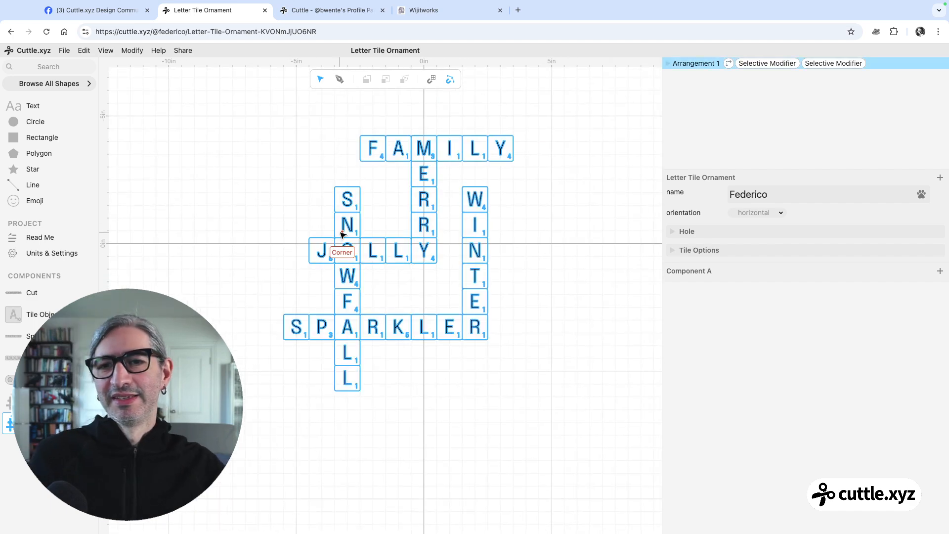
{"action": "key", "text": "Escape"}
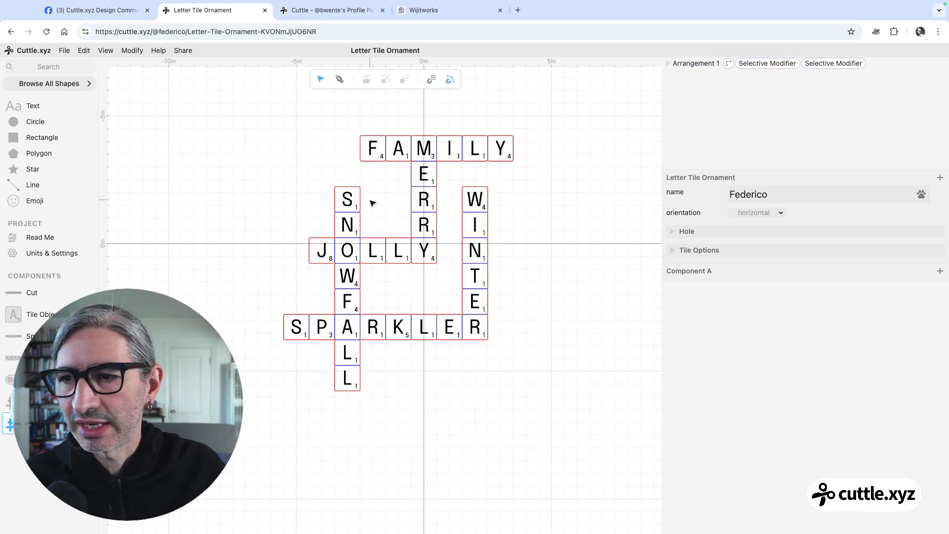
Look over the Tile Object component and the font, tileSize and tileRounding settings in Tile Options
{"action": "left_click", "coordinate": [46, 317]}
{"action": "left_click_drag", "start_coordinate": [246, 264], "coordinate": [472, 363]}
{"action": "left_click", "coordinate": [40, 424]}
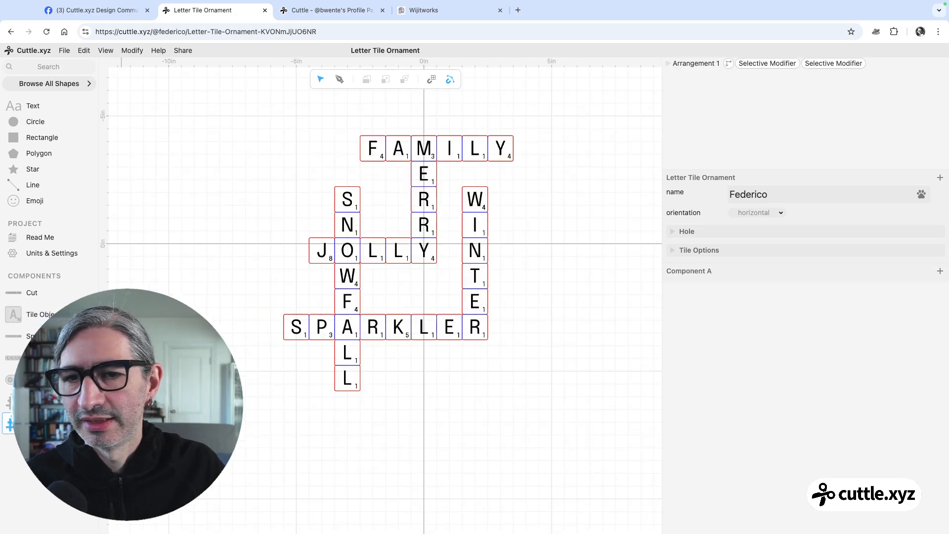
{"action": "left_click", "coordinate": [673, 251]}
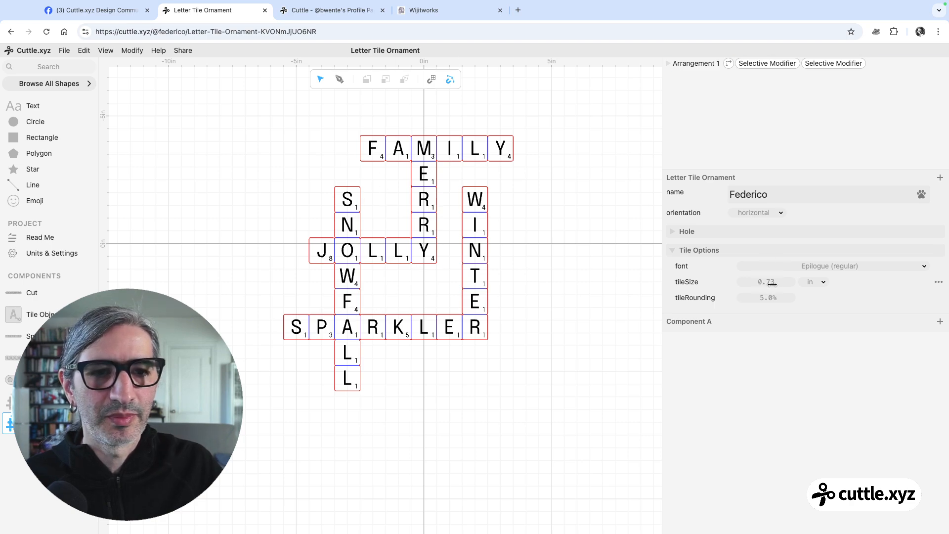
{"action": "left_click", "coordinate": [687, 250]}
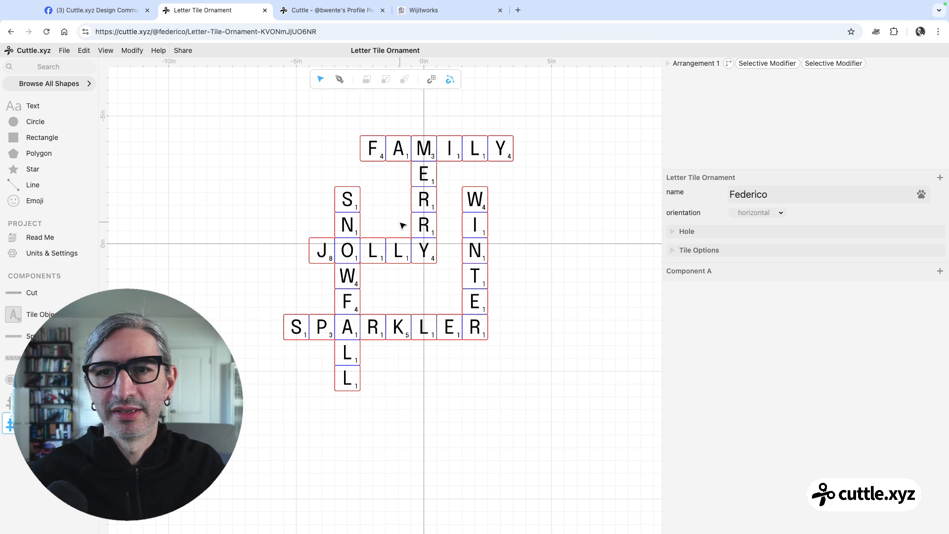
Group the Arrangement instance together with its two Selective Modifiers in Component A
{"action": "left_click_drag", "start_coordinate": [258, 123], "coordinate": [573, 427]}
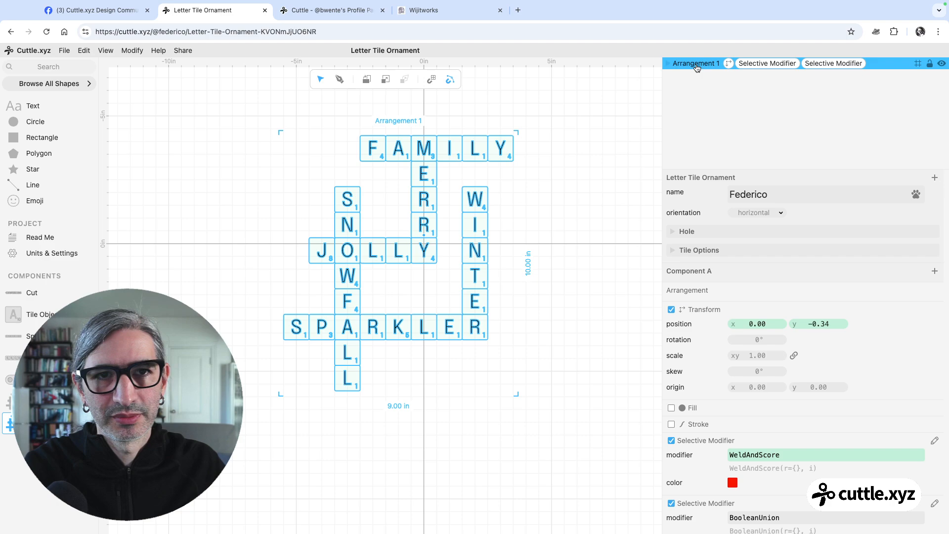
{"action": "right_click", "coordinate": [697, 67]}
{"action": "left_click", "coordinate": [727, 140]}
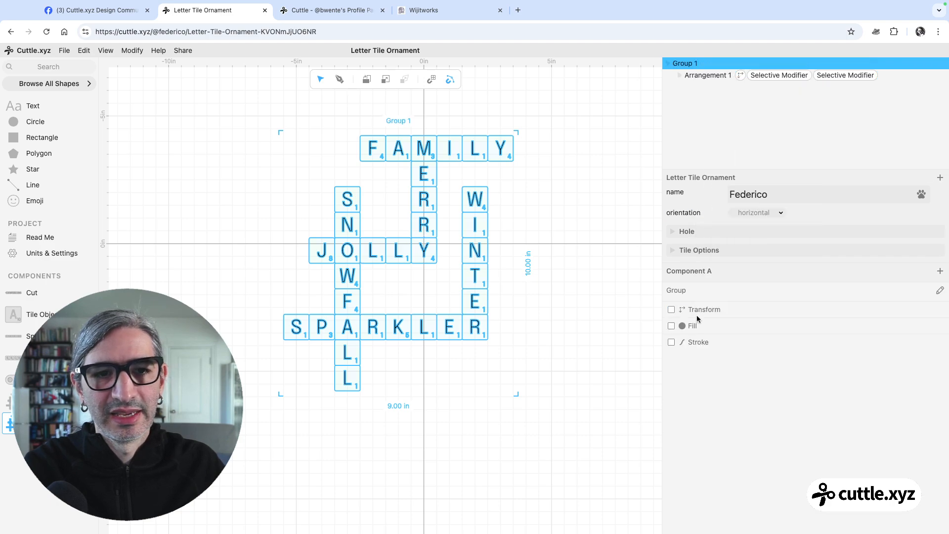
Enable Transform on the crossword group, try a scale of 0.56, and reset the scale to 1
{"action": "left_click", "coordinate": [671, 310]}
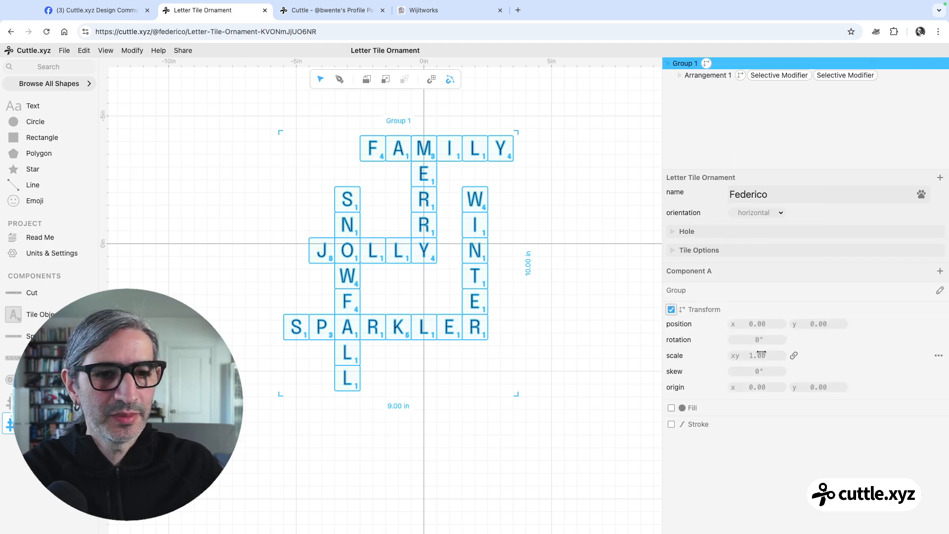
{"action": "left_click_drag", "start_coordinate": [760, 356], "coordinate": [685, 365]}
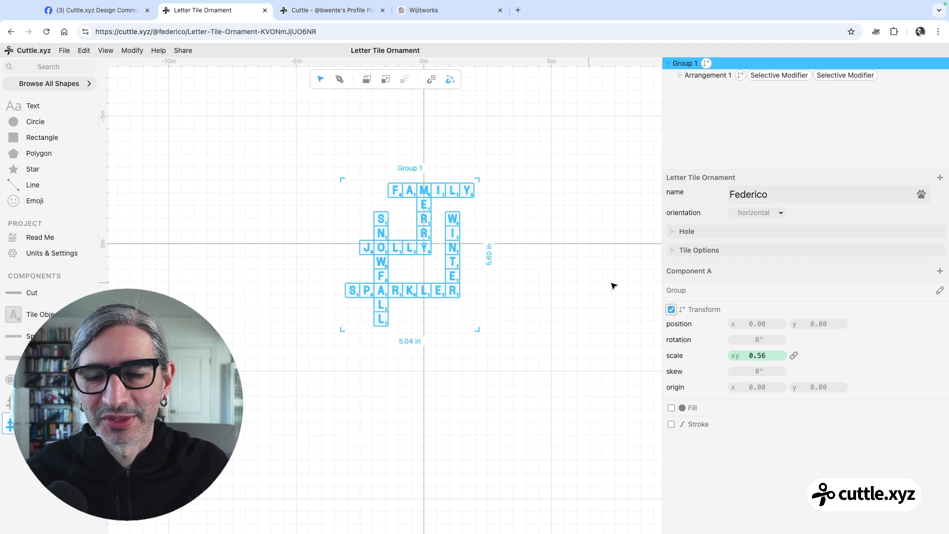
{"action": "left_click", "coordinate": [754, 355]}
{"action": "type", "text": "1"}
{"action": "left_click", "coordinate": [564, 405]}
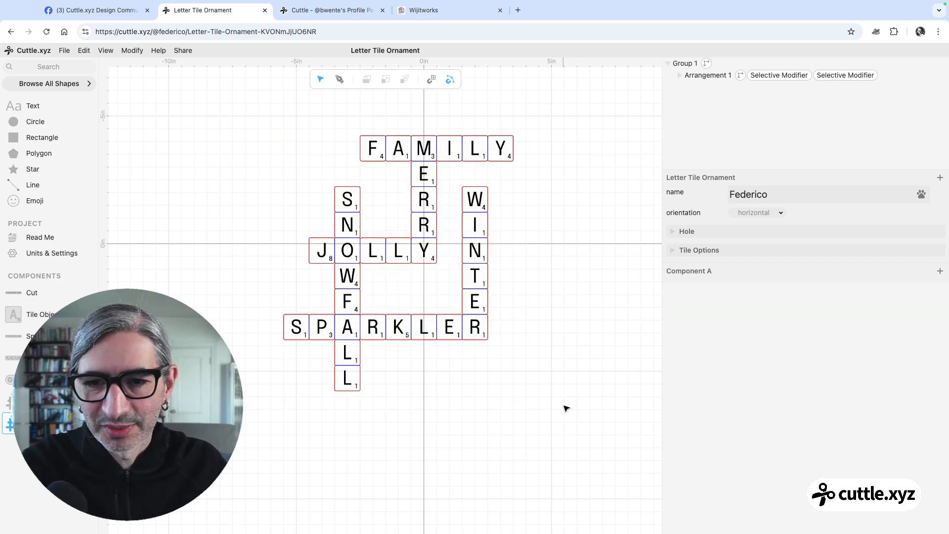
Set the crossword group's width to 4 inches
{"action": "left_click_drag", "start_coordinate": [406, 283], "coordinate": [487, 392]}
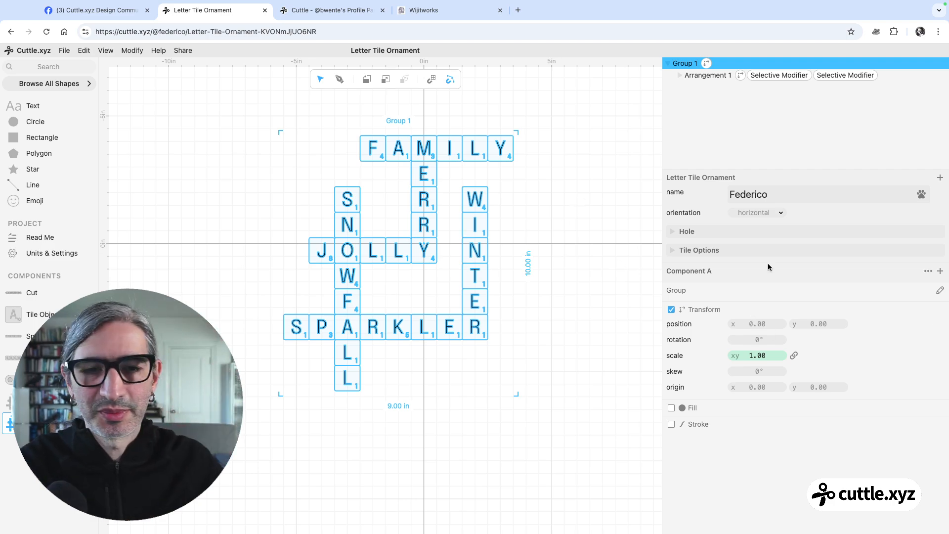
{"action": "left_click", "coordinate": [398, 406]}
{"action": "type", "text": "4"}
{"action": "key", "text": "Return"}
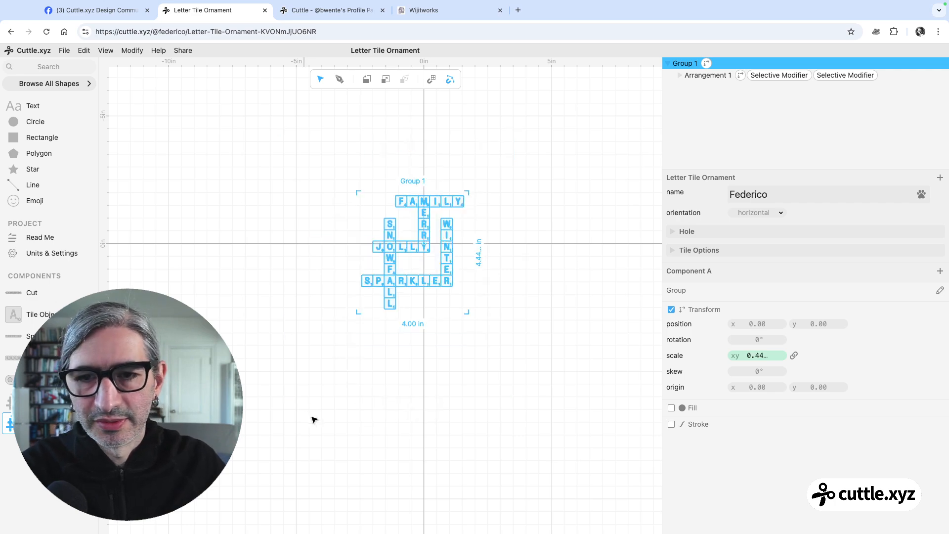
{"action": "left_click", "coordinate": [479, 444]}
{"action": "scroll", "coordinate": [405, 361], "scroll_direction": "up", "scroll_amount": 5}
{"action": "left_click_drag", "start_coordinate": [429, 332], "coordinate": [437, 442]}
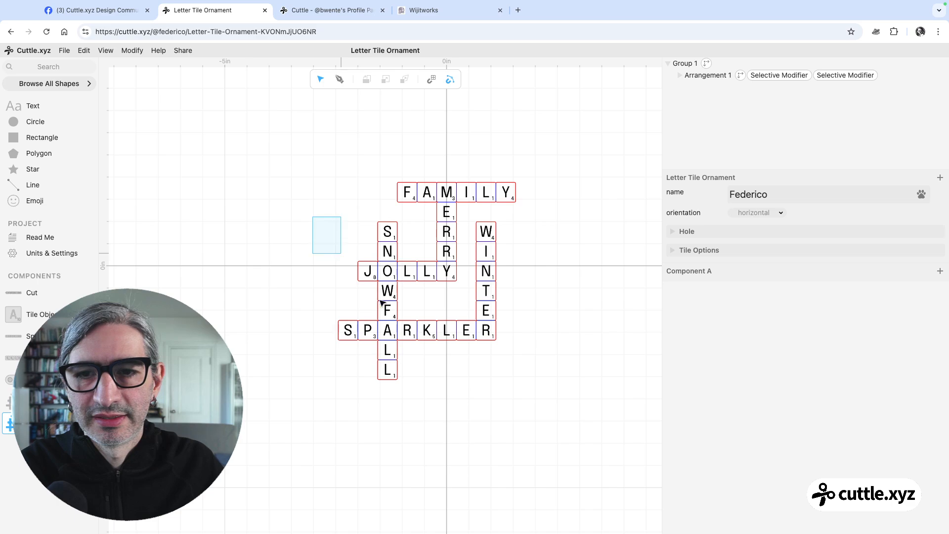
Set the crossword group's scale to 0.40
{"action": "left_click_drag", "start_coordinate": [333, 242], "coordinate": [506, 404]}
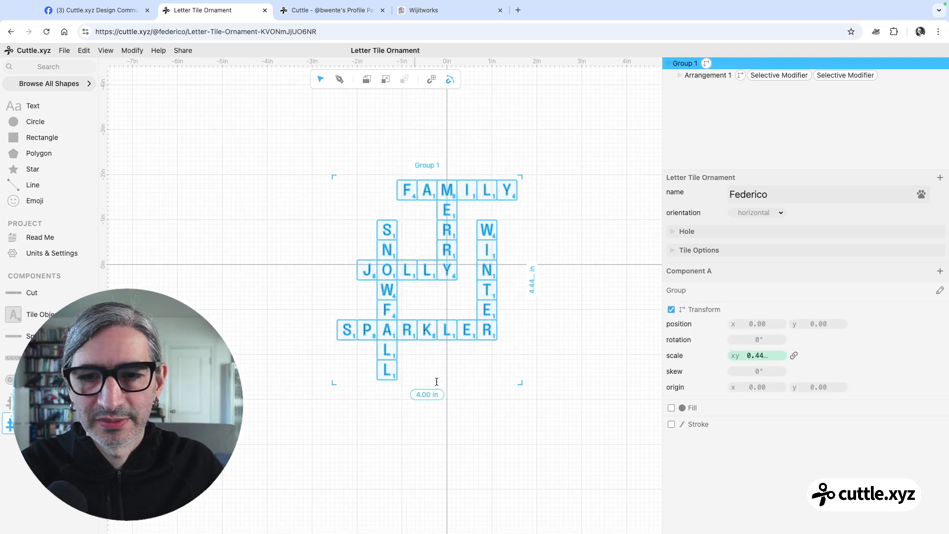
{"action": "left_click_drag", "start_coordinate": [757, 355], "coordinate": [753, 356]}
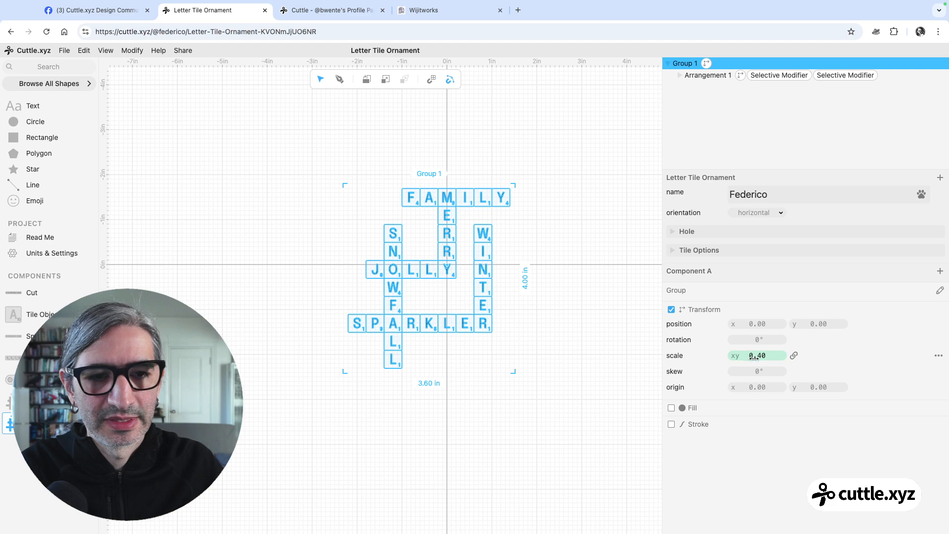
{"action": "left_click", "coordinate": [578, 381]}
{"action": "scroll", "coordinate": [542, 332], "scroll_direction": "up", "scroll_amount": 5}
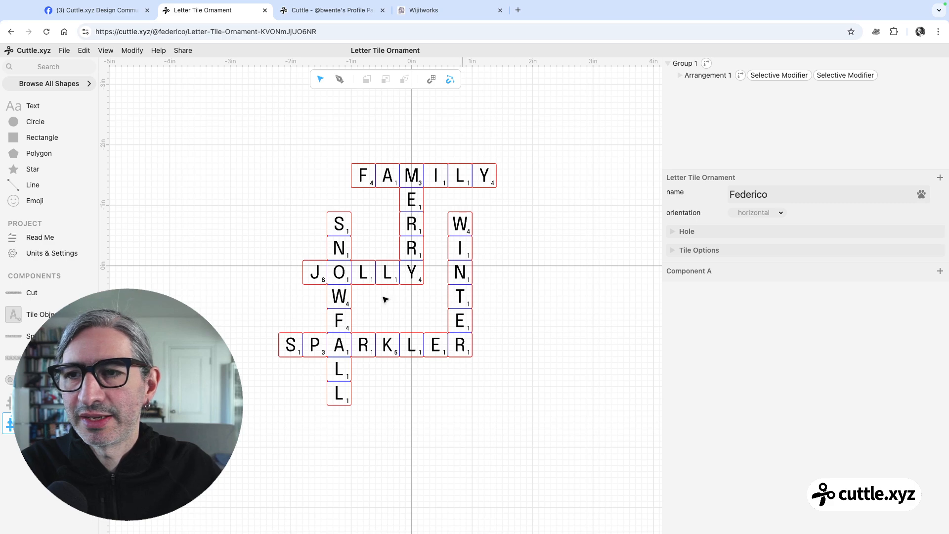
Add a circle centered on the origin and set its scale to 5 for the ornament outline
{"action": "left_click_drag", "start_coordinate": [15, 124], "coordinate": [411, 267]}
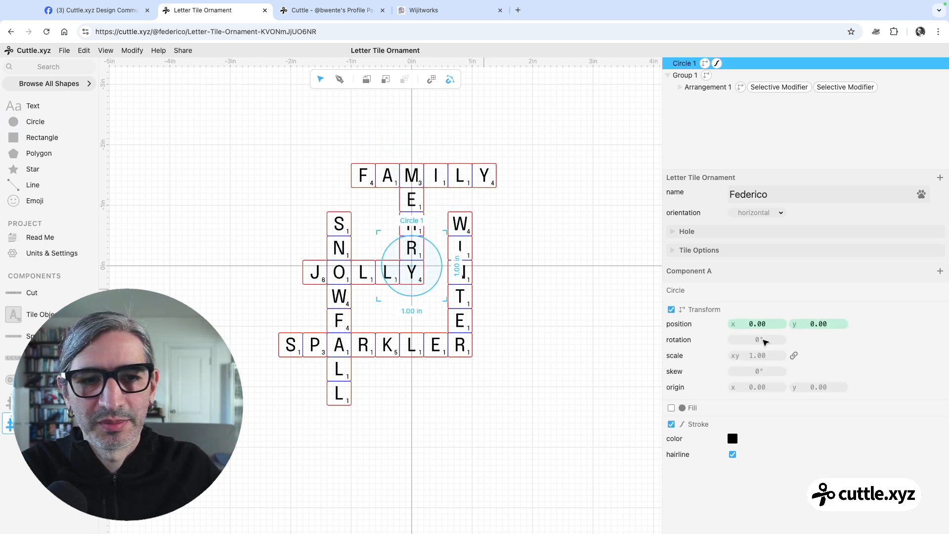
{"action": "left_click", "coordinate": [769, 356]}
{"action": "type", "text": "4"}
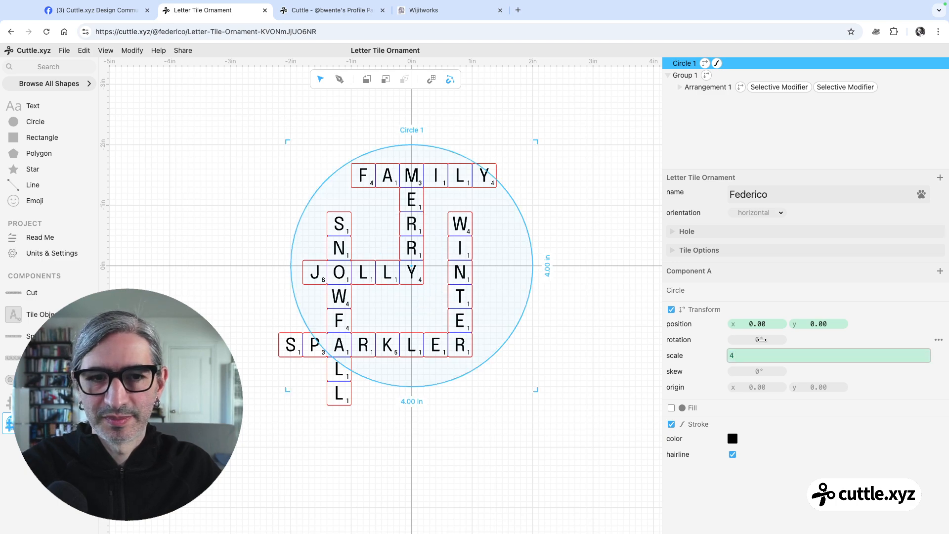
{"action": "key", "text": "BackSpace"}
{"action": "type", "text": "5"}
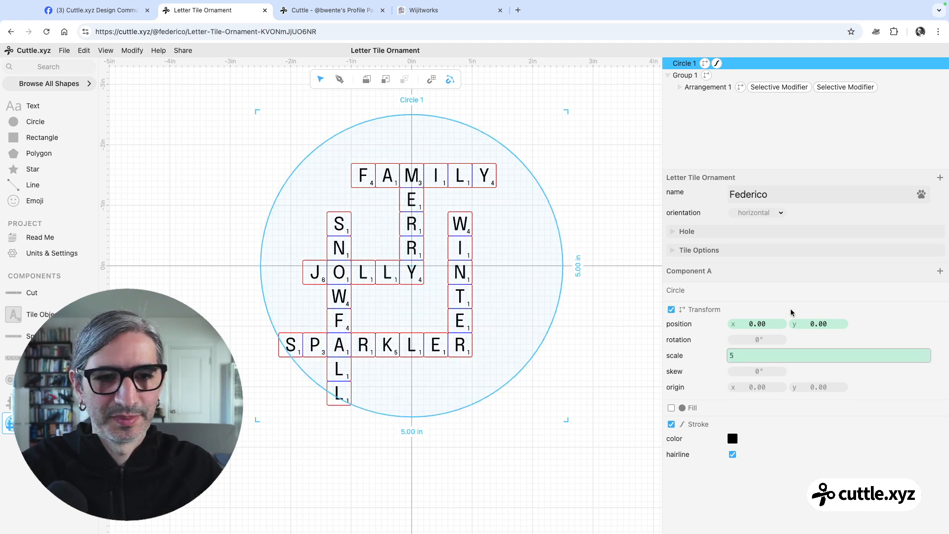
{"action": "left_click", "coordinate": [558, 391]}
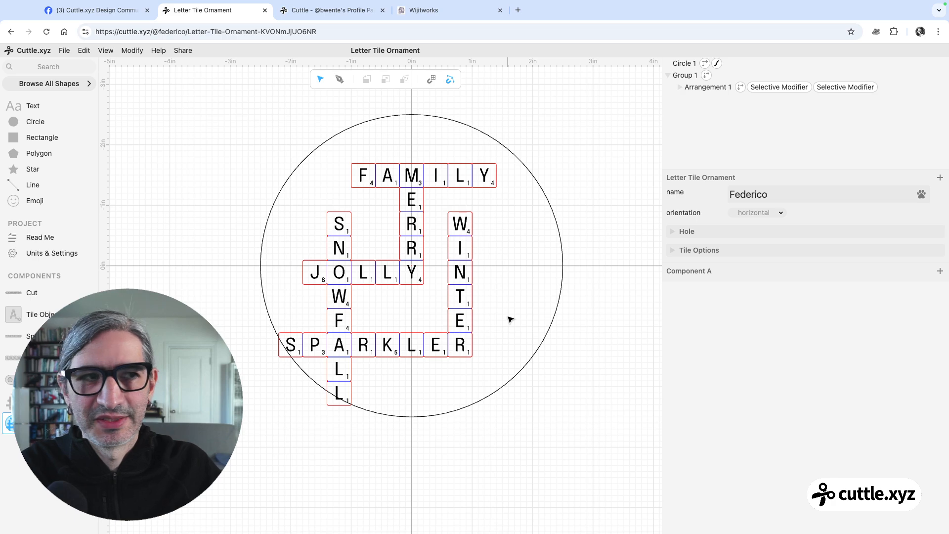
Scale the crossword group to 0.33 and move it up so it sits centered vertically inside the circle
{"action": "left_click", "coordinate": [460, 257]}
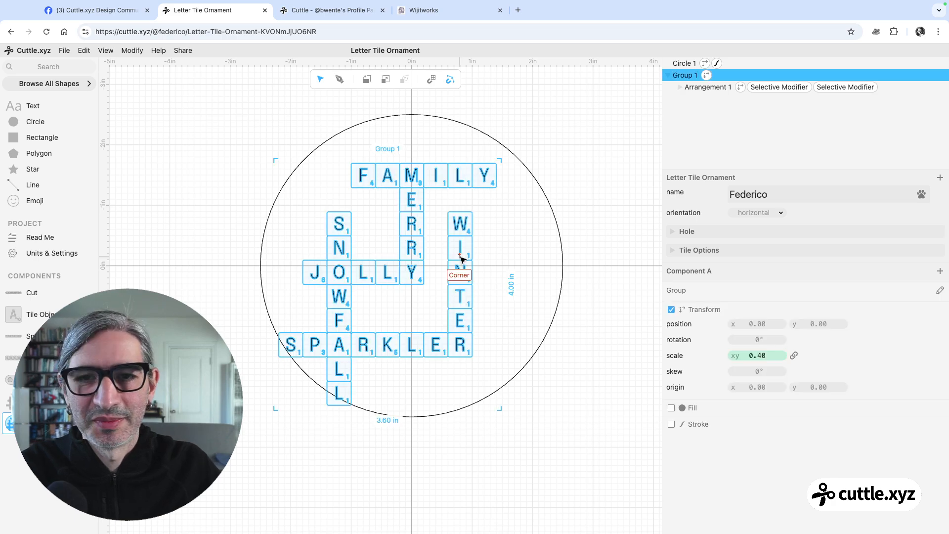
{"action": "left_click_drag", "start_coordinate": [757, 355], "coordinate": [743, 355]}
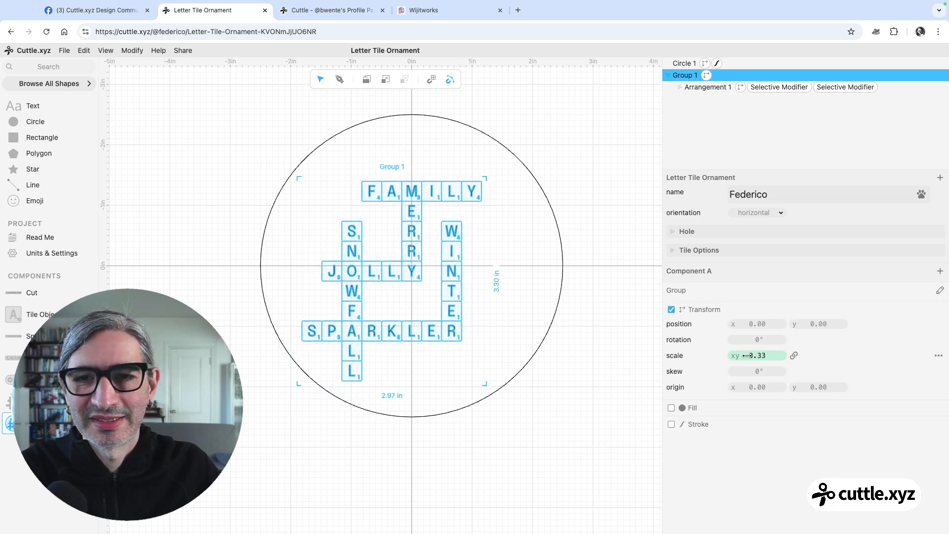
{"action": "left_click", "coordinate": [600, 369]}
{"action": "left_click_drag", "start_coordinate": [409, 269], "coordinate": [416, 269]}
{"action": "left_click", "coordinate": [567, 343]}
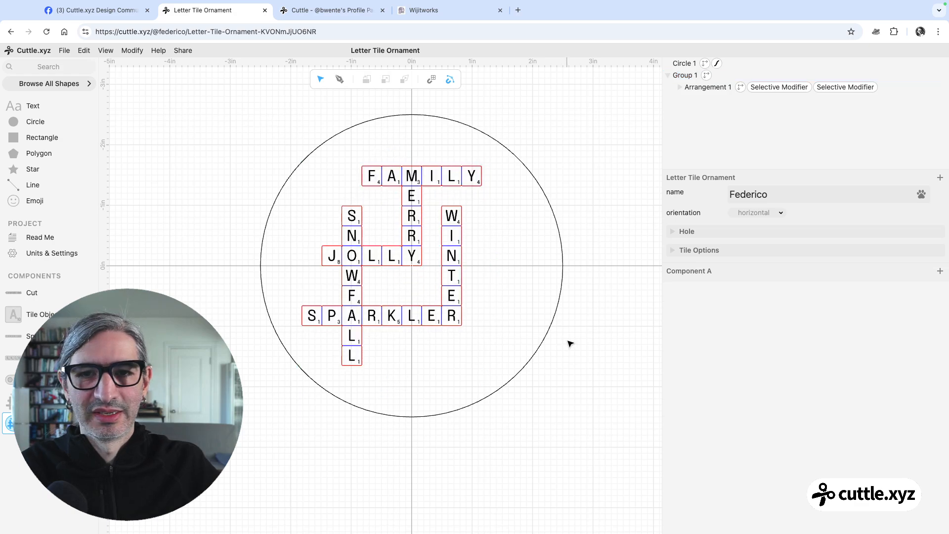
Set the ornament outline circle's stroke color to red
{"action": "left_click", "coordinate": [561, 271]}
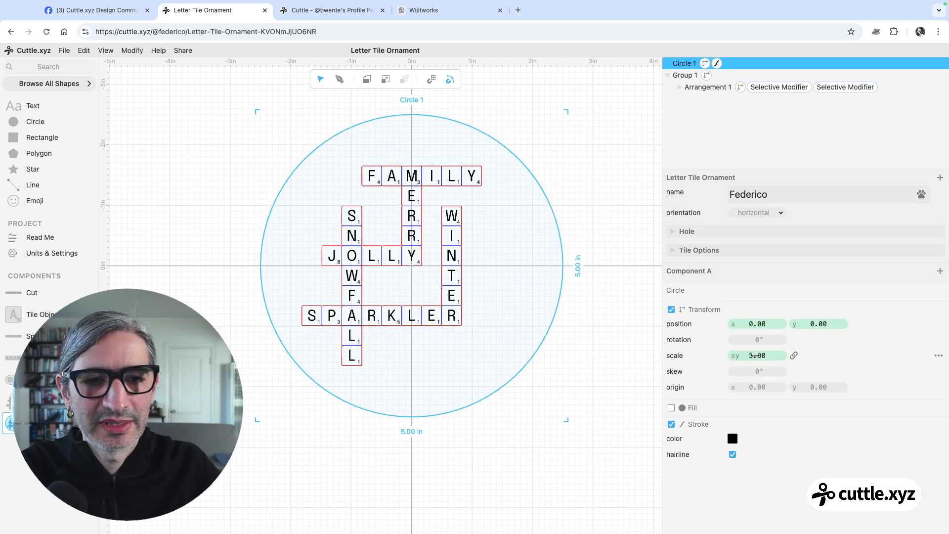
{"action": "left_click", "coordinate": [732, 439]}
{"action": "left_click", "coordinate": [807, 421]}
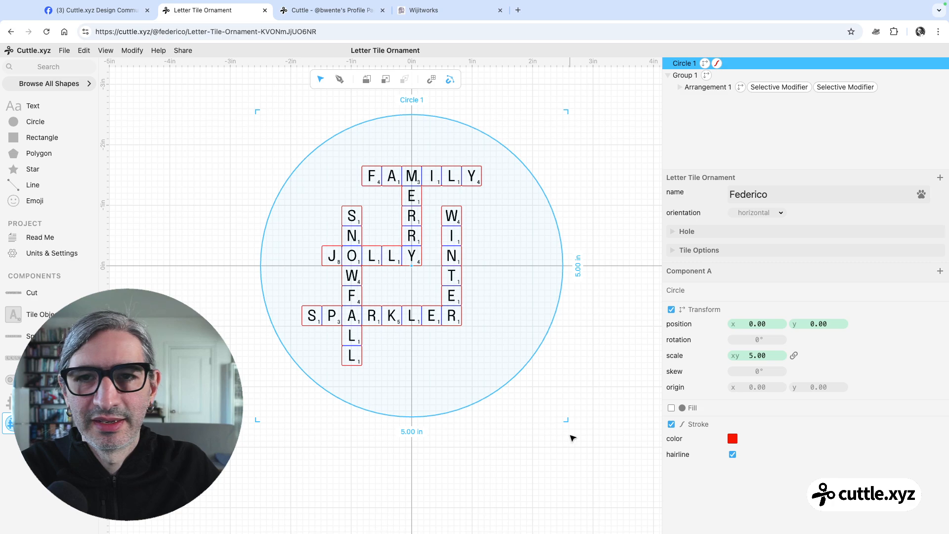
{"action": "left_click", "coordinate": [569, 436]}
Add a hanging-hole circle inside the ornament's upper edge at x 0, y -2.21, with a scale of 0.2
{"action": "left_click_drag", "start_coordinate": [18, 116], "coordinate": [411, 132]}
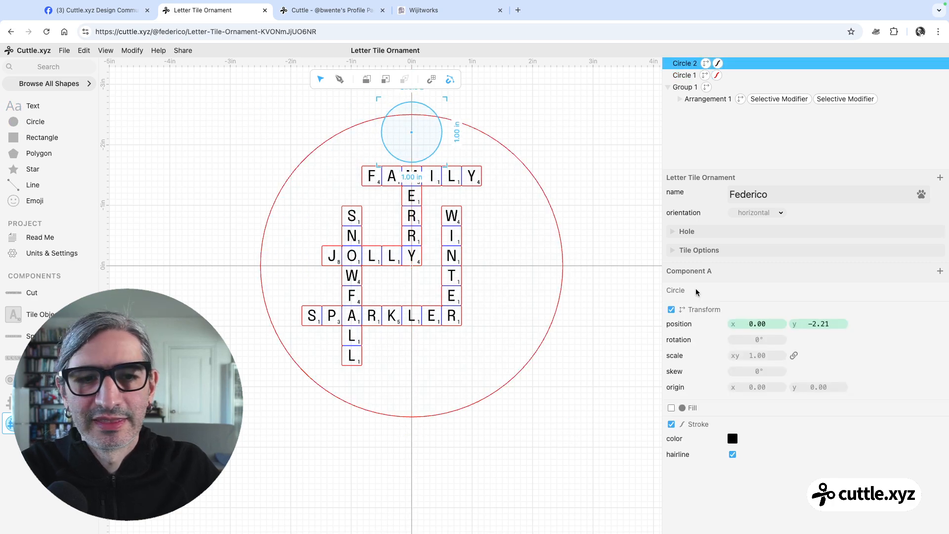
{"action": "left_click_drag", "start_coordinate": [762, 355], "coordinate": [757, 355]}
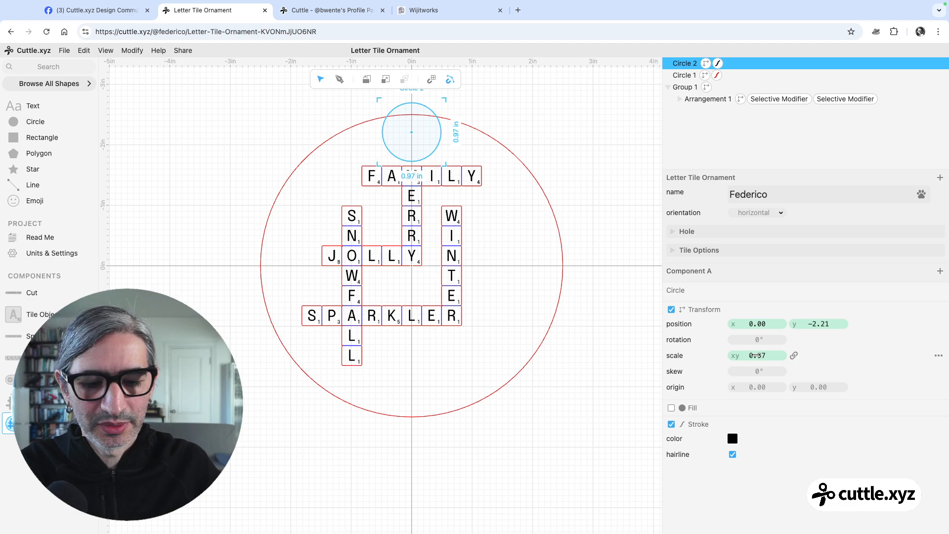
{"action": "left_click", "coordinate": [769, 354]}
{"action": "type", "text": "0.2"}
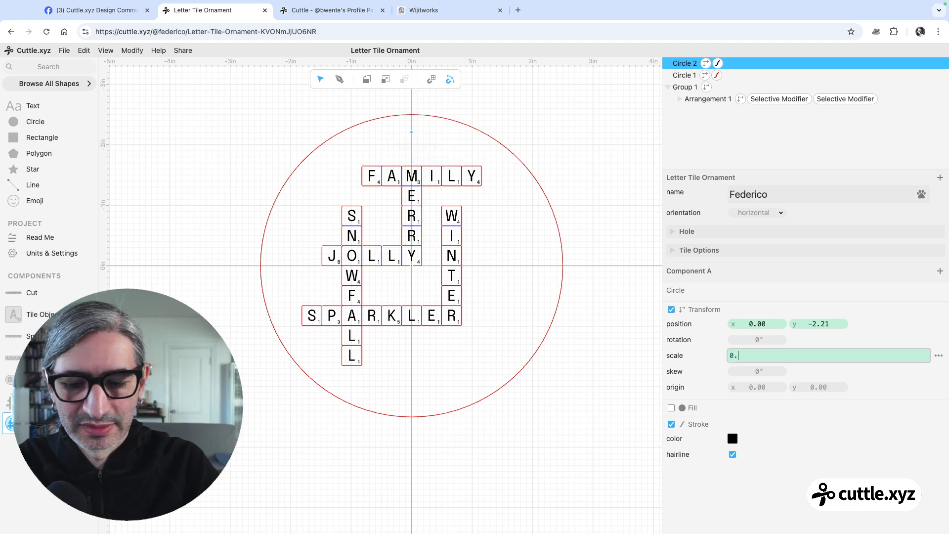
{"action": "left_click", "coordinate": [572, 357]}
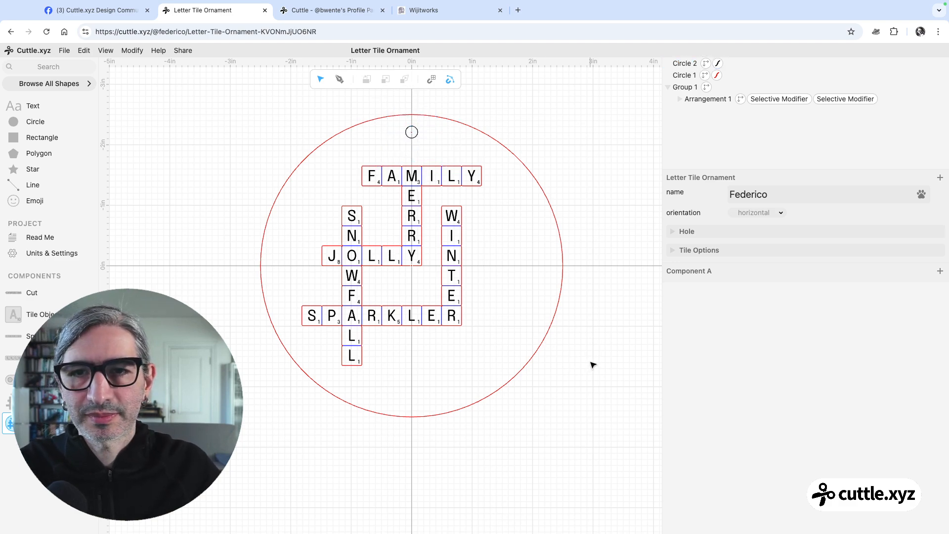
Check the reference ornament photo on Facebook, and place a Text Around Circle (Bottom) shape centered on the origin in Cuttle
{"action": "left_click", "coordinate": [94, 10]}
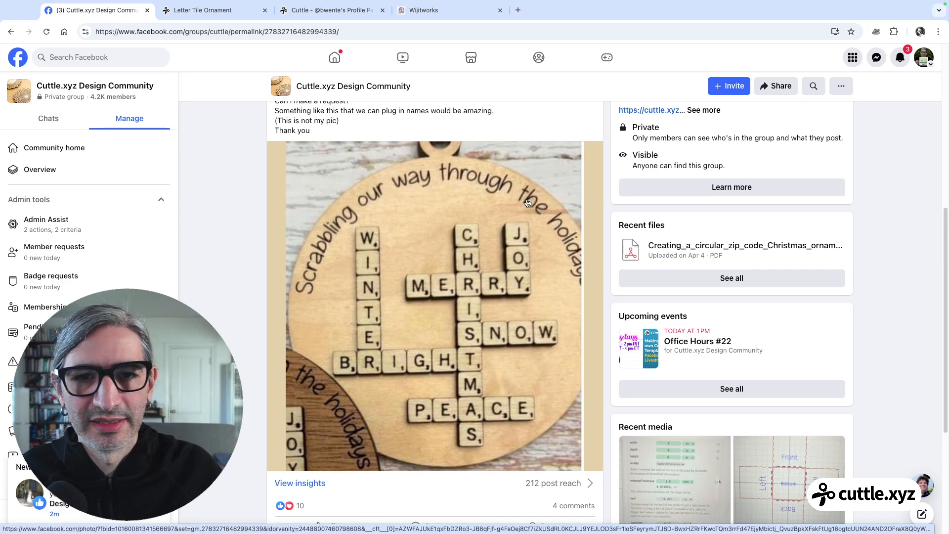
{"action": "left_click", "coordinate": [223, 11]}
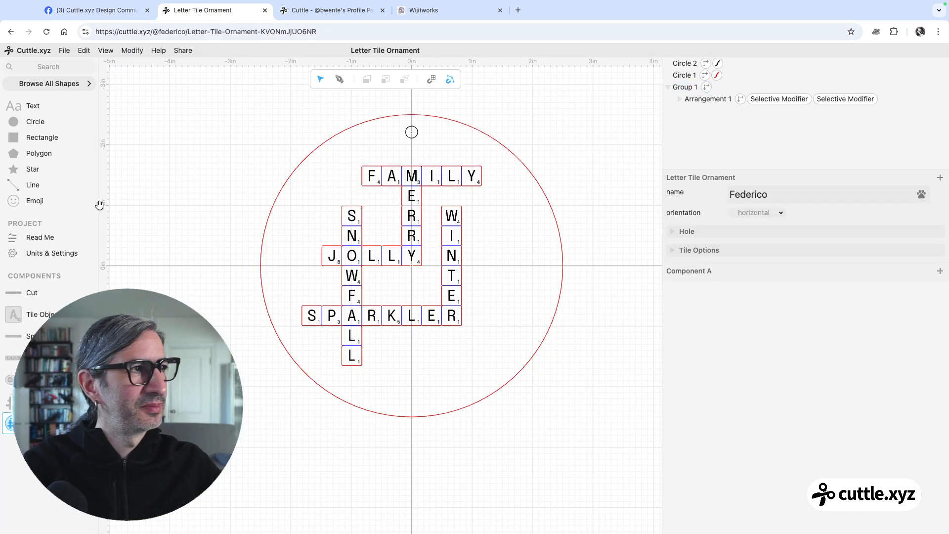
{"action": "left_click", "coordinate": [61, 67]}
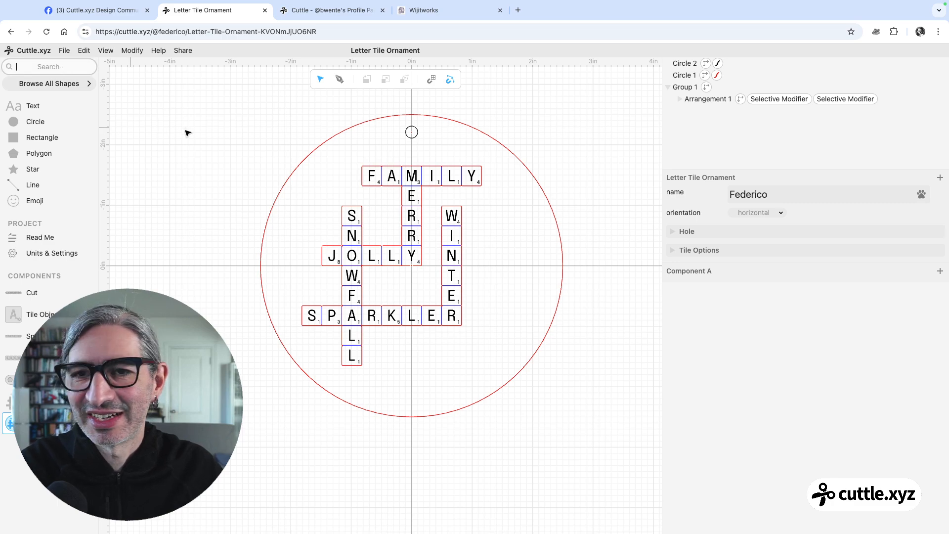
{"action": "type", "text": "text"}
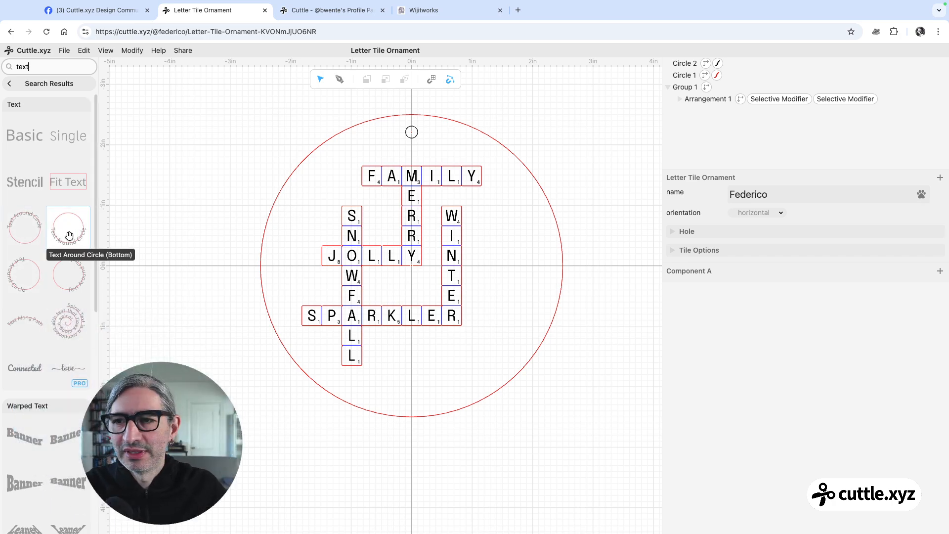
{"action": "left_click_drag", "start_coordinate": [69, 235], "coordinate": [412, 268]}
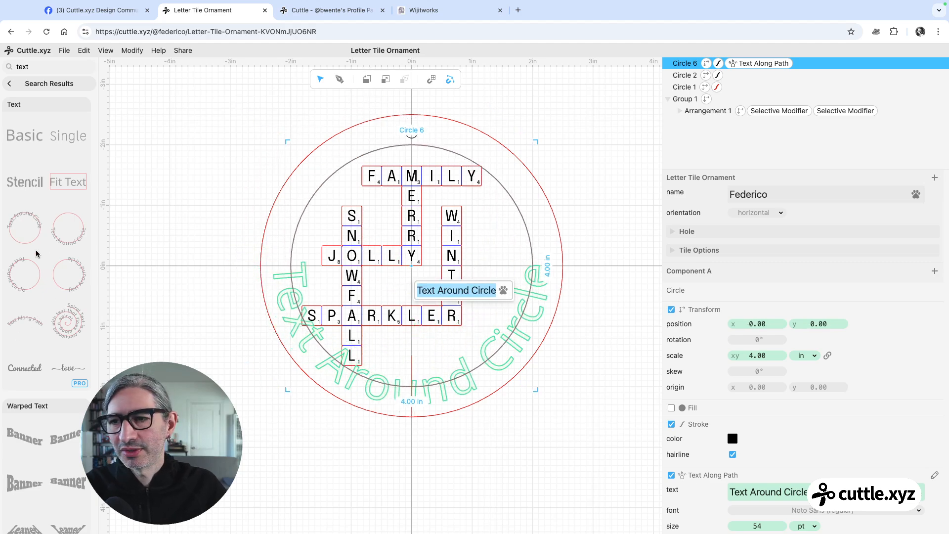
{"action": "left_click", "coordinate": [24, 226]}
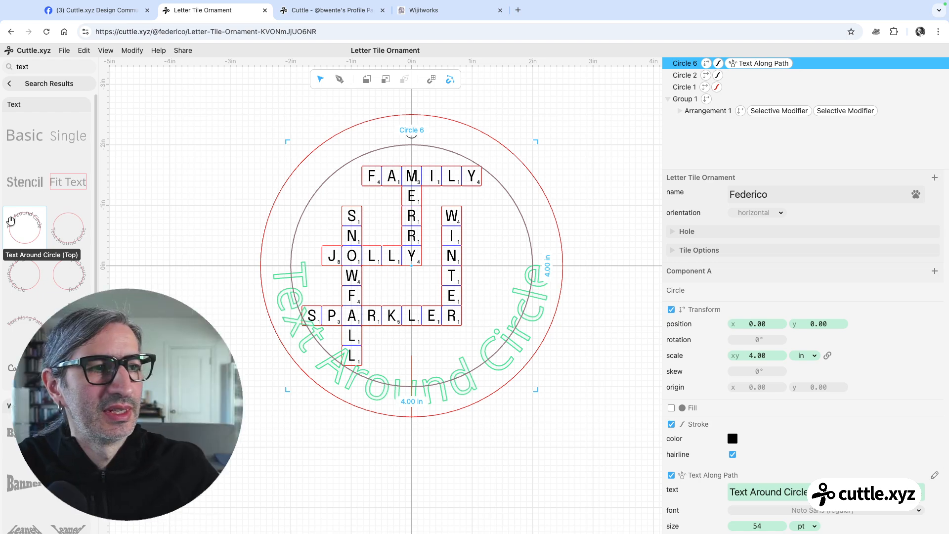
{"action": "left_click", "coordinate": [587, 379]}
Replace the wording of the curved text around the circle with "A playful holiday"
{"action": "left_click", "coordinate": [536, 324]}
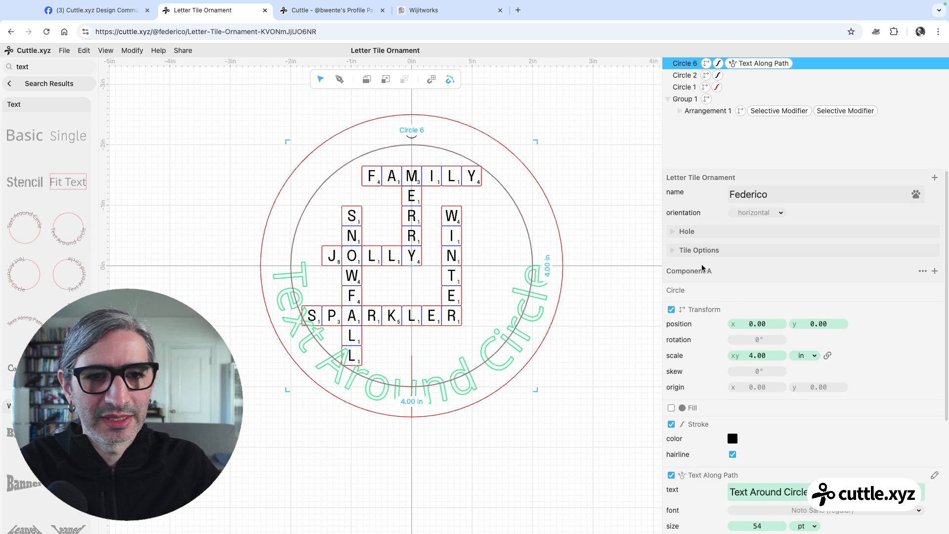
{"action": "scroll", "coordinate": [770, 335], "scroll_direction": "down", "scroll_amount": 3}
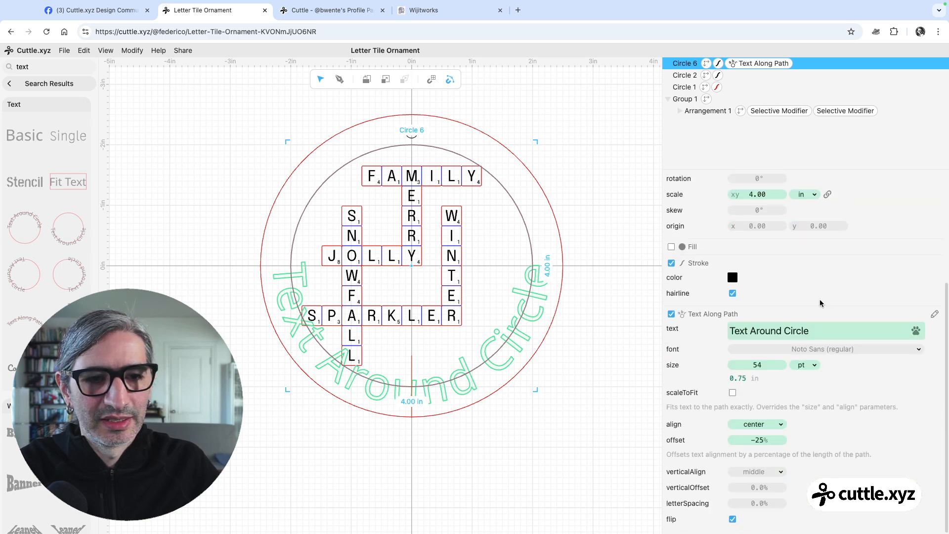
{"action": "left_click", "coordinate": [823, 331]}
{"action": "key", "text": "ctrl+a"}
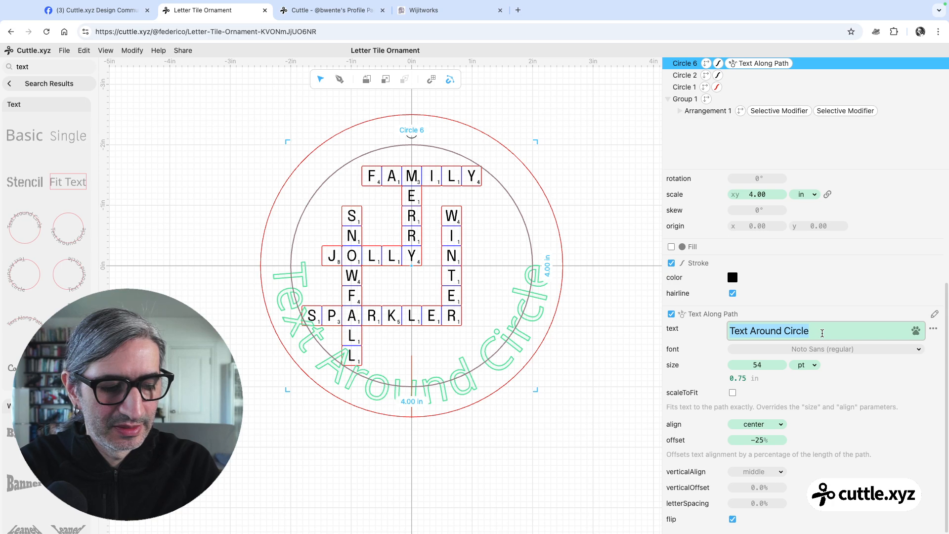
{"action": "type", "text": "A pl"}
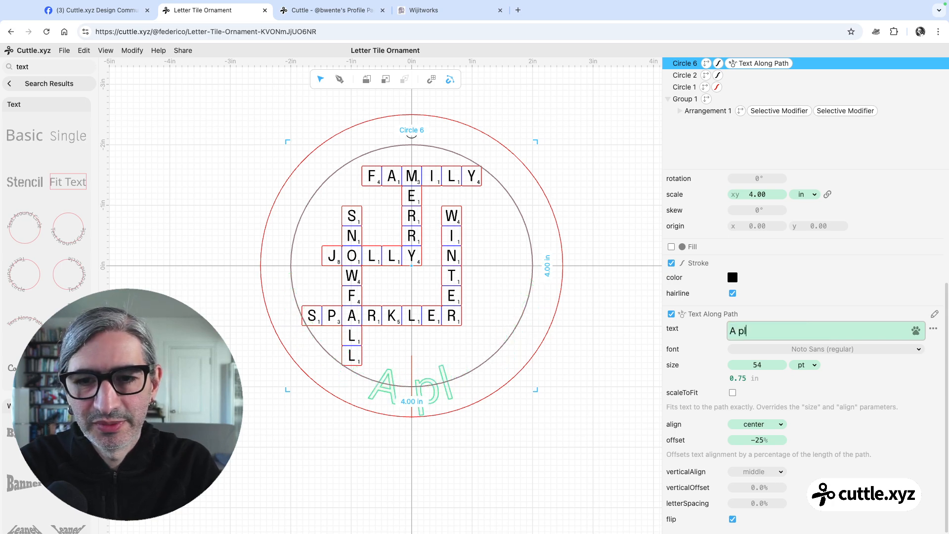
{"action": "type", "text": "ayful "}
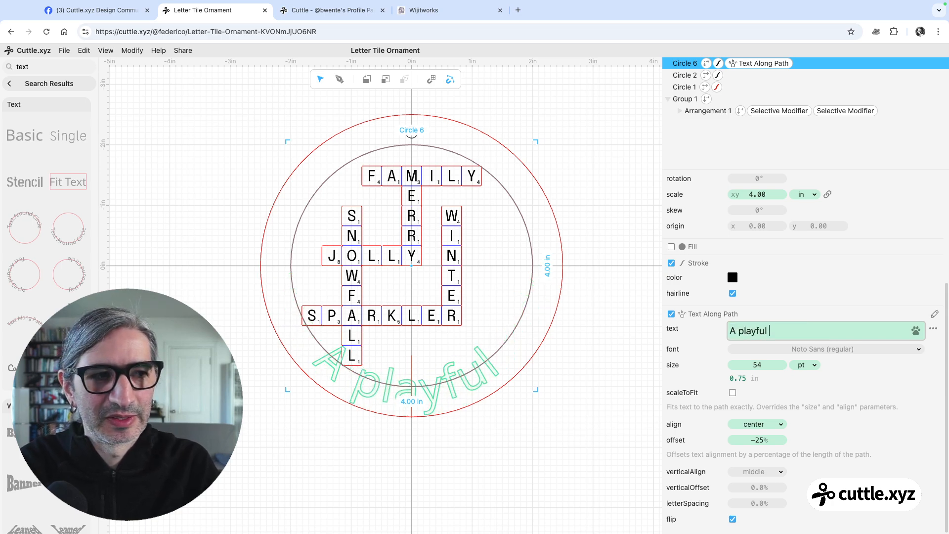
{"action": "type", "text": "holiday"}
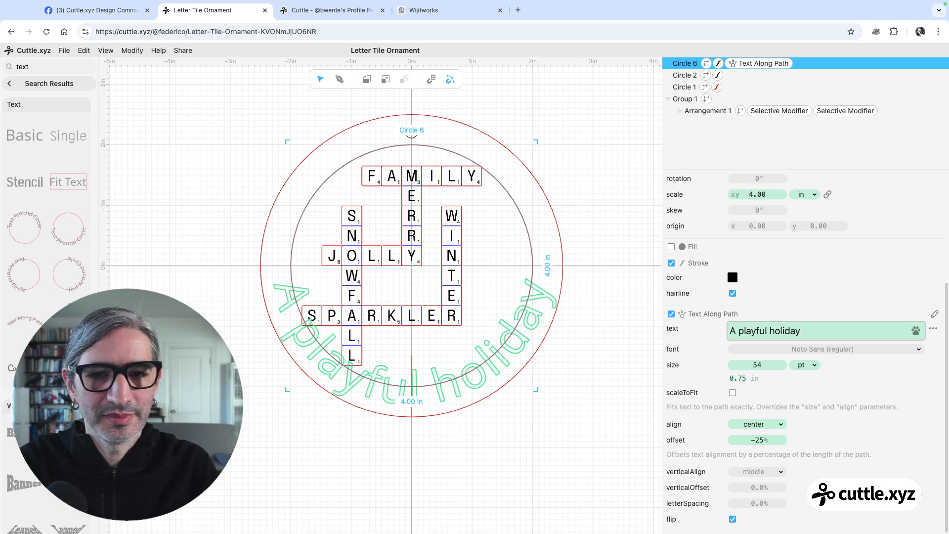
Change the curved text's font to the single-line Dear Agatha and scale its circle to 4.01 in
{"action": "left_click", "coordinate": [822, 352]}
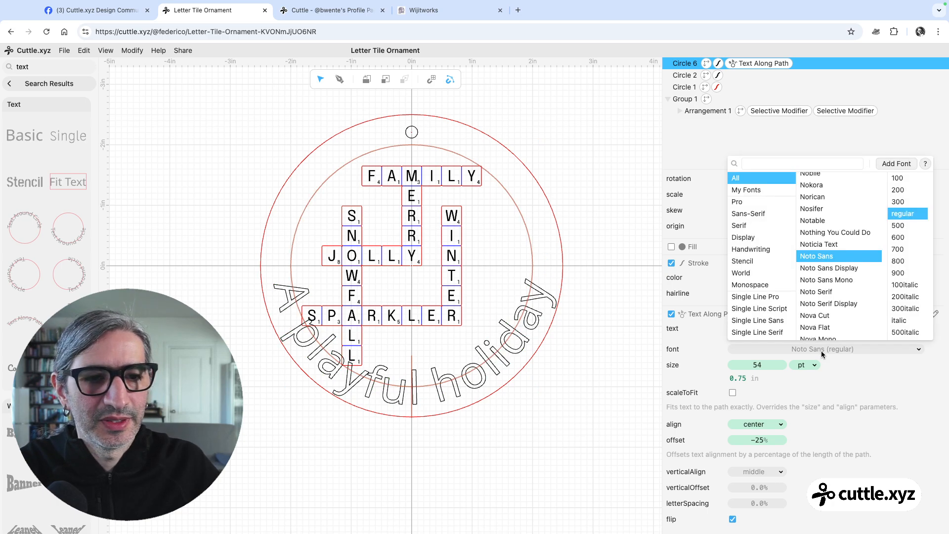
{"action": "left_click", "coordinate": [765, 298]}
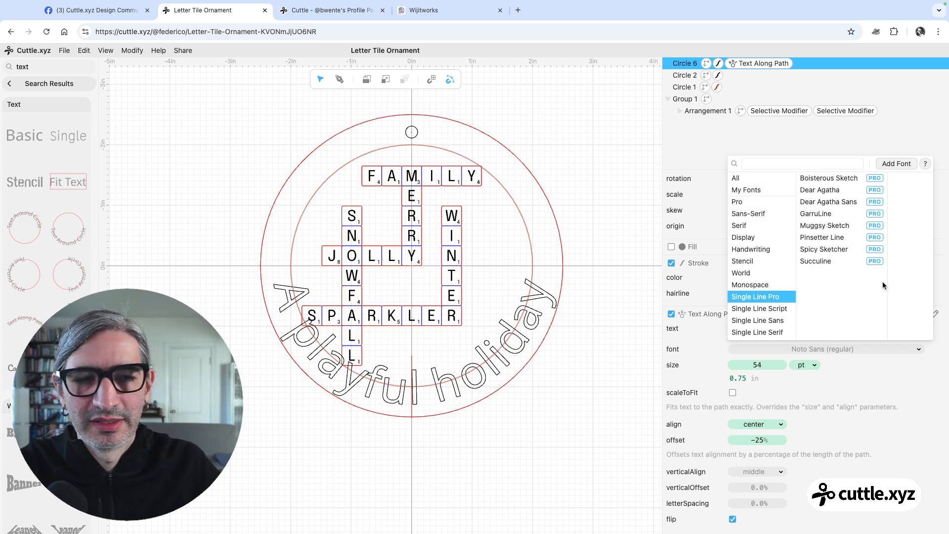
{"action": "left_click", "coordinate": [829, 190]}
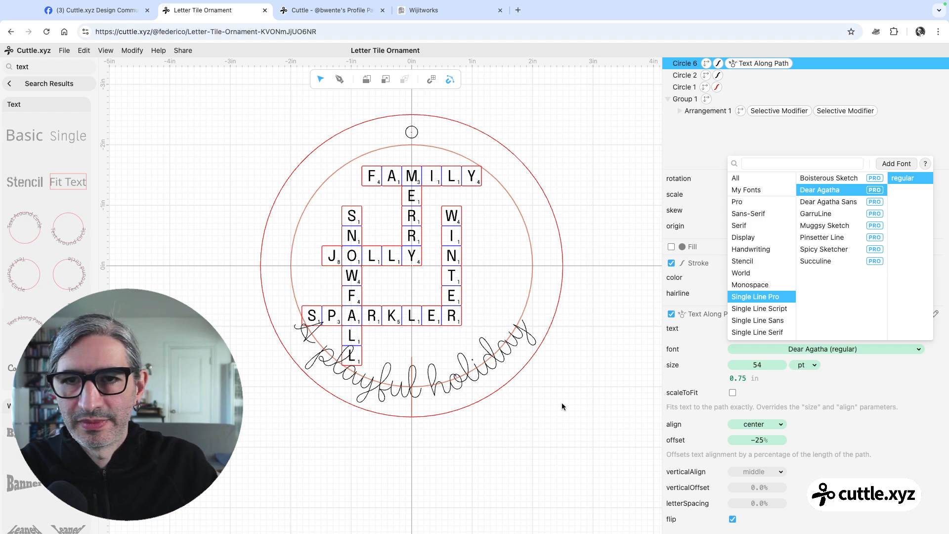
{"action": "left_click", "coordinate": [729, 349]}
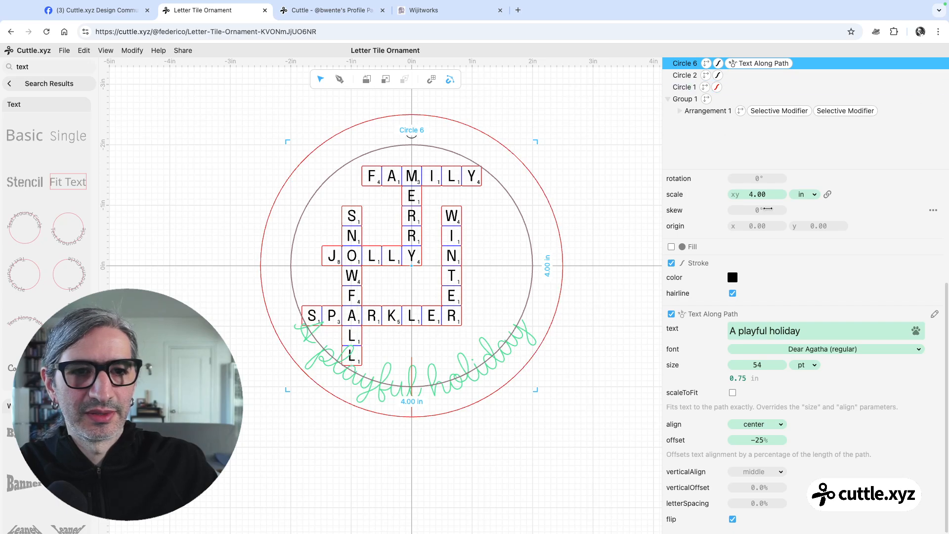
{"action": "mouse_move", "coordinate": [760, 194]}
{"action": "left_mouse_down"}
{"action": "mouse_move", "coordinate": [791, 193]}
{"action": "mouse_move", "coordinate": [764, 194]}
{"action": "left_mouse_up"}
{"action": "left_click", "coordinate": [600, 303]}
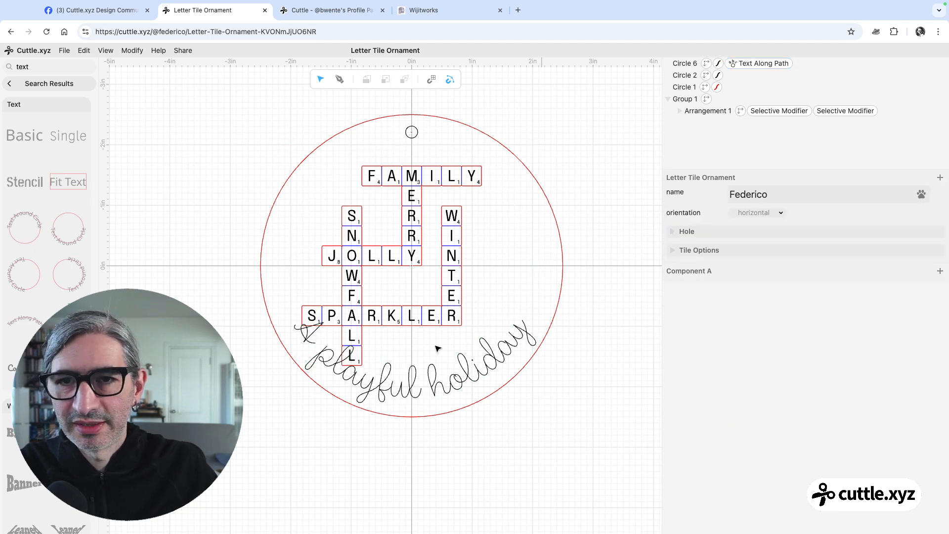
Set the stroke color of the "A playful holiday" text to blue
{"action": "left_click", "coordinate": [482, 381]}
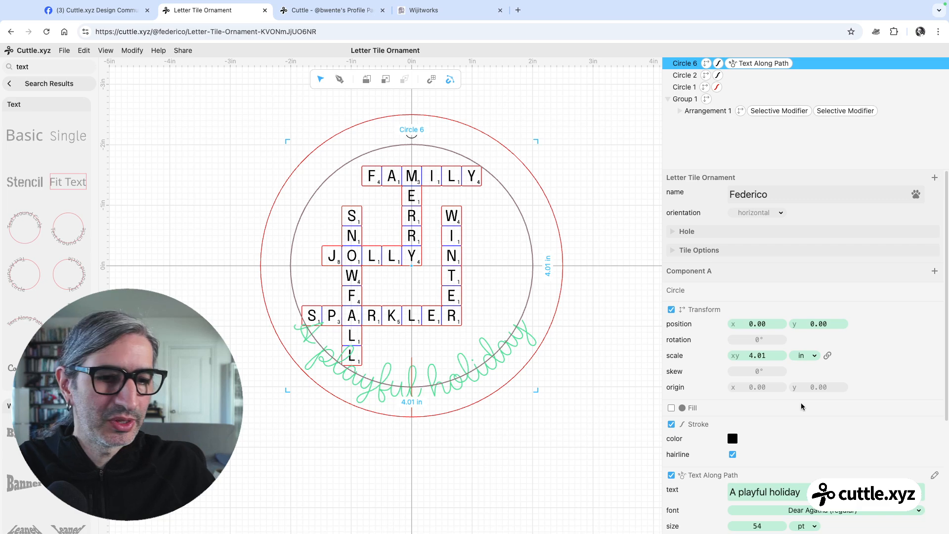
{"action": "scroll", "coordinate": [731, 442], "scroll_direction": "down", "scroll_amount": 3}
{"action": "left_click", "coordinate": [732, 278]}
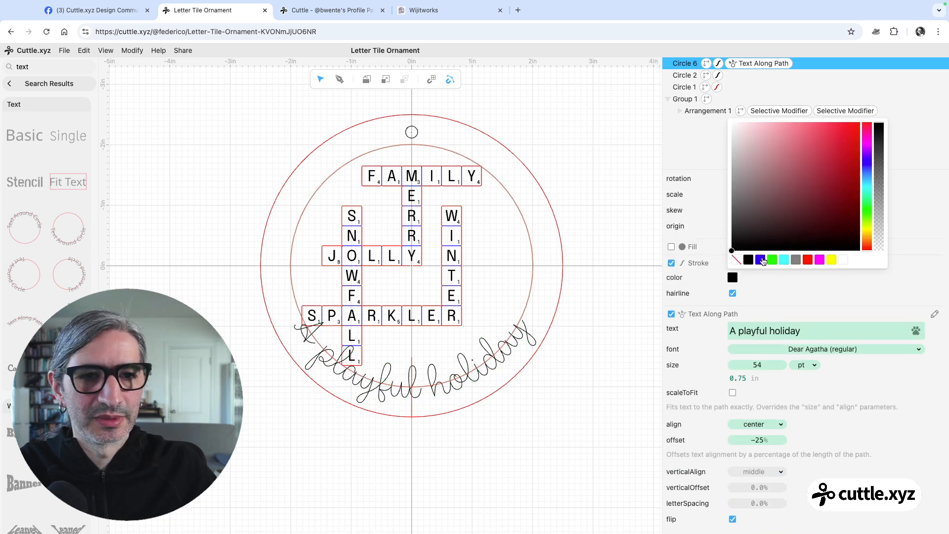
{"action": "left_click", "coordinate": [760, 260]}
{"action": "left_click", "coordinate": [600, 330]}
Move the crossword group up above the curved text, to x 0 and y about -0.64
{"action": "left_click", "coordinate": [458, 272]}
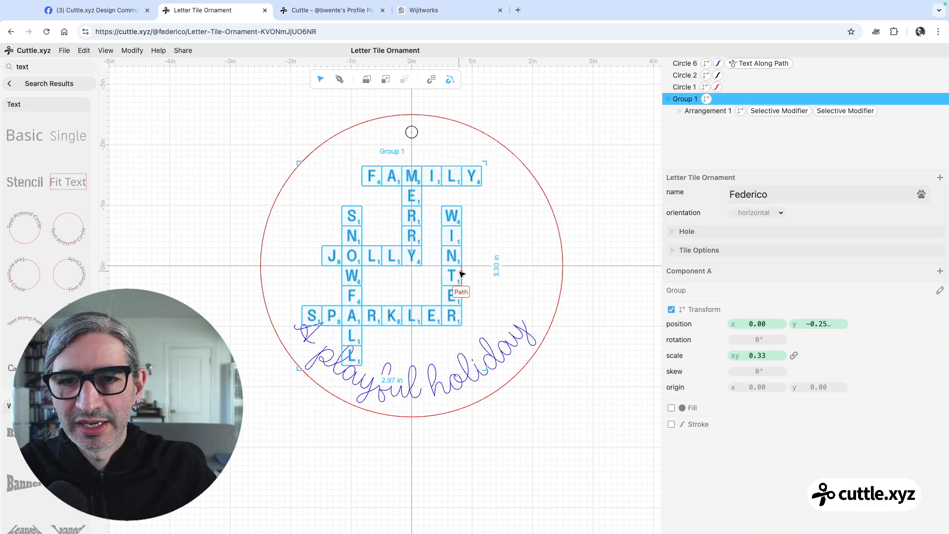
{"action": "key", "text": "Up"}
{"action": "key", "text": "Up"}
{"action": "key", "text": "Right"}
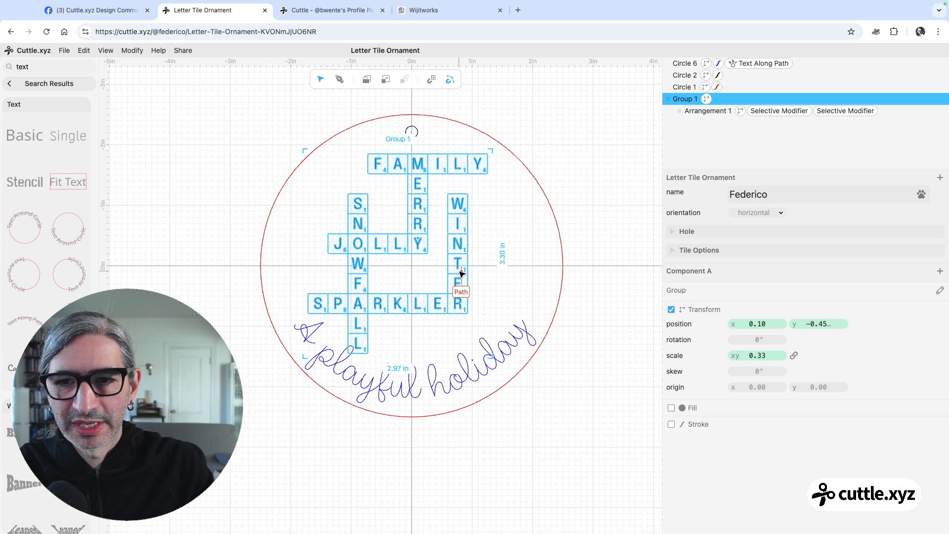
{"action": "key", "text": "Left"}
{"action": "key", "text": "Up"}
{"action": "key", "text": "Up"}
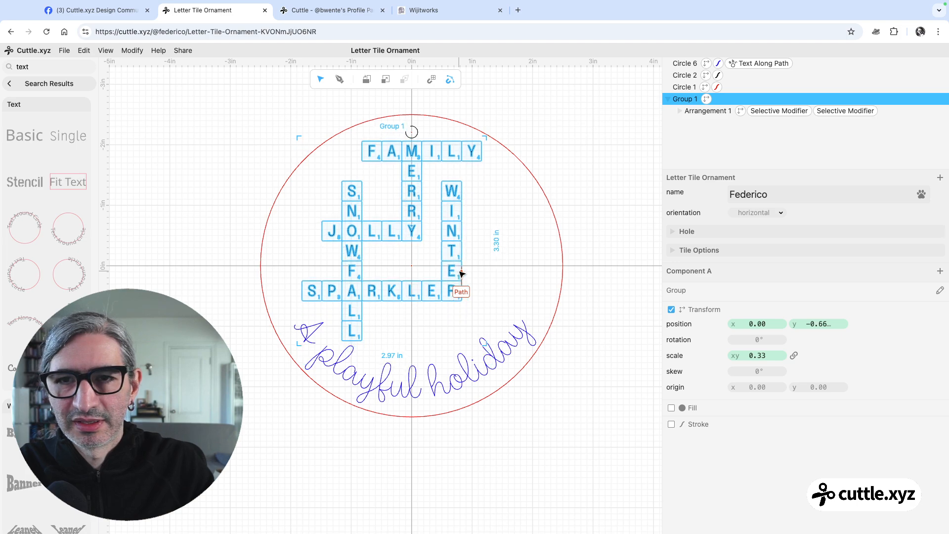
{"action": "key", "text": "Down"}
{"action": "key", "text": "Down"}
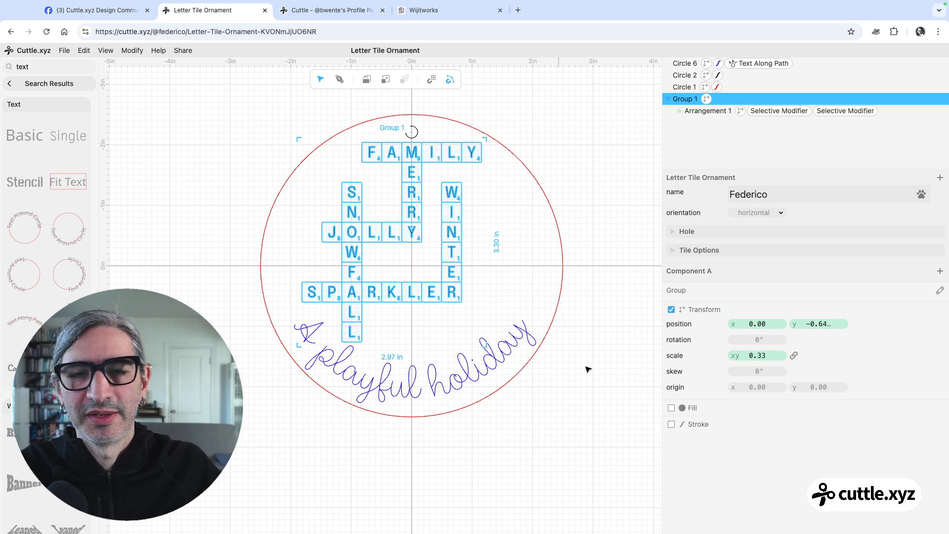
{"action": "left_click", "coordinate": [597, 381]}
Move the hanging-hole circle up closer to the ornament's edge, at y -2.31
{"action": "scroll", "coordinate": [597, 381], "scroll_direction": "down", "scroll_amount": 1}
{"action": "left_click_drag", "start_coordinate": [597, 381], "coordinate": [544, 355]}
{"action": "scroll", "coordinate": [546, 357], "scroll_direction": "down", "scroll_amount": 1}
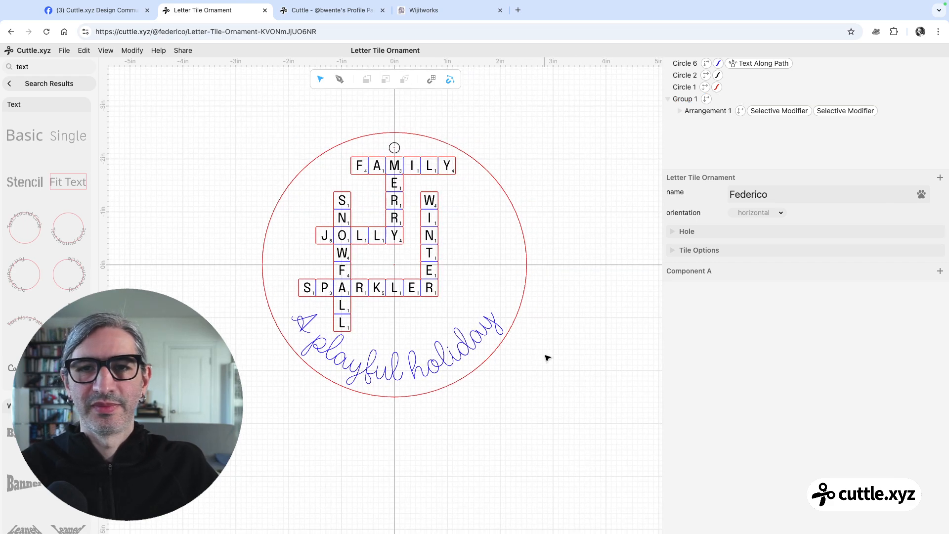
{"action": "left_click", "coordinate": [407, 134]}
{"action": "left_click", "coordinate": [398, 147]}
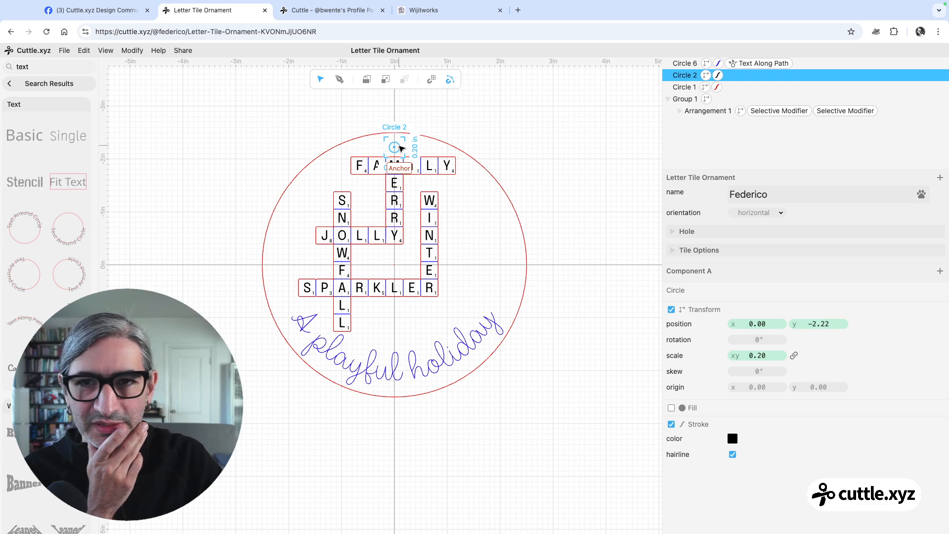
{"action": "left_click_drag", "start_coordinate": [400, 147], "coordinate": [401, 144]}
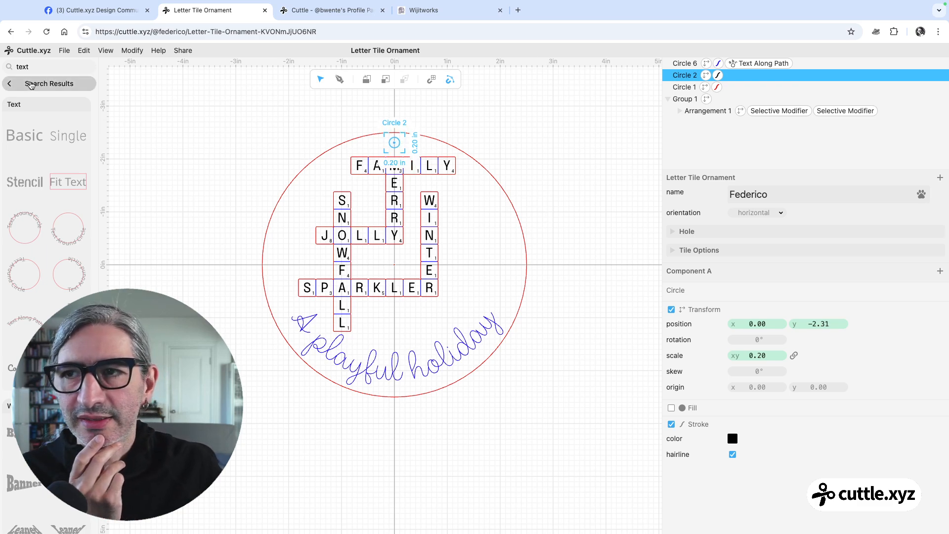
Leave the shape search results, check the reference ornament photo on Facebook, and return to the Cuttle project
{"action": "left_click", "coordinate": [31, 85]}
{"action": "left_click", "coordinate": [557, 144]}
{"action": "scroll", "coordinate": [557, 144], "scroll_direction": "down", "scroll_amount": 1}
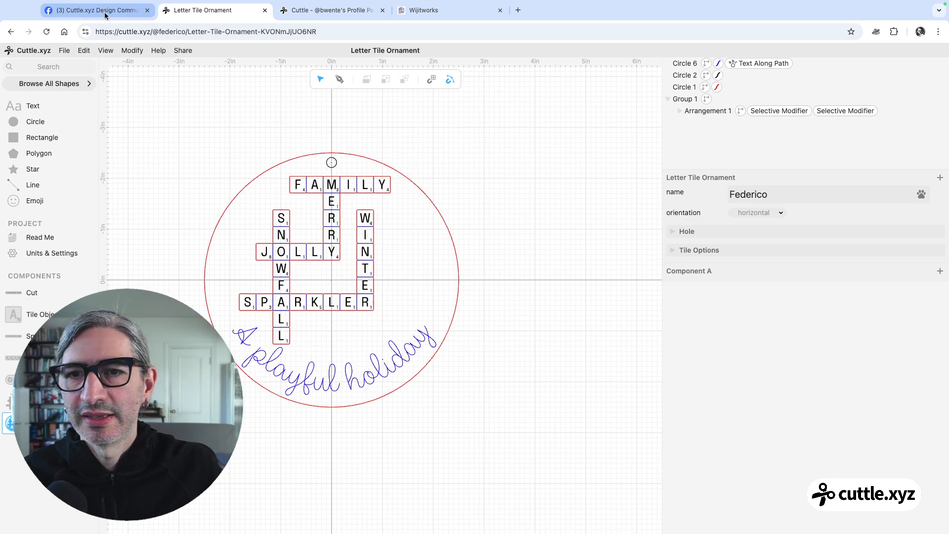
{"action": "left_click", "coordinate": [105, 15]}
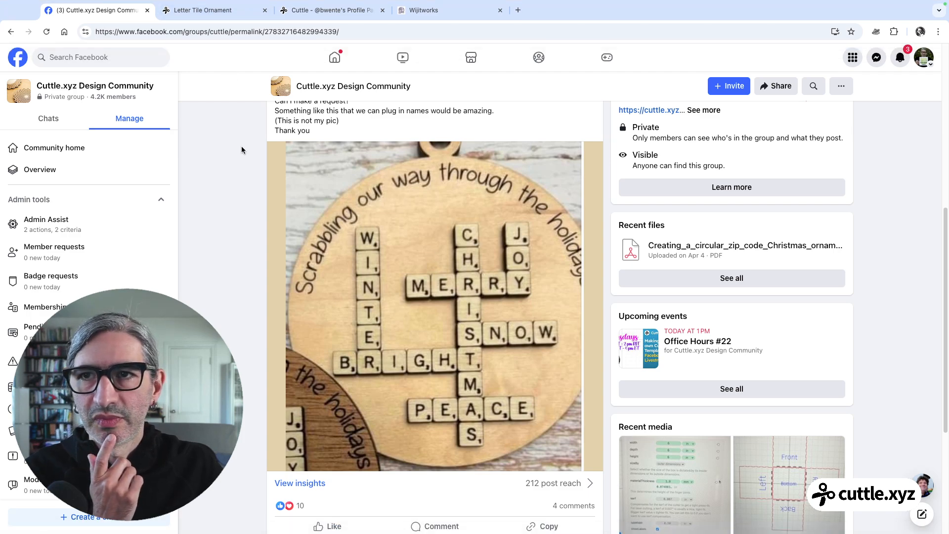
{"action": "left_click", "coordinate": [229, 15]}
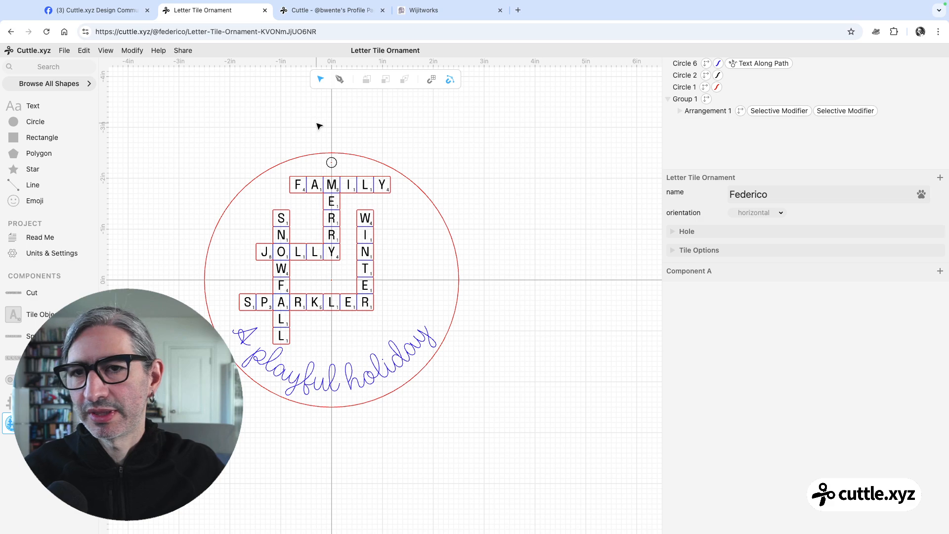
Move the welded crossword group out of the ornament circle, beside it at x 5.40
{"action": "left_click", "coordinate": [336, 209]}
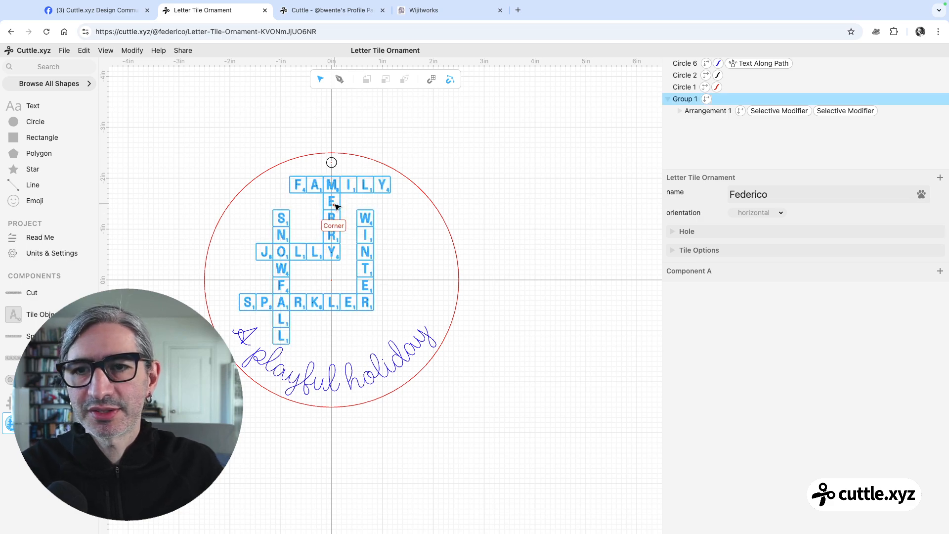
{"action": "left_click", "coordinate": [336, 209]}
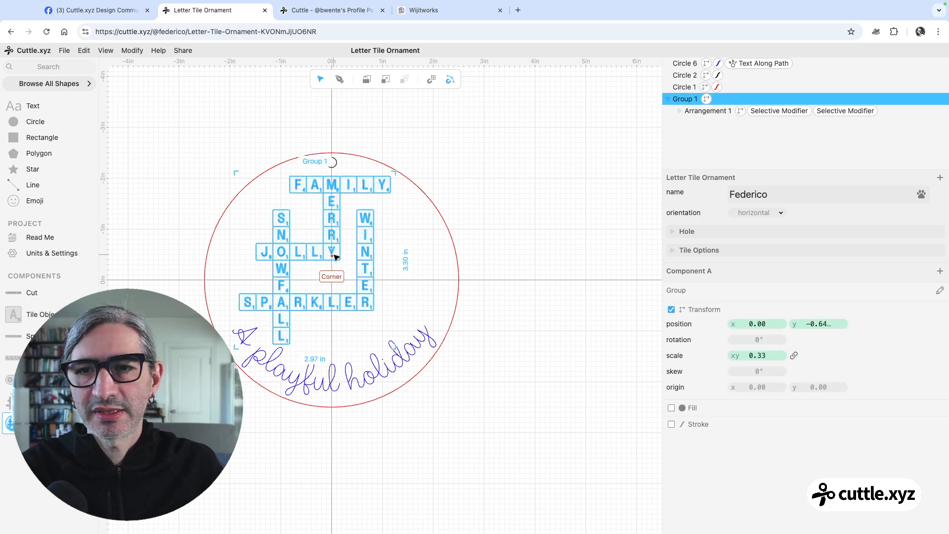
{"action": "left_click_drag", "start_coordinate": [333, 262], "coordinate": [608, 262]}
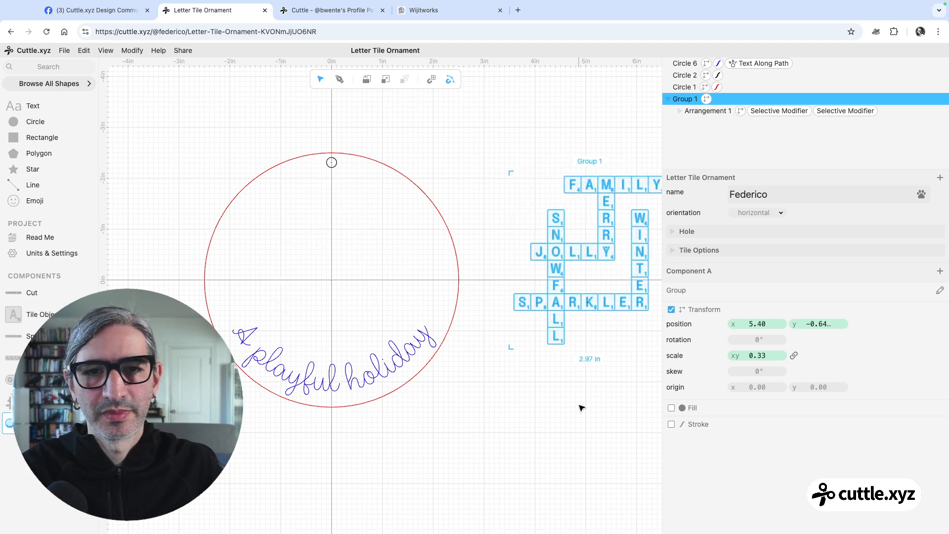
{"action": "left_click", "coordinate": [581, 408]}
{"action": "scroll", "coordinate": [575, 392], "scroll_direction": "down", "scroll_amount": 3}
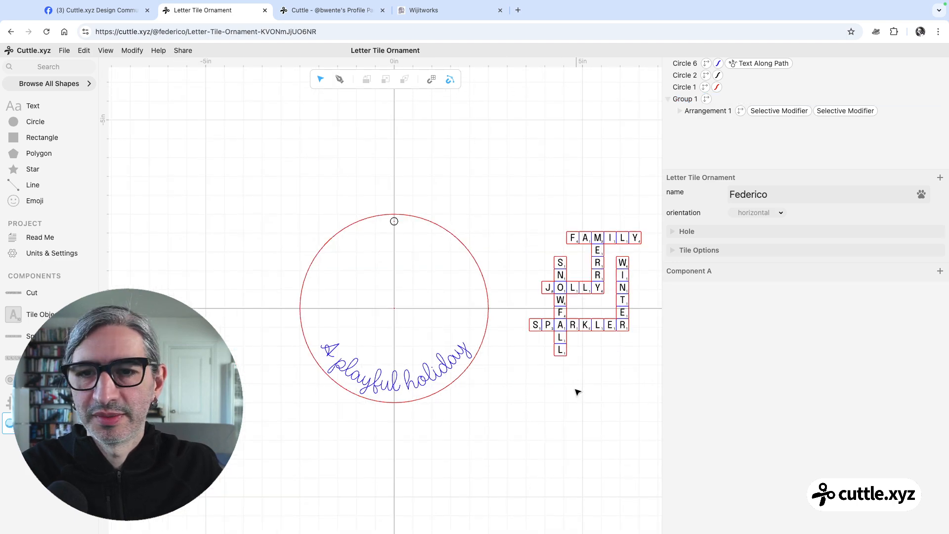
{"action": "left_click_drag", "start_coordinate": [576, 392], "coordinate": [526, 333]}
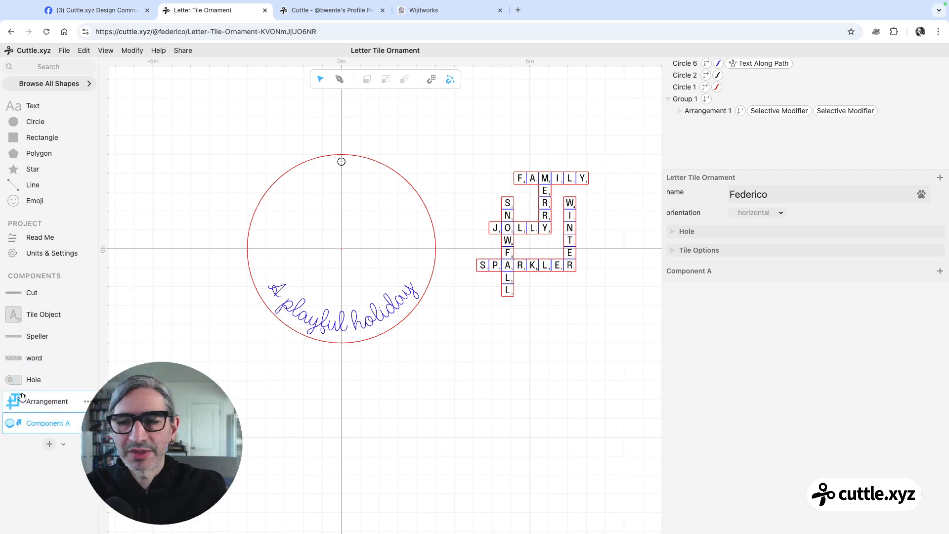
Place a second Arrangement component inside the ornament circle at x 0, y -0.73, and set its scale to 0.33
{"action": "left_click_drag", "start_coordinate": [25, 389], "coordinate": [354, 233]}
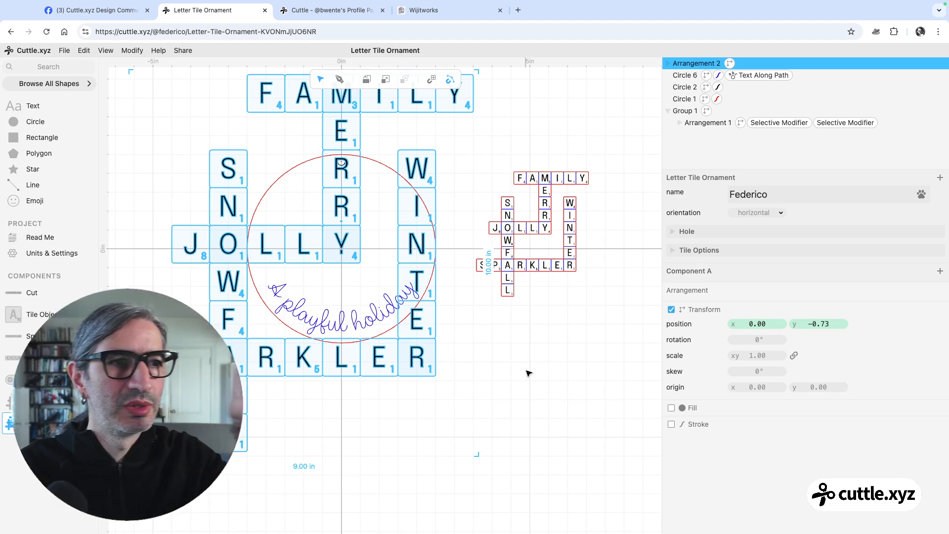
{"action": "left_click", "coordinate": [527, 148]}
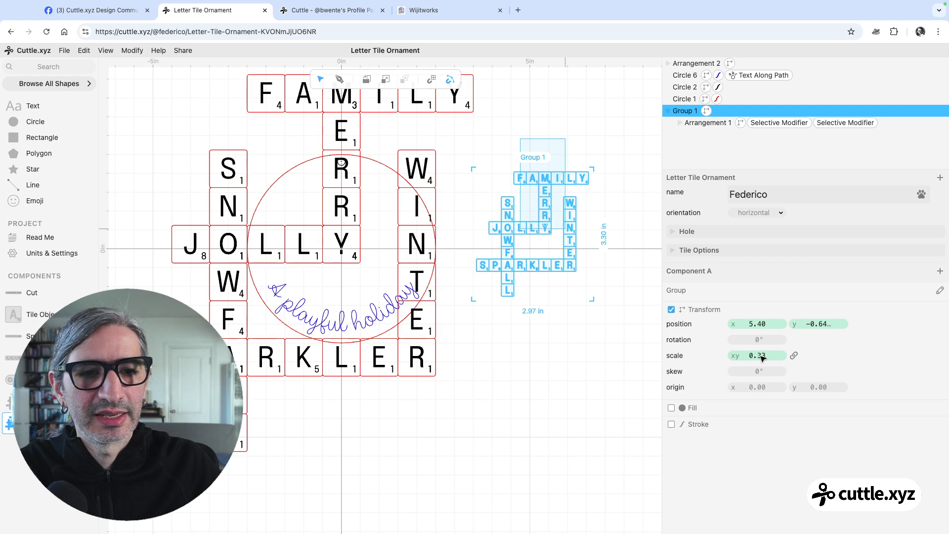
{"action": "left_click", "coordinate": [765, 357]}
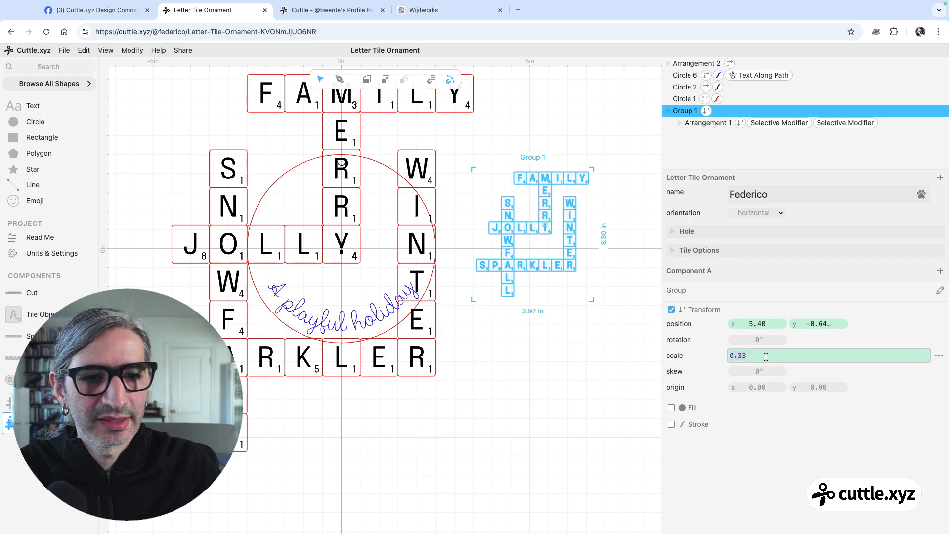
{"action": "left_click", "coordinate": [467, 441]}
{"action": "left_click", "coordinate": [438, 108]}
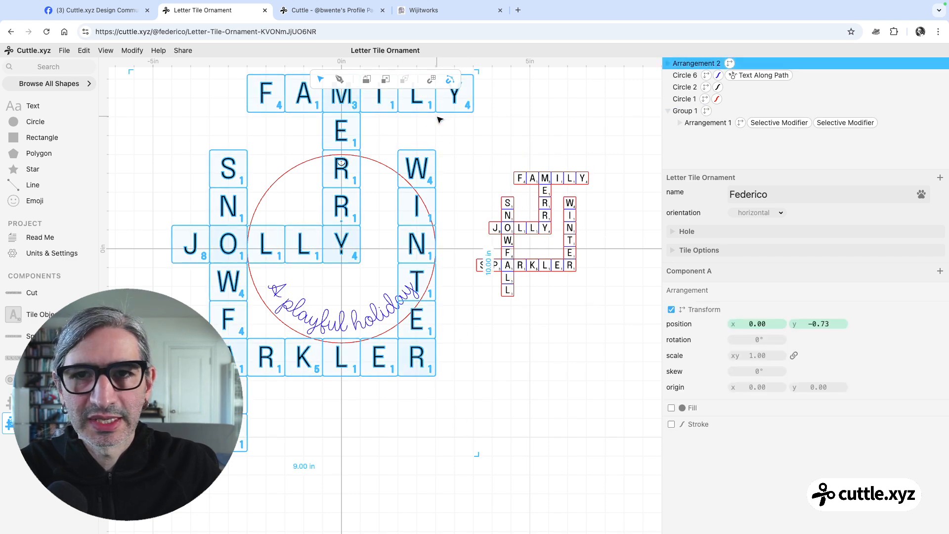
{"action": "left_click", "coordinate": [759, 355]}
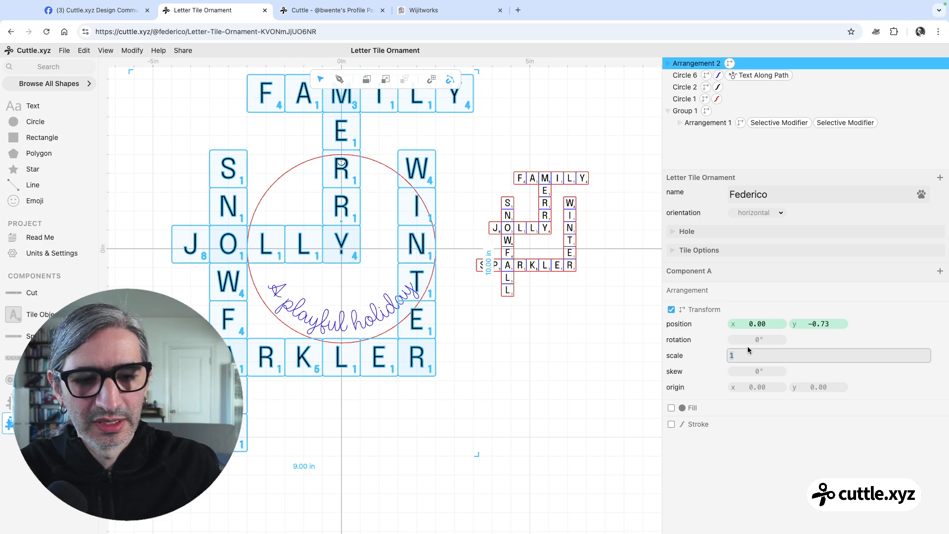
{"action": "type", "text": "0.33"}
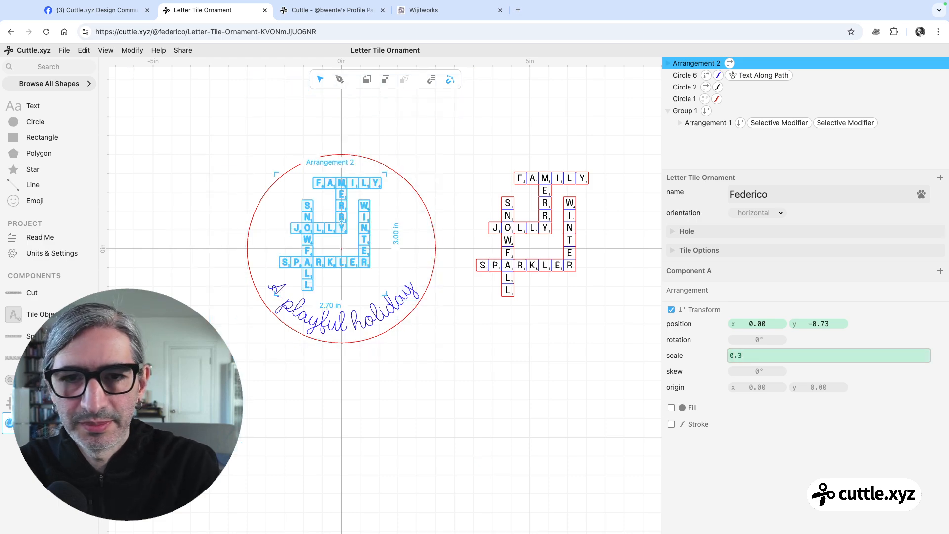
{"action": "left_click", "coordinate": [482, 432]}
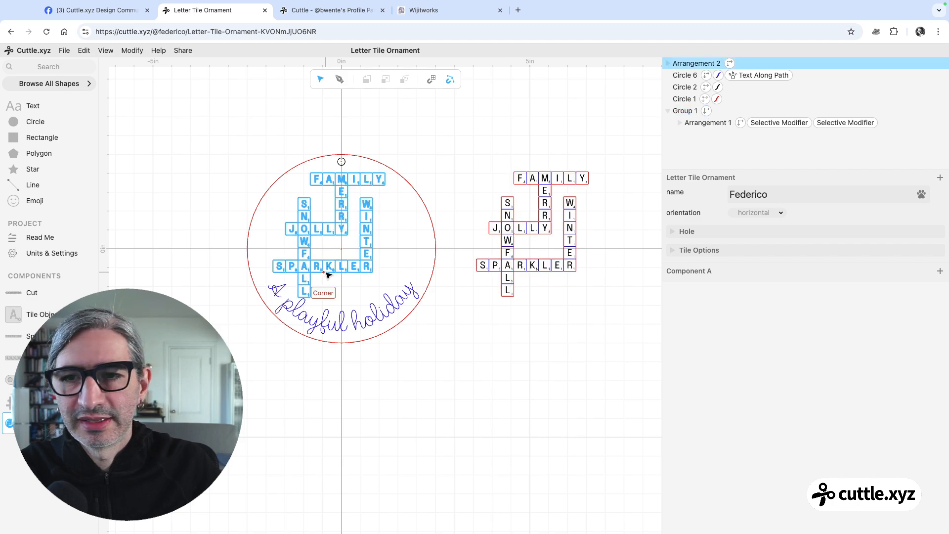
Shift the Arrangement component inside the ornament circle sideways to x 0.15
{"action": "left_click_drag", "start_coordinate": [327, 275], "coordinate": [332, 275]}
{"action": "left_click", "coordinate": [370, 163]}
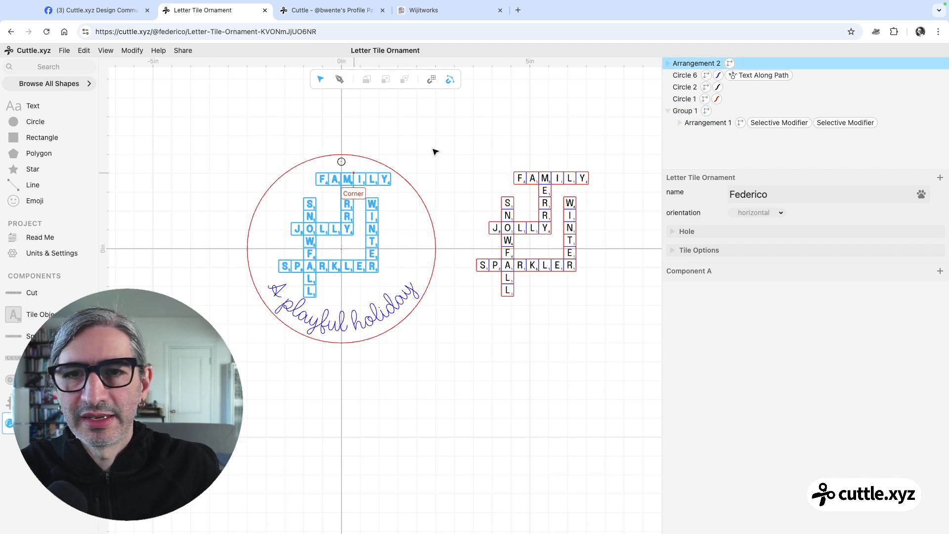
{"action": "scroll", "coordinate": [413, 192], "scroll_direction": "up", "scroll_amount": 3}
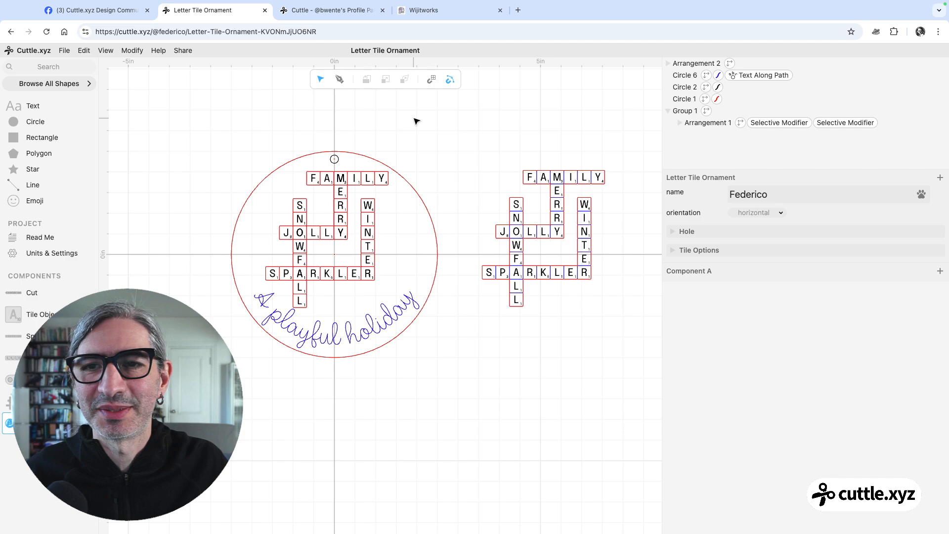
Turn on a fill for the crossword arrangement inside the ornament circle
{"action": "left_click", "coordinate": [348, 196]}
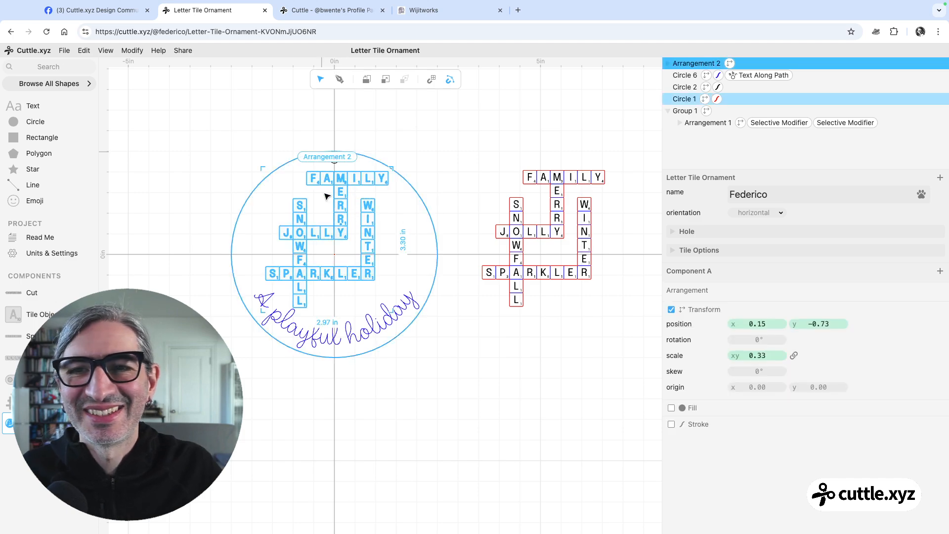
{"action": "left_click", "coordinate": [671, 408]}
{"action": "left_click", "coordinate": [530, 402]}
{"action": "scroll", "coordinate": [435, 334], "scroll_direction": "up", "scroll_amount": 3}
{"action": "scroll", "coordinate": [433, 310], "scroll_direction": "up", "scroll_amount": 1}
{"action": "left_click_drag", "start_coordinate": [470, 348], "coordinate": [510, 374]}
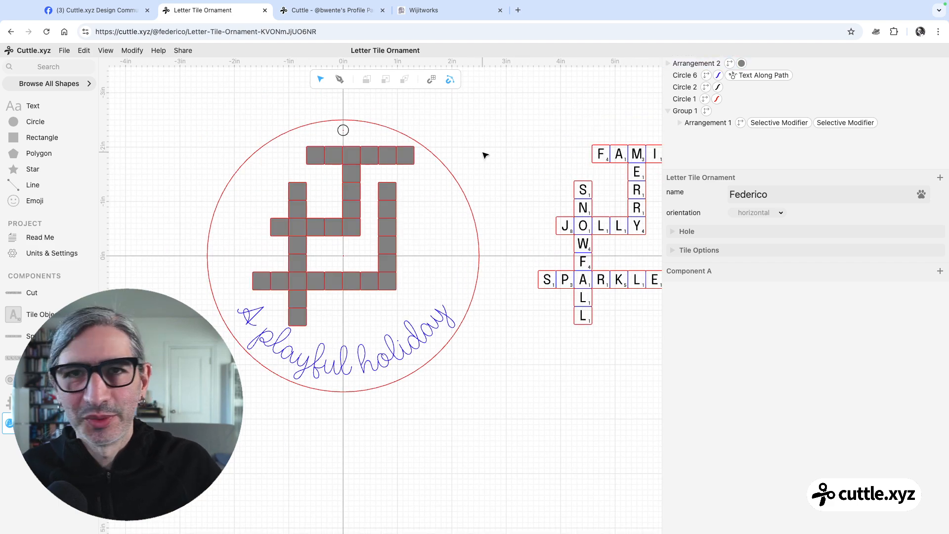
Apply the Flatten modifier to the filled crossword arrangement inside the ornament circle
{"action": "left_click", "coordinate": [388, 225]}
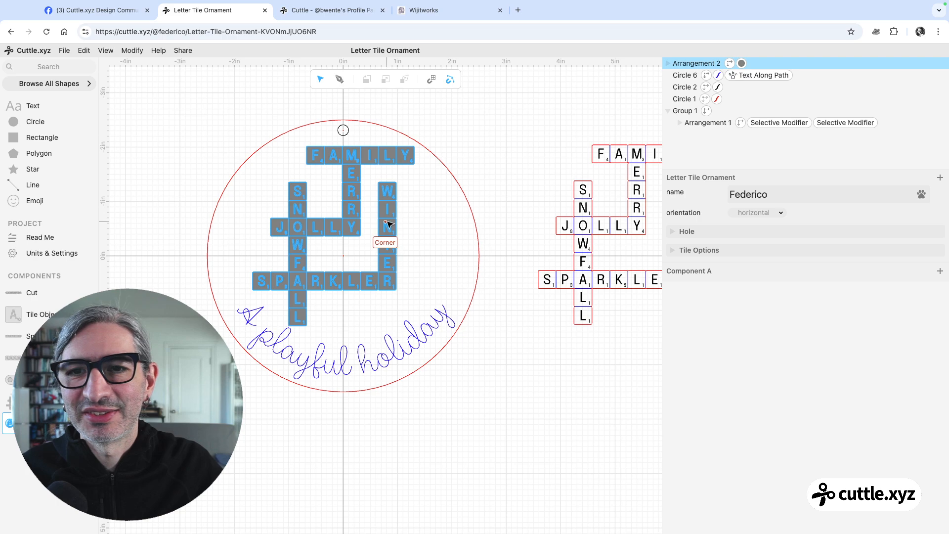
{"action": "left_click", "coordinate": [388, 225]}
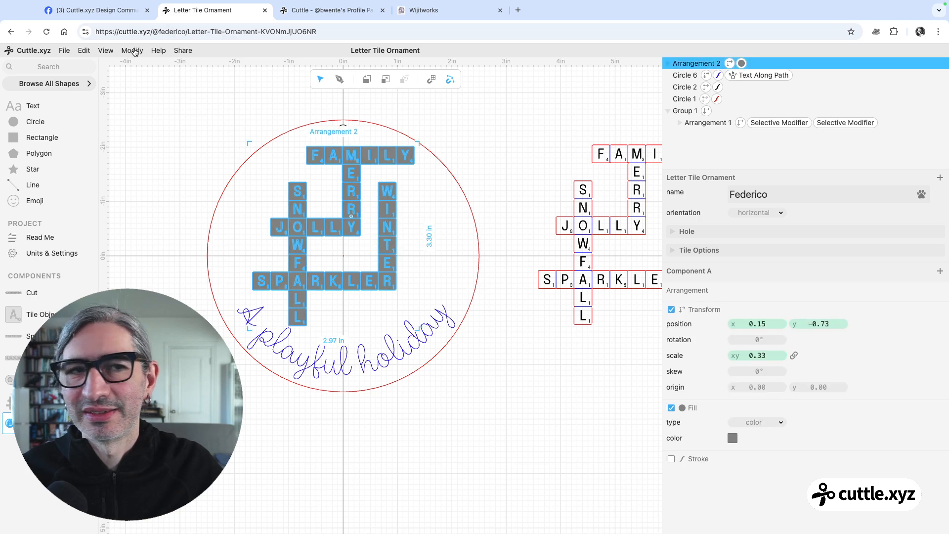
{"action": "left_click", "coordinate": [132, 50]}
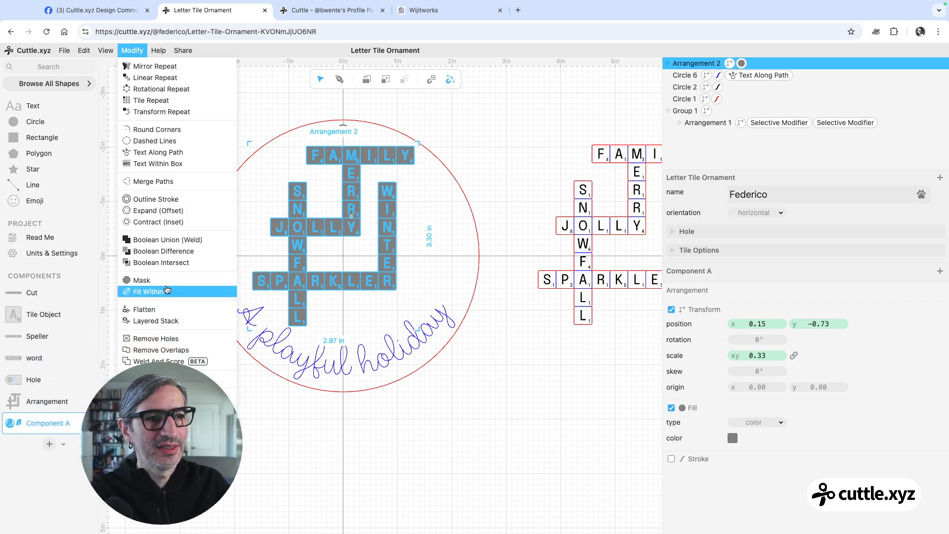
{"action": "left_click", "coordinate": [155, 312]}
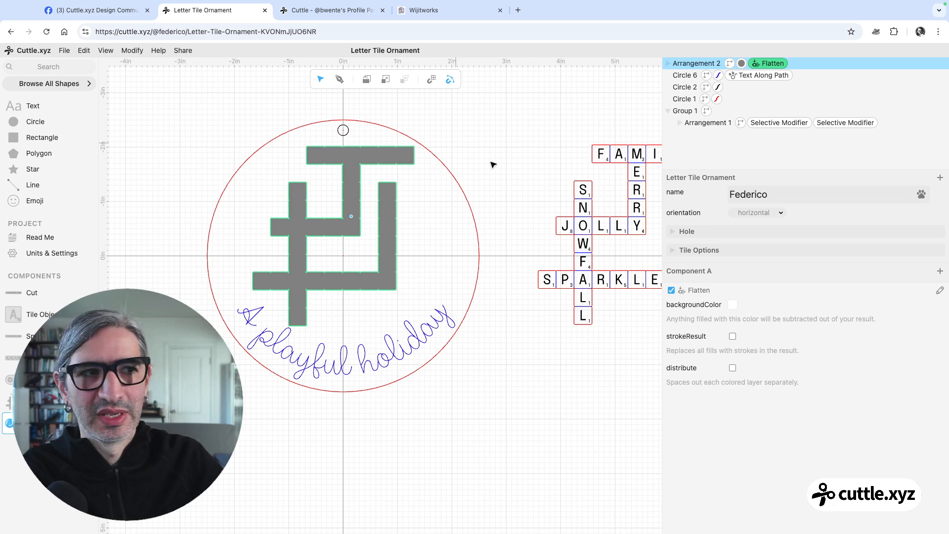
Enable strokeResult on the Flatten modifier so the crossword shape is drawn as an outline
{"action": "scroll", "coordinate": [483, 135], "scroll_direction": "left", "scroll_amount": 3}
{"action": "scroll", "coordinate": [477, 162], "scroll_direction": "up", "scroll_amount": 3}
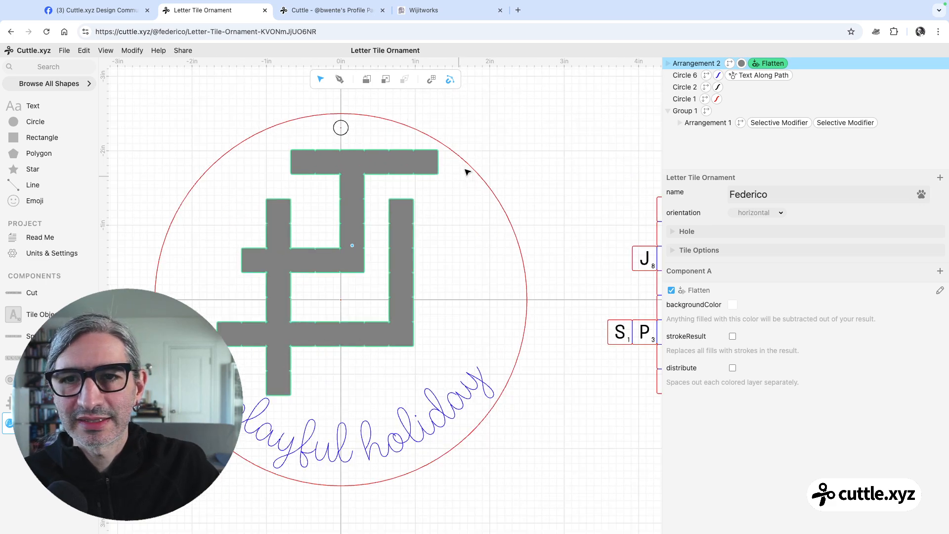
{"action": "scroll", "coordinate": [531, 155], "scroll_direction": "up", "scroll_amount": 1}
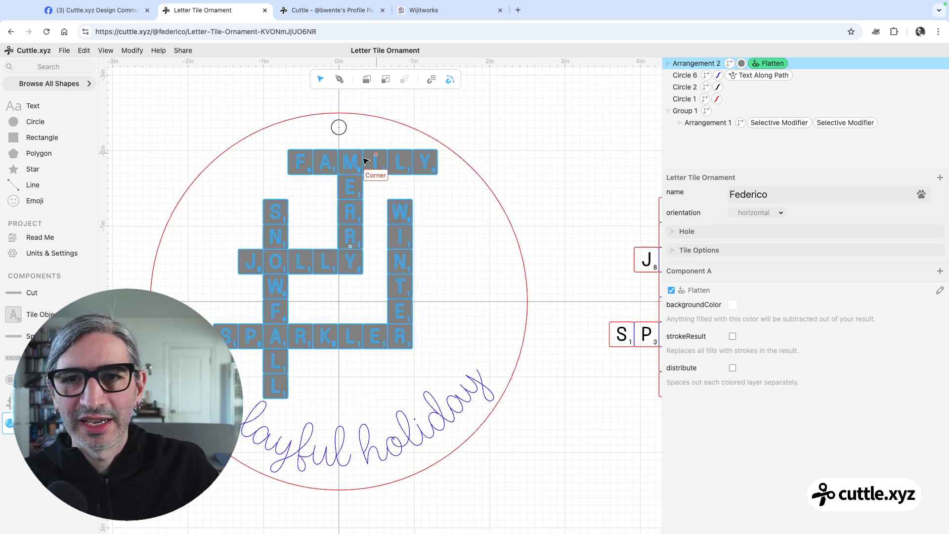
{"action": "left_click", "coordinate": [733, 336]}
{"action": "scroll", "coordinate": [548, 169], "scroll_direction": "left", "scroll_amount": 2}
{"action": "scroll", "coordinate": [549, 170], "scroll_direction": "down", "scroll_amount": 1}
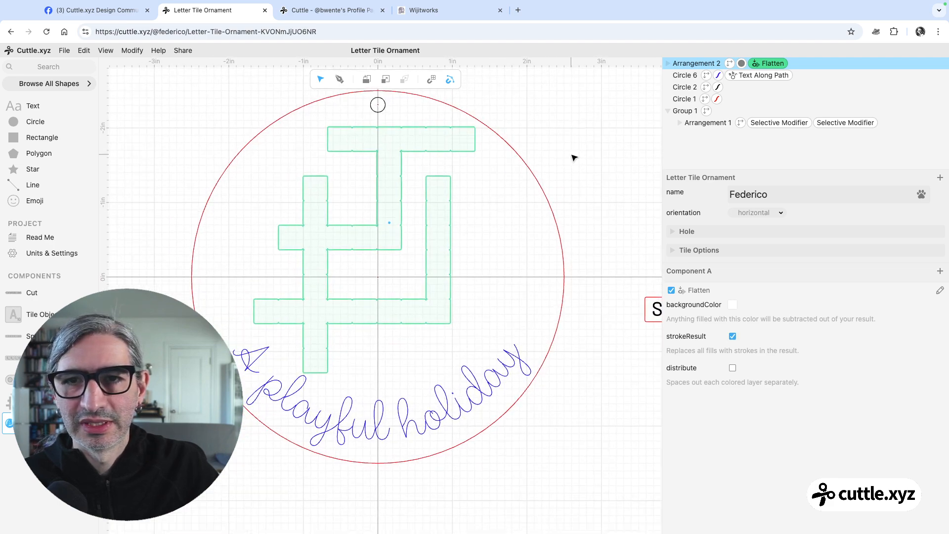
{"action": "left_click", "coordinate": [573, 157]}
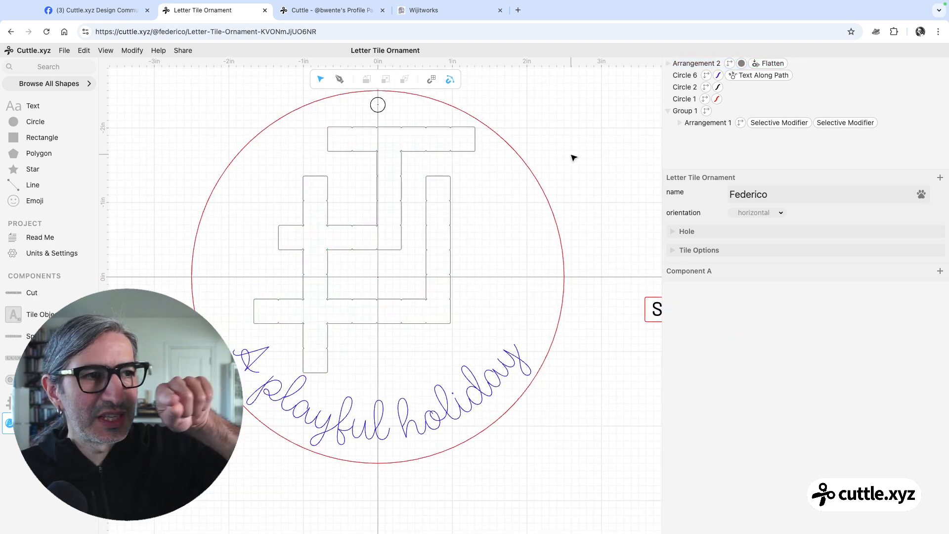
{"action": "scroll", "coordinate": [573, 157], "scroll_direction": "down", "scroll_amount": 3}
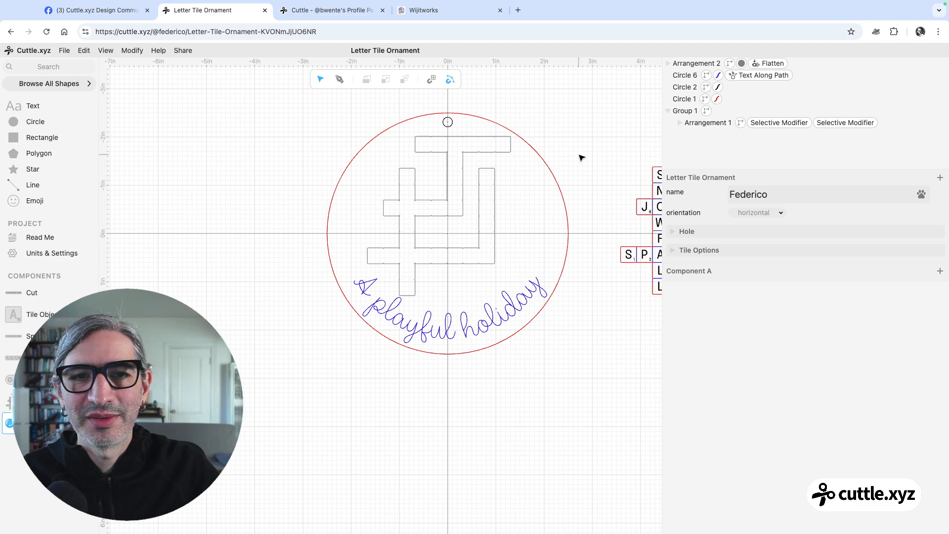
{"action": "left_click_drag", "start_coordinate": [564, 157], "coordinate": [559, 159]}
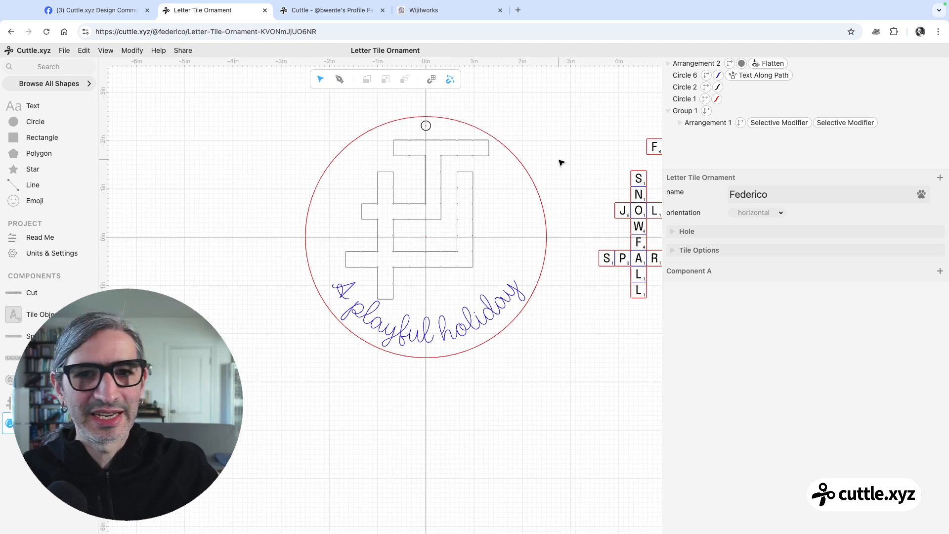
Change the flattened crossword's fill color to blue
{"action": "left_click", "coordinate": [459, 207]}
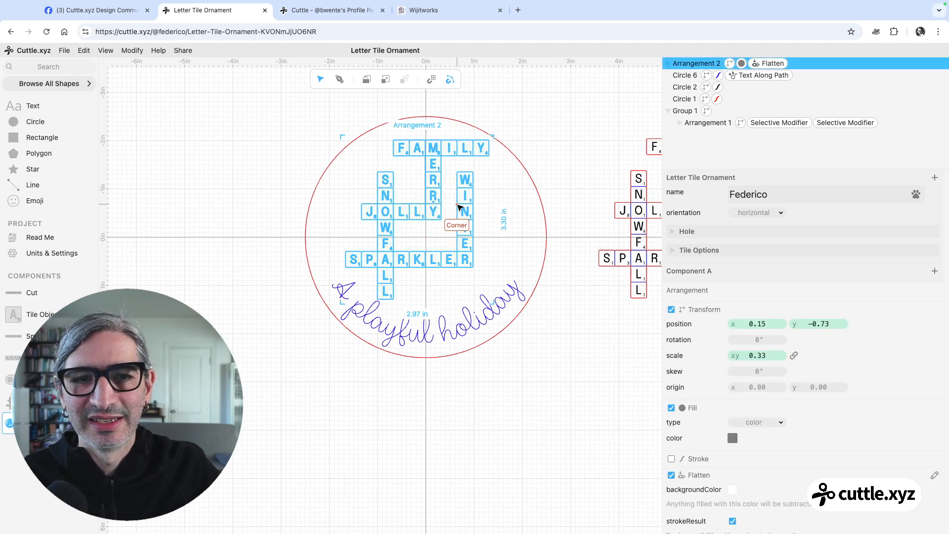
{"action": "left_click", "coordinate": [732, 439]}
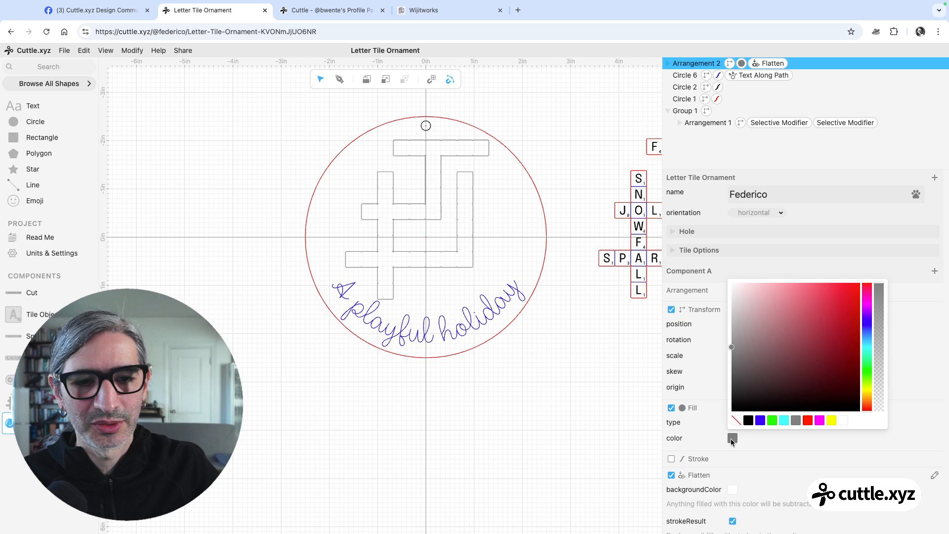
{"action": "left_click", "coordinate": [760, 421]}
{"action": "left_click", "coordinate": [611, 408]}
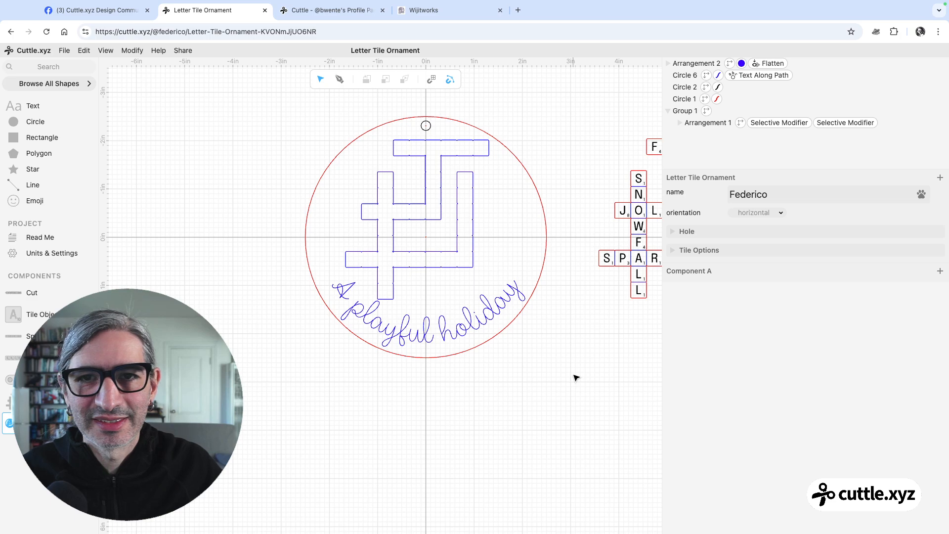
Move the welded crossword group closer to the ornament circle, at x 4.79 and y about -0.46
{"action": "left_click_drag", "start_coordinate": [574, 310], "coordinate": [518, 304]}
{"action": "left_click", "coordinate": [638, 144]}
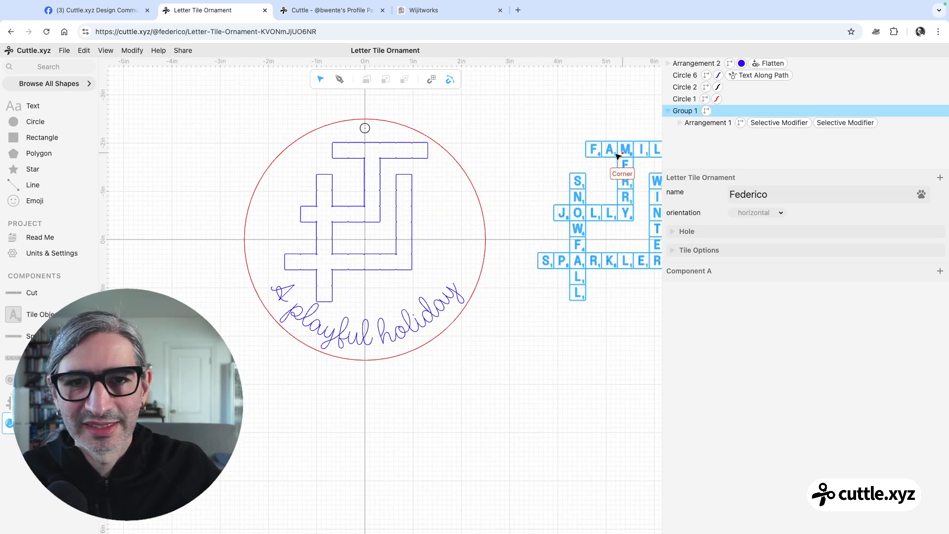
{"action": "left_click_drag", "start_coordinate": [612, 143], "coordinate": [572, 150]}
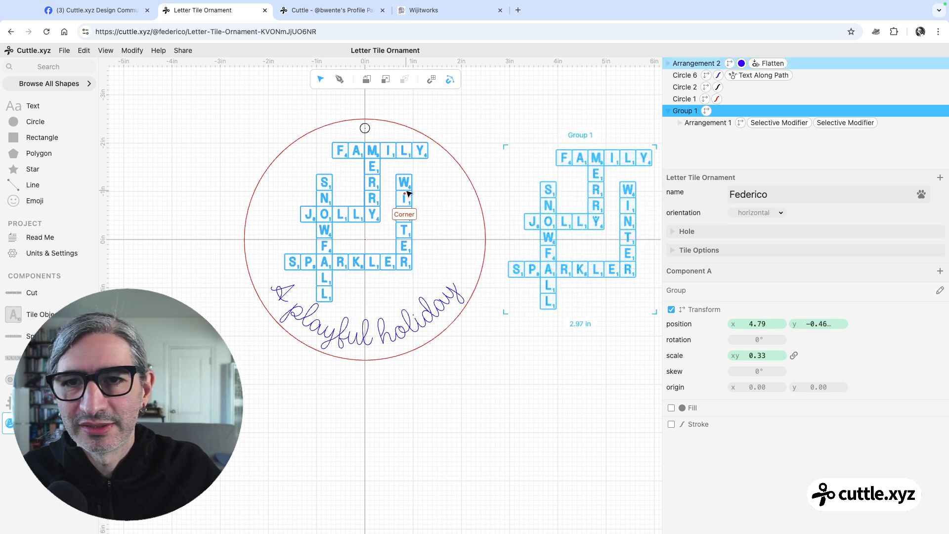
Apply a Contract (Inset) modifier to the flattened crossword outline and set its distance to 0.02
{"action": "left_click", "coordinate": [408, 194]}
{"action": "left_click", "coordinate": [132, 51]}
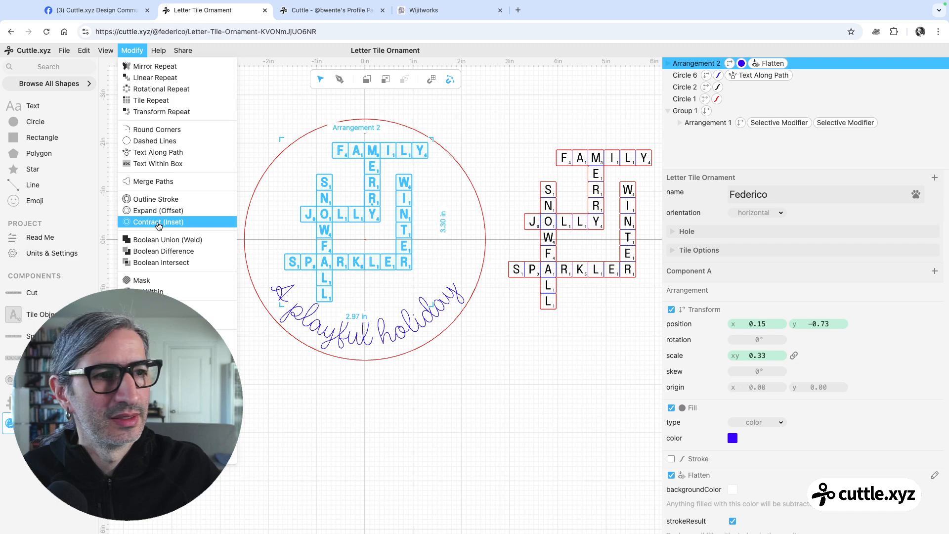
{"action": "left_click", "coordinate": [159, 222]}
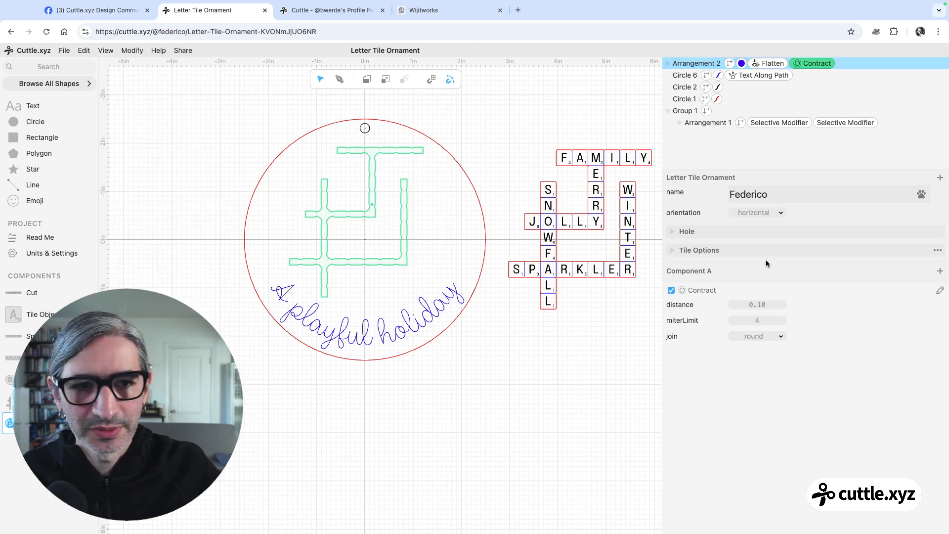
{"action": "left_click_drag", "start_coordinate": [762, 305], "coordinate": [750, 305]}
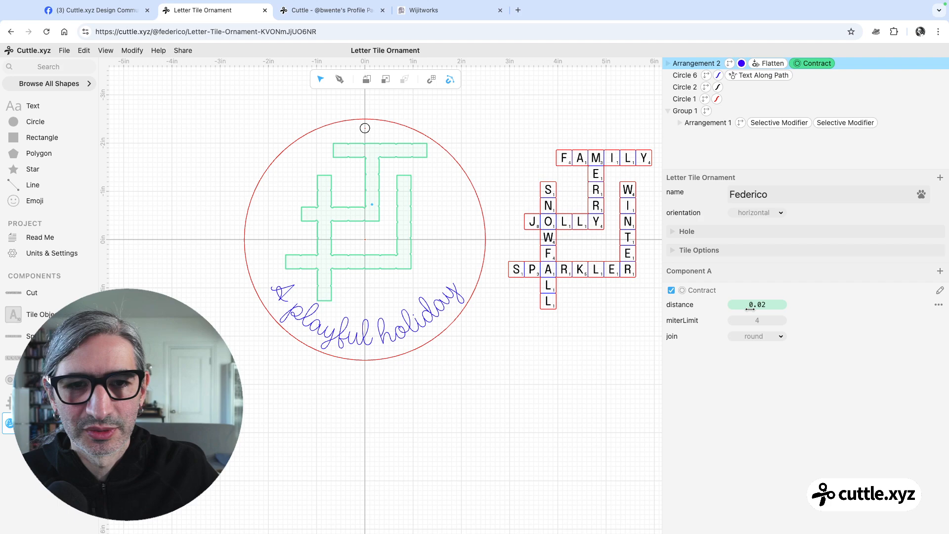
{"action": "left_click", "coordinate": [570, 396]}
{"action": "scroll", "coordinate": [463, 337], "scroll_direction": "up", "scroll_amount": 4}
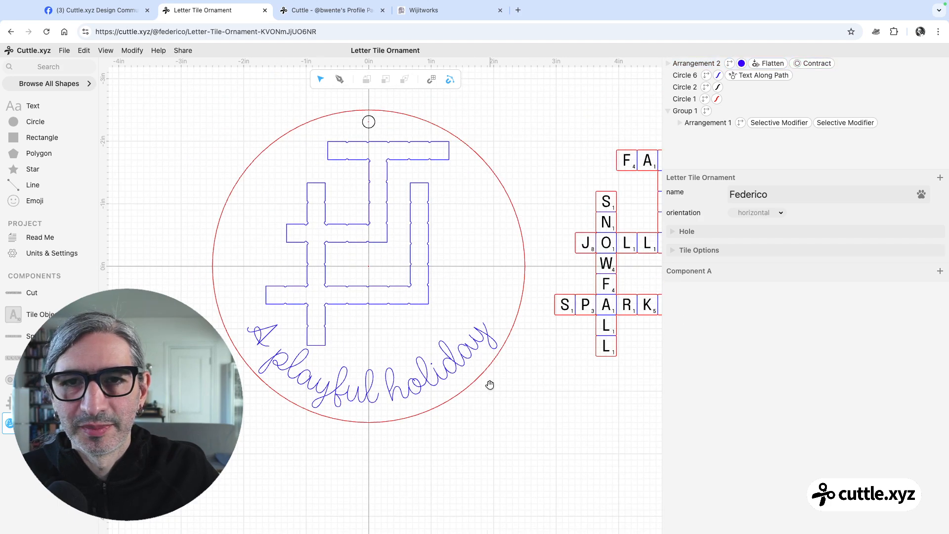
{"action": "scroll", "coordinate": [463, 377], "scroll_direction": "down", "scroll_amount": 2}
{"action": "left_click_drag", "start_coordinate": [534, 395], "coordinate": [462, 362]}
{"action": "scroll", "coordinate": [466, 367], "scroll_direction": "down", "scroll_amount": 3}
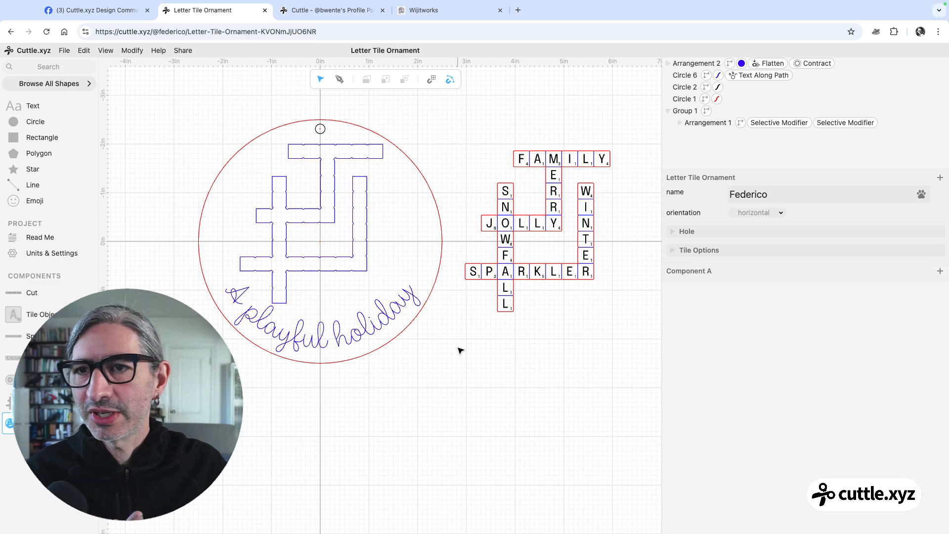
Set the project's sharing to Unlisted so anyone with the link can view it
{"action": "left_click", "coordinate": [181, 51]}
{"action": "left_click", "coordinate": [183, 95]}
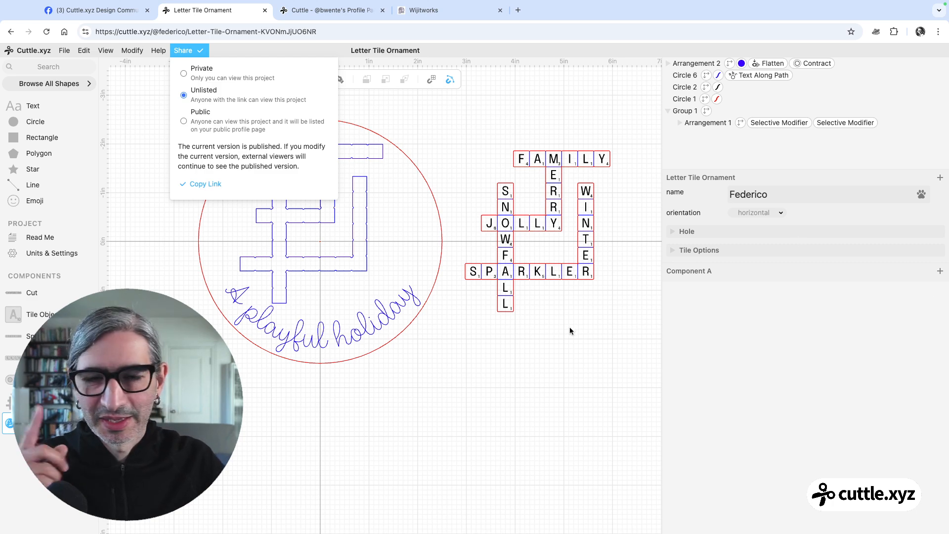
{"action": "left_click", "coordinate": [577, 363]}
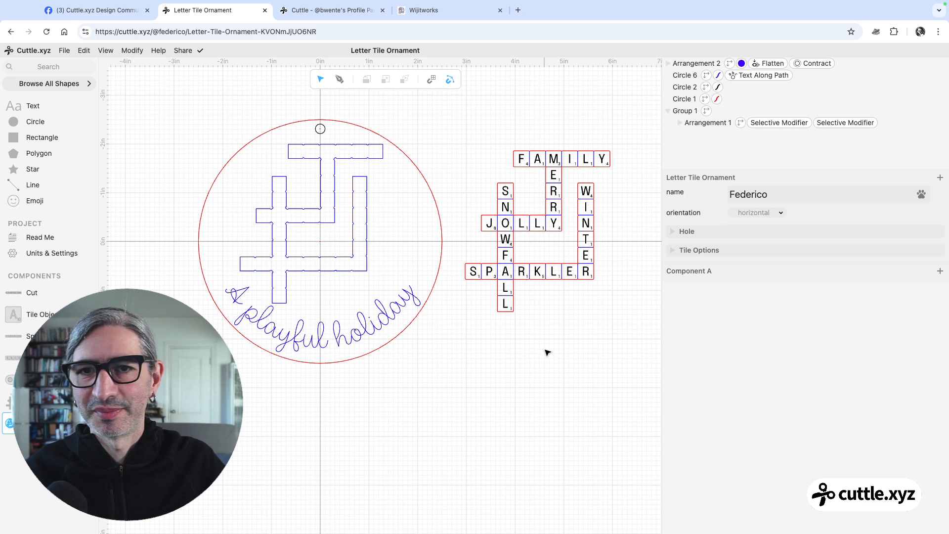
Open the Arrangement component and place a new word component beside the crossword at x 6.82, y -0.54
{"action": "scroll", "coordinate": [547, 351], "scroll_direction": "down", "scroll_amount": 1}
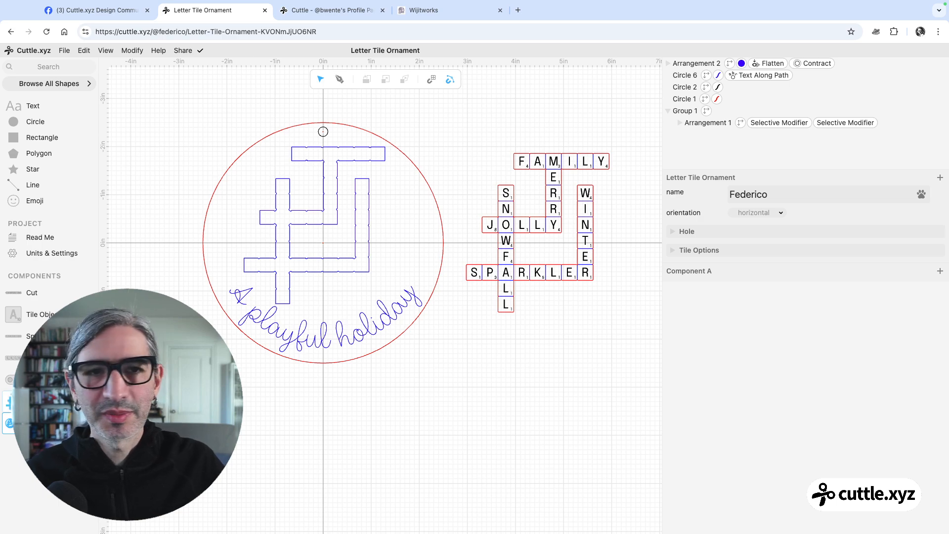
{"action": "left_click", "coordinate": [34, 402]}
{"action": "scroll", "coordinate": [357, 277], "scroll_direction": "down", "scroll_amount": 5}
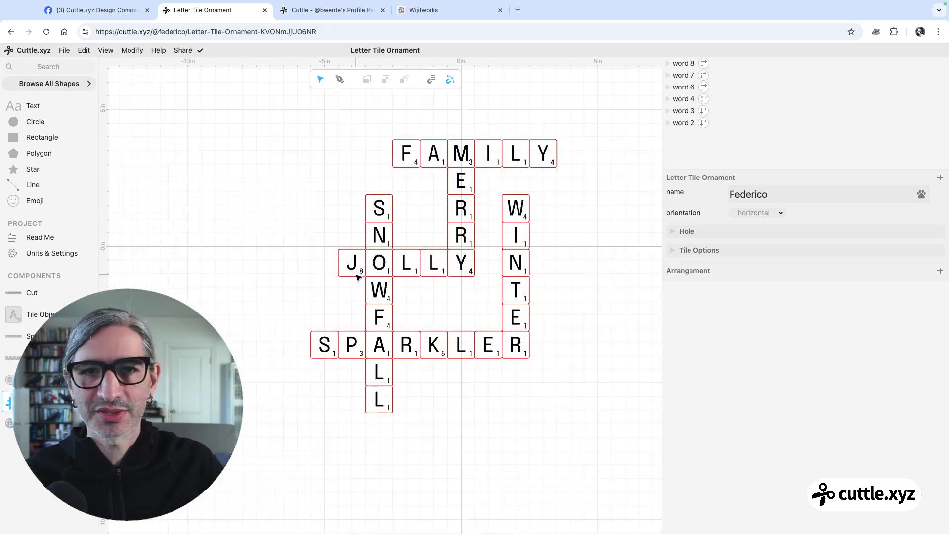
{"action": "scroll", "coordinate": [360, 280], "scroll_direction": "down", "scroll_amount": 4}
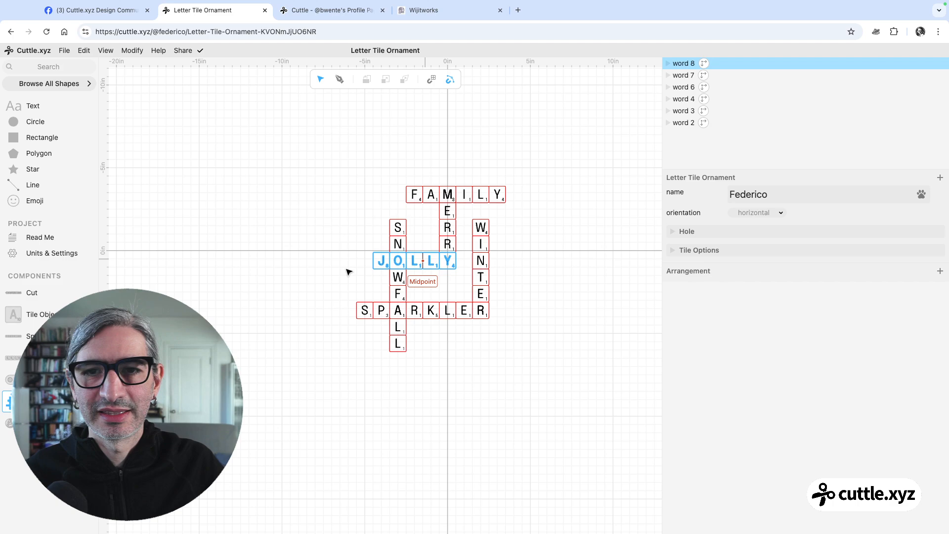
{"action": "scroll", "coordinate": [356, 244], "scroll_direction": "up", "scroll_amount": 3}
{"action": "scroll", "coordinate": [313, 248], "scroll_direction": "right", "scroll_amount": 3}
{"action": "scroll", "coordinate": [299, 240], "scroll_direction": "up", "scroll_amount": 1}
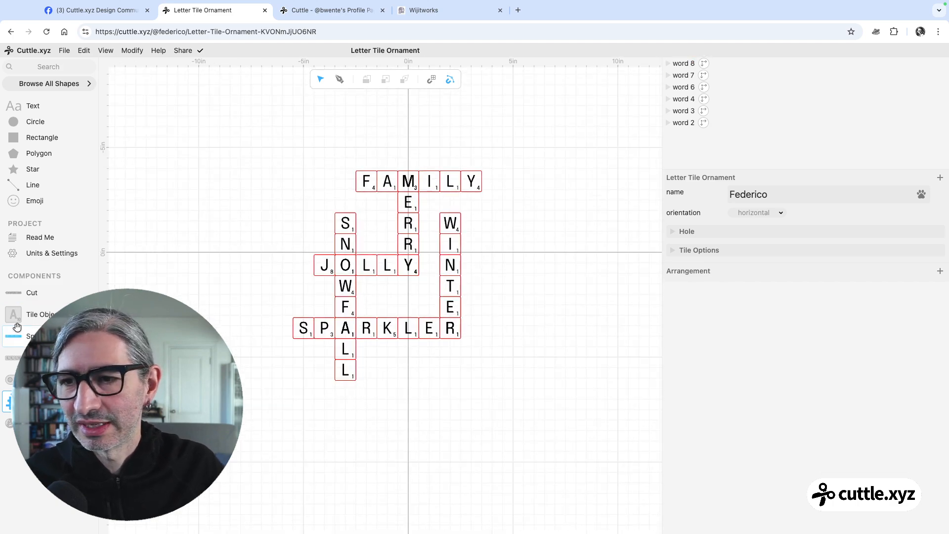
{"action": "left_click_drag", "start_coordinate": [14, 339], "coordinate": [551, 241]}
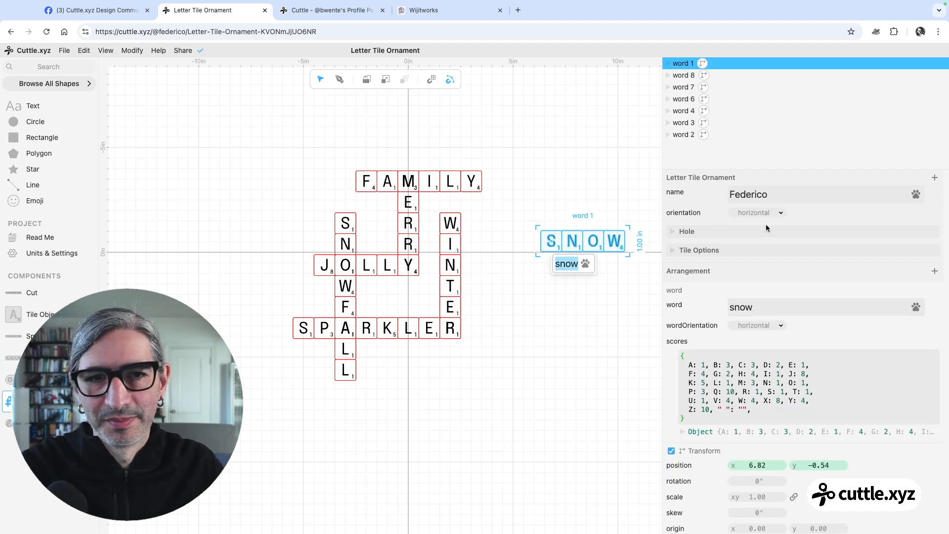
Set the newly placed word component's text to "life"
{"action": "left_click", "coordinate": [776, 195]}
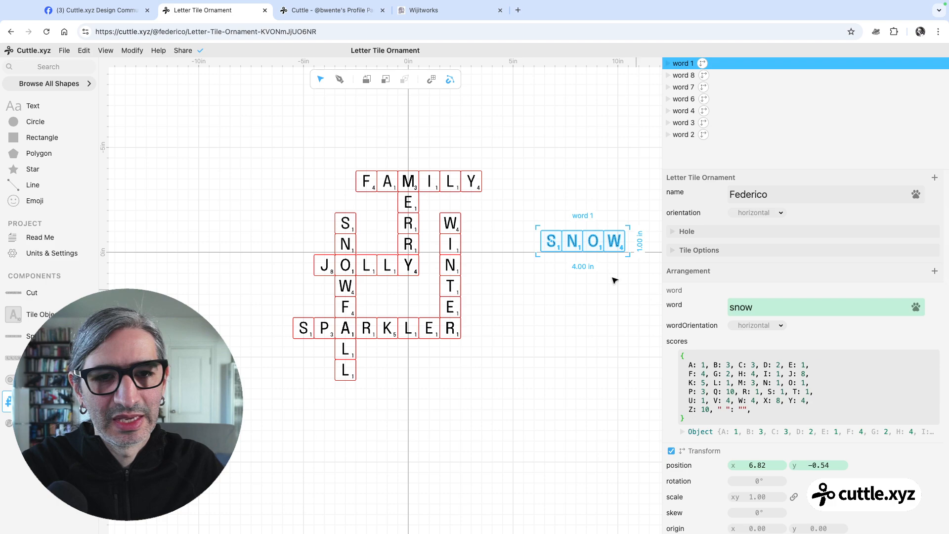
{"action": "double_click", "coordinate": [764, 306]}
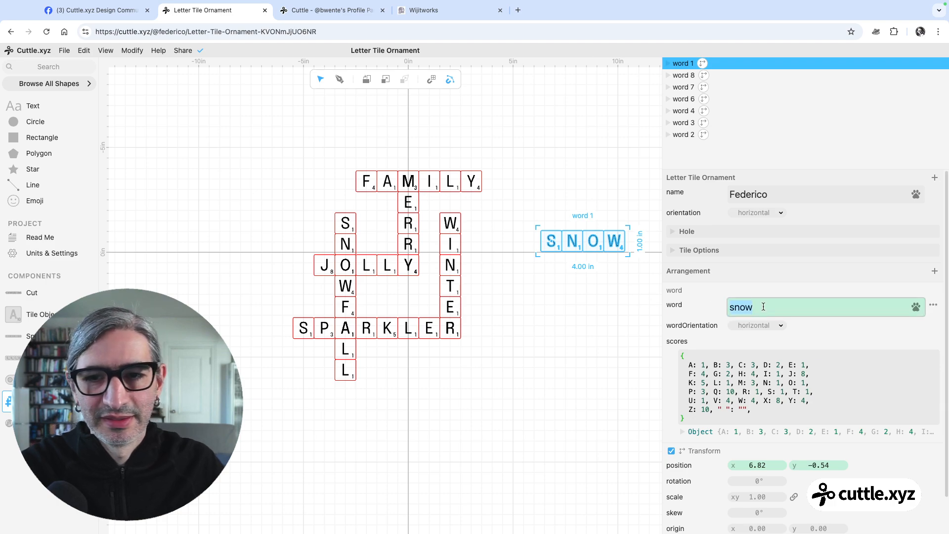
{"action": "type", "text": "il"}
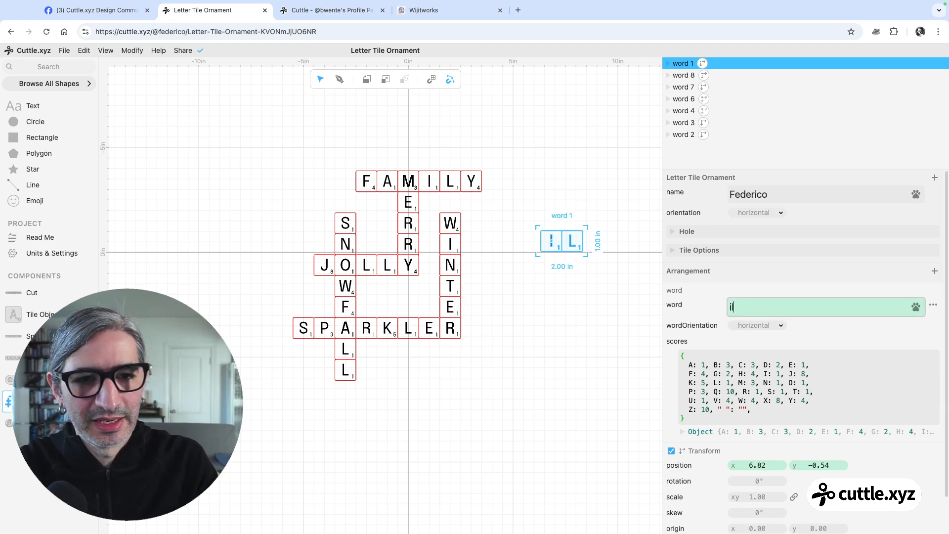
{"action": "key", "text": "BackSpace"}
{"action": "key", "text": "BackSpace"}
{"action": "type", "text": "life"}
{"action": "left_click", "coordinate": [532, 334]}
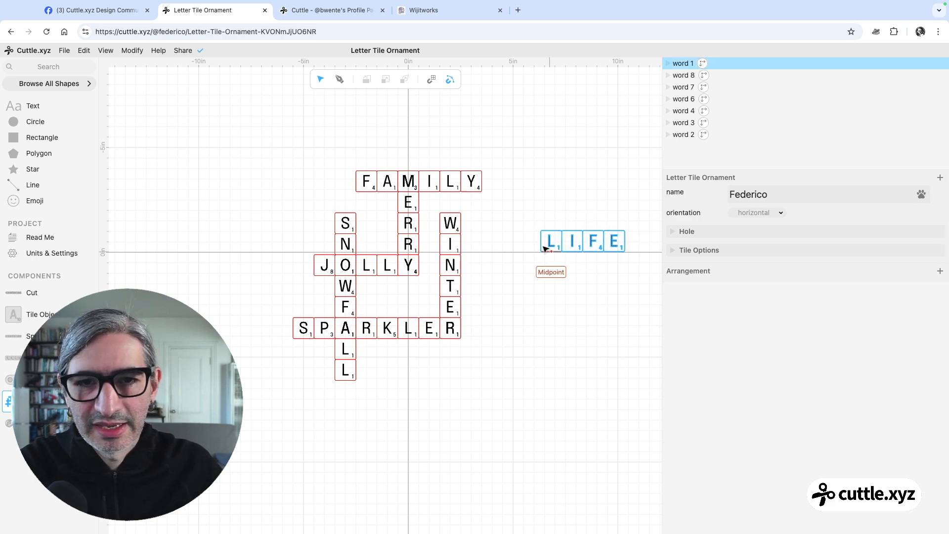
Move the word "life" to x -3.00, y 5.61 so its L overlaps the last L of "snowfall"
{"action": "left_click_drag", "start_coordinate": [552, 254], "coordinate": [338, 369]}
{"action": "left_click", "coordinate": [353, 431]}
{"action": "scroll", "coordinate": [350, 414], "scroll_direction": "up", "scroll_amount": 5}
{"action": "mouse_move", "coordinate": [322, 335]}
{"action": "left_mouse_down"}
{"action": "mouse_move", "coordinate": [398, 314]}
{"action": "mouse_move", "coordinate": [392, 328]}
{"action": "mouse_move", "coordinate": [332, 326]}
{"action": "mouse_move", "coordinate": [318, 336]}
{"action": "left_mouse_up"}
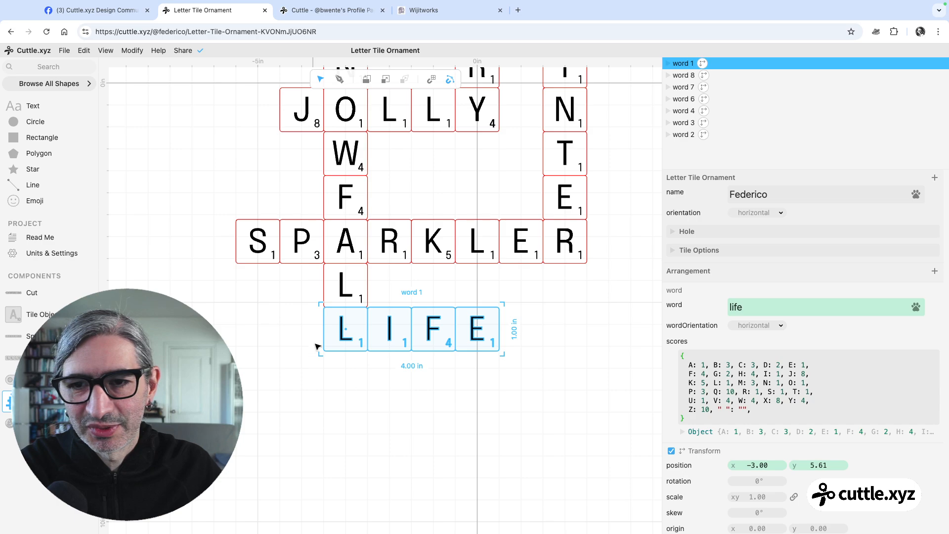
{"action": "left_click", "coordinate": [364, 388]}
{"action": "scroll", "coordinate": [365, 390], "scroll_direction": "down", "scroll_amount": 5}
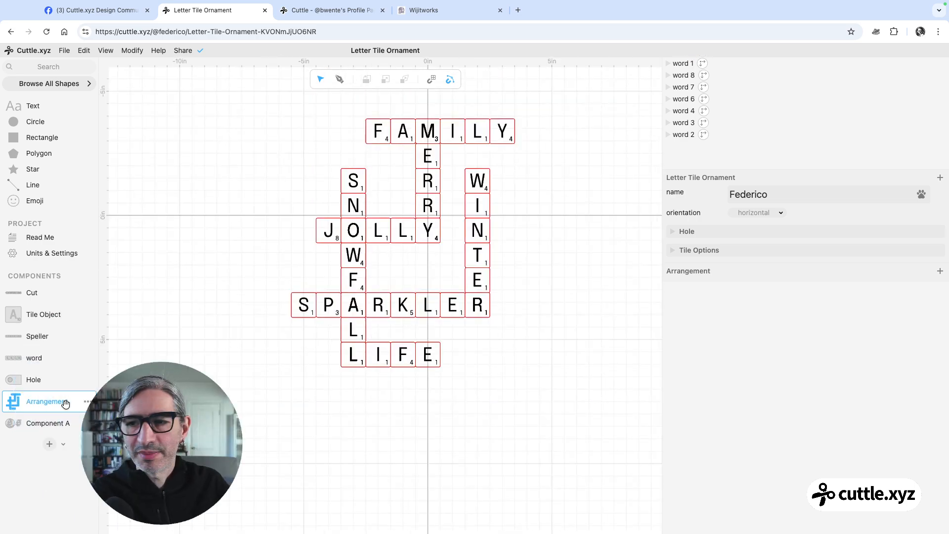
Open Component A and examine how the round ornament's outline and the tile group follow the changed crossword
{"action": "left_click", "coordinate": [47, 423]}
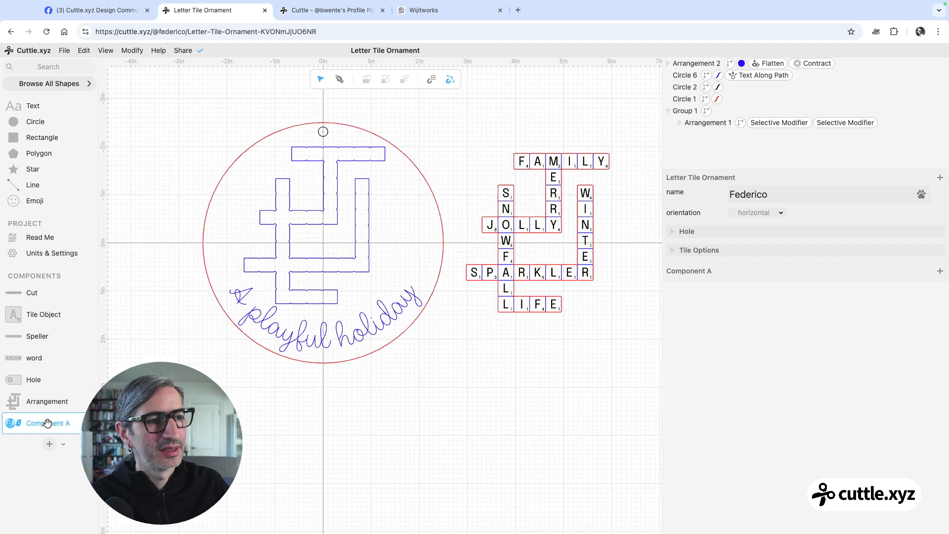
{"action": "left_click", "coordinate": [502, 304]}
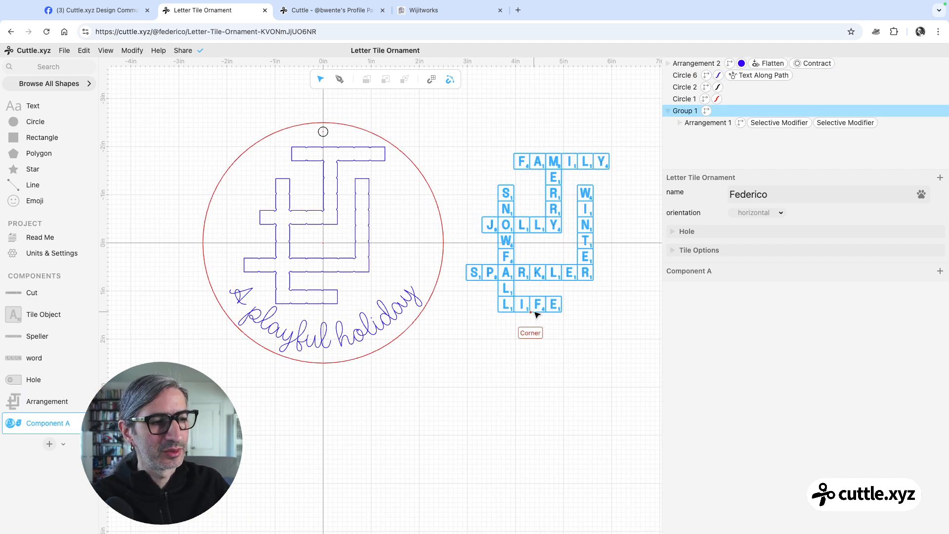
{"action": "left_click", "coordinate": [577, 251]}
{"action": "left_click", "coordinate": [492, 273]}
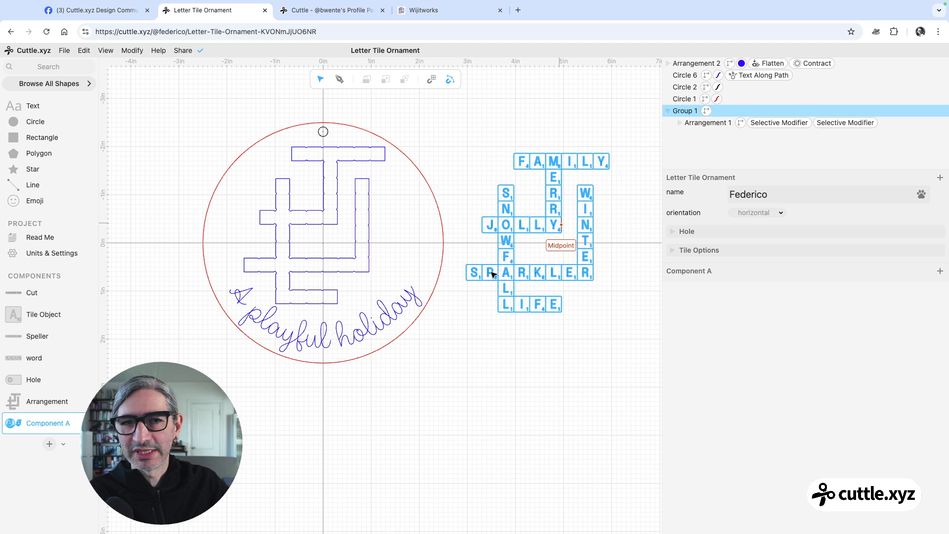
{"action": "left_click", "coordinate": [488, 148]}
{"action": "scroll", "coordinate": [531, 312], "scroll_direction": "up", "scroll_amount": 1}
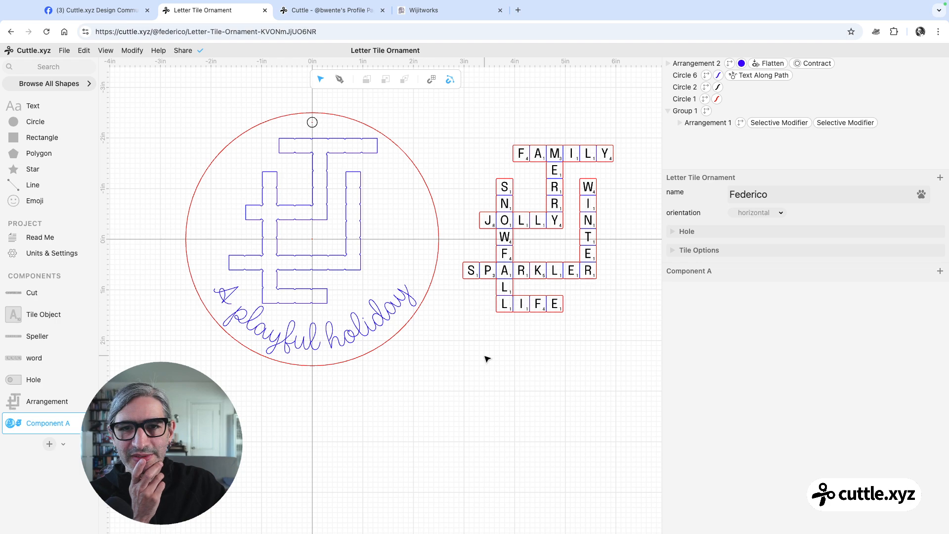
Return to the Arrangement component and review the layout of the crossword words
{"action": "left_click", "coordinate": [23, 401]}
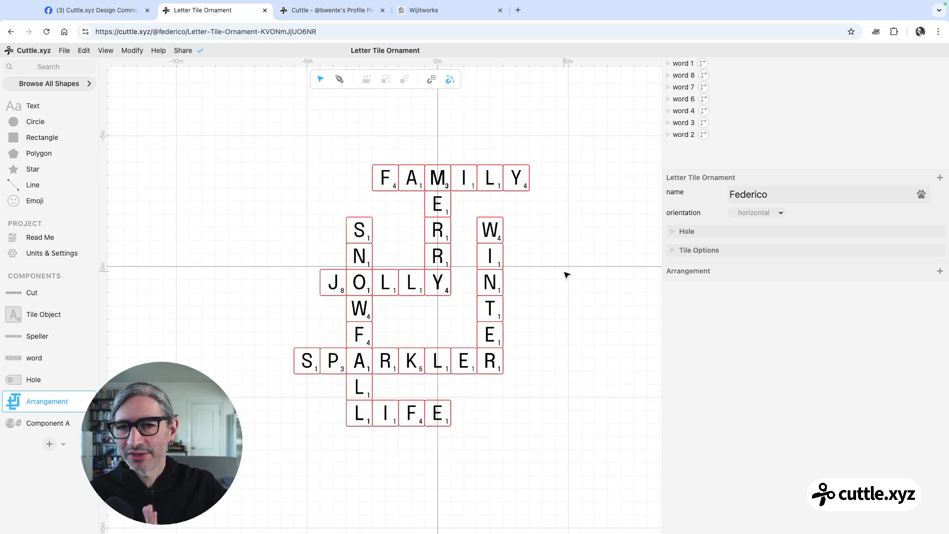
{"action": "scroll", "coordinate": [564, 271], "scroll_direction": "down", "scroll_amount": 1}
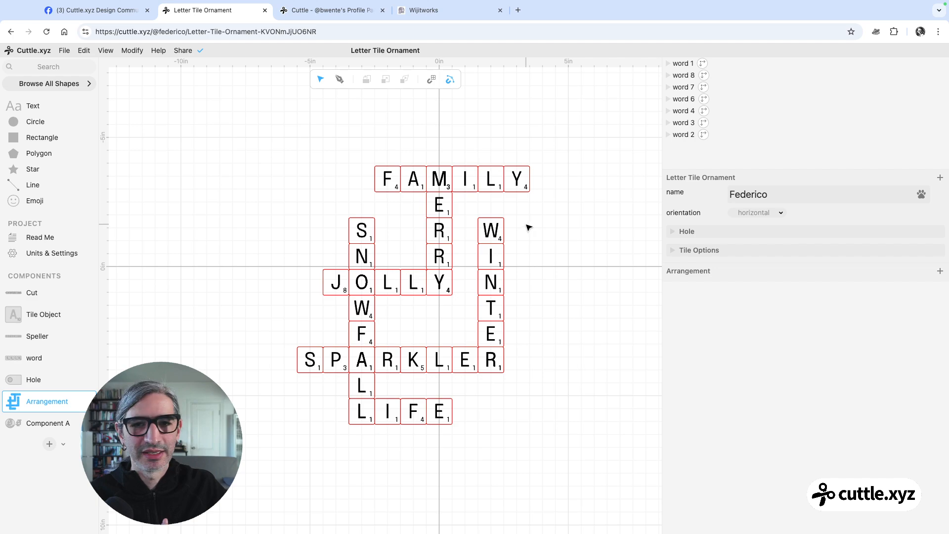
{"action": "scroll", "coordinate": [423, 157], "scroll_direction": "down", "scroll_amount": 1}
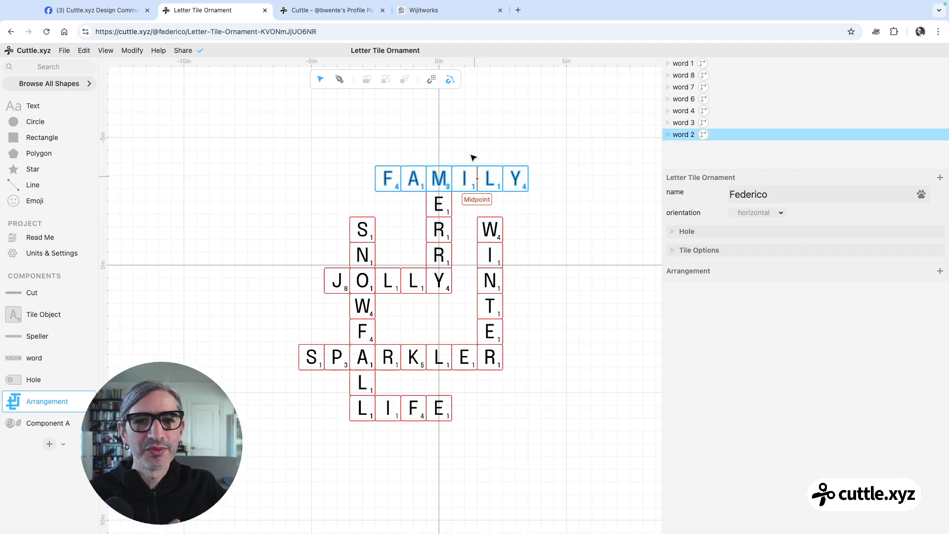
{"action": "left_click", "coordinate": [514, 193]}
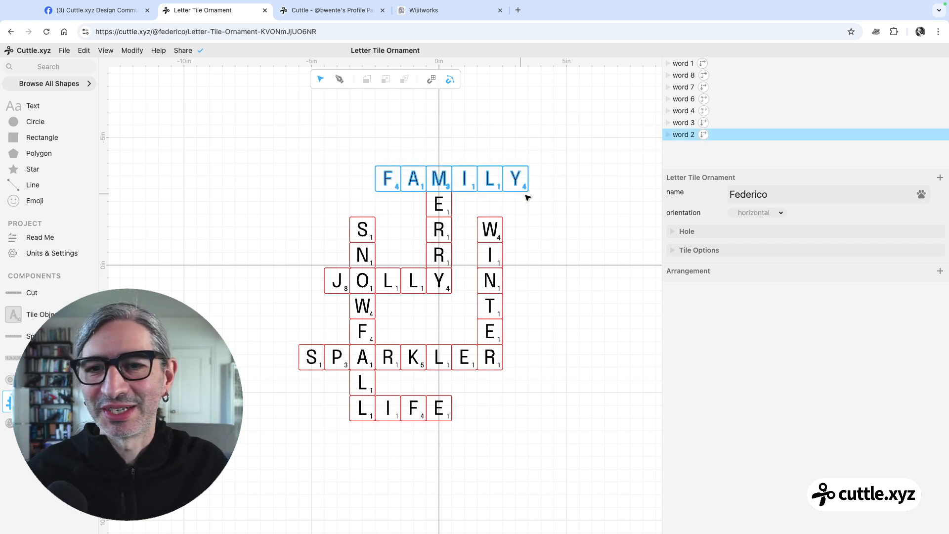
{"action": "scroll", "coordinate": [538, 224], "scroll_direction": "up", "scroll_amount": 2}
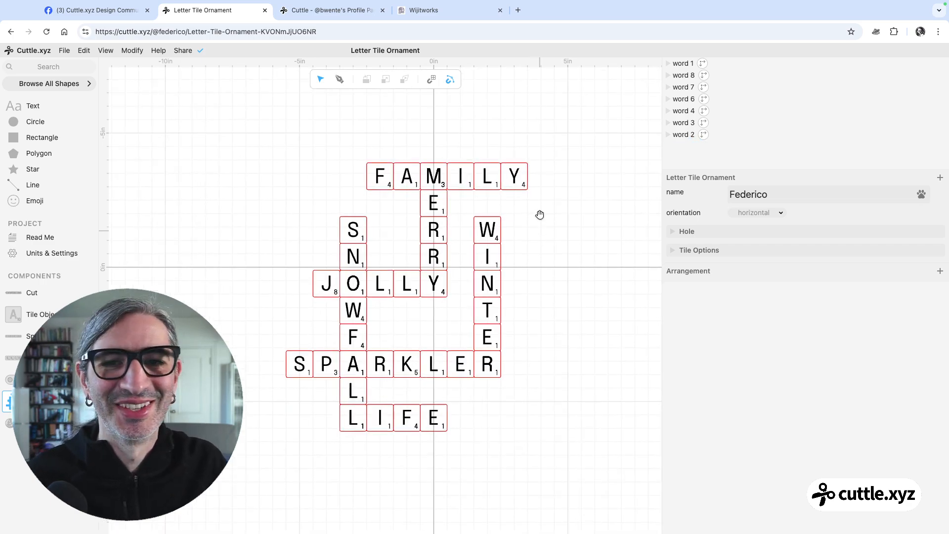
{"action": "scroll", "coordinate": [538, 220], "scroll_direction": "down", "scroll_amount": 2}
{"action": "left_click_drag", "start_coordinate": [538, 218], "coordinate": [535, 239]}
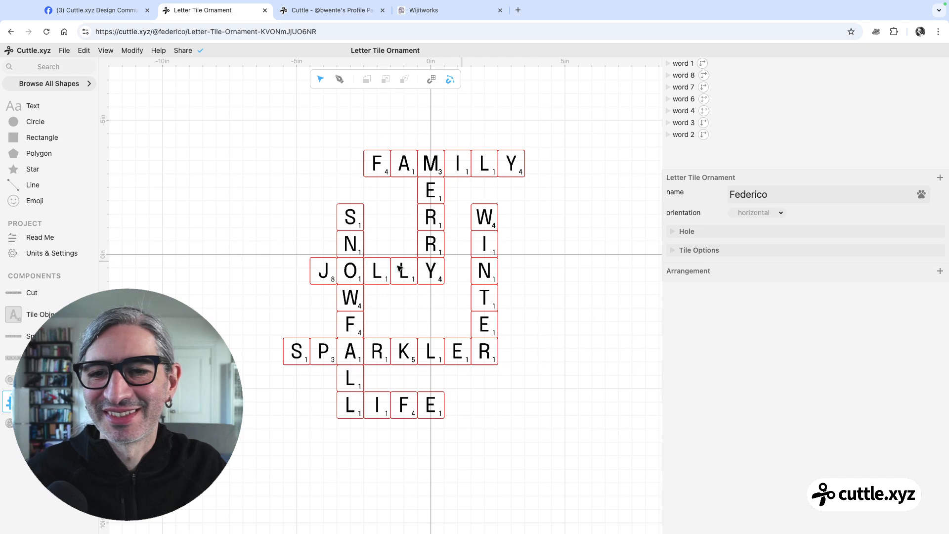